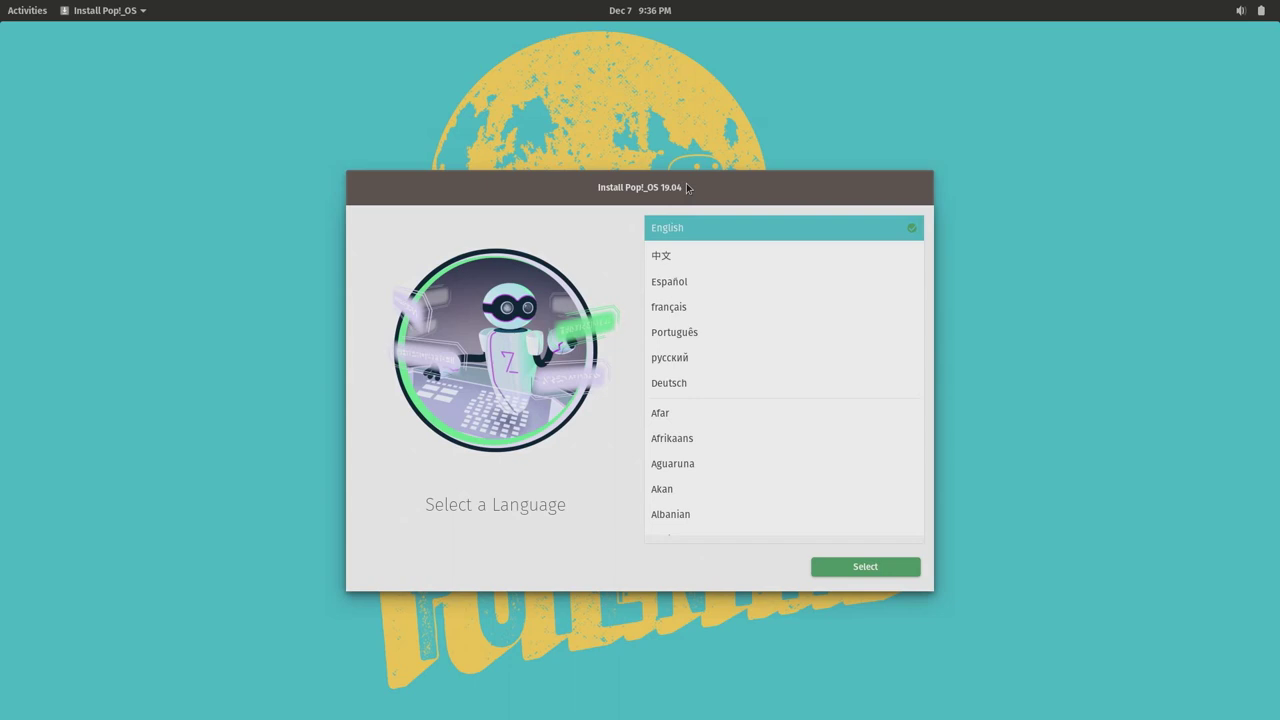
Step: Pick English, United States and the Default English (US) keyboard layout, then choose Try Demo Mode
{"action": "mouse_move", "coordinate": [687, 187]}
{"action": "left_mouse_down"}
{"action": "mouse_move", "coordinate": [678, 174]}
{"action": "mouse_move", "coordinate": [682, 186]}
{"action": "left_mouse_up"}
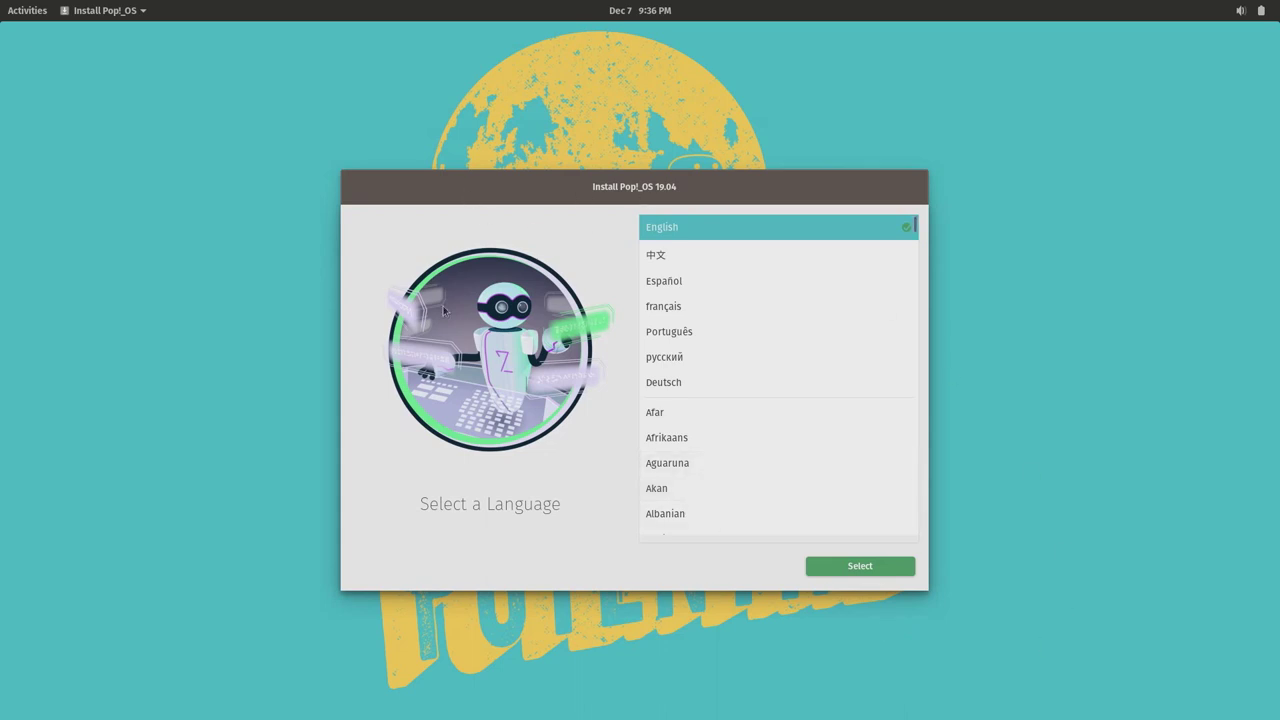
{"action": "left_click", "coordinate": [880, 565]}
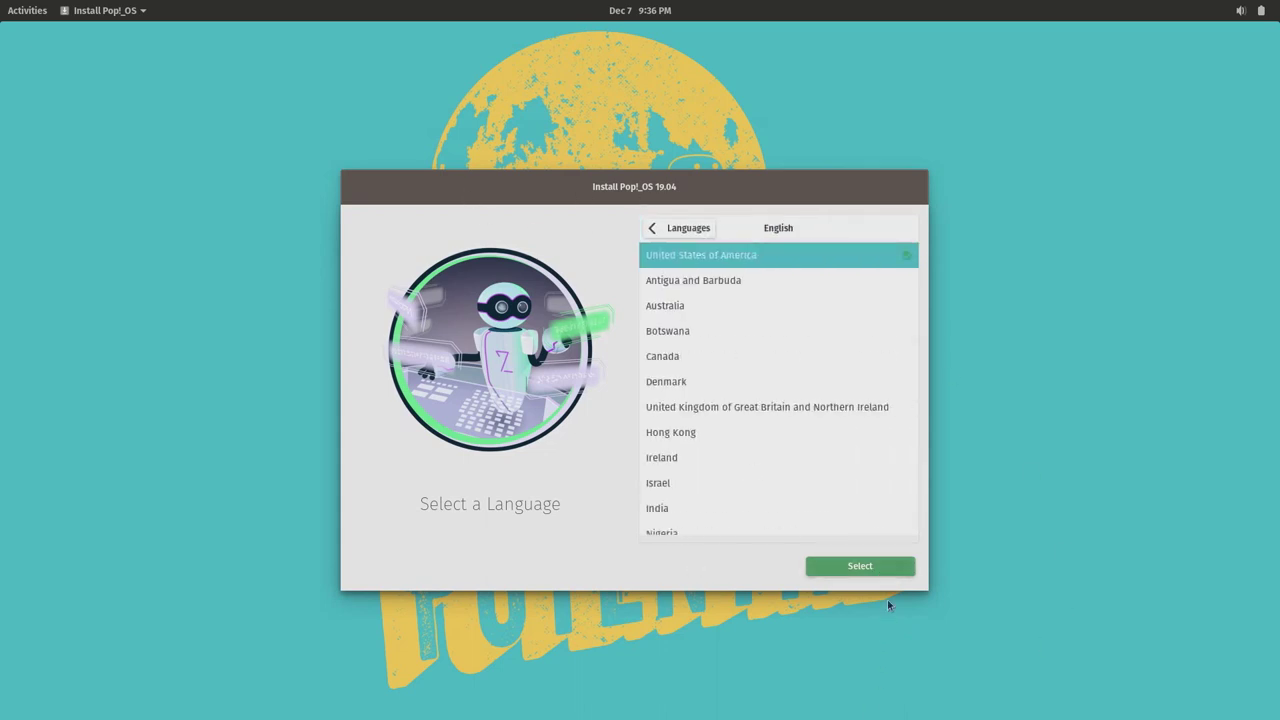
{"action": "left_click", "coordinate": [880, 566]}
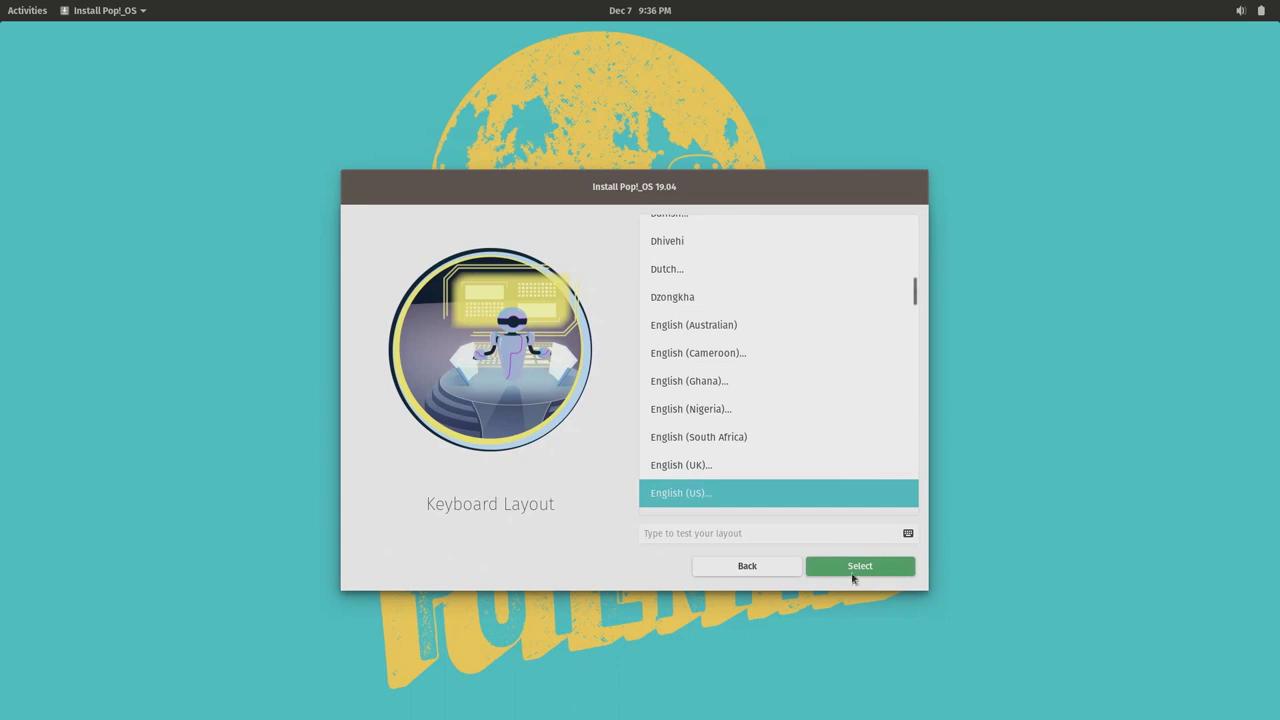
{"action": "left_click", "coordinate": [856, 567]}
{"action": "left_click", "coordinate": [856, 567]}
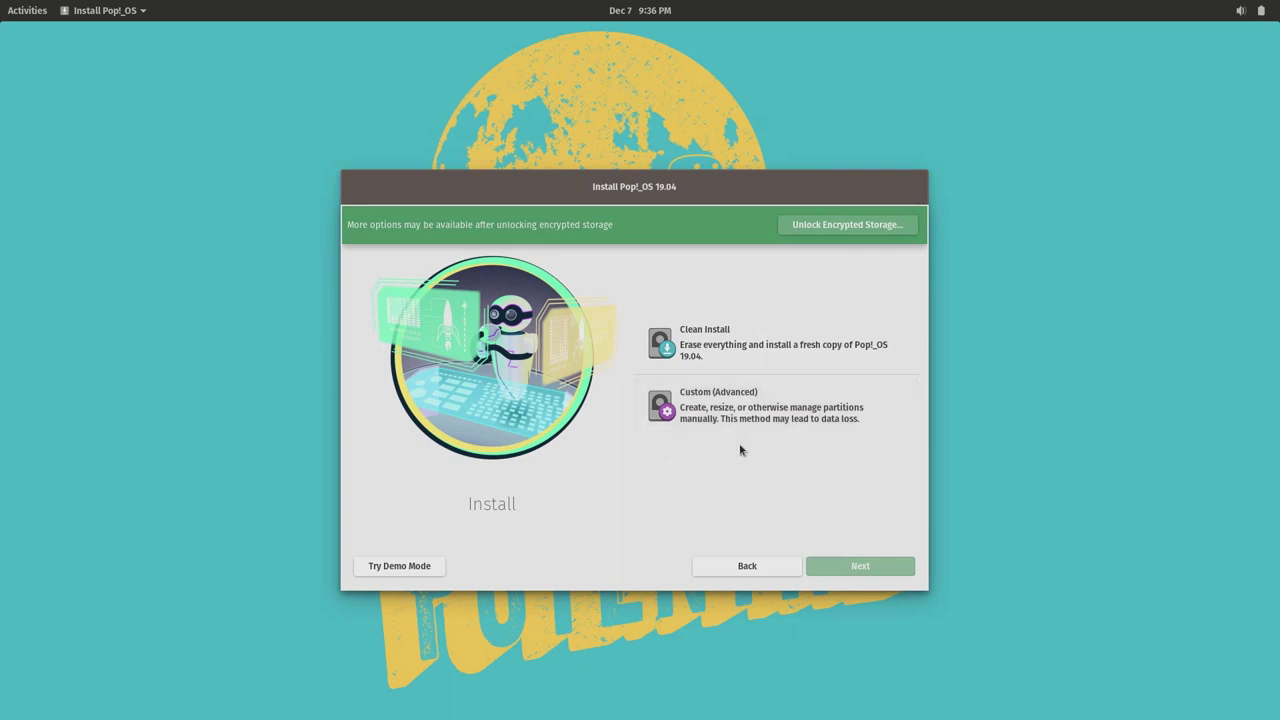
{"action": "left_click", "coordinate": [425, 567]}
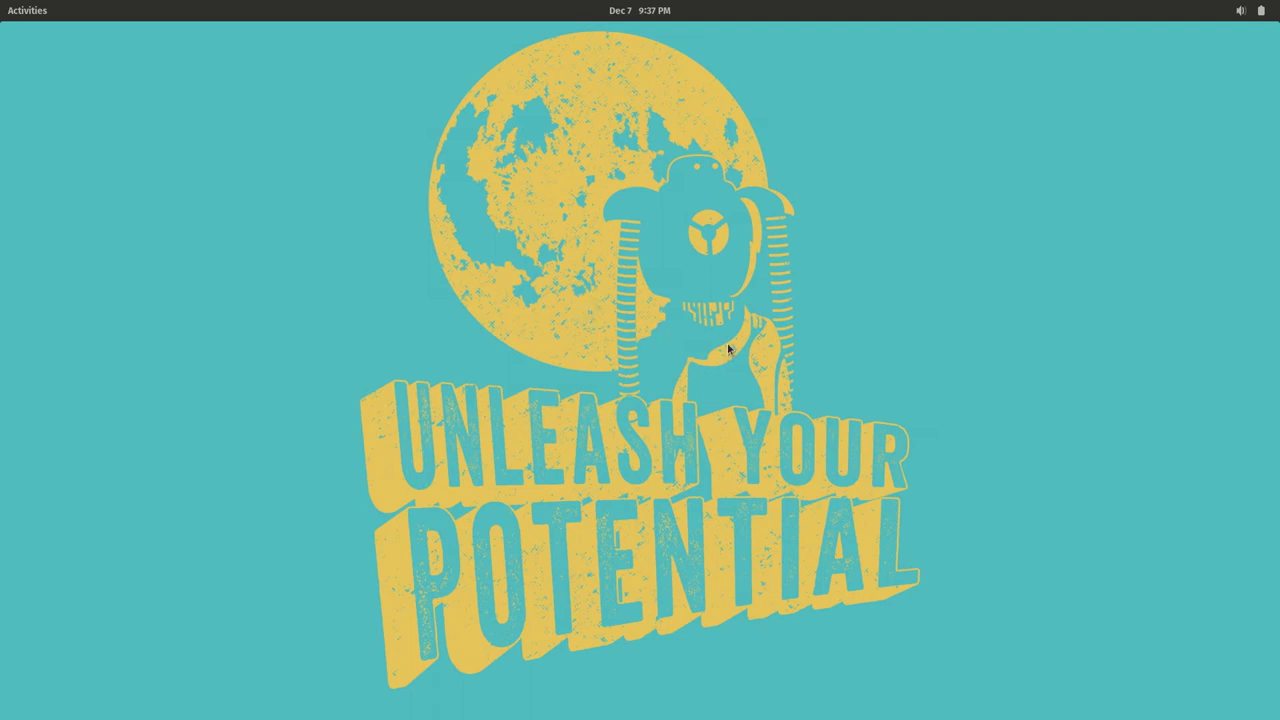
Step: Connect to the NOTS-Wireless Wi-Fi network from the system menu, then show the Activities overview
{"action": "left_click", "coordinate": [1238, 8]}
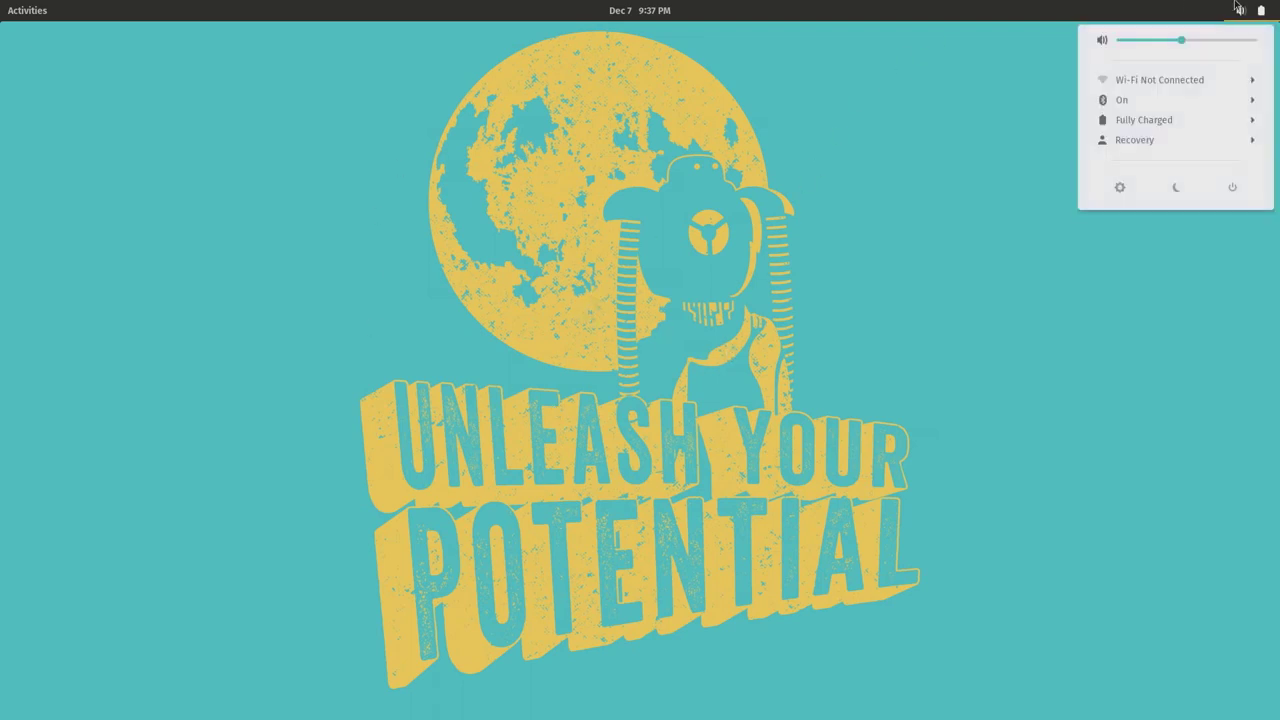
{"action": "left_click", "coordinate": [1196, 84]}
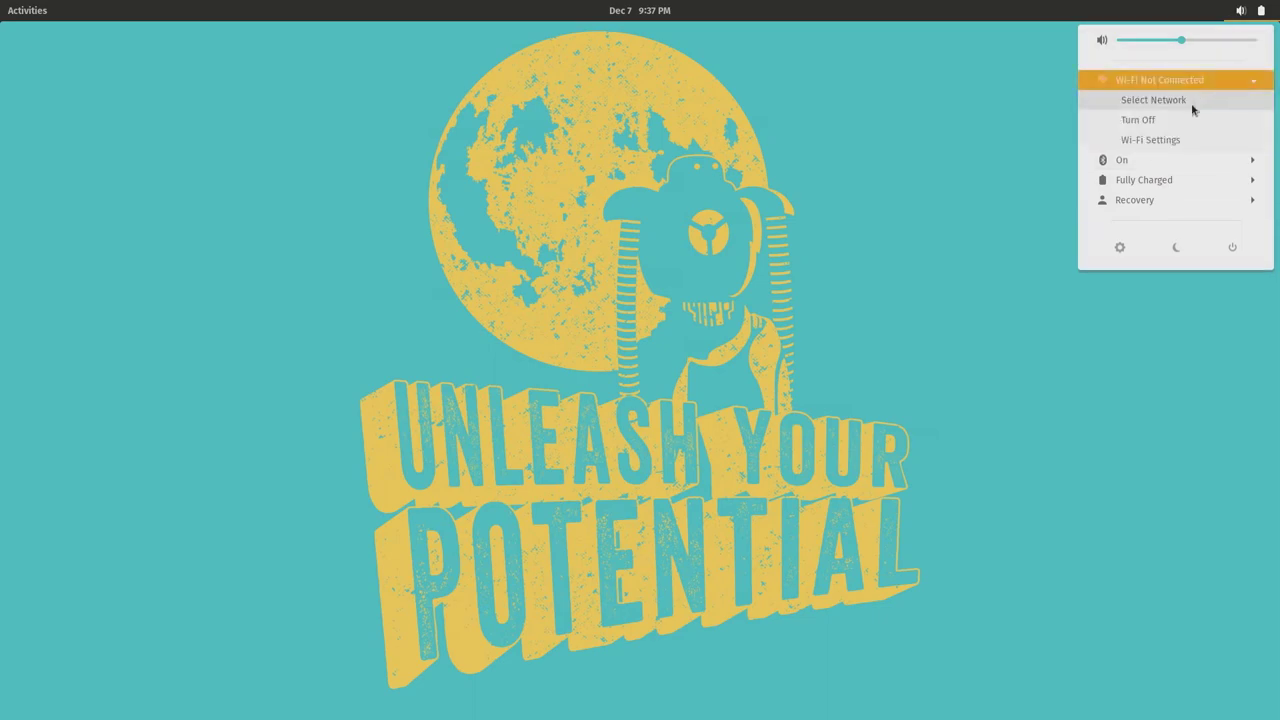
{"action": "left_click", "coordinate": [1154, 100]}
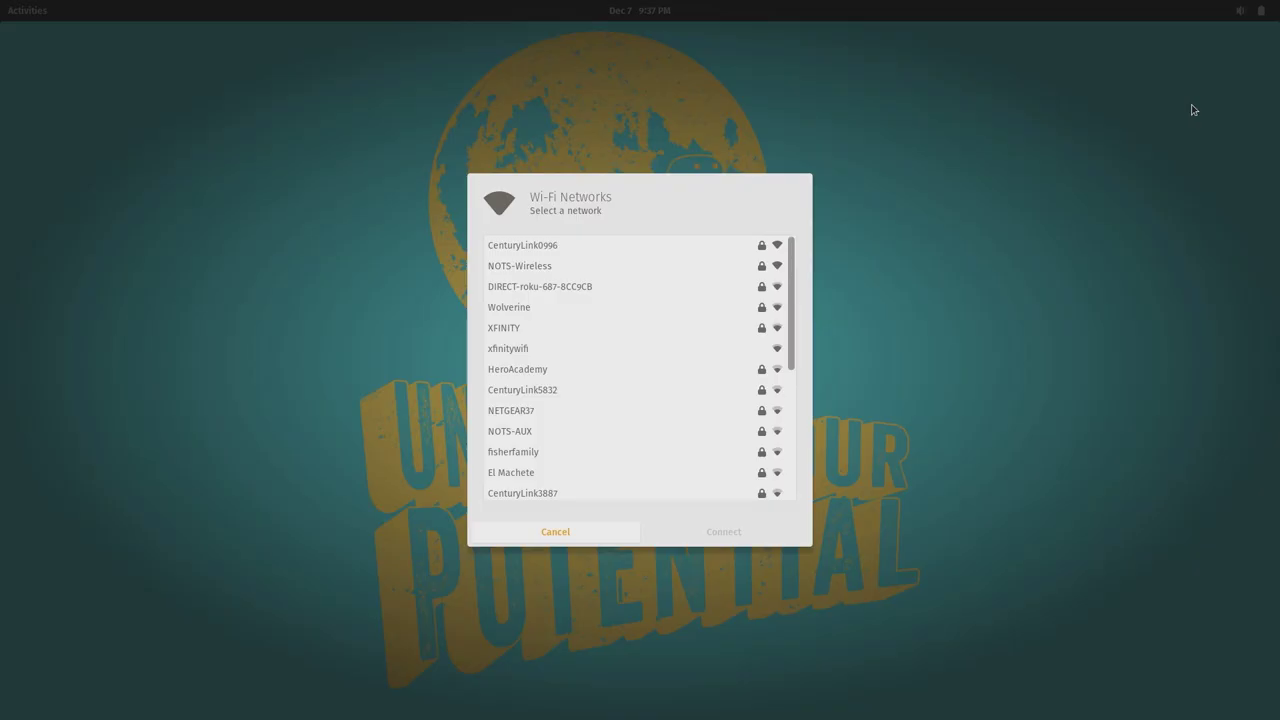
{"action": "left_click", "coordinate": [580, 272]}
{"action": "left_click", "coordinate": [716, 531]}
{"action": "key", "text": "Escape"}
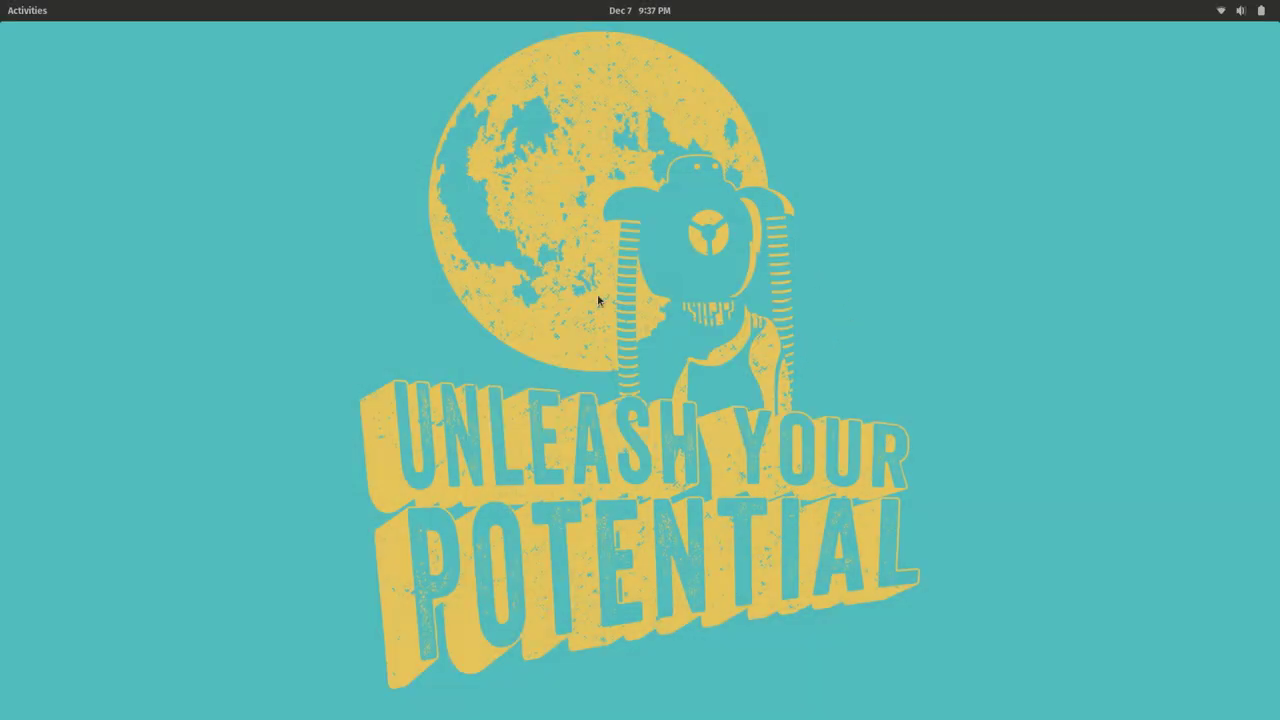
{"action": "left_click", "coordinate": [30, 9]}
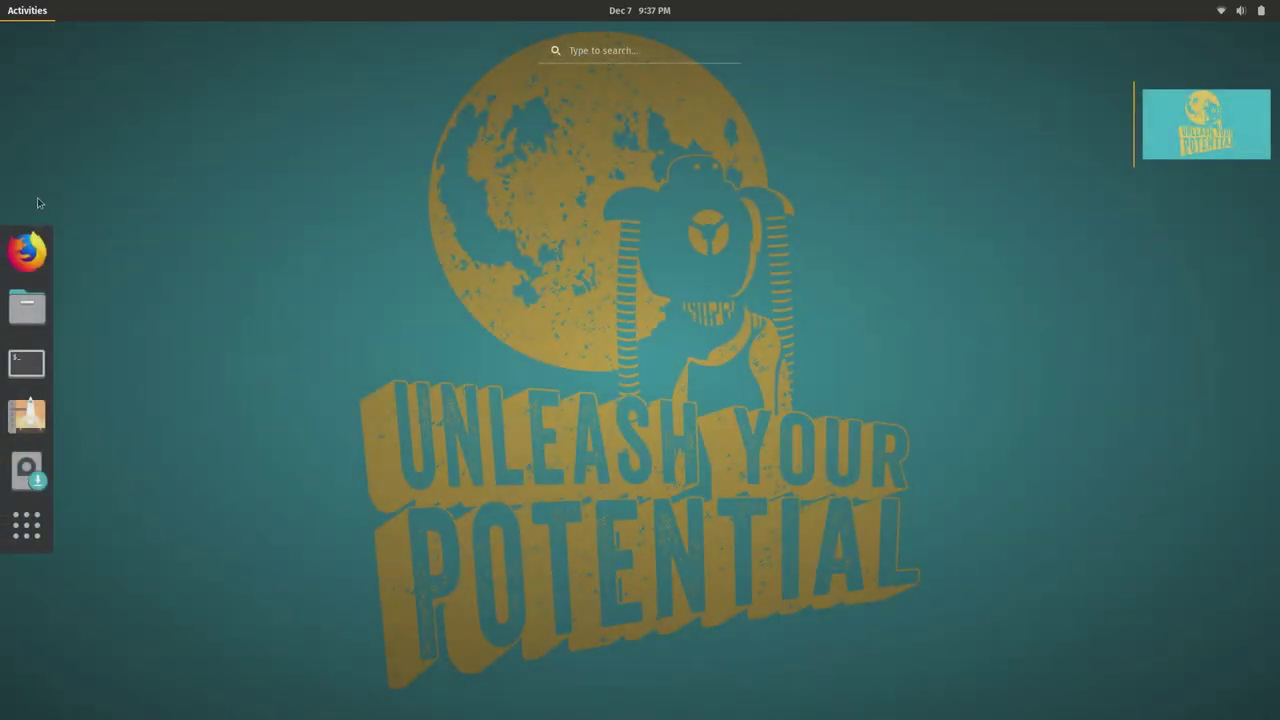
Step: Launch Firefox, close the Privacy Notice tab and load support.system76.com
{"action": "left_click", "coordinate": [40, 251]}
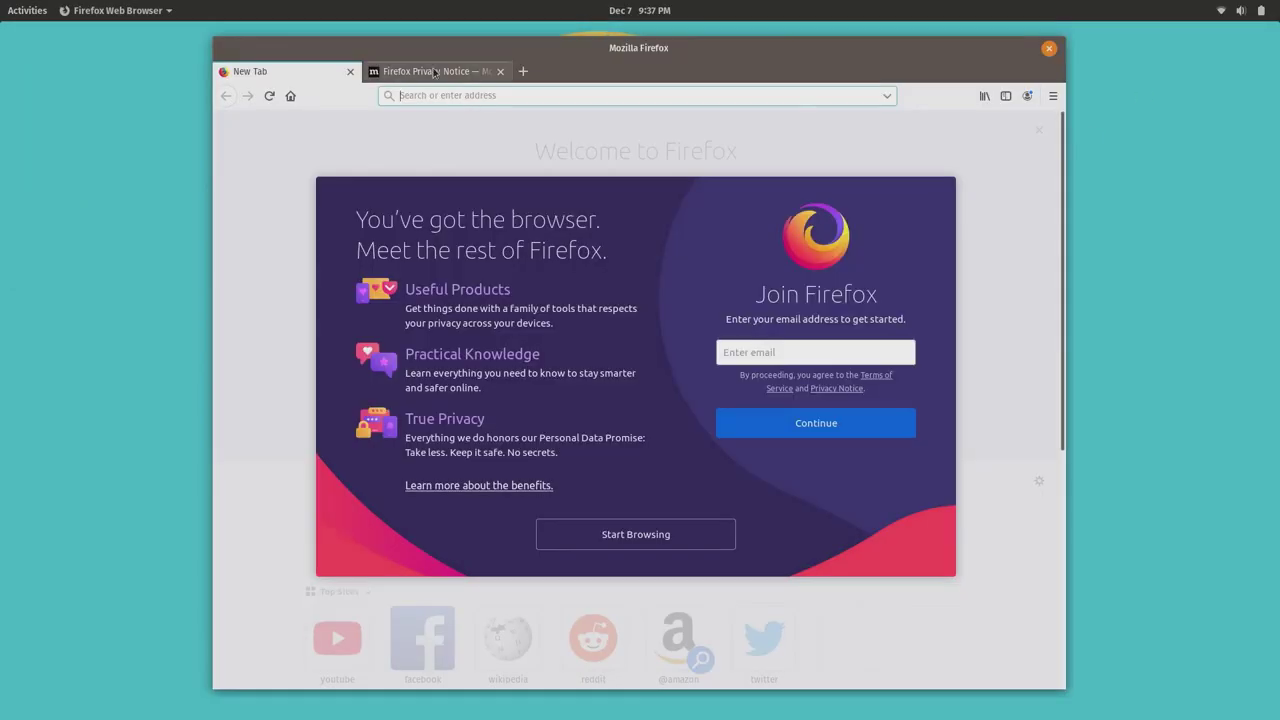
{"action": "middle_click", "coordinate": [433, 71]}
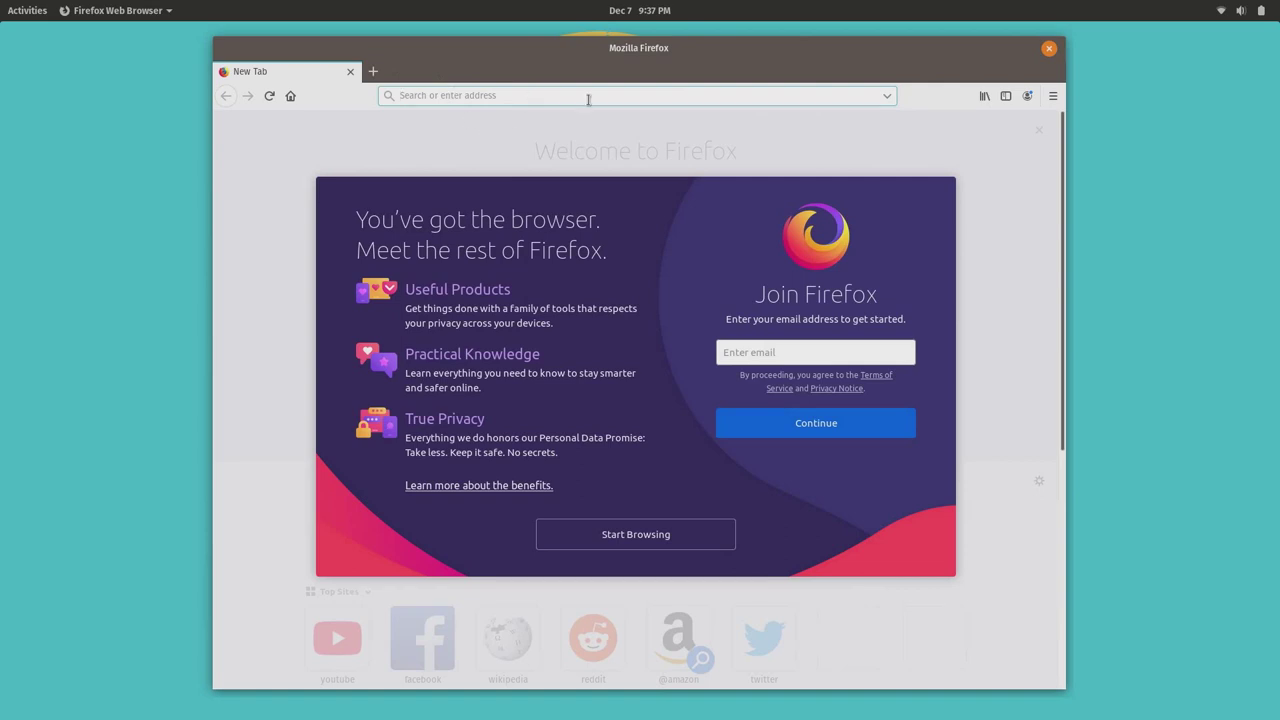
{"action": "type", "text": "support."}
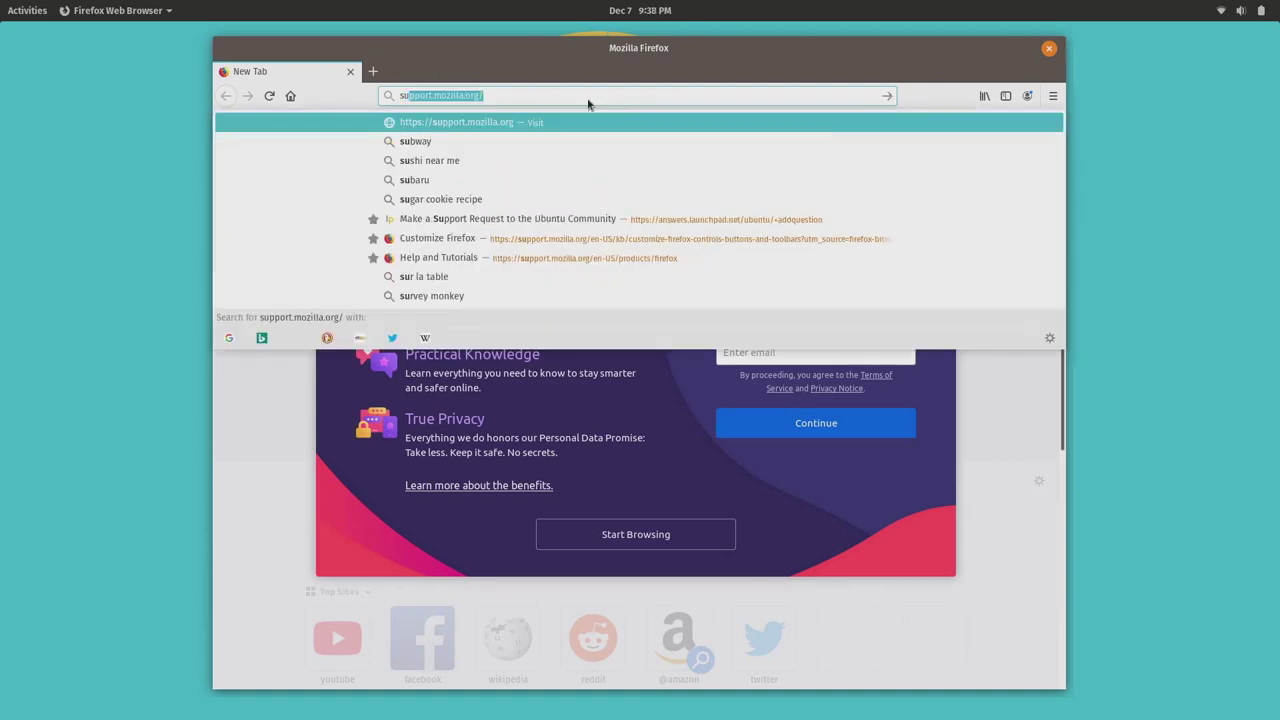
{"action": "type", "text": "system76.com"}
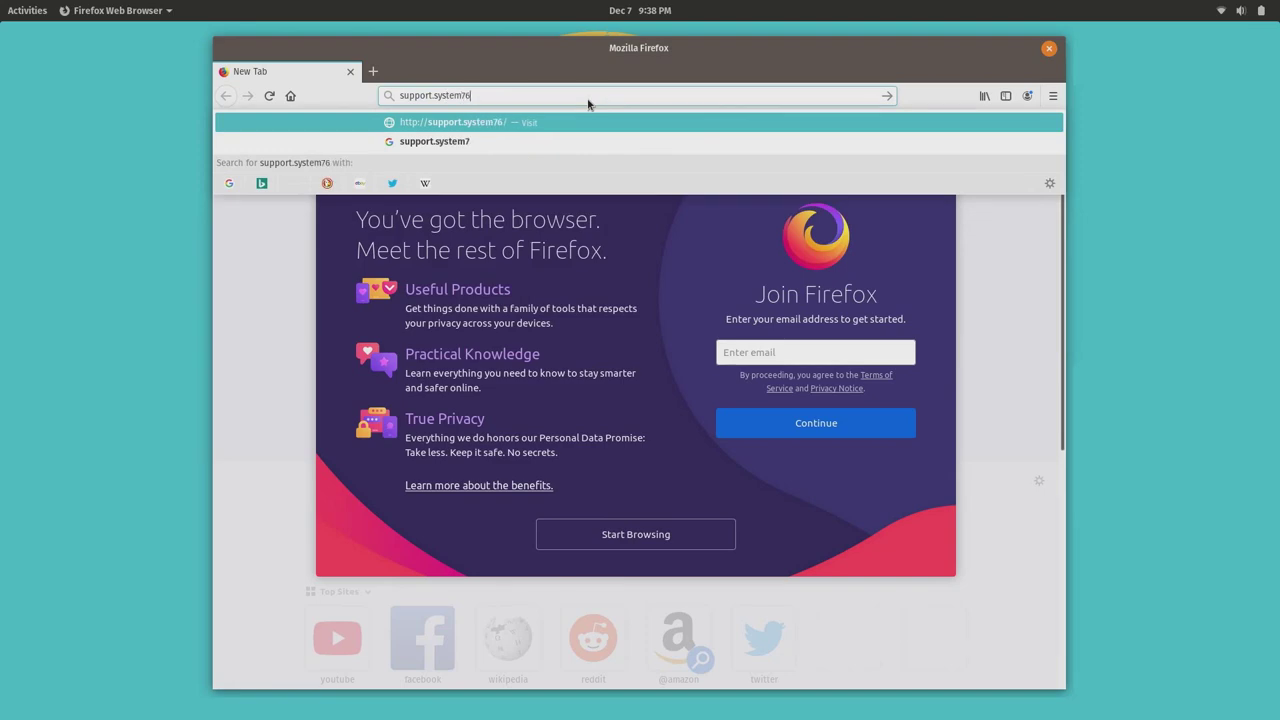
{"action": "key", "text": "Return"}
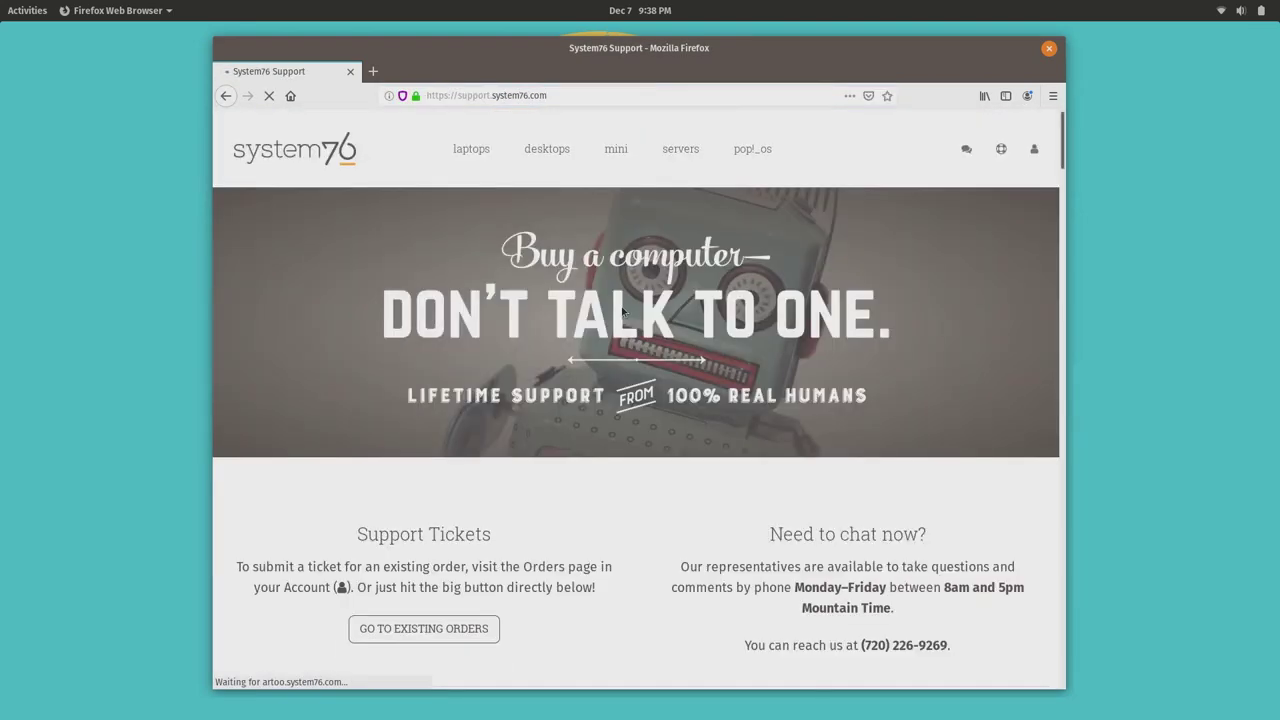
Step: Open the 'Use The Recovery Partition' article and scroll down to its Repair commands
{"action": "scroll", "coordinate": [616, 347], "scroll_direction": "down", "scroll_amount": 5}
{"action": "scroll", "coordinate": [616, 347], "scroll_direction": "down", "scroll_amount": 3}
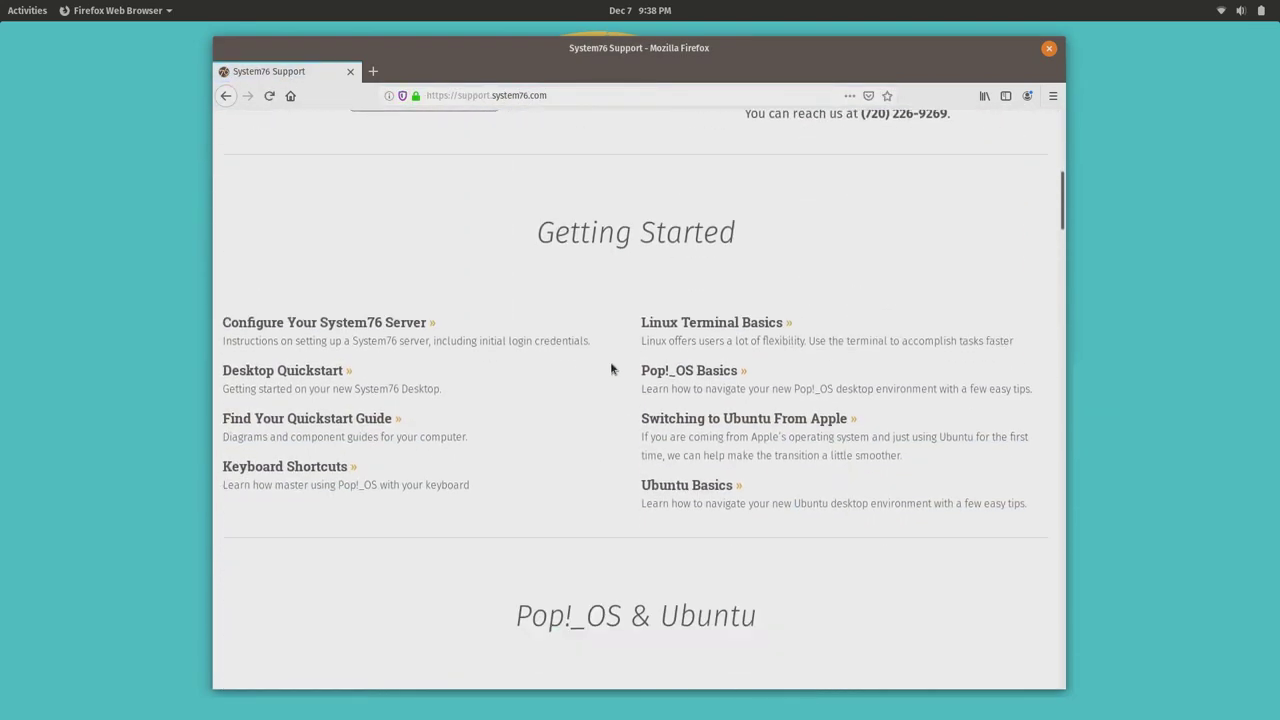
{"action": "scroll", "coordinate": [610, 361], "scroll_direction": "down", "scroll_amount": 6}
{"action": "scroll", "coordinate": [610, 368], "scroll_direction": "down", "scroll_amount": 2}
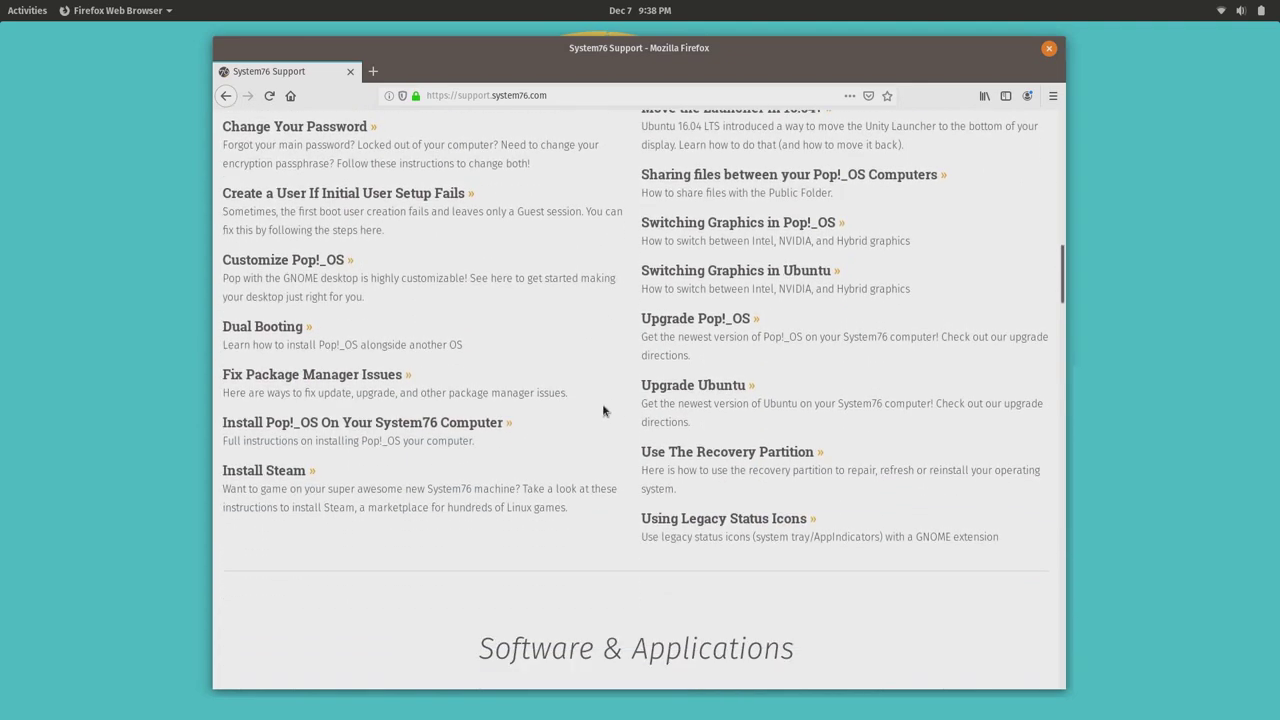
{"action": "left_click", "coordinate": [662, 459]}
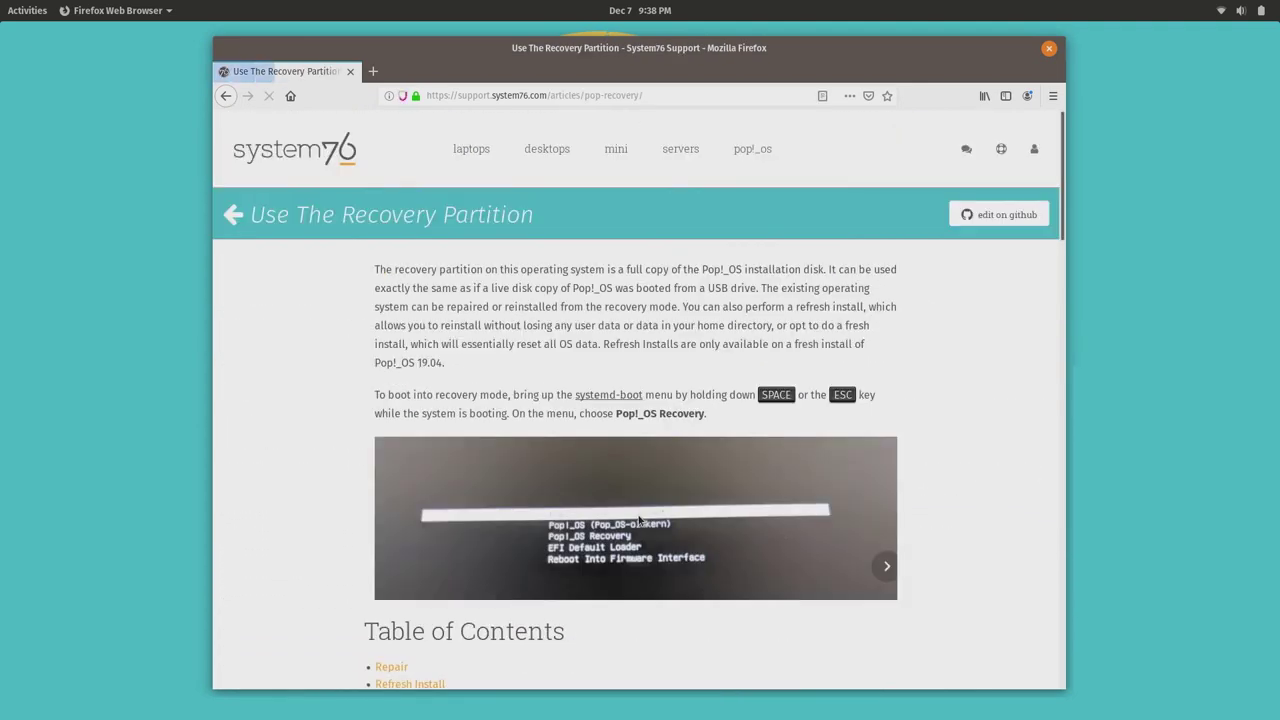
{"action": "scroll", "coordinate": [636, 483], "scroll_direction": "down", "scroll_amount": 4}
{"action": "scroll", "coordinate": [636, 489], "scroll_direction": "down", "scroll_amount": 8}
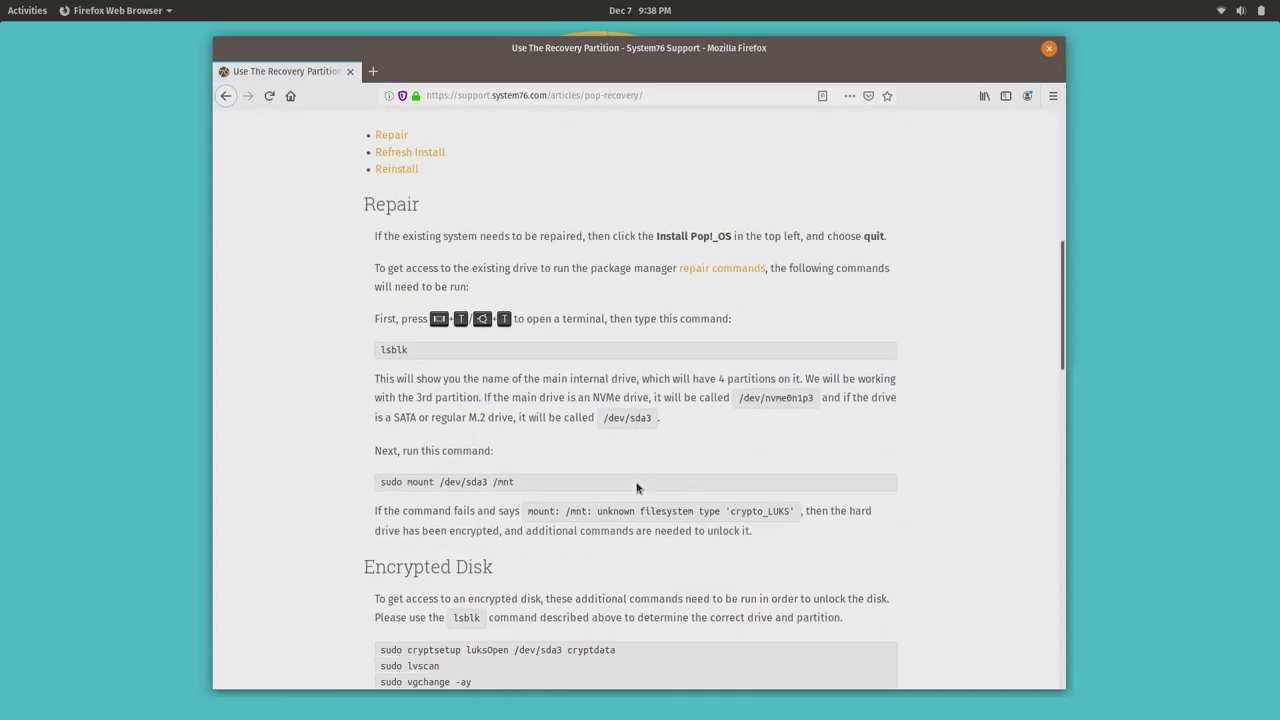
Step: Move and shrink the Firefox guide window onto the right side of the screen
{"action": "left_click_drag", "start_coordinate": [529, 54], "coordinate": [733, 78]}
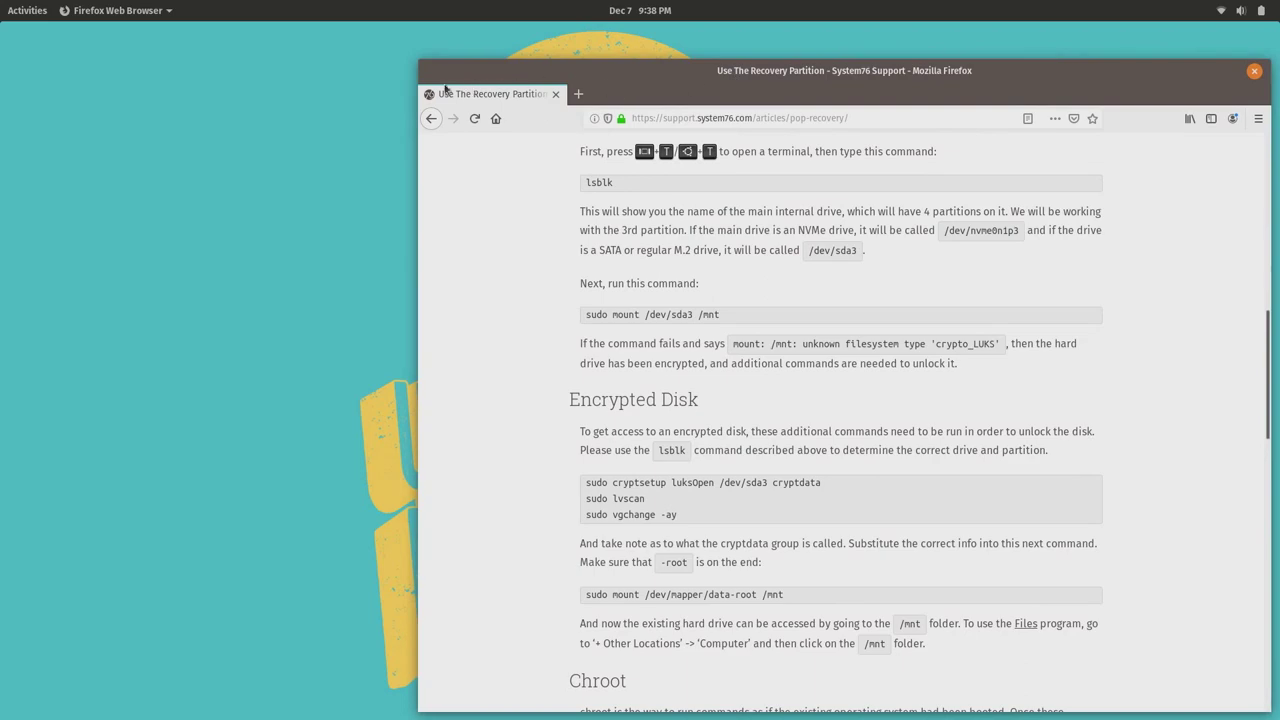
{"action": "left_click_drag", "start_coordinate": [428, 62], "coordinate": [806, 98]}
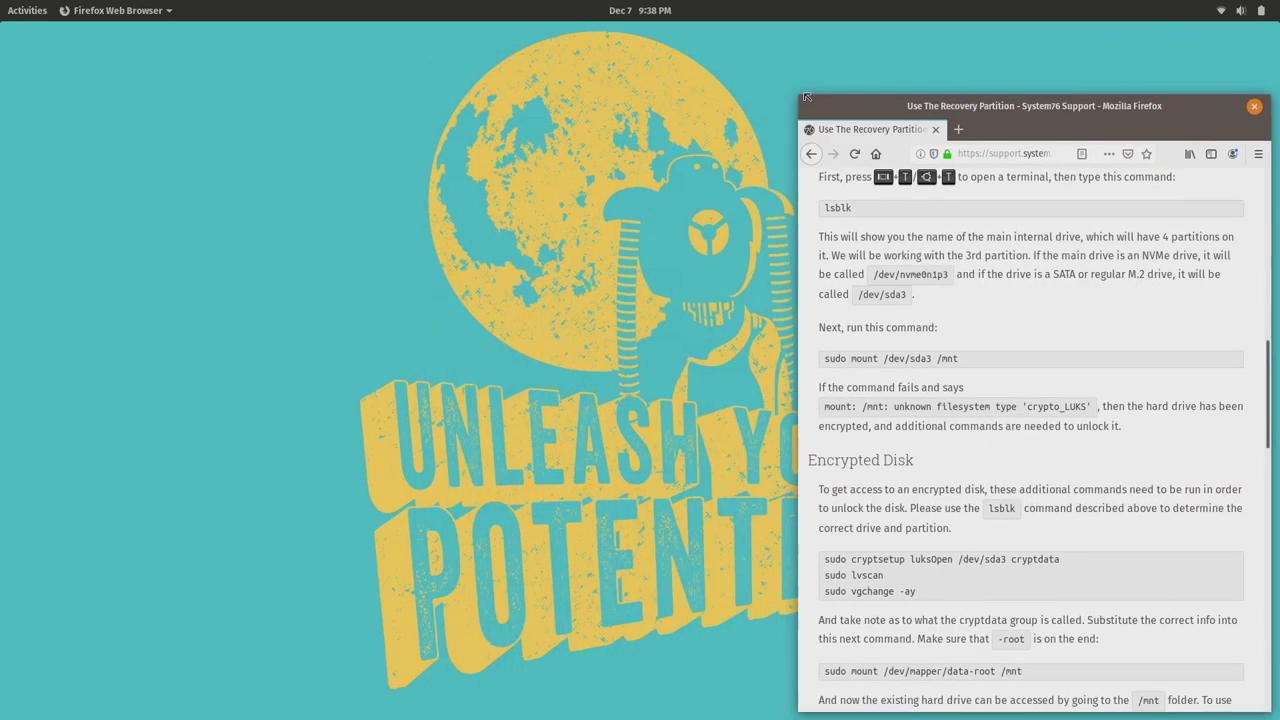
{"action": "left_click", "coordinate": [41, 17]}
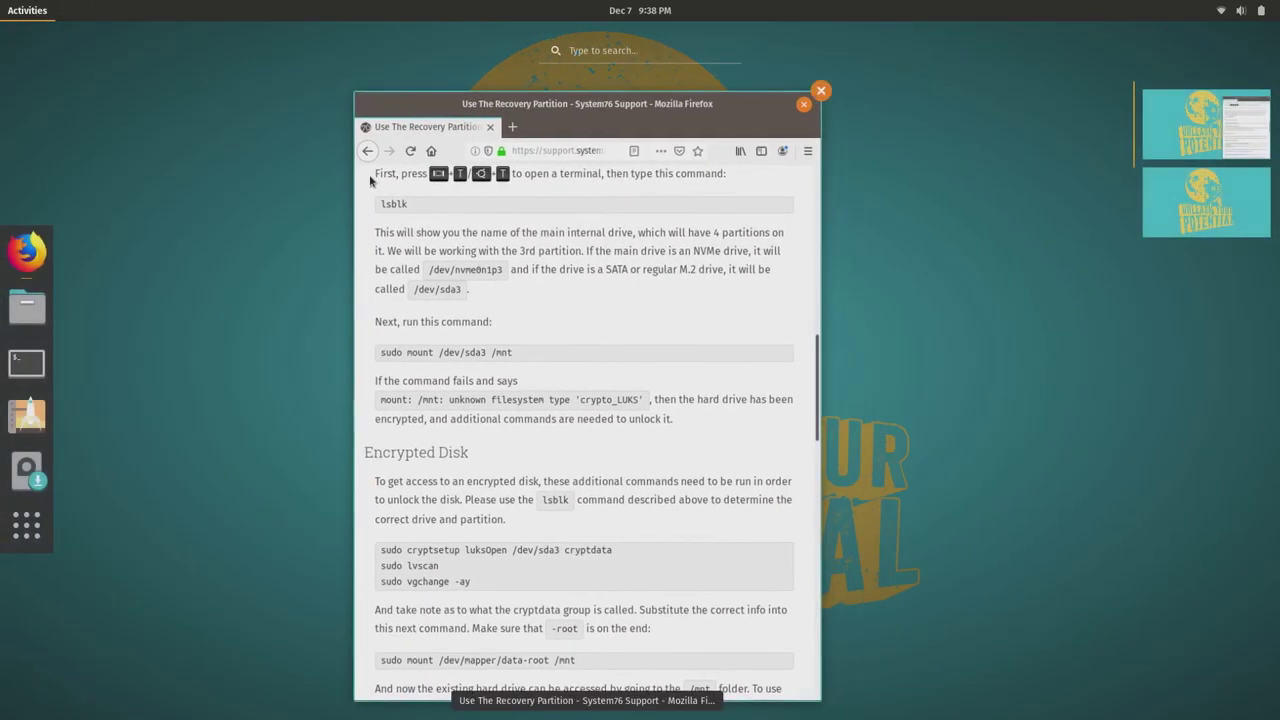
Step: Launch Terminal by searching 'term' and run lsblk to list the partitions
{"action": "type", "text": "term"}
{"action": "key", "text": "Return"}
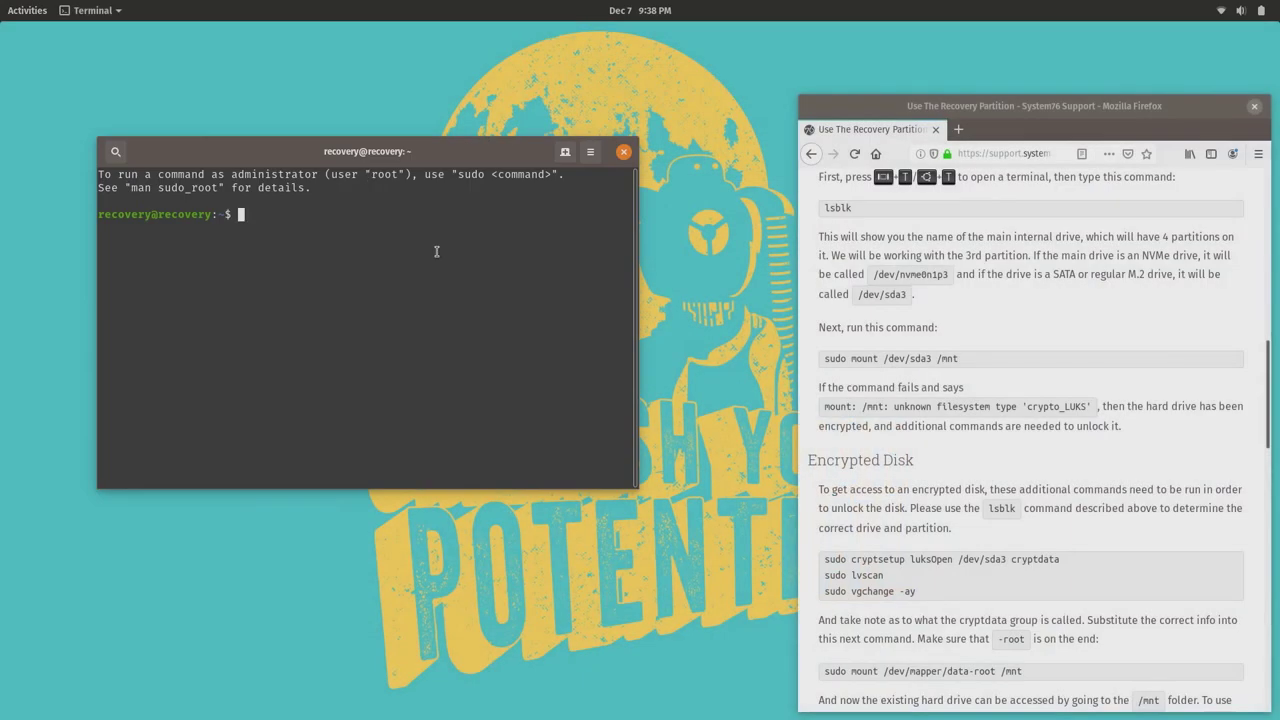
{"action": "type", "text": "lsblk"}
{"action": "key", "text": "Return"}
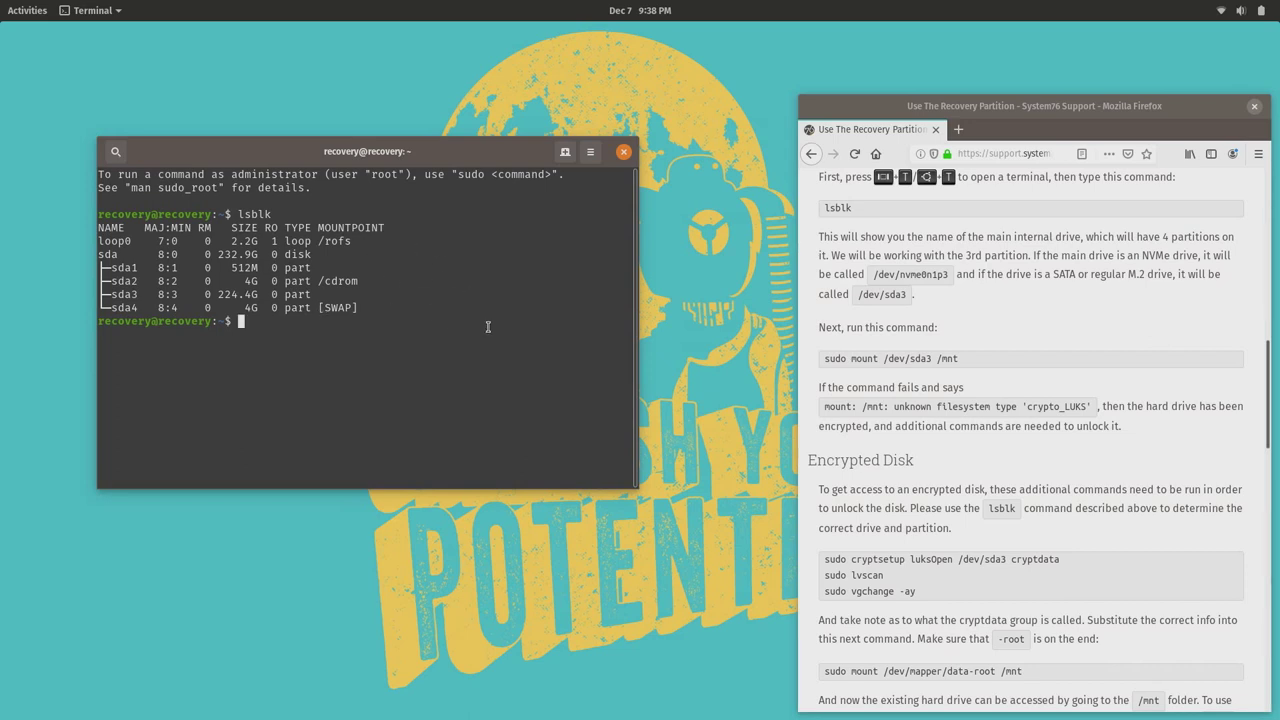
Step: Highlight sda2's /cdrom mount, then sda3 and its 224.4G size in the lsblk output
{"action": "left_click_drag", "start_coordinate": [361, 281], "coordinate": [316, 281]}
{"action": "left_click", "coordinate": [116, 280]}
{"action": "left_click_drag", "start_coordinate": [136, 282], "coordinate": [113, 283]}
{"action": "left_click_drag", "start_coordinate": [216, 295], "coordinate": [258, 295]}
{"action": "left_click_drag", "start_coordinate": [114, 295], "coordinate": [137, 295]}
{"action": "left_click", "coordinate": [908, 358]}
{"action": "left_click_drag", "start_coordinate": [909, 358], "coordinate": [931, 362]}
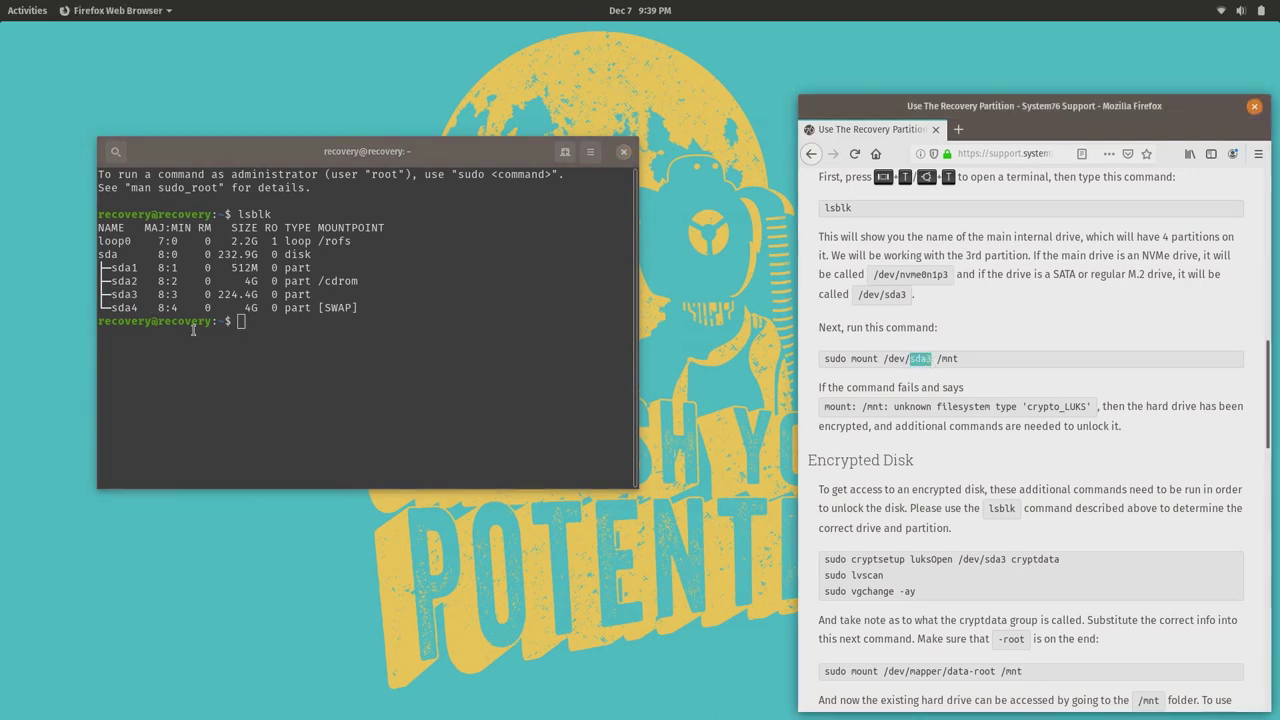
{"action": "left_click_drag", "start_coordinate": [259, 295], "coordinate": [215, 294]}
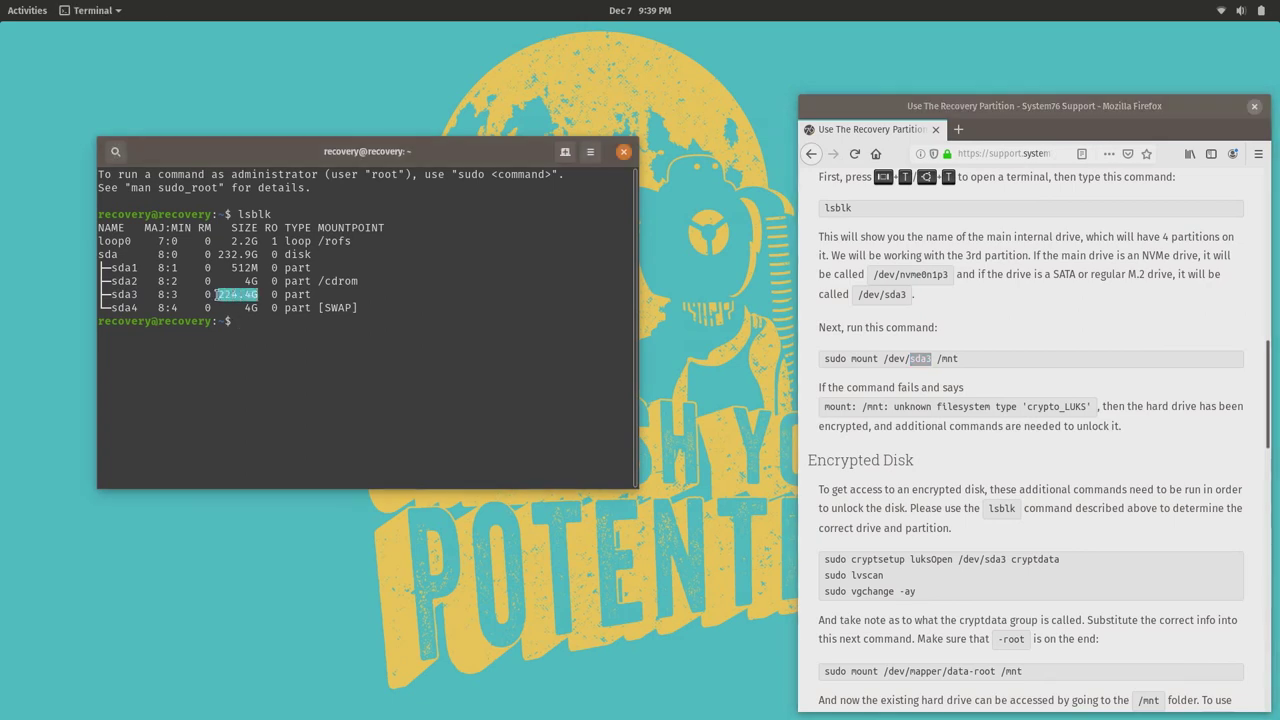
{"action": "left_click_drag", "start_coordinate": [110, 294], "coordinate": [135, 294]}
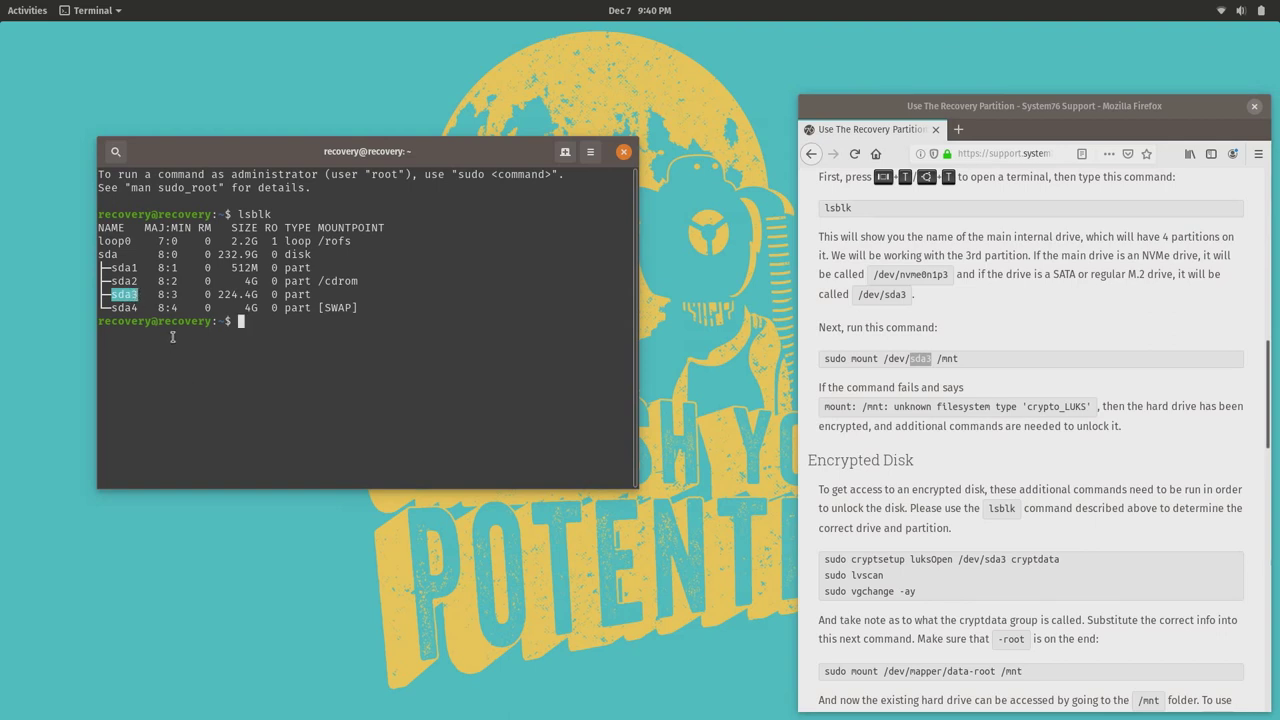
{"action": "left_click_drag", "start_coordinate": [111, 267], "coordinate": [134, 268]}
{"action": "left_click", "coordinate": [236, 267]}
{"action": "left_click_drag", "start_coordinate": [236, 267], "coordinate": [257, 268]}
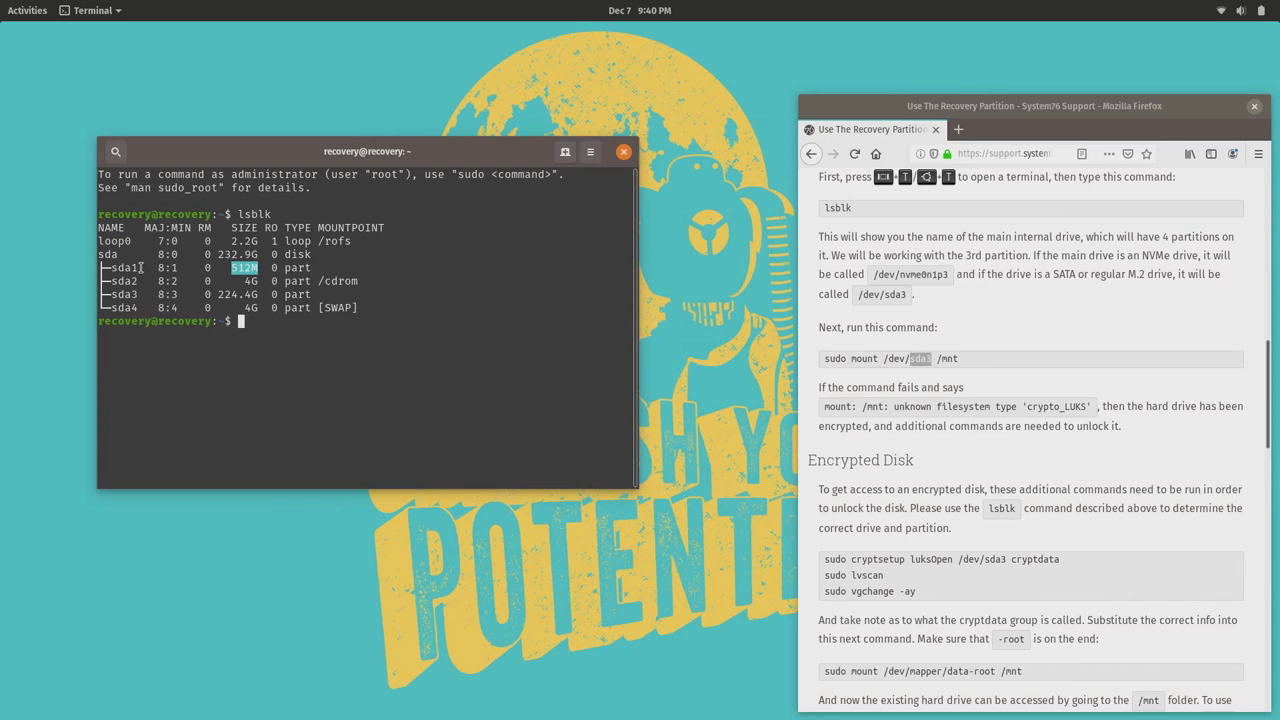
{"action": "left_click_drag", "start_coordinate": [141, 267], "coordinate": [117, 275]}
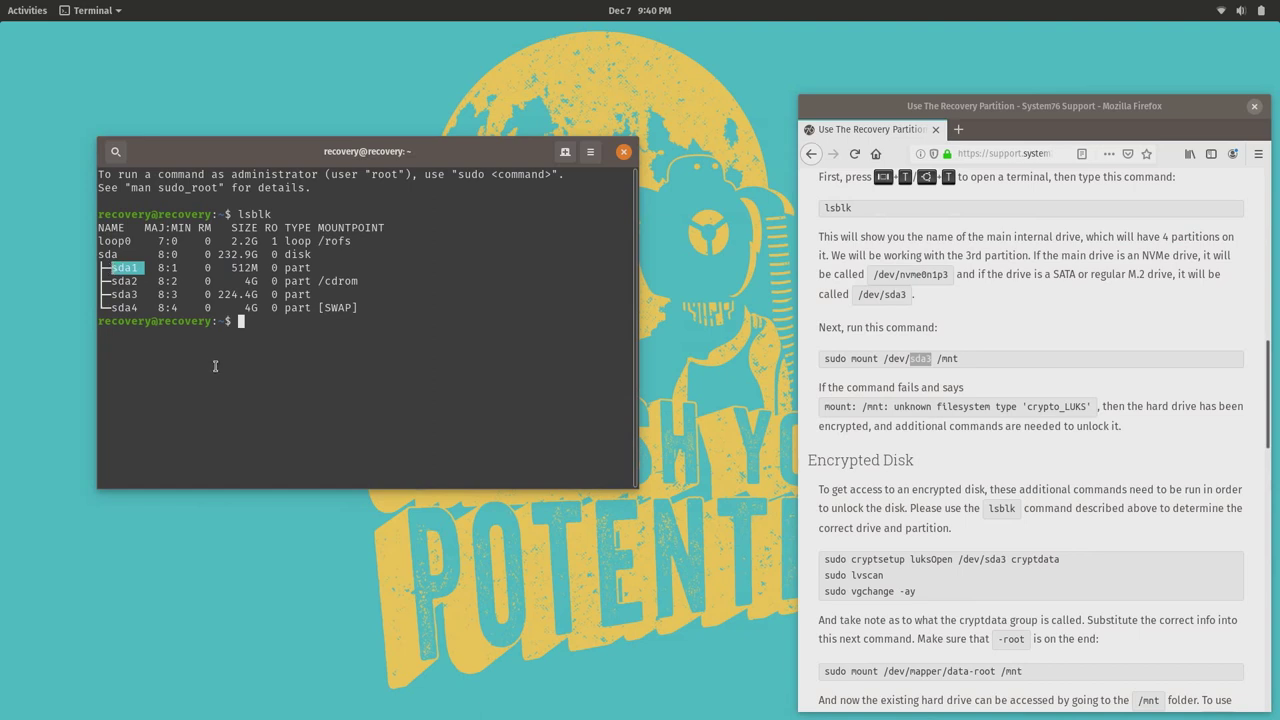
{"action": "left_click", "coordinate": [412, 392]}
{"action": "left_click_drag", "start_coordinate": [110, 294], "coordinate": [133, 294]}
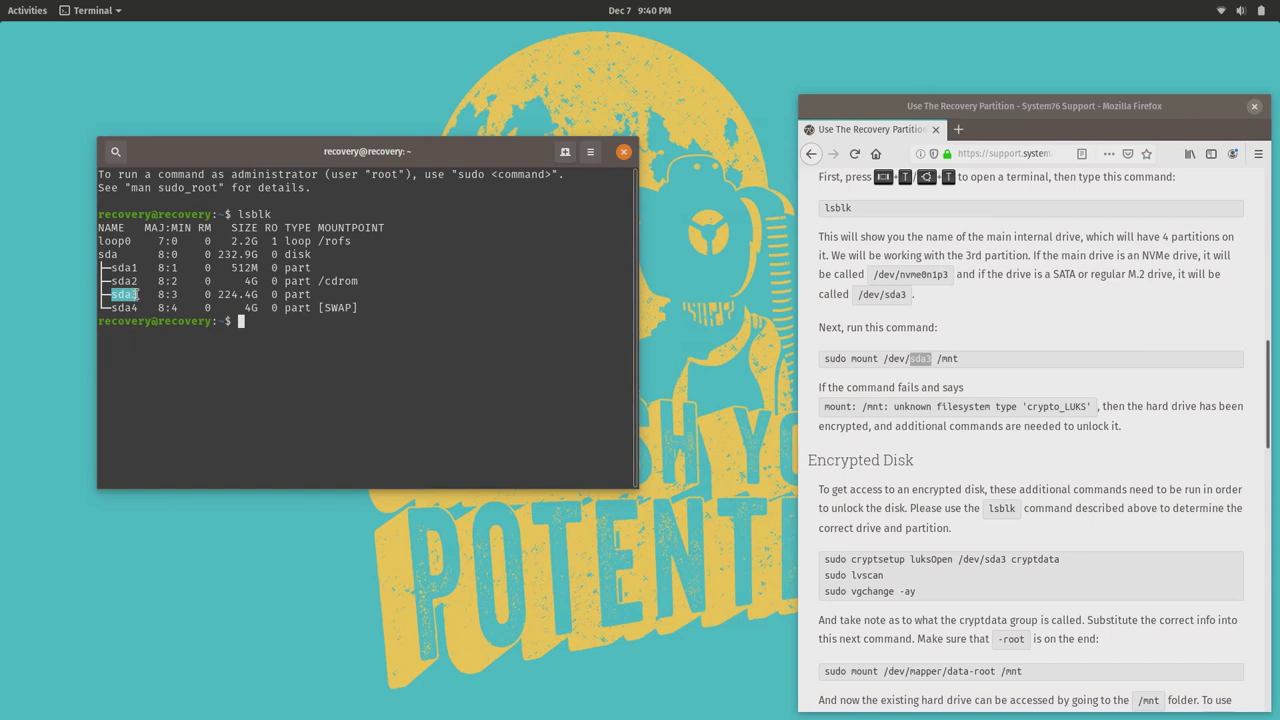
{"action": "left_click", "coordinate": [342, 375]}
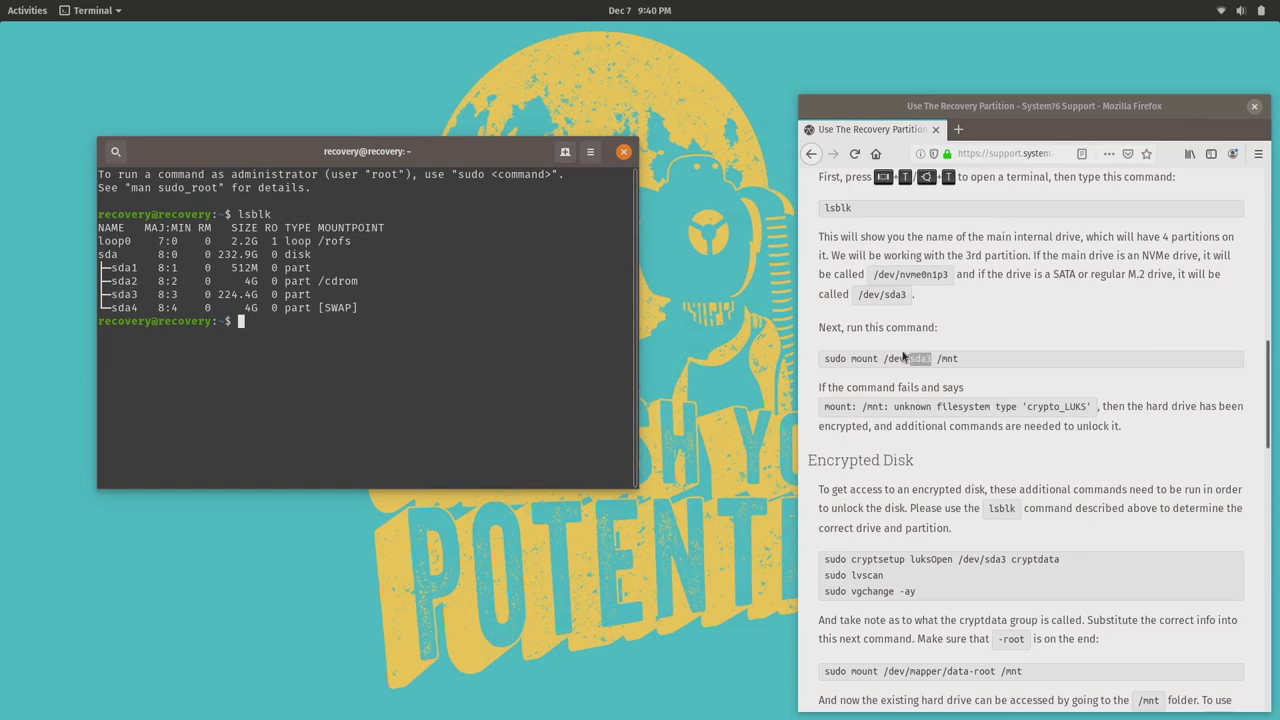
{"action": "left_click", "coordinate": [853, 358]}
{"action": "left_click_drag", "start_coordinate": [823, 358], "coordinate": [962, 362]}
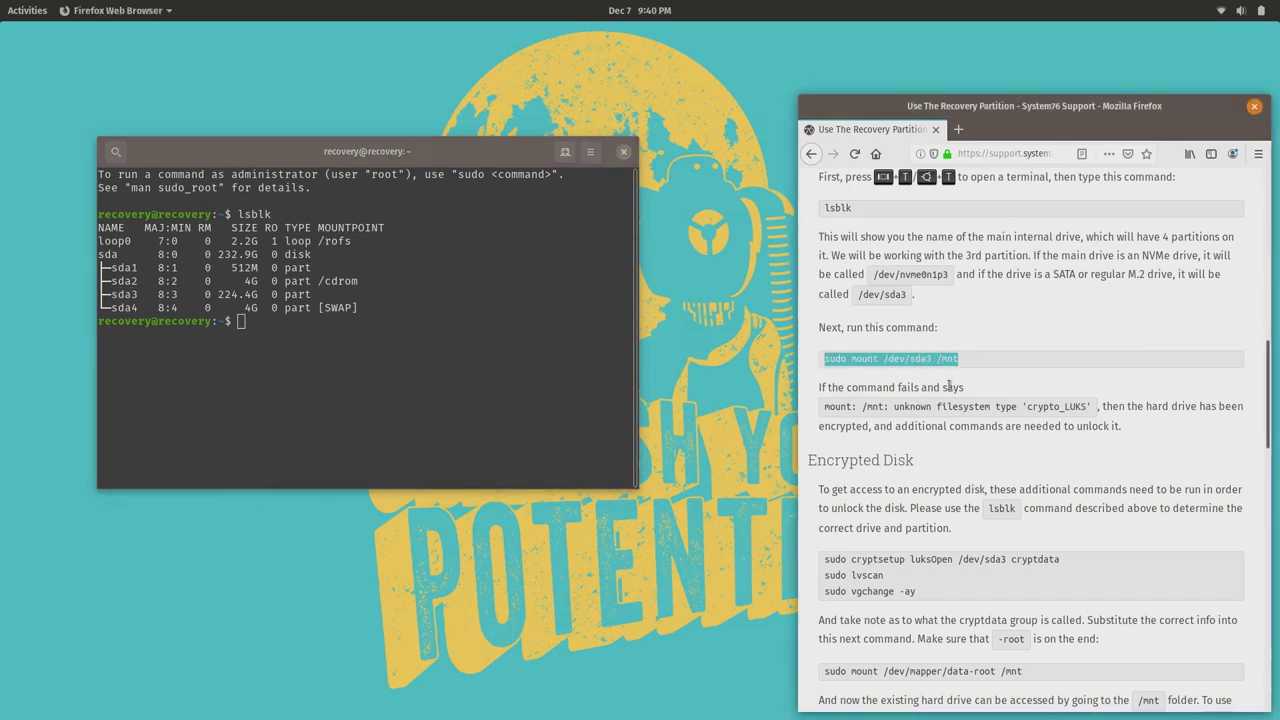
Step: Scroll the guide further down and highlight sda3 in the terminal's partition list
{"action": "scroll", "coordinate": [950, 386], "scroll_direction": "down", "scroll_amount": 2}
{"action": "scroll", "coordinate": [951, 385], "scroll_direction": "down", "scroll_amount": 2}
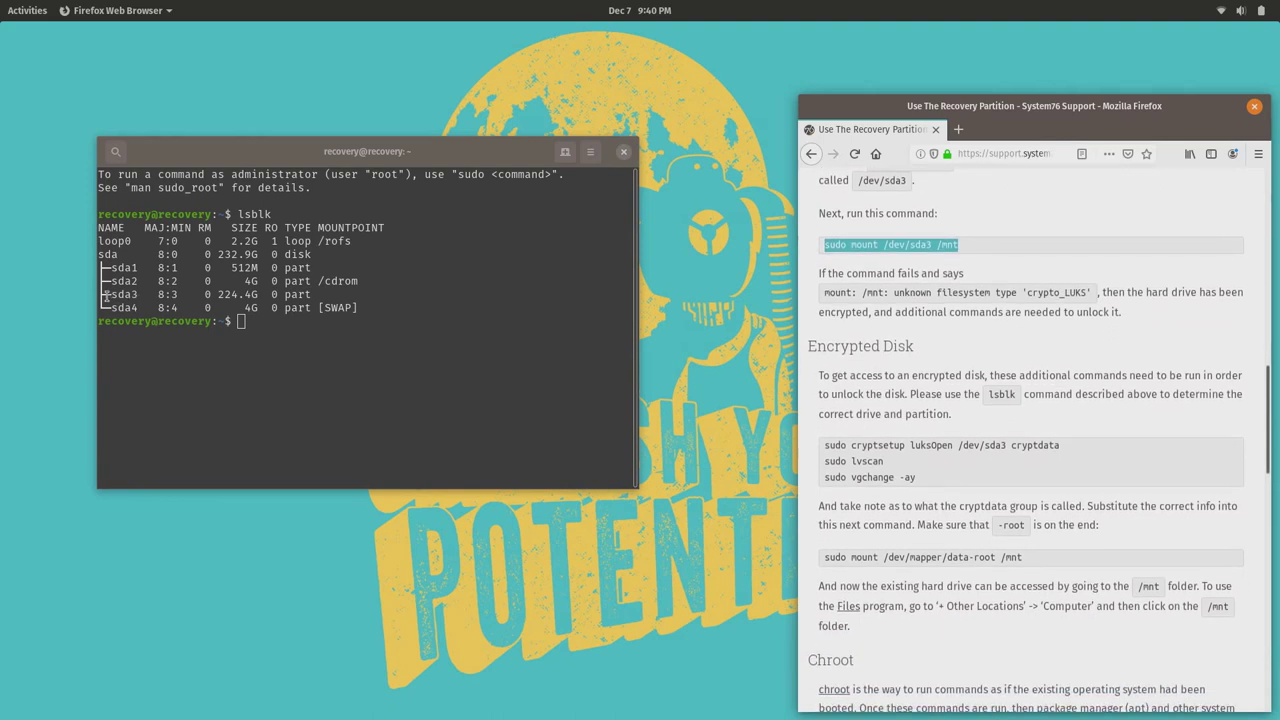
{"action": "double_click", "coordinate": [113, 293]}
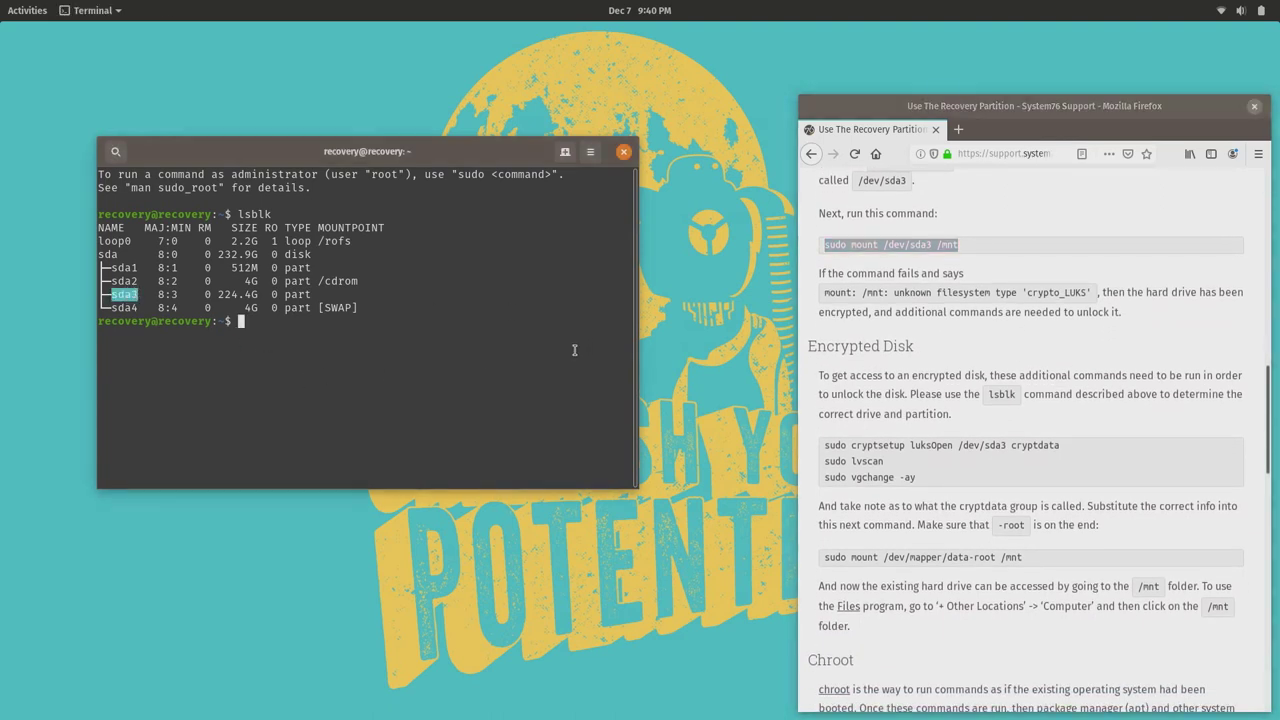
Step: Highlight the disk-unlock commands and 'sudo mount /dev/sda3 /mnt', then scroll to Chroot and focus Terminal
{"action": "left_click_drag", "start_coordinate": [824, 444], "coordinate": [928, 488]}
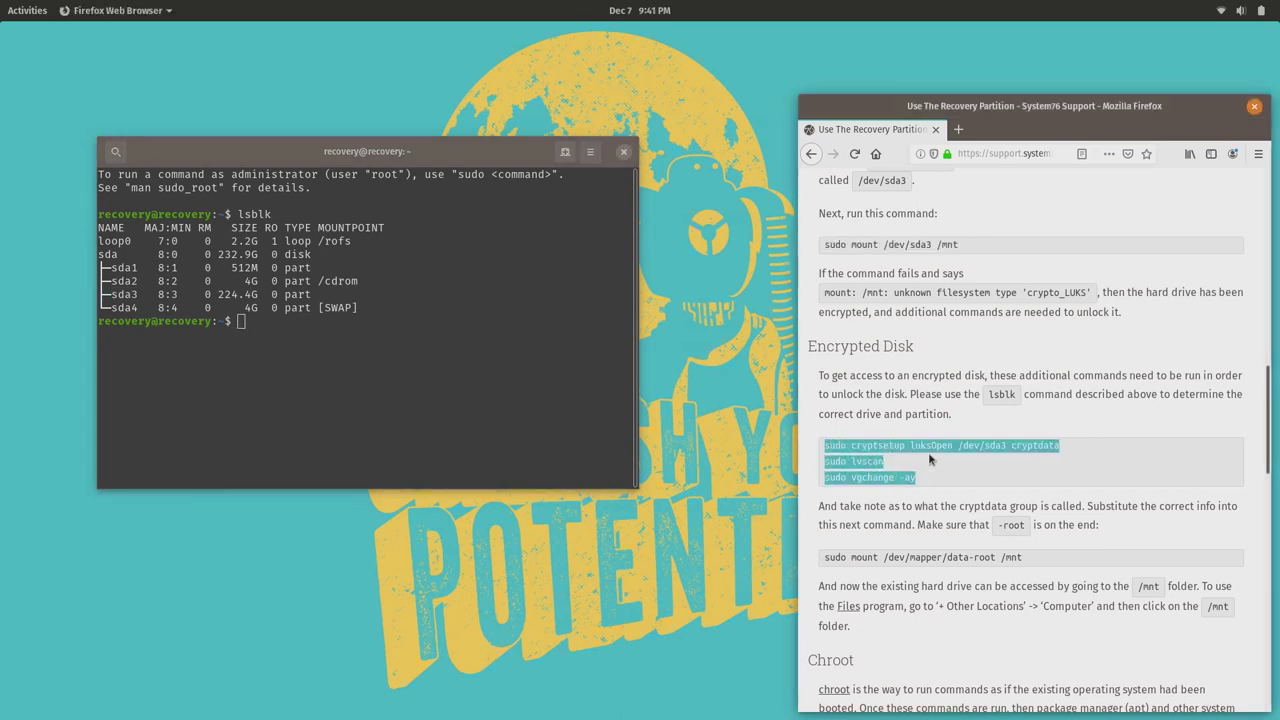
{"action": "left_click", "coordinate": [874, 285]}
{"action": "left_click_drag", "start_coordinate": [824, 244], "coordinate": [960, 246]}
{"action": "left_click", "coordinate": [906, 252]}
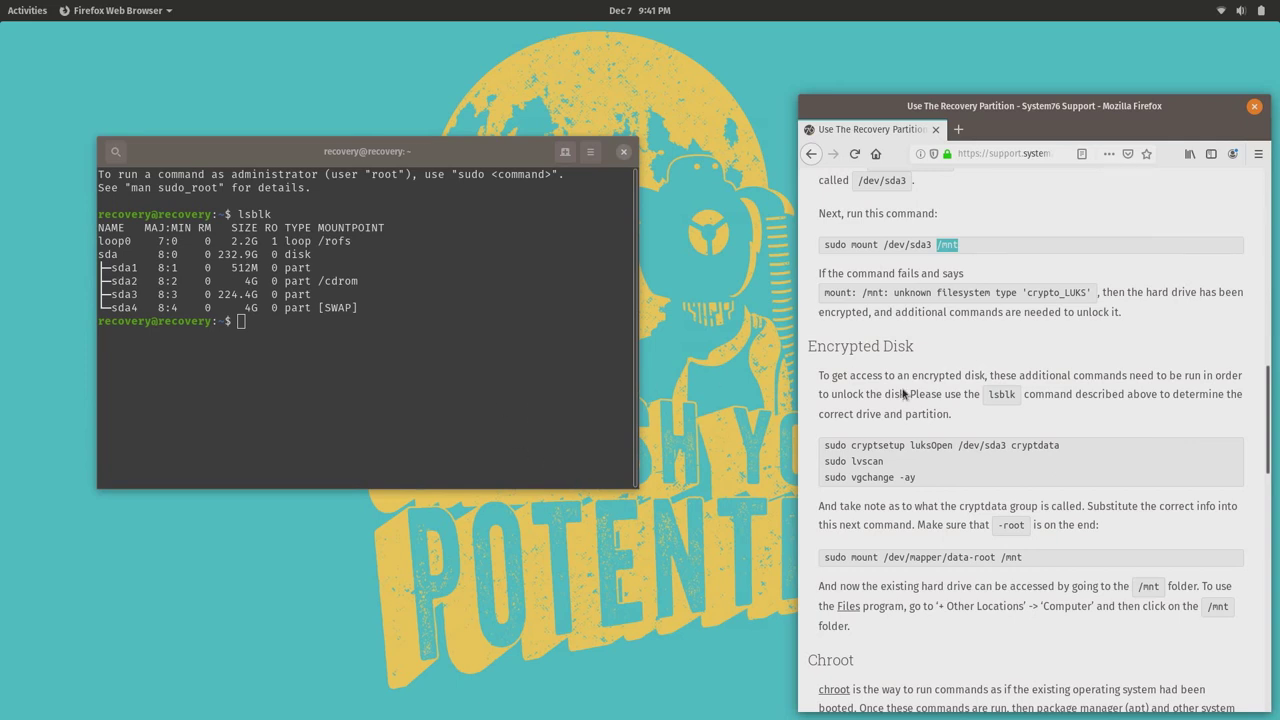
{"action": "scroll", "coordinate": [905, 400], "scroll_direction": "down", "scroll_amount": 3}
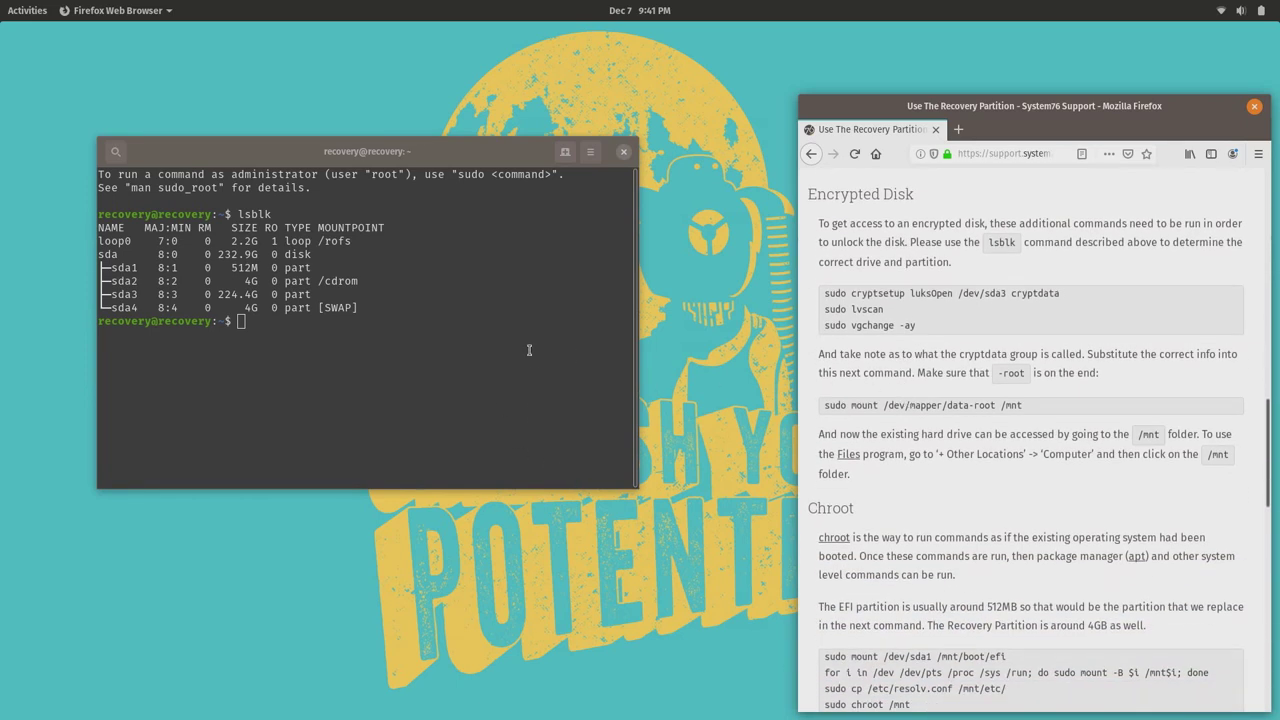
{"action": "left_click", "coordinate": [528, 346]}
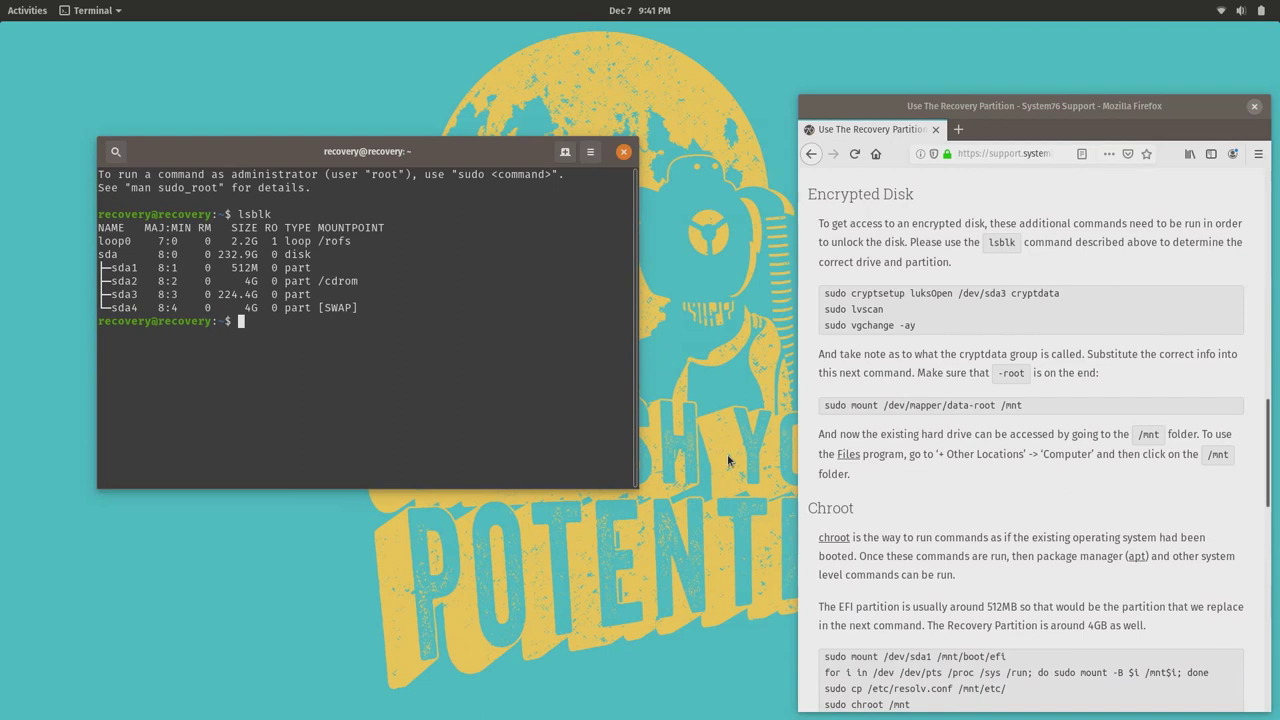
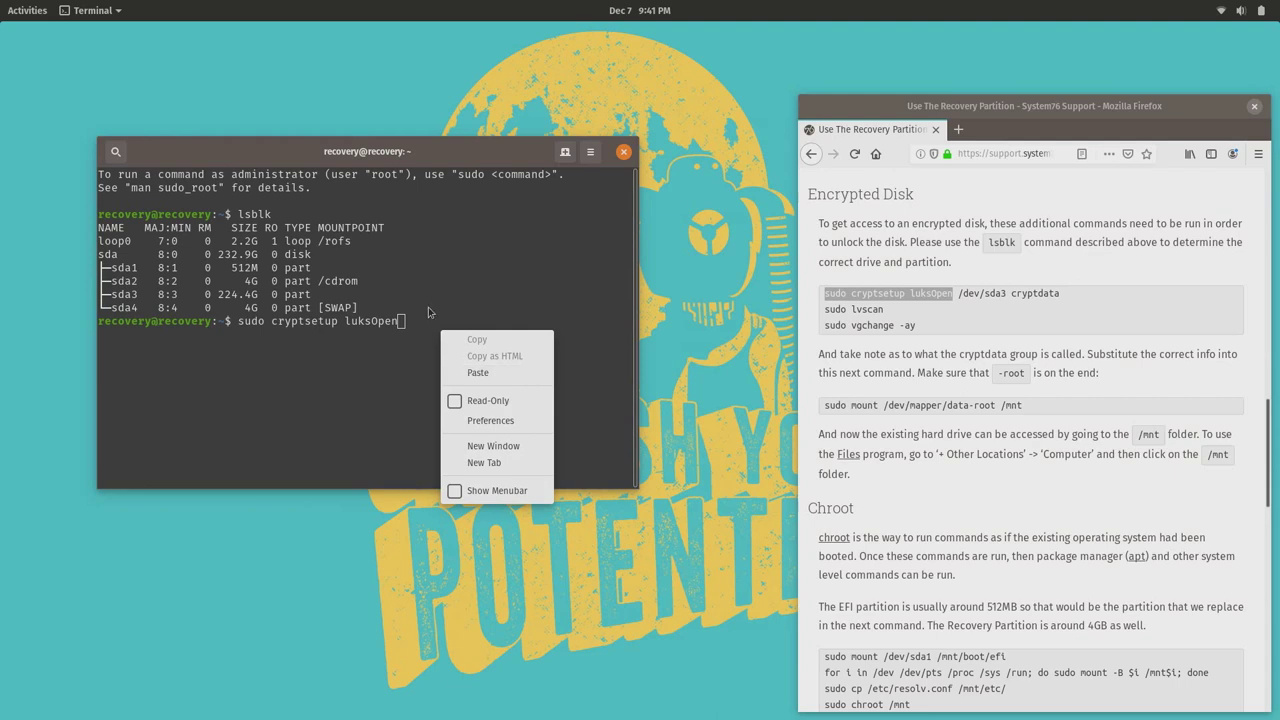
Step: Complete the pasted 'sudo cryptsetup luksOpen' command with '/dev/sda3 cryptdata'
{"action": "left_click", "coordinate": [473, 373]}
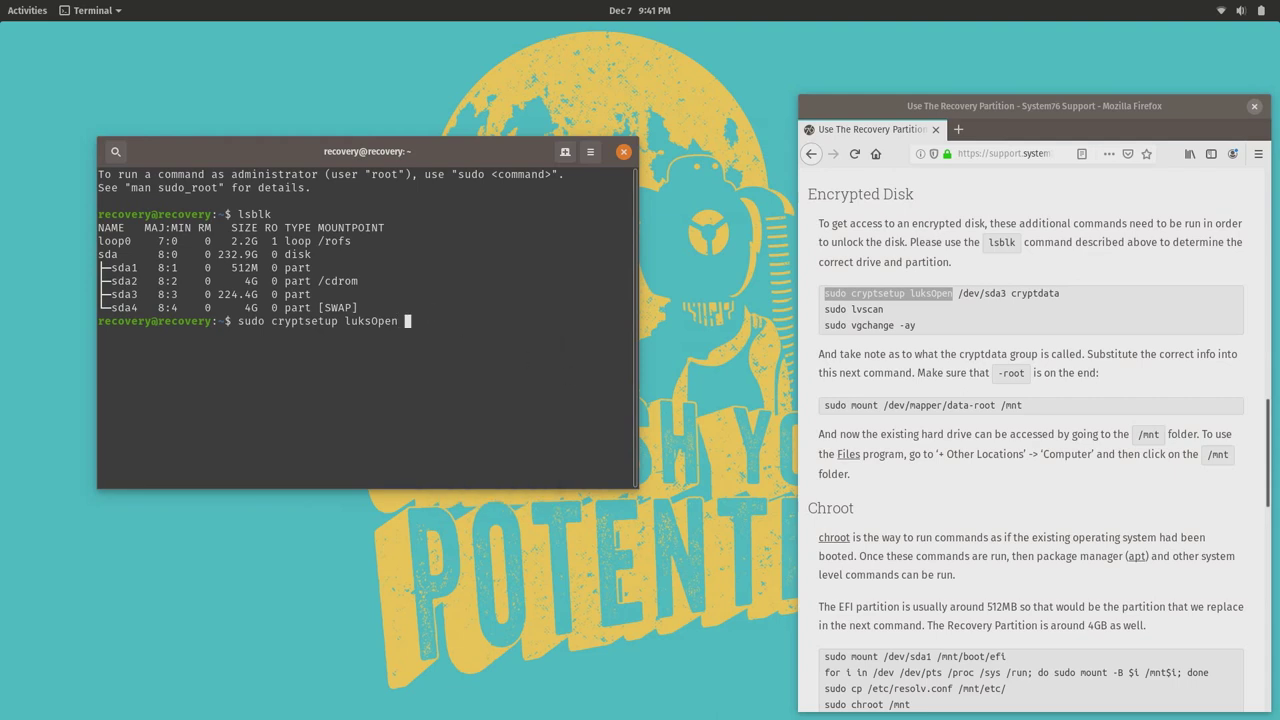
{"action": "left_click_drag", "start_coordinate": [112, 294], "coordinate": [139, 295]}
{"action": "type", "text": "/dev/nvme0n1p3"}
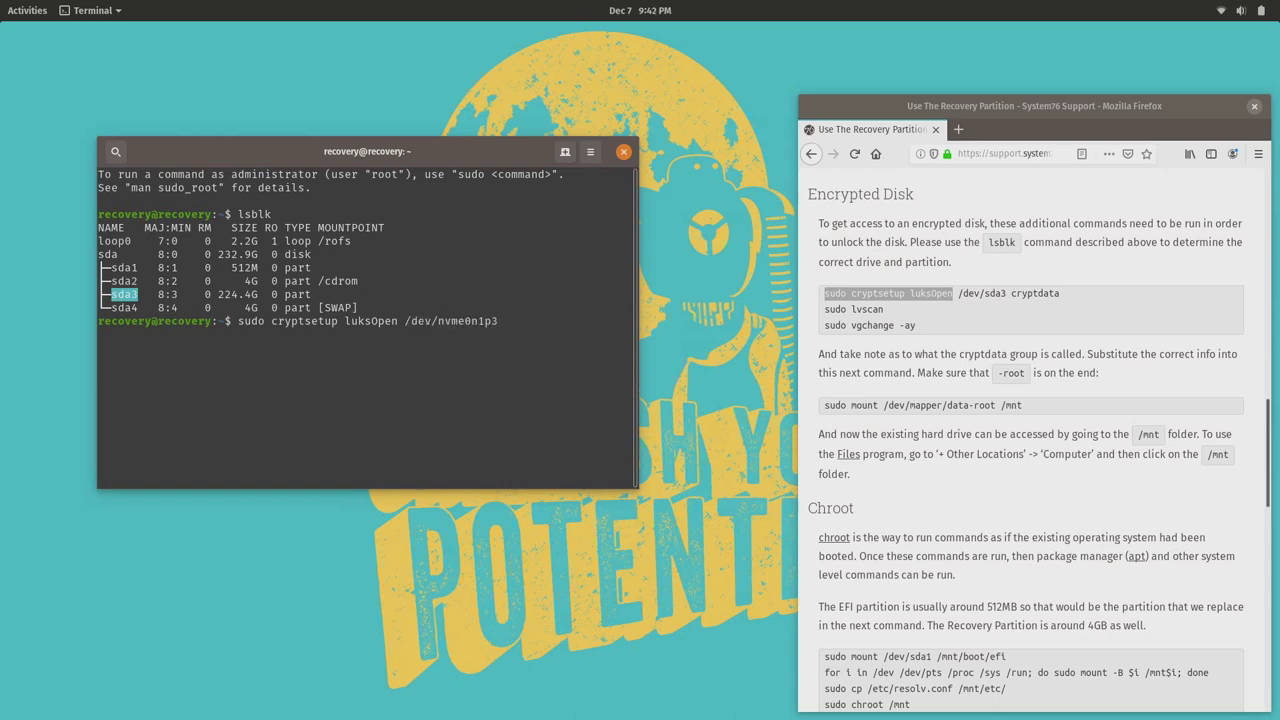
{"action": "key", "text": "BackSpace"}
{"action": "key", "text": "BackSpace"}
{"action": "key", "text": "BackSpace"}
{"action": "key", "text": "BackSpace"}
{"action": "key", "text": "BackSpace"}
{"action": "key", "text": "BackSpace"}
{"action": "key", "text": "BackSpace"}
{"action": "key", "text": "BackSpace"}
{"action": "key", "text": "BackSpace"}
{"action": "type", "text": "sda3 cryptdata"}
Step: Check the cryptsetup luksOpen command, then run it to unlock /dev/sda3 as cryptdata
{"action": "left_click", "coordinate": [278, 325]}
{"action": "left_click_drag", "start_coordinate": [278, 325], "coordinate": [338, 324]}
{"action": "left_click", "coordinate": [336, 323]}
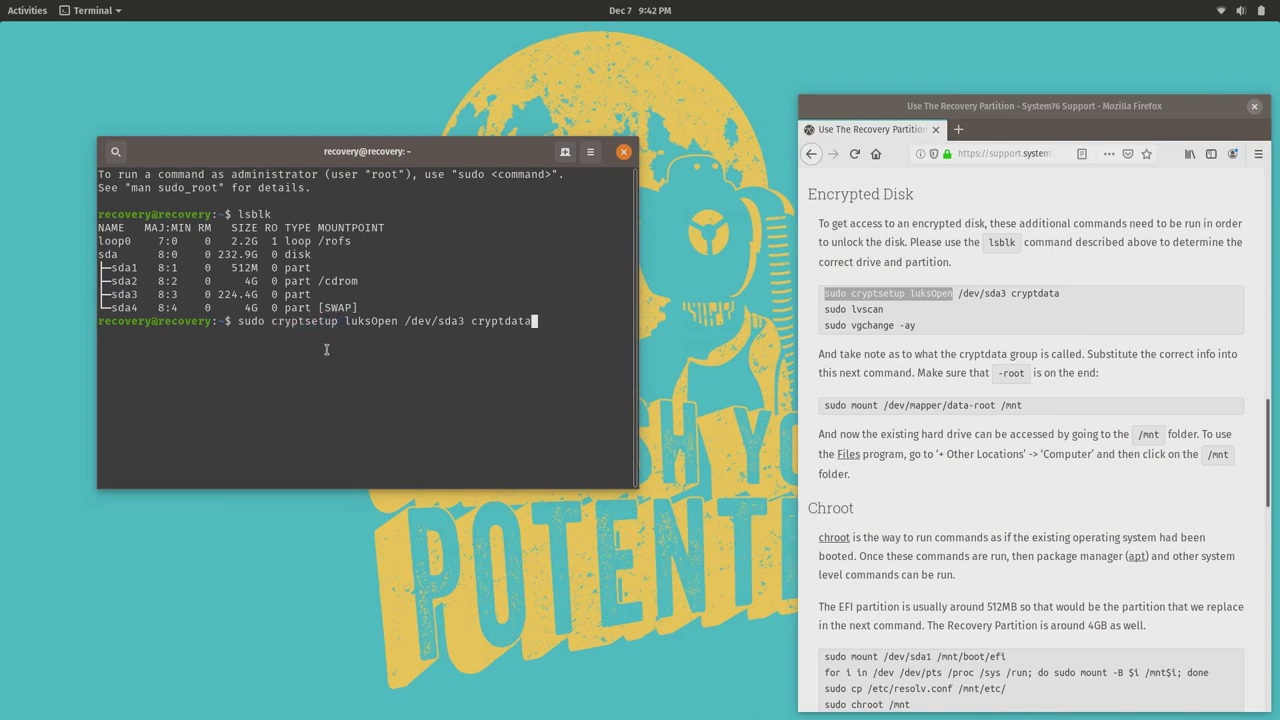
{"action": "left_click_drag", "start_coordinate": [346, 320], "coordinate": [400, 321]}
{"action": "left_click", "coordinate": [487, 389]}
{"action": "key", "text": "Return"}
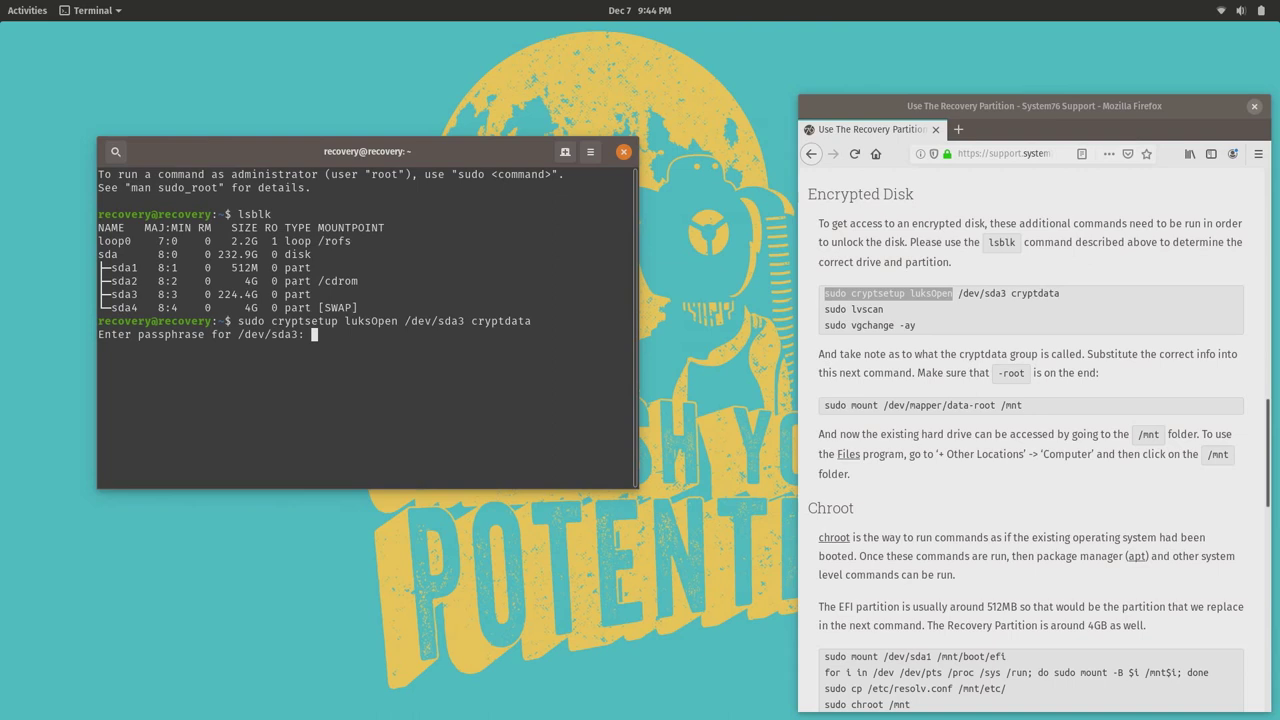
Step: Submit the passphrase and run 'sudo lvscan', confirming /dev/data/root is ACTIVE
{"action": "key", "text": "Return"}
{"action": "left_click_drag", "start_coordinate": [822, 310], "coordinate": [875, 310]}
{"action": "key", "text": "ctrl+c"}
{"action": "left_click", "coordinate": [498, 368]}
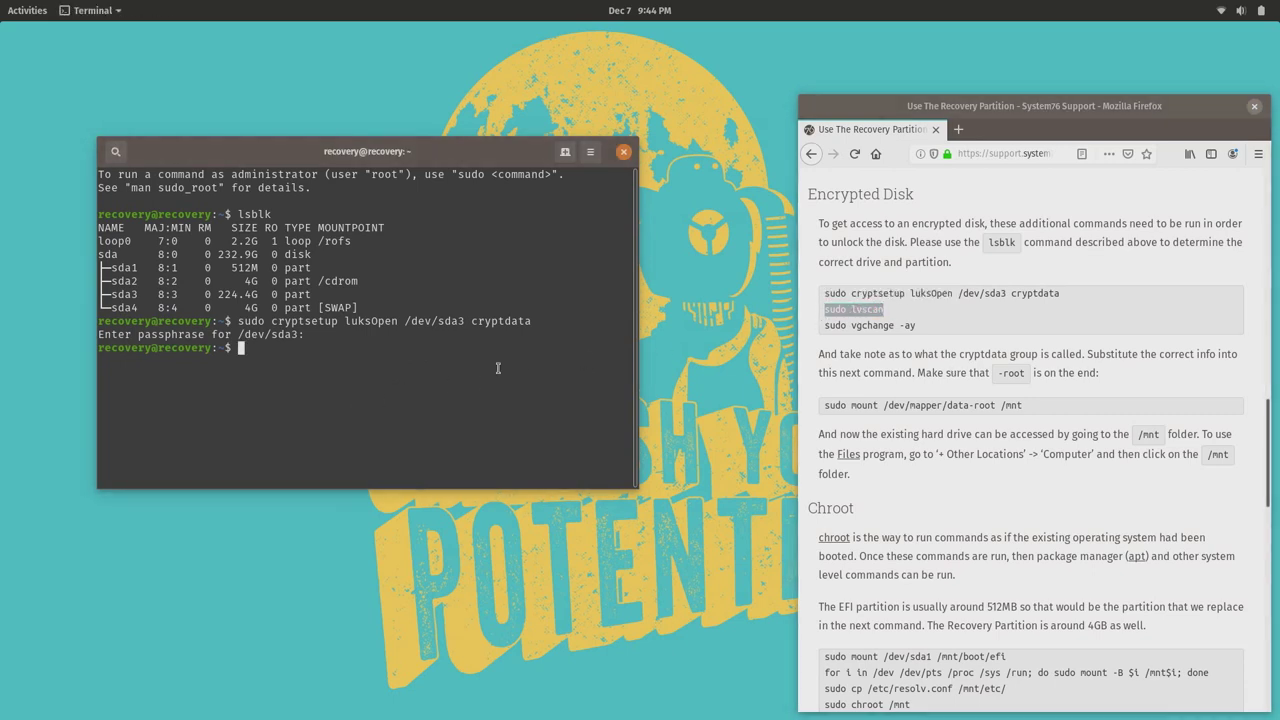
{"action": "middle_click", "coordinate": [498, 368]}
{"action": "key", "text": "Return"}
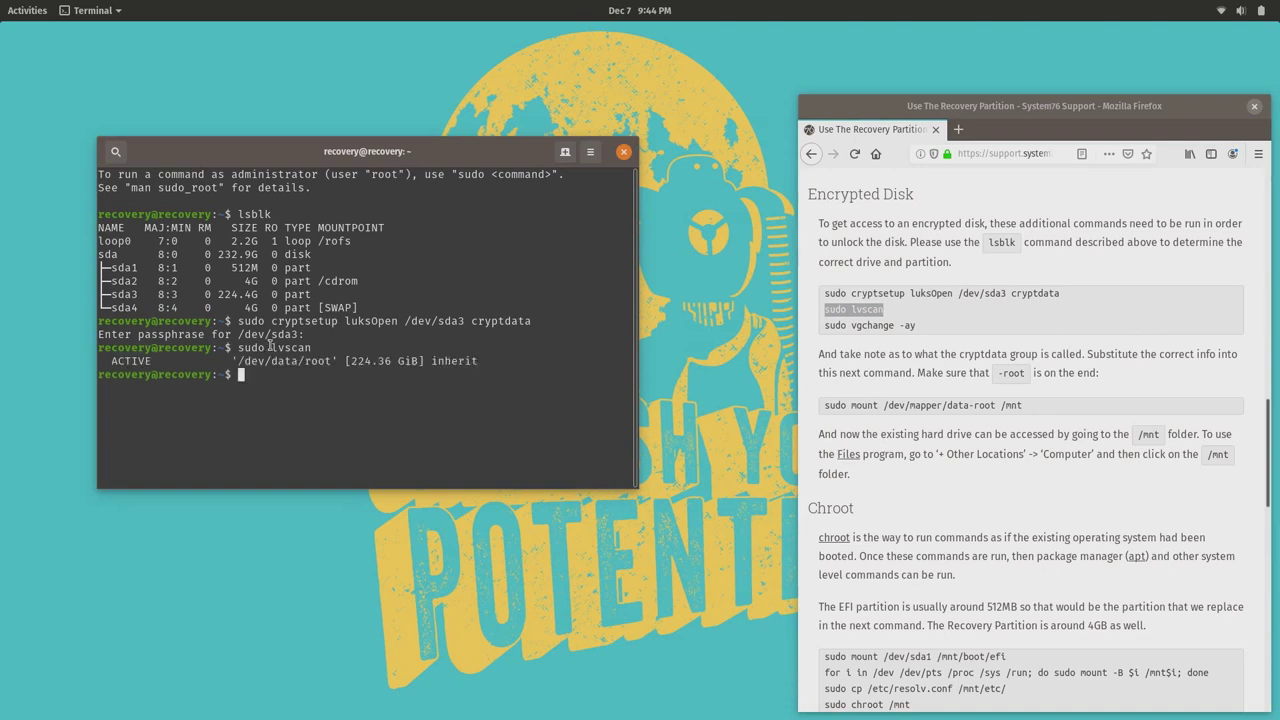
{"action": "left_click_drag", "start_coordinate": [270, 347], "coordinate": [312, 348]}
{"action": "left_click", "coordinate": [305, 350]}
{"action": "left_click_drag", "start_coordinate": [481, 361], "coordinate": [114, 363]}
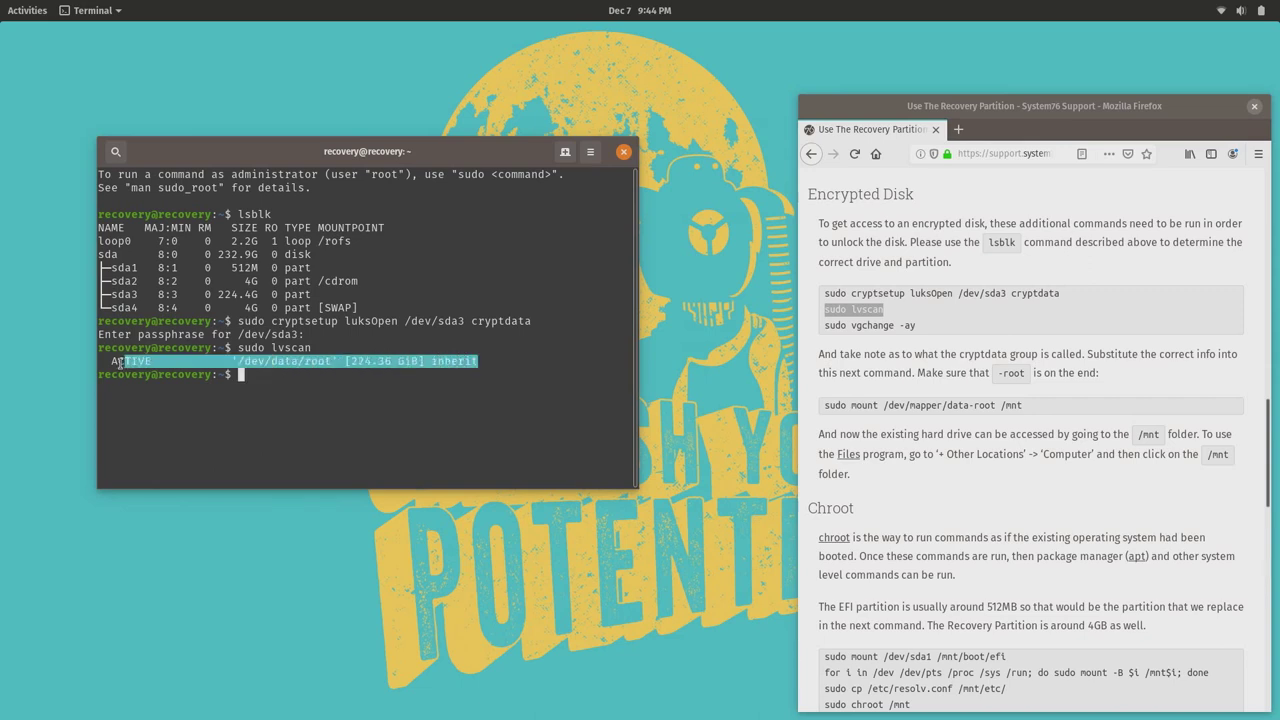
{"action": "left_click", "coordinate": [113, 366]}
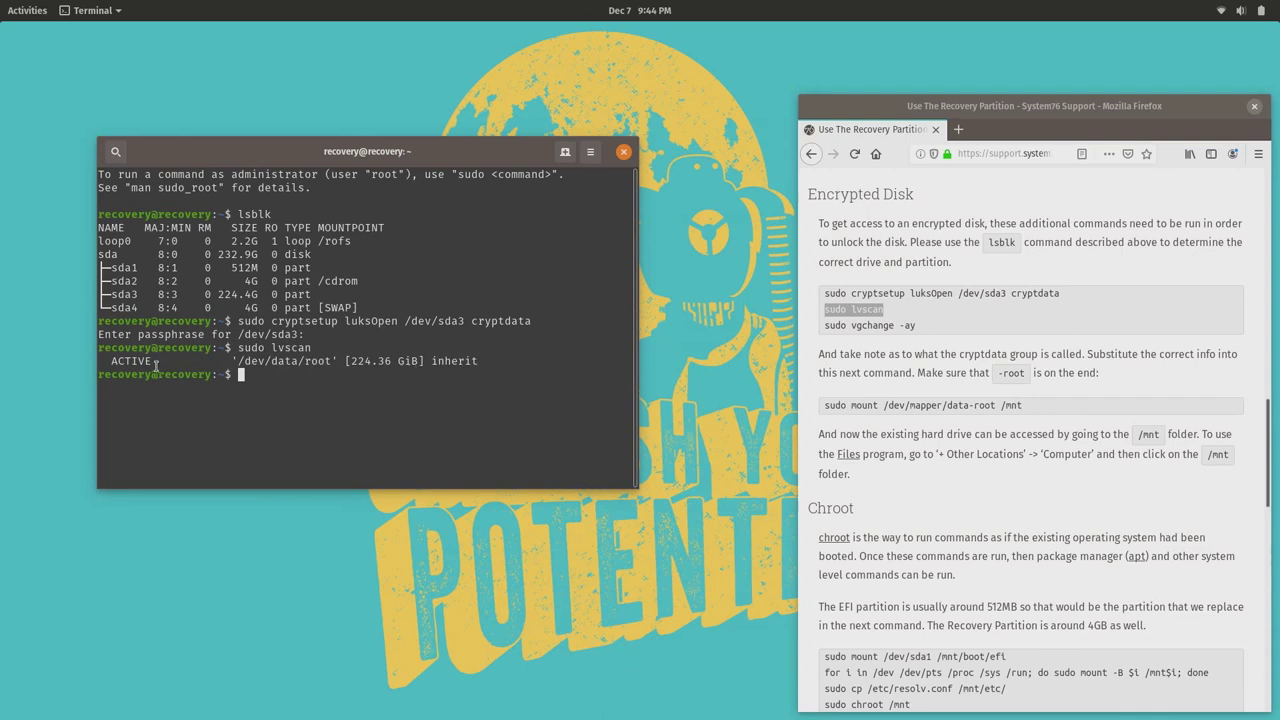
Step: Copy 'sudo vgchange -ay' from the guide and run it to activate the data volume group
{"action": "left_click_drag", "start_coordinate": [823, 326], "coordinate": [914, 328]}
{"action": "right_click", "coordinate": [911, 333]}
{"action": "left_click", "coordinate": [931, 333]}
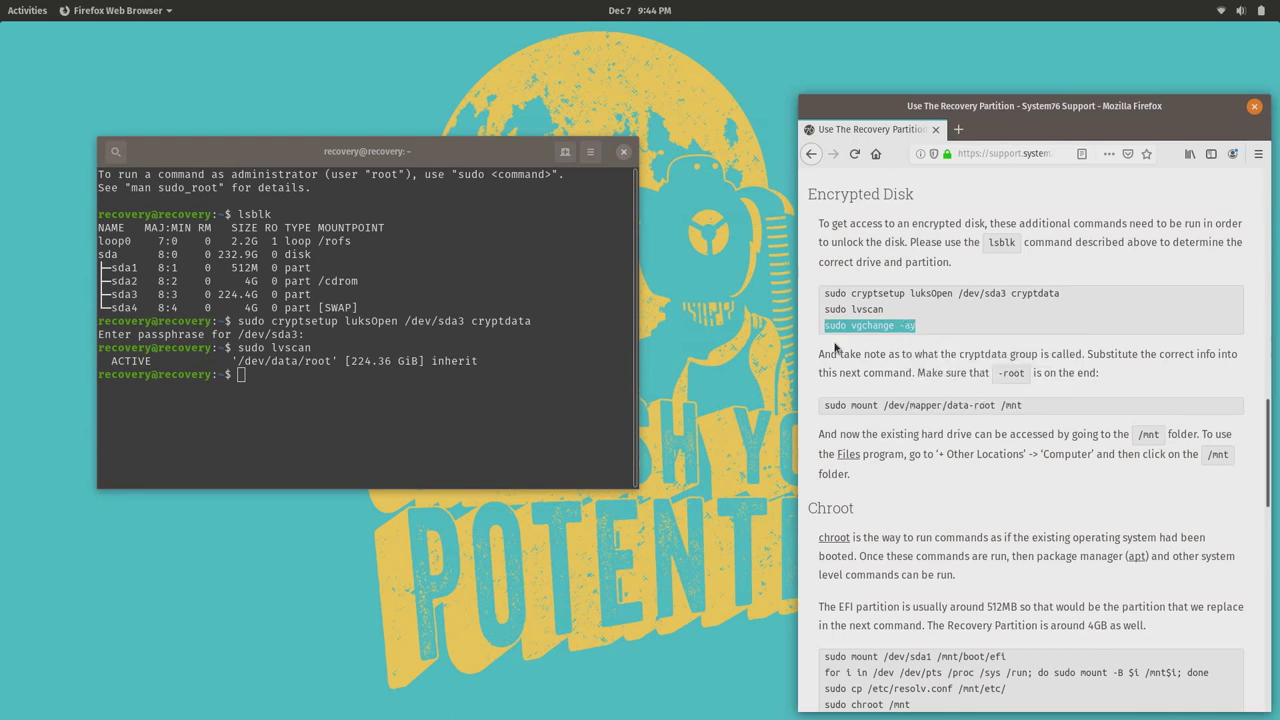
{"action": "left_click", "coordinate": [463, 367]}
{"action": "key", "text": "ctrl+shift+v"}
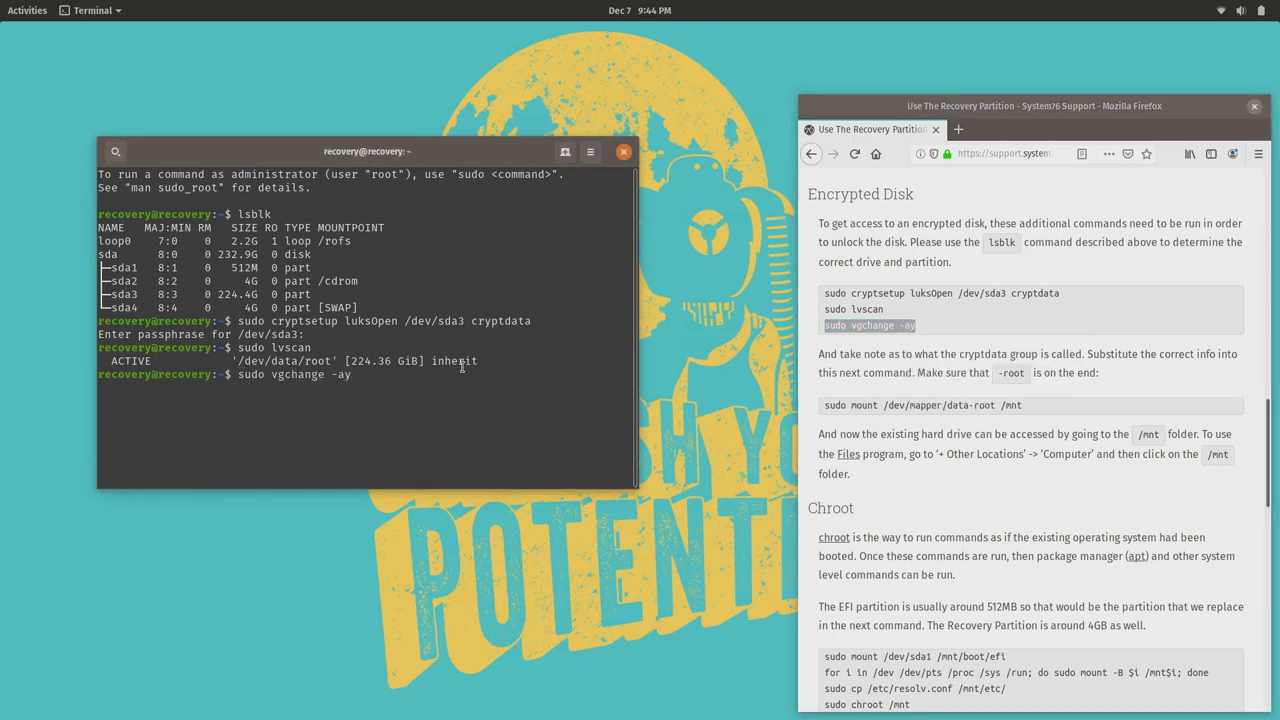
{"action": "key", "text": "Return"}
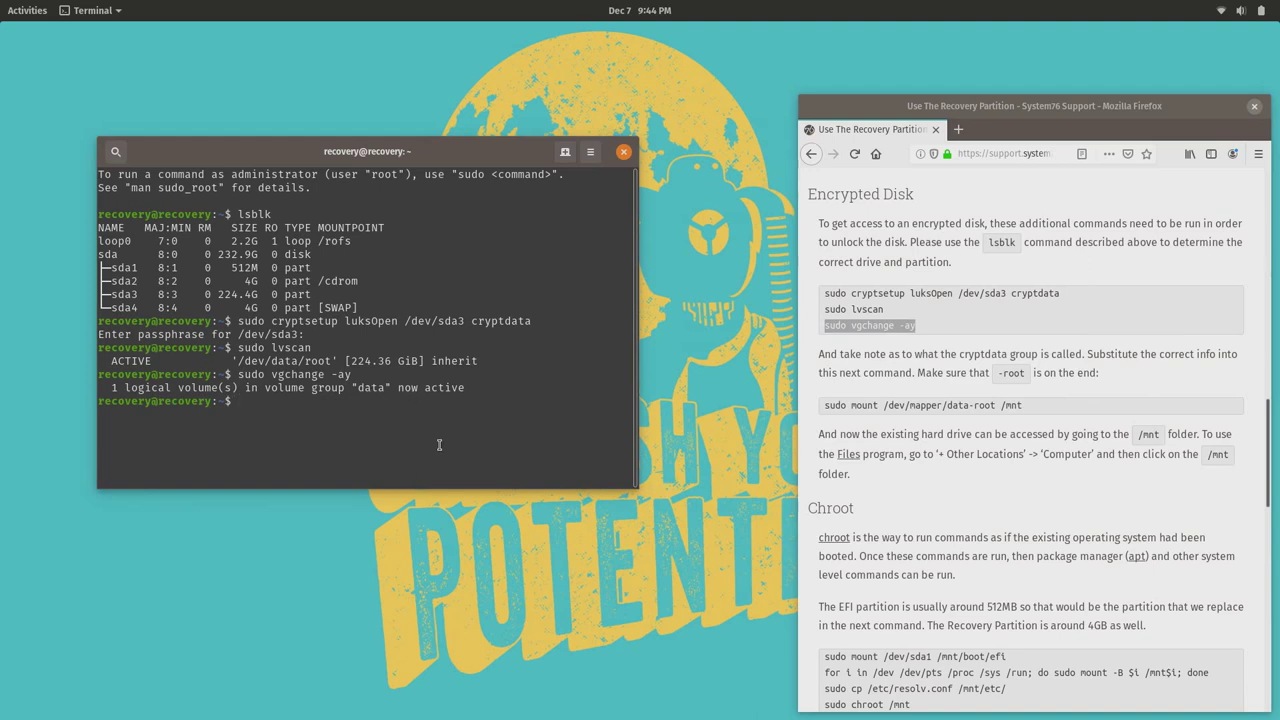
{"action": "left_click_drag", "start_coordinate": [823, 405], "coordinate": [1040, 406]}
Step: Paste 'sudo mount /dev/mapper/data-root /mnt' from the guide into the terminal and run it
{"action": "right_click", "coordinate": [1000, 406]}
{"action": "left_click", "coordinate": [1018, 418]}
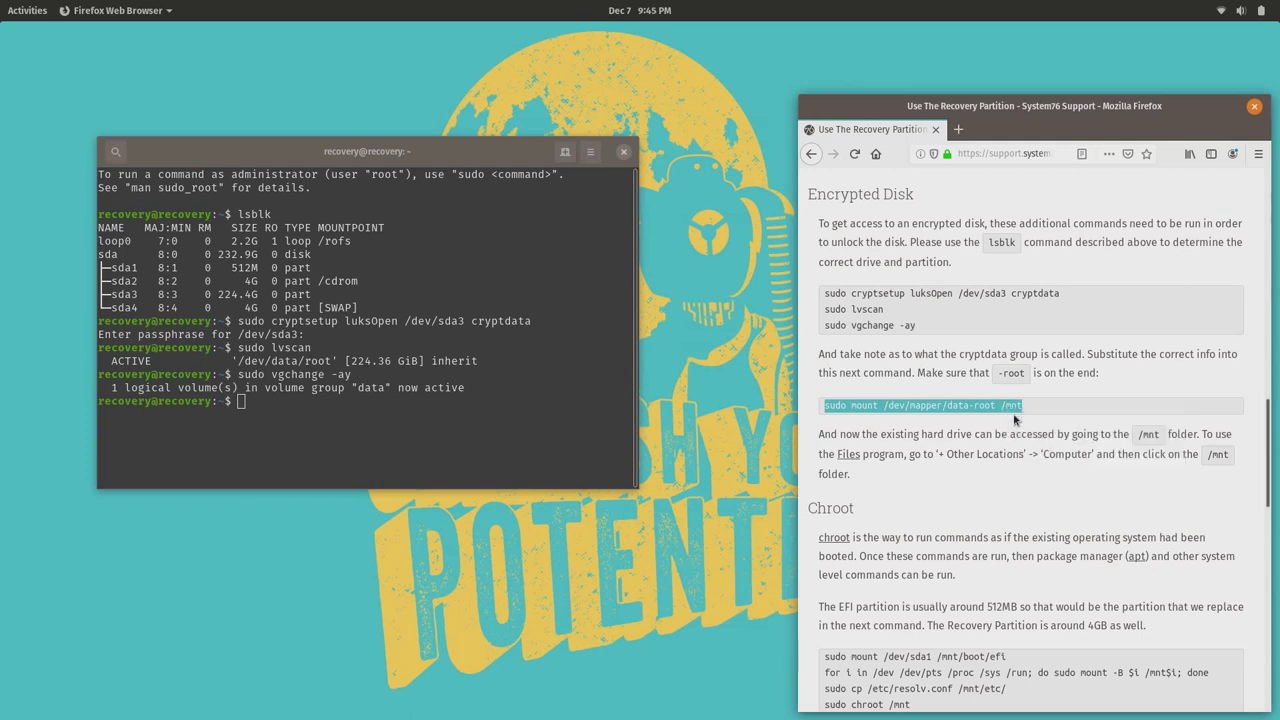
{"action": "left_click", "coordinate": [361, 392]}
{"action": "key", "text": "ctrl+shift+v"}
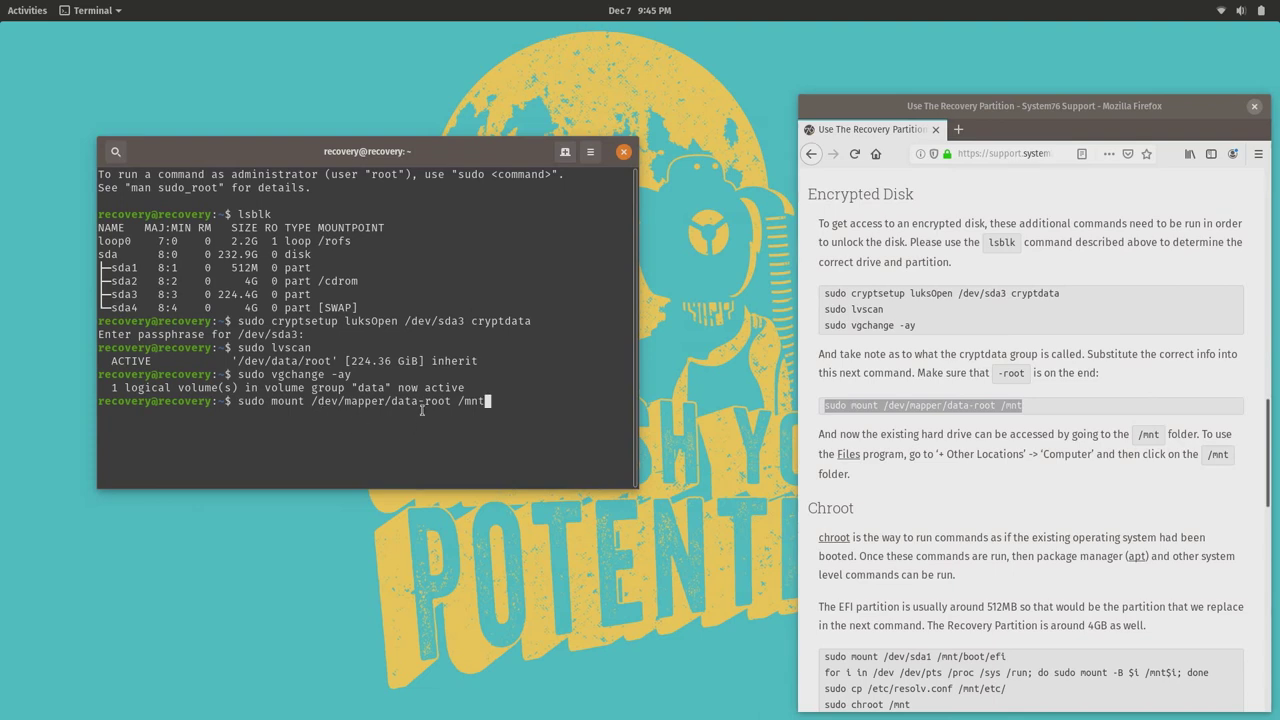
{"action": "left_click_drag", "start_coordinate": [391, 401], "coordinate": [452, 401]}
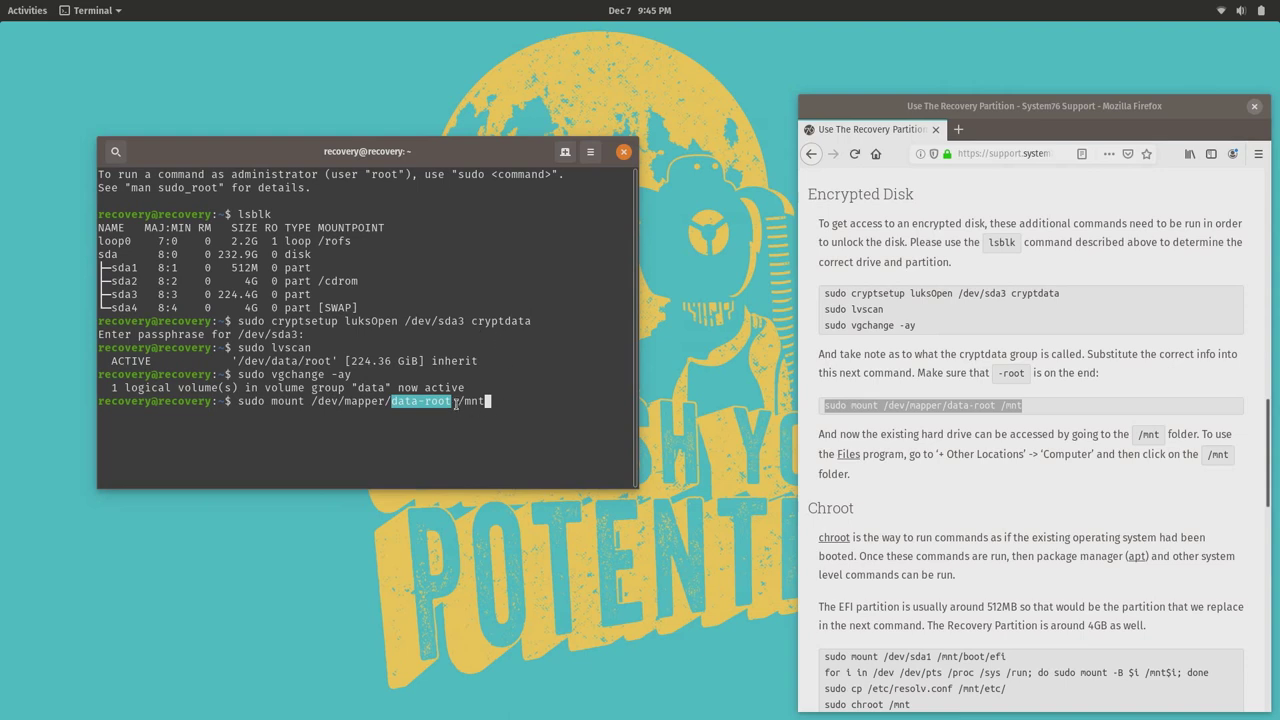
{"action": "left_click_drag", "start_coordinate": [458, 401], "coordinate": [479, 402]}
{"action": "left_click", "coordinate": [486, 401]}
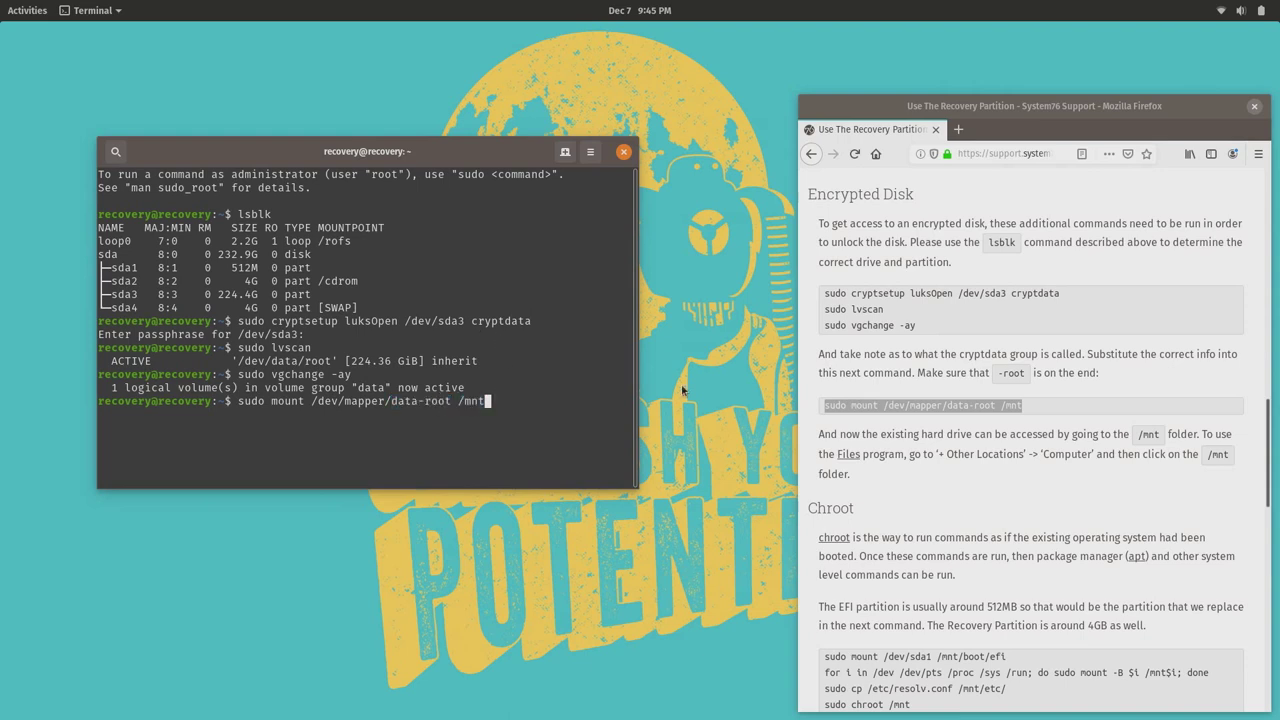
{"action": "key", "text": "Return"}
Step: Open Files and browse the computer's root filesystem to /mnt/home on the mounted drive
{"action": "left_click", "coordinate": [27, 10]}
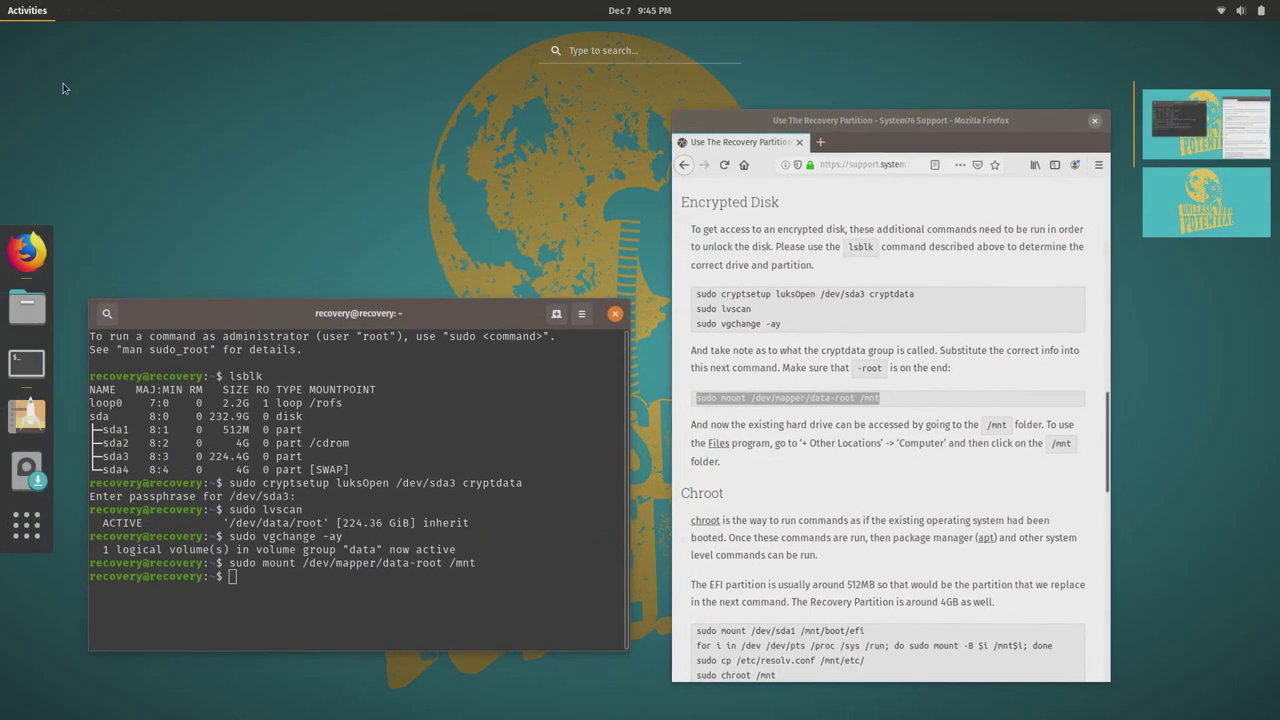
{"action": "left_click", "coordinate": [17, 318]}
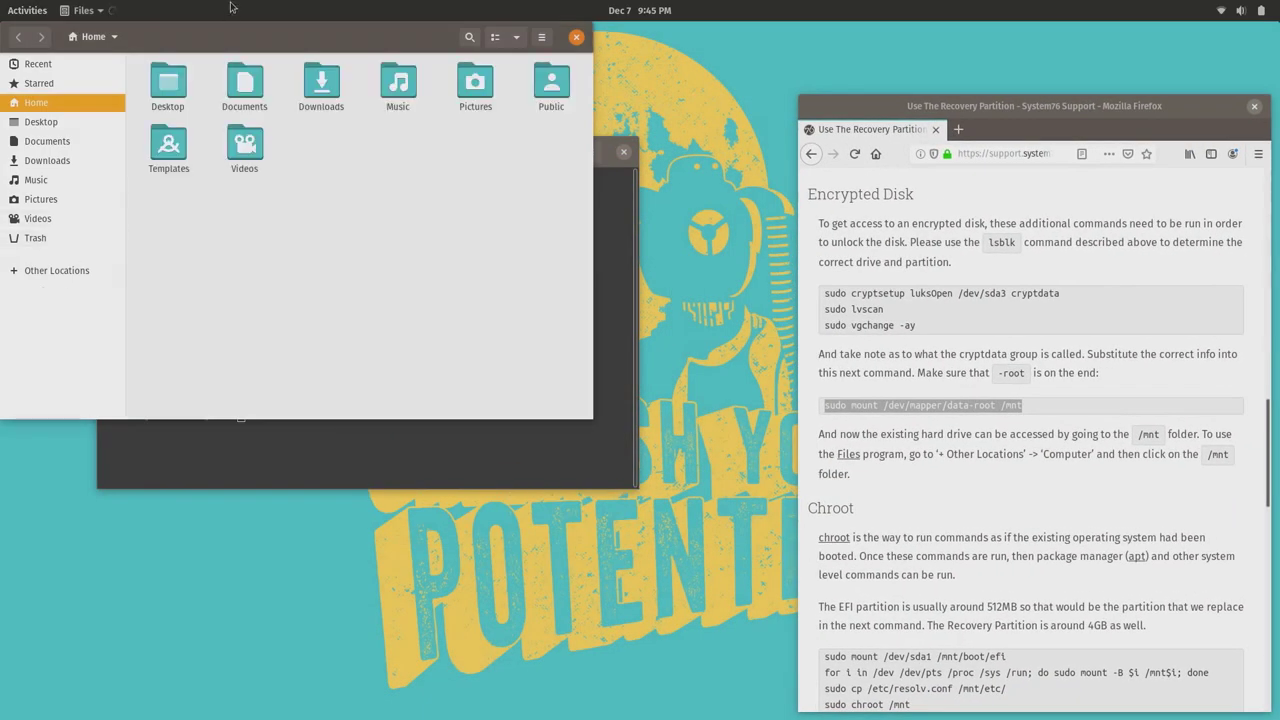
{"action": "left_click_drag", "start_coordinate": [235, 43], "coordinate": [531, 57]}
{"action": "left_click", "coordinate": [360, 292]}
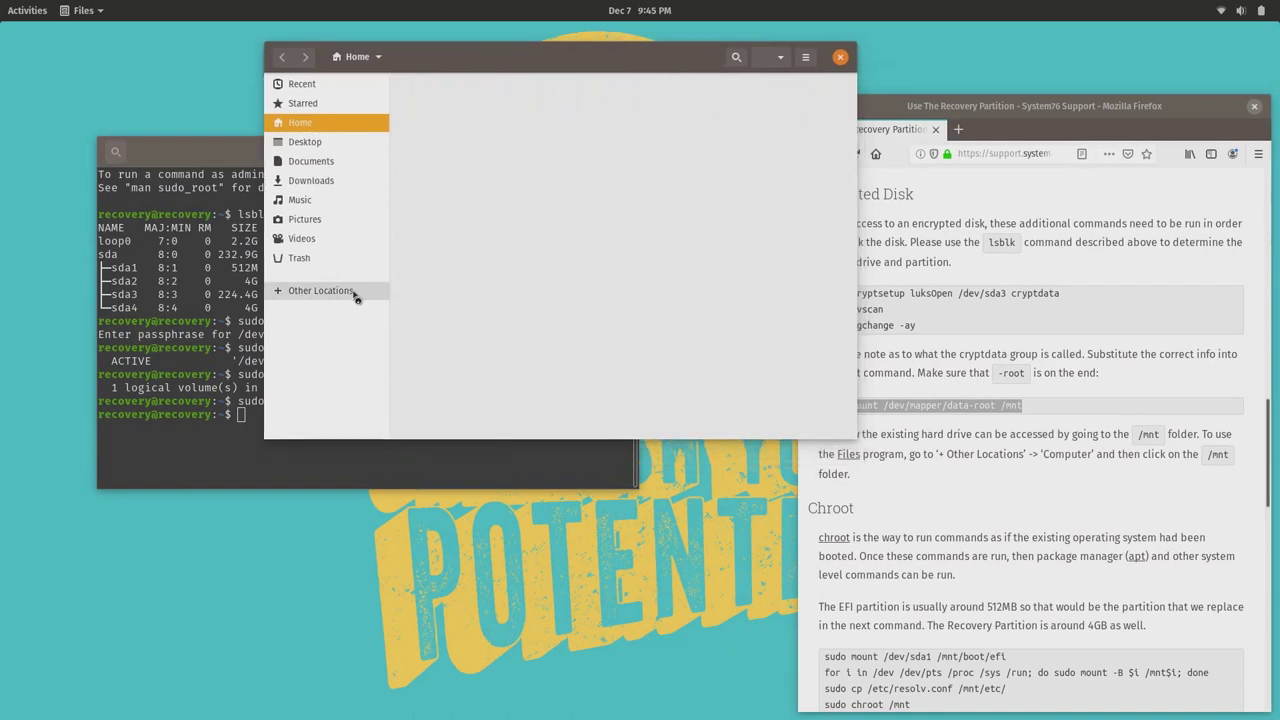
{"action": "left_click", "coordinate": [582, 128]}
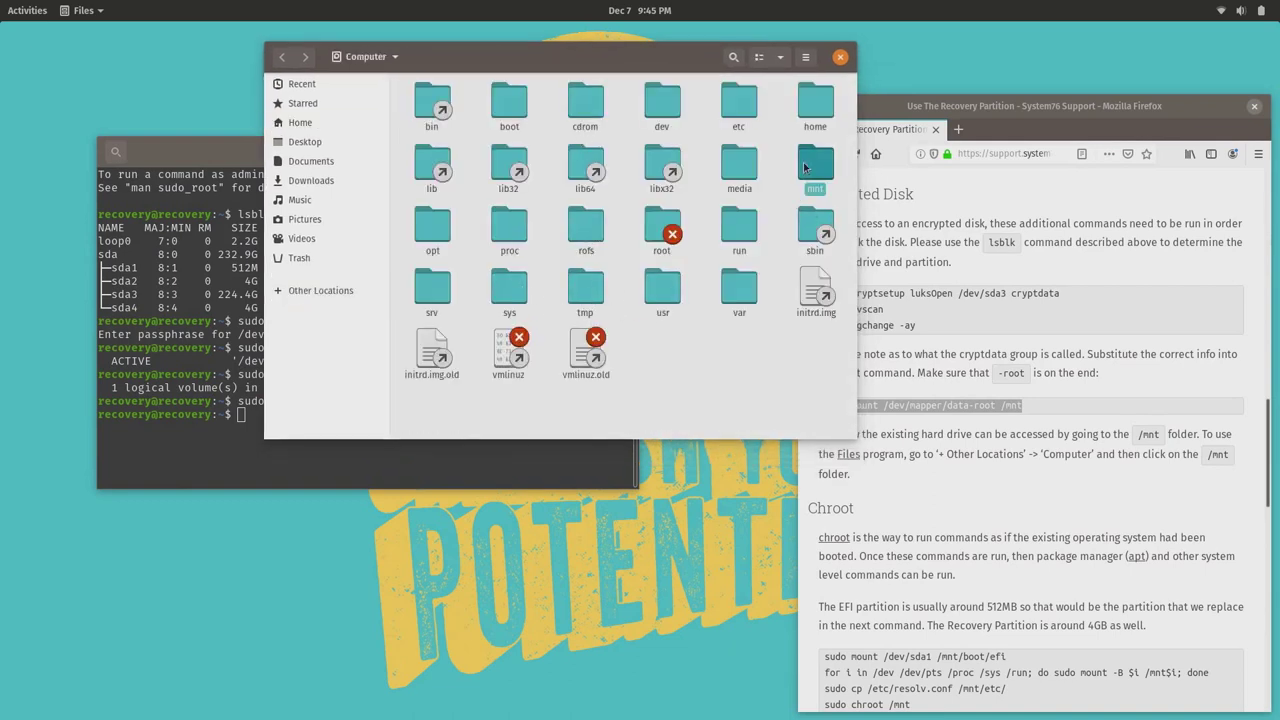
{"action": "double_click", "coordinate": [815, 165]}
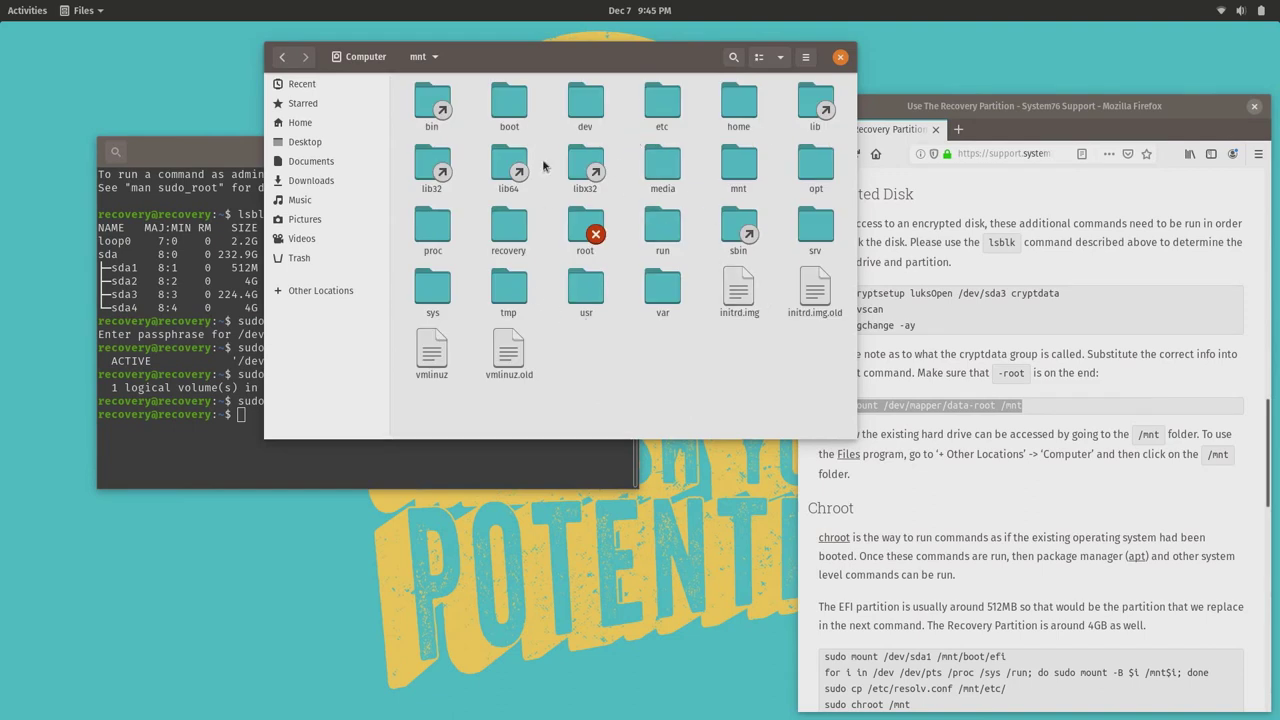
{"action": "left_click", "coordinate": [330, 290]}
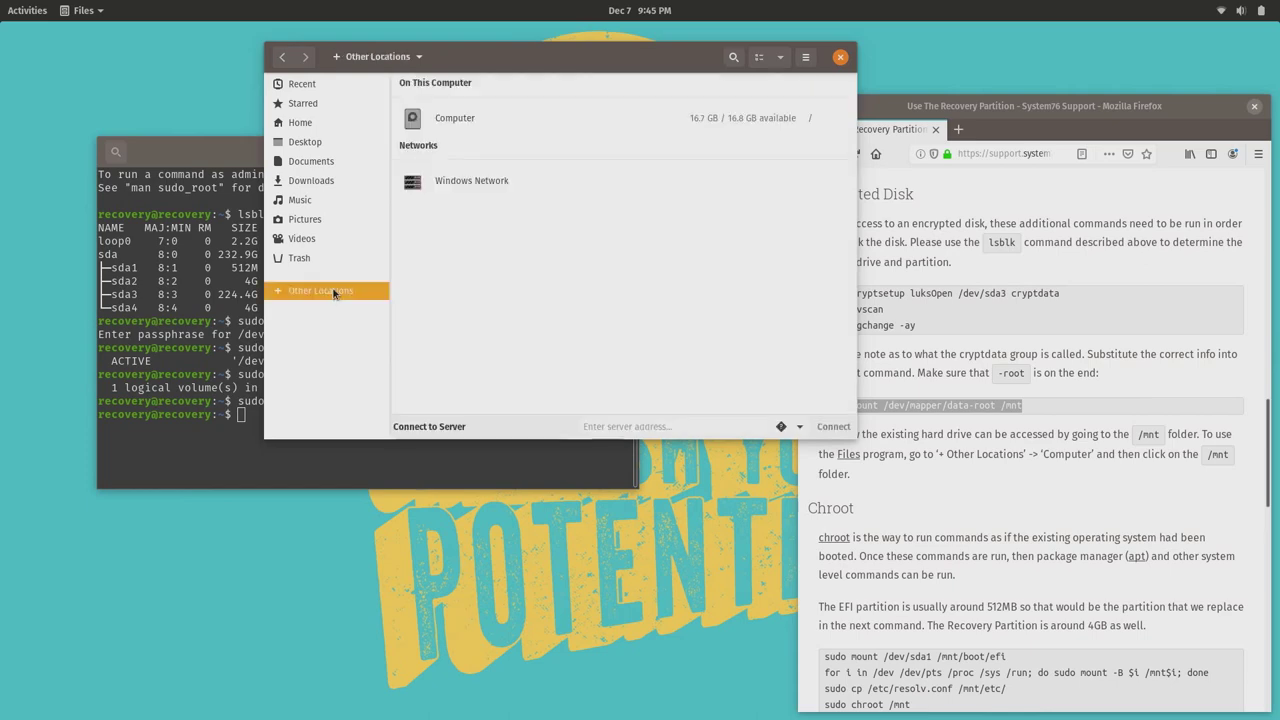
{"action": "left_click", "coordinate": [501, 117]}
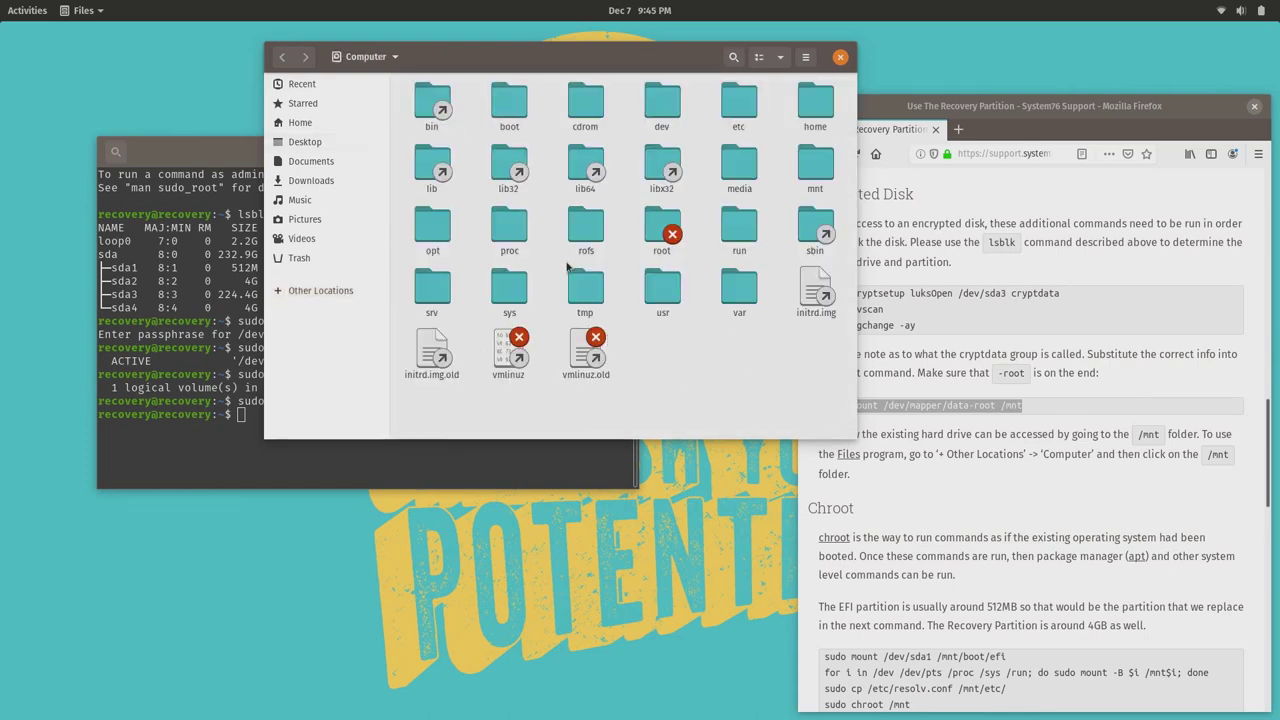
{"action": "double_click", "coordinate": [815, 168]}
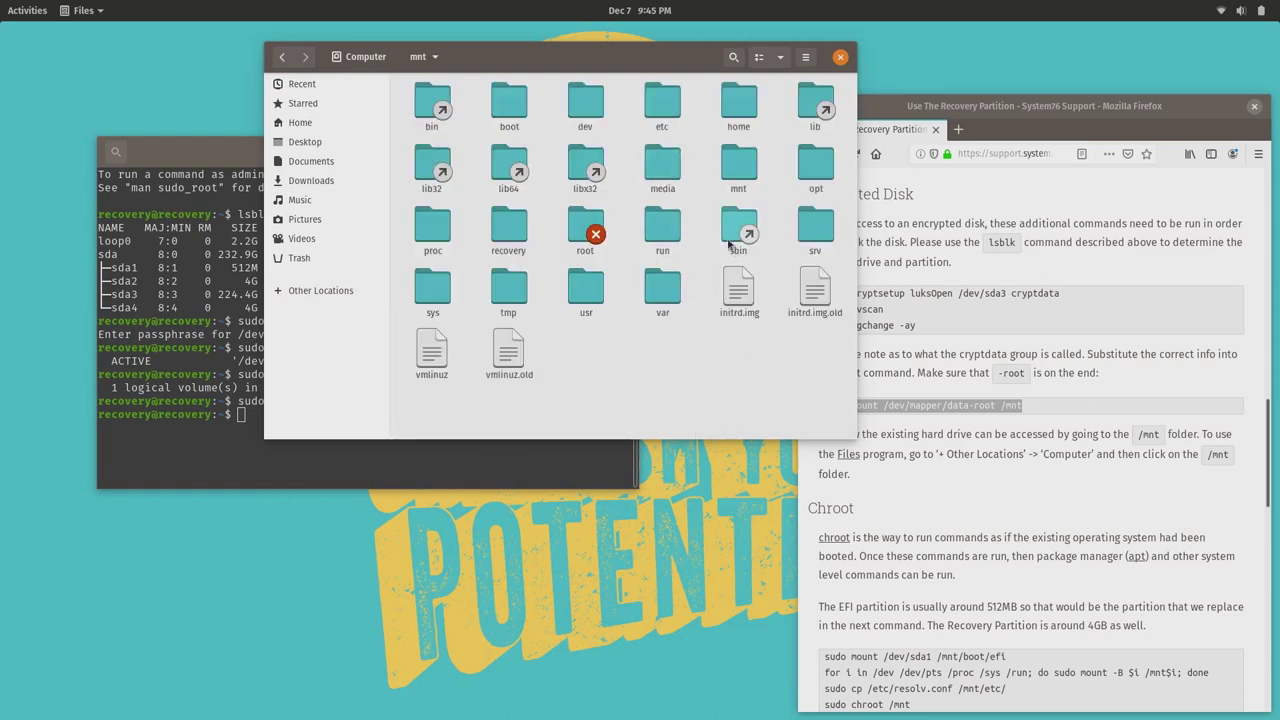
{"action": "double_click", "coordinate": [738, 124]}
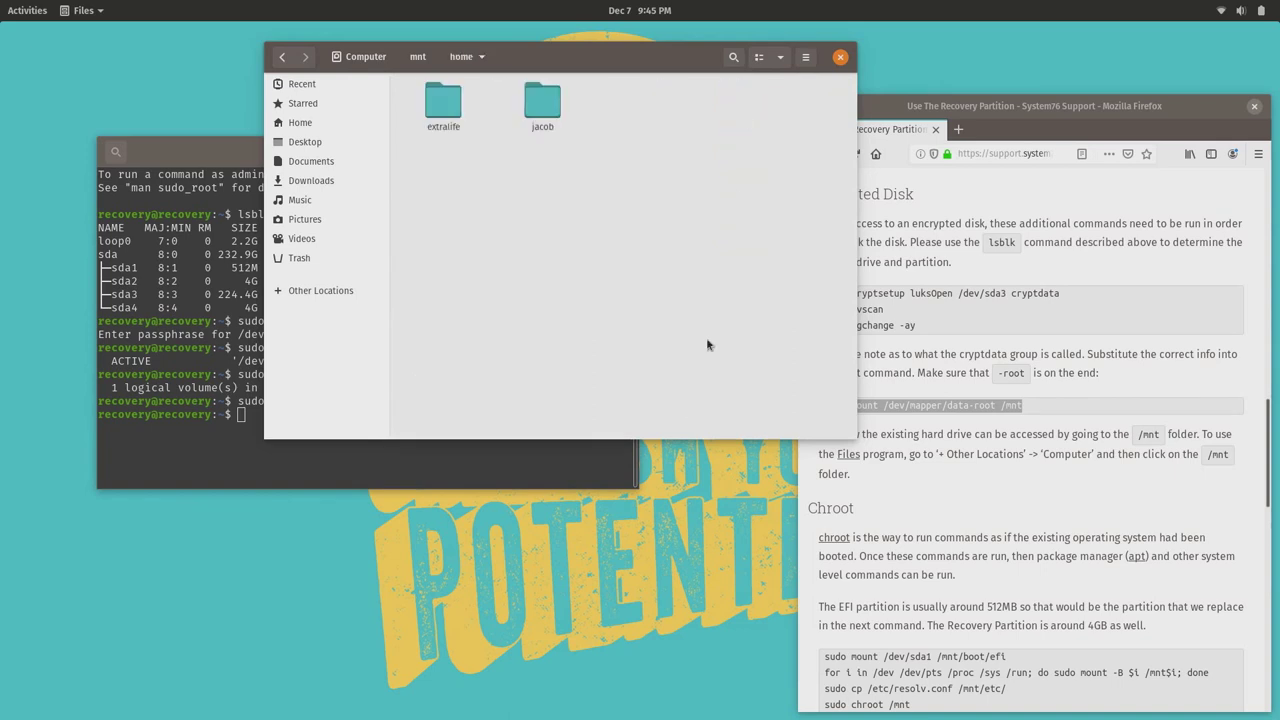
Step: Select each of the two user folders in /mnt/home to check their contents
{"action": "left_click_drag", "start_coordinate": [597, 160], "coordinate": [287, 45]}
{"action": "left_click", "coordinate": [705, 385]}
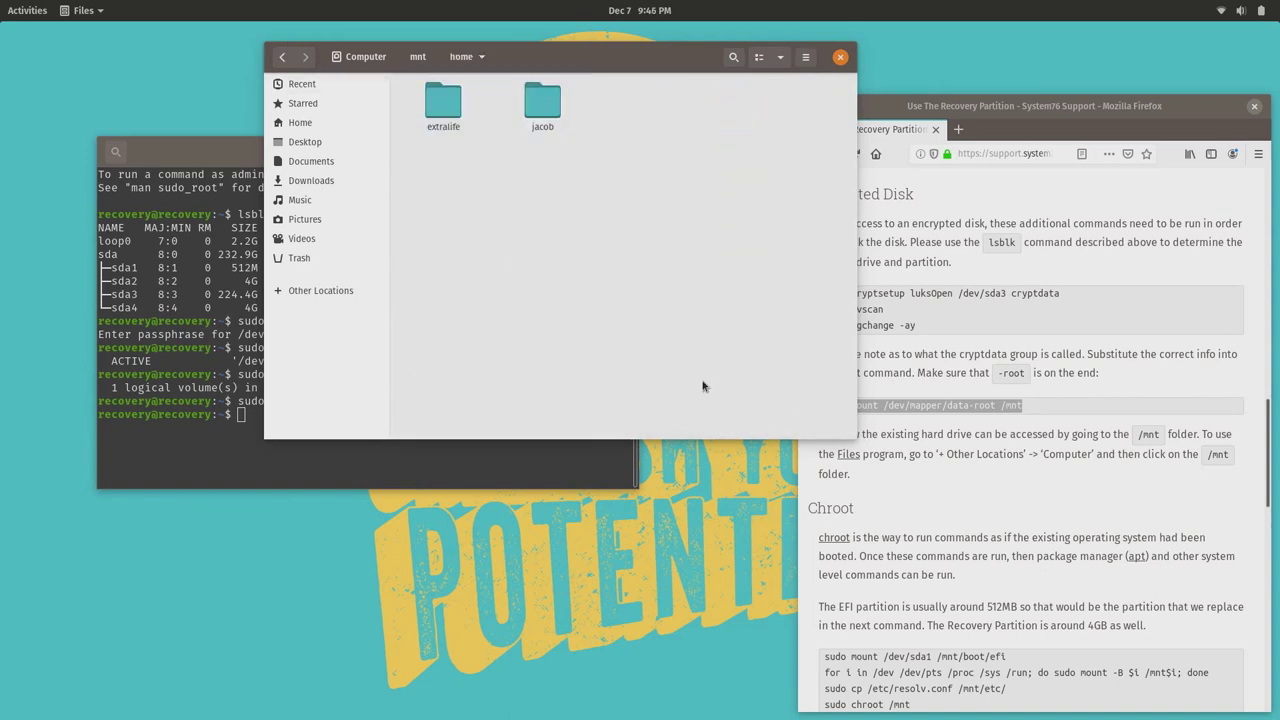
{"action": "left_click", "coordinate": [556, 144]}
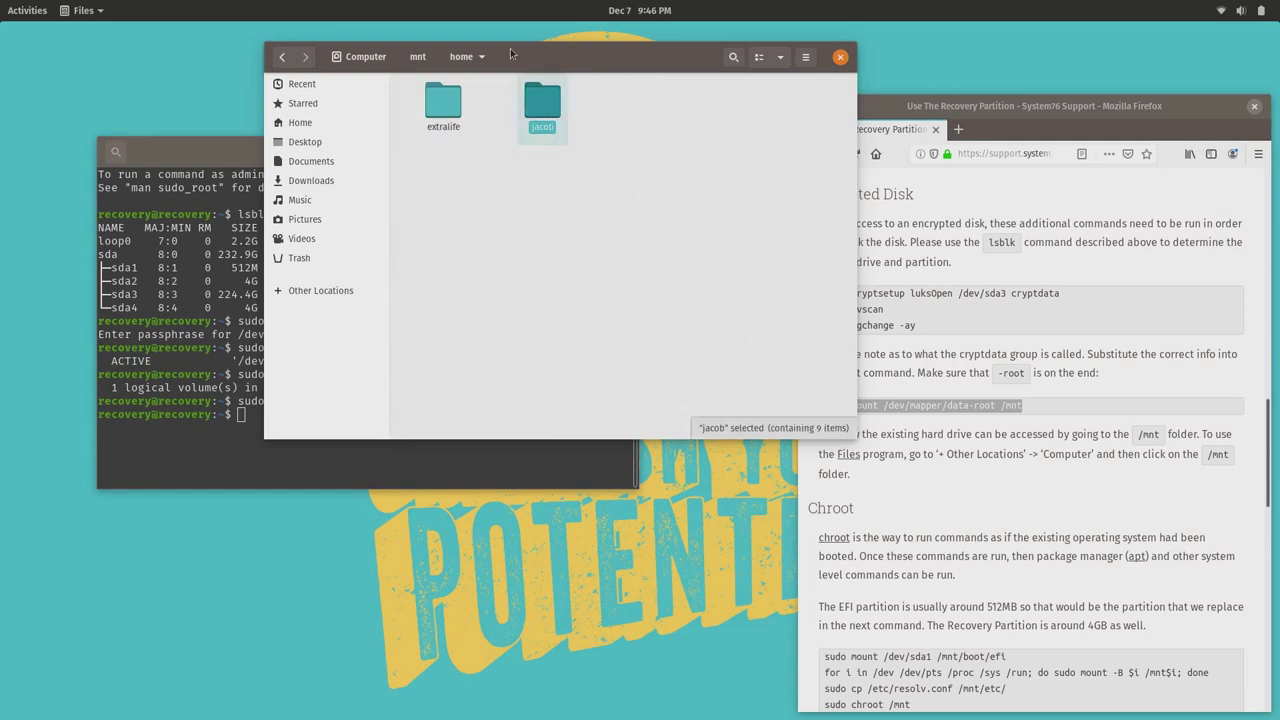
{"action": "left_click", "coordinate": [627, 254]}
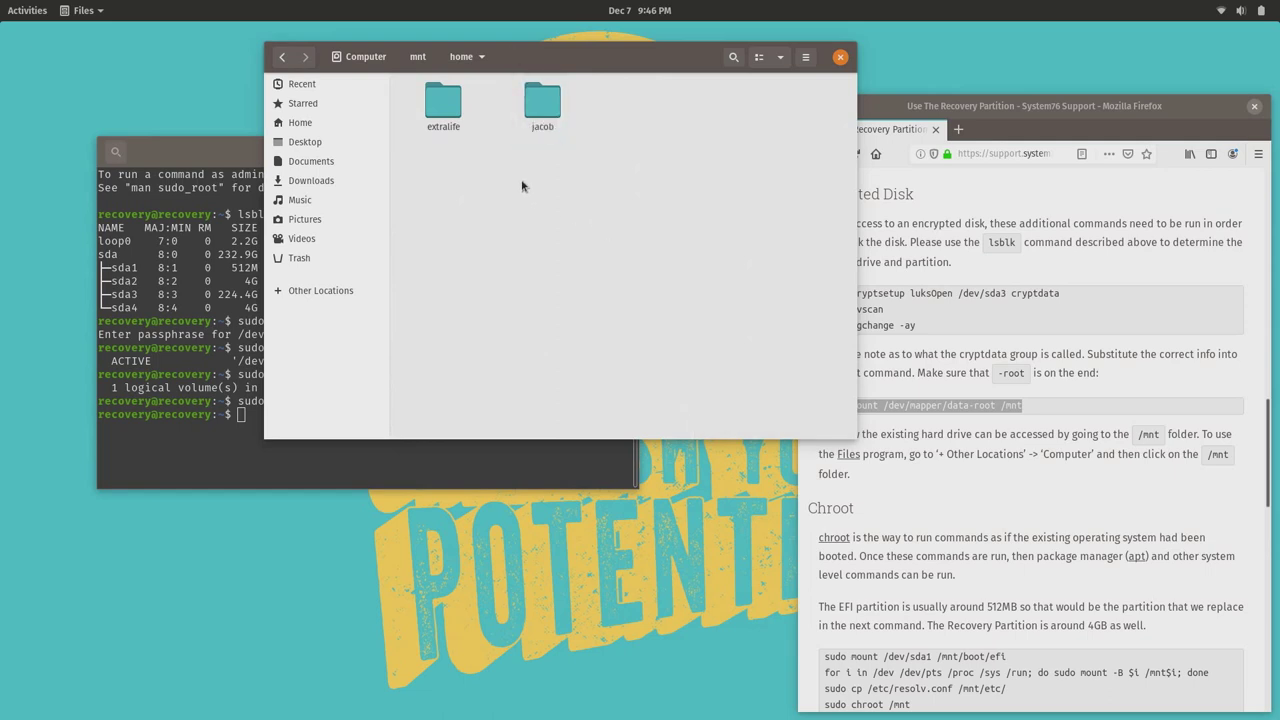
{"action": "left_click", "coordinate": [453, 115]}
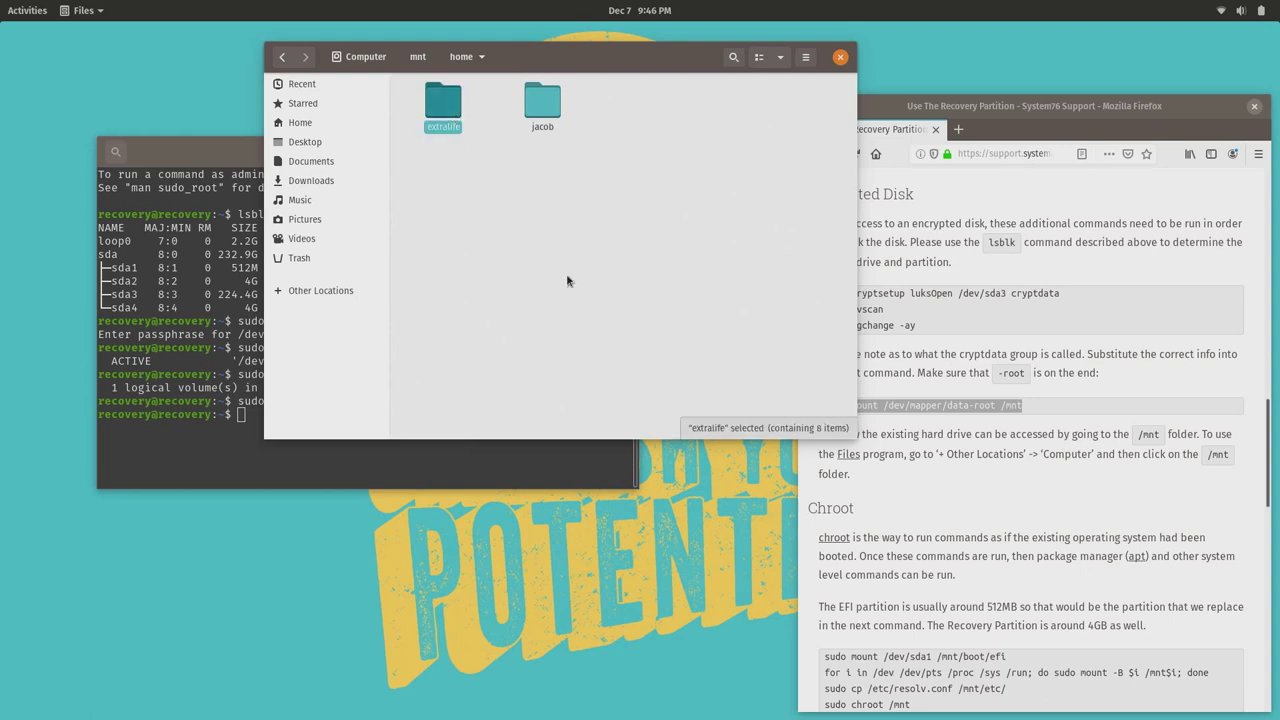
{"action": "left_click", "coordinate": [578, 294]}
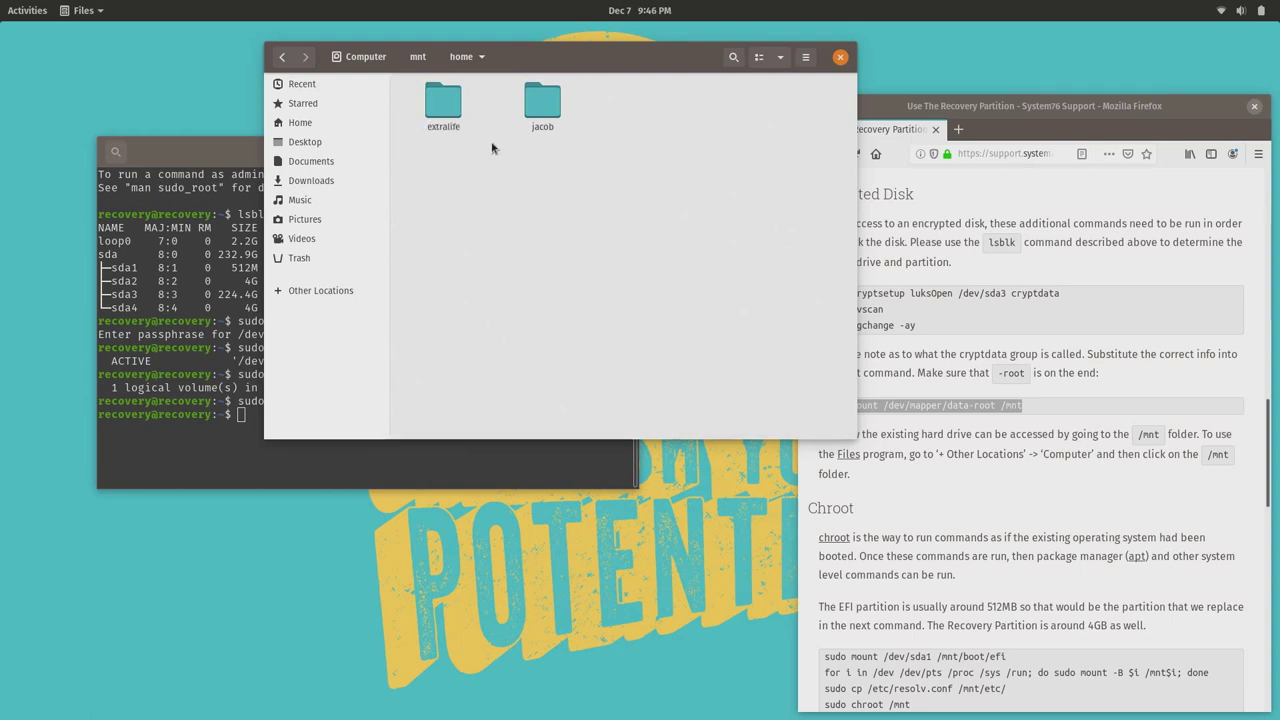
Step: Browse a user's Videos and Downloads folders, then return up to /mnt/home
{"action": "double_click", "coordinate": [532, 110]}
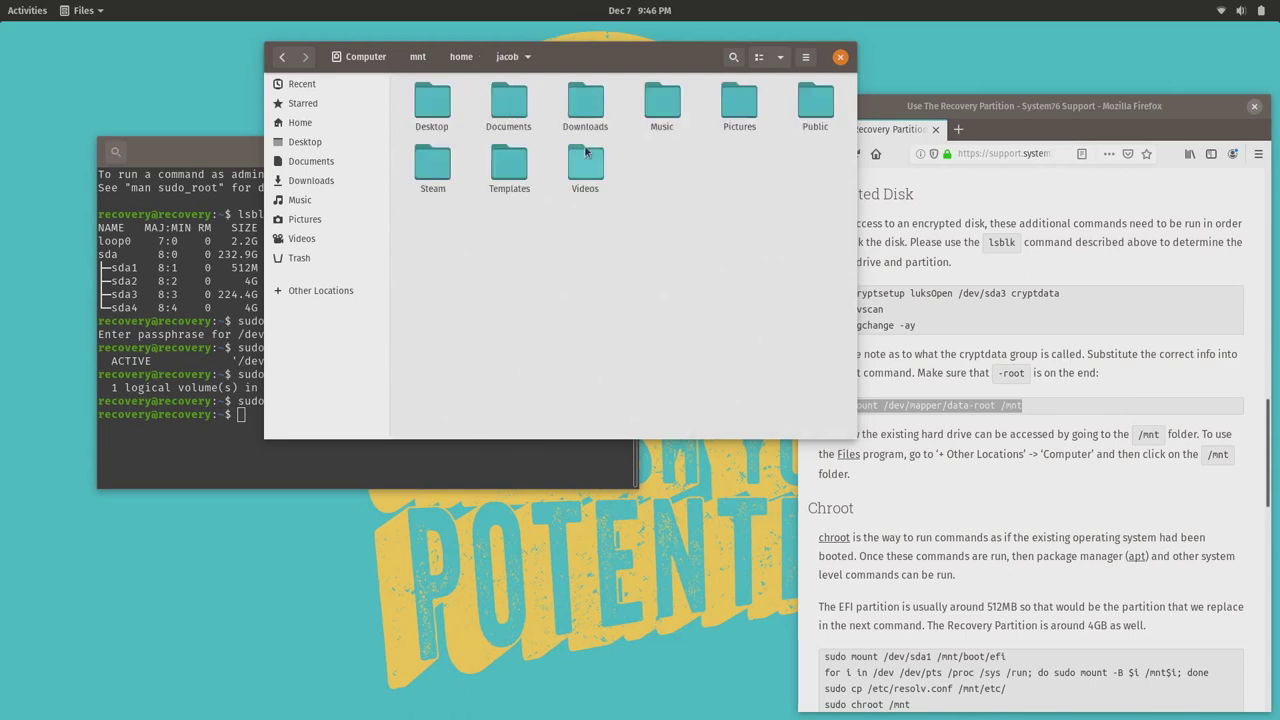
{"action": "double_click", "coordinate": [585, 163]}
{"action": "key", "text": "alt+Up"}
{"action": "double_click", "coordinate": [585, 102]}
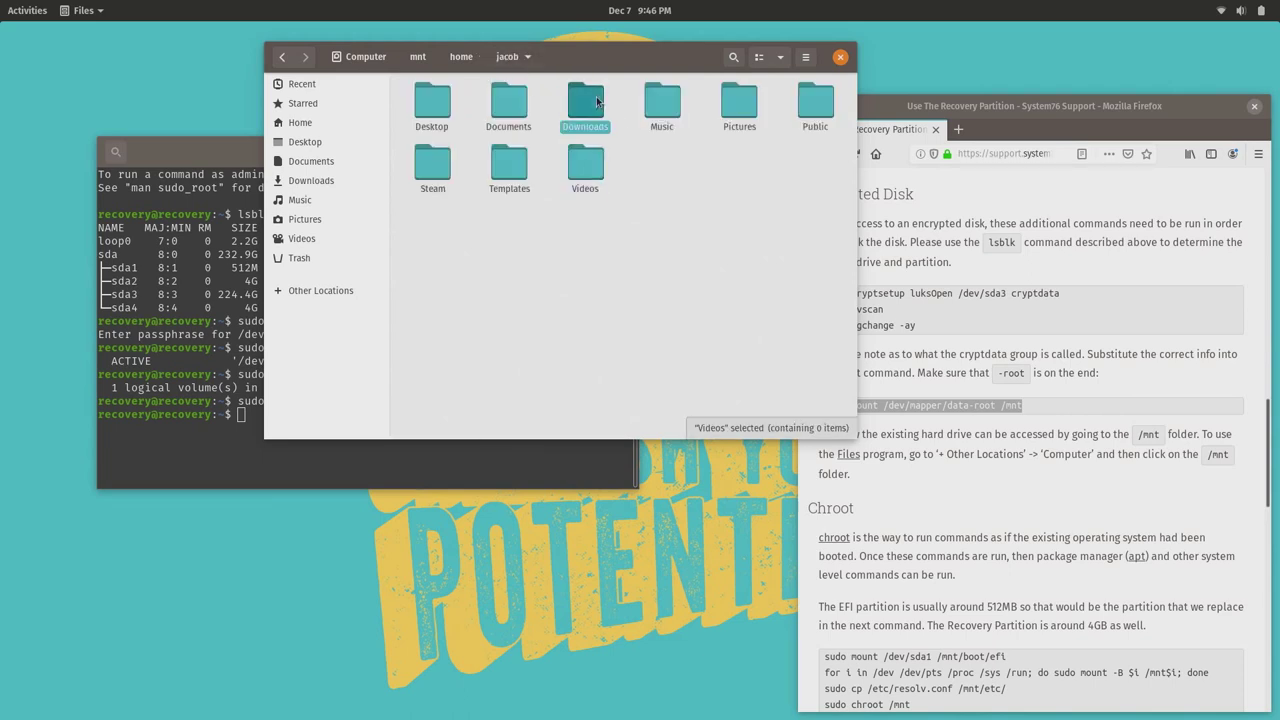
{"action": "key", "text": "alt+Up"}
{"action": "key", "text": "alt+Up"}
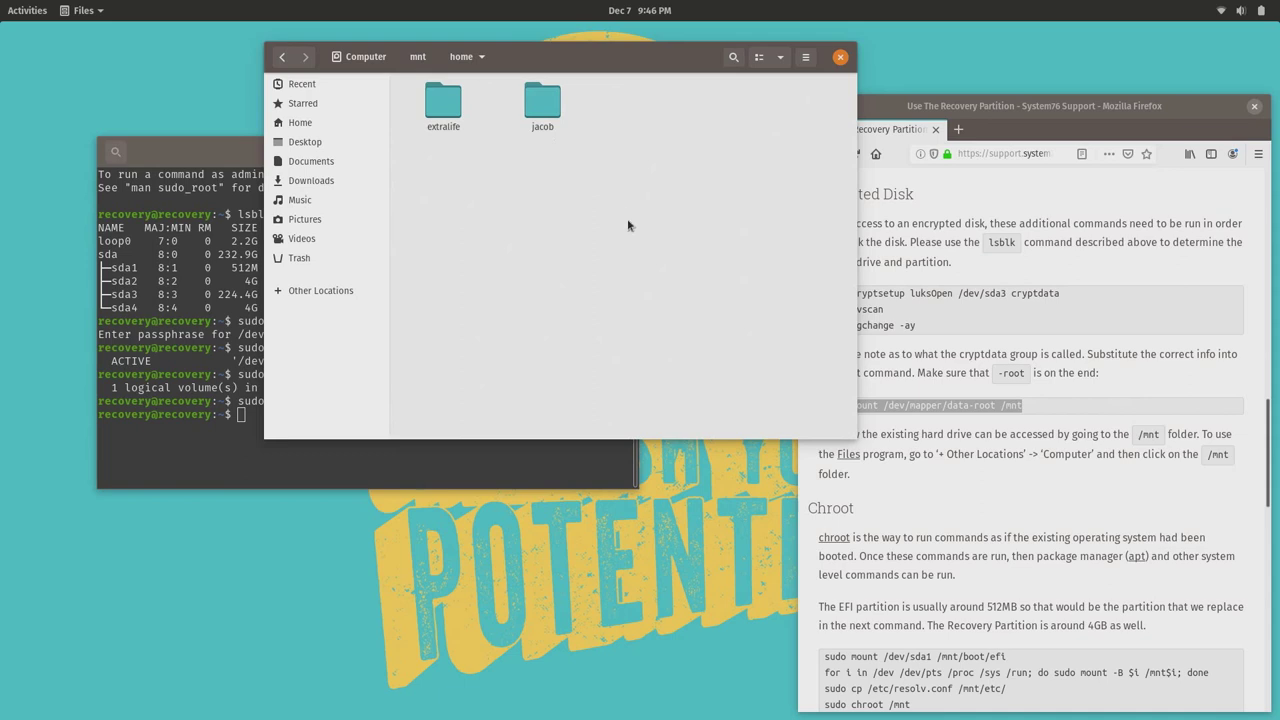
{"action": "double_click", "coordinate": [1158, 138]}
Step: Search images for 'gdm linux', view a login-screen example, then return to the recovery guide
{"action": "type", "text": "g"}
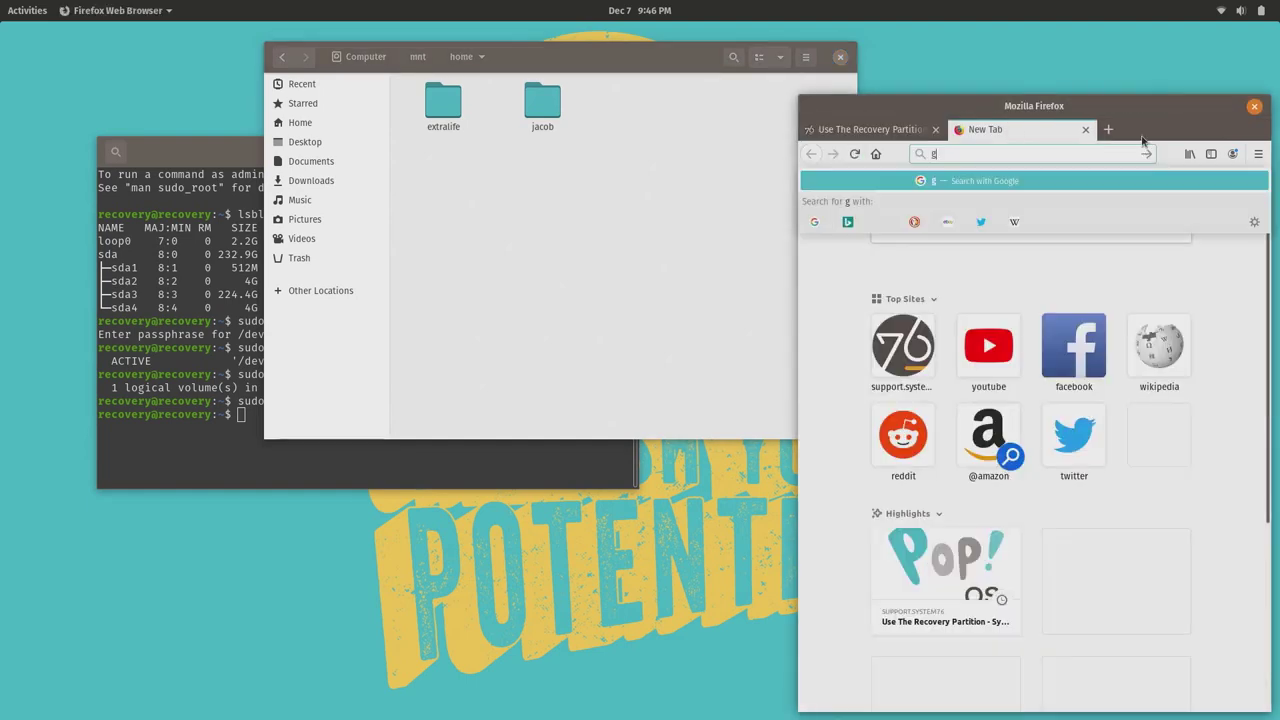
{"action": "type", "text": "dm linux"}
{"action": "key", "text": "Return"}
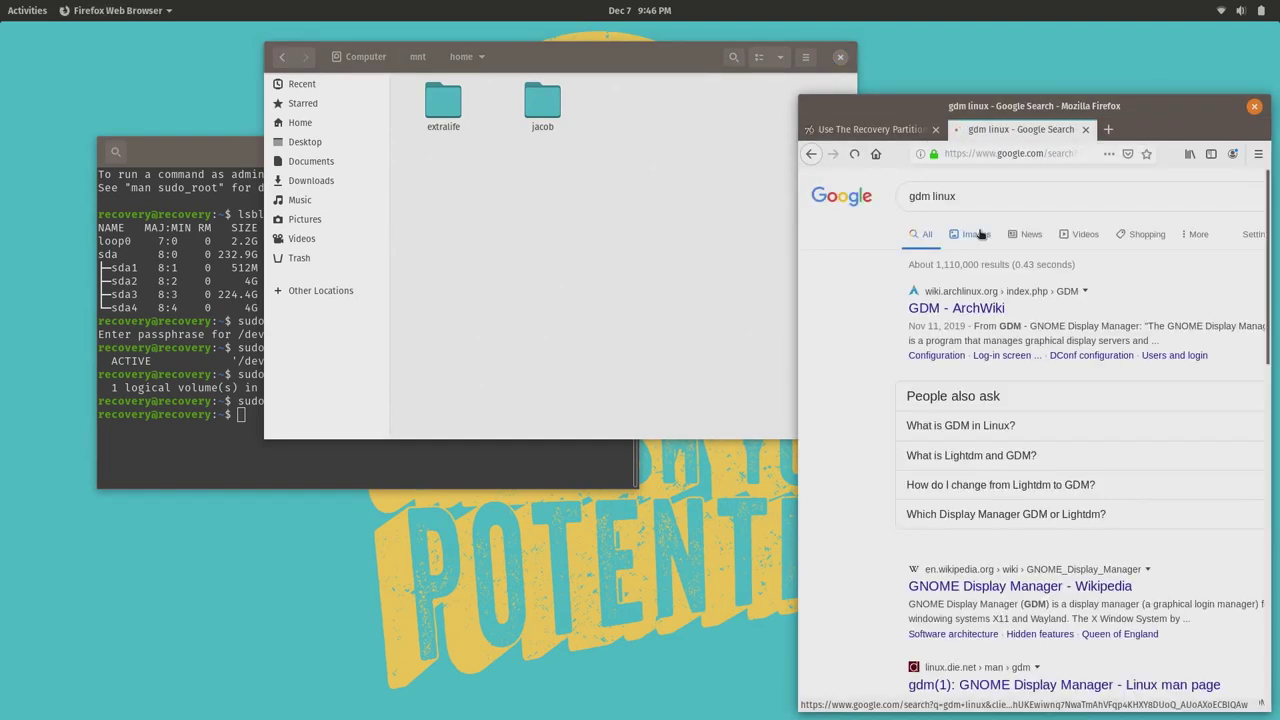
{"action": "left_click", "coordinate": [970, 234]}
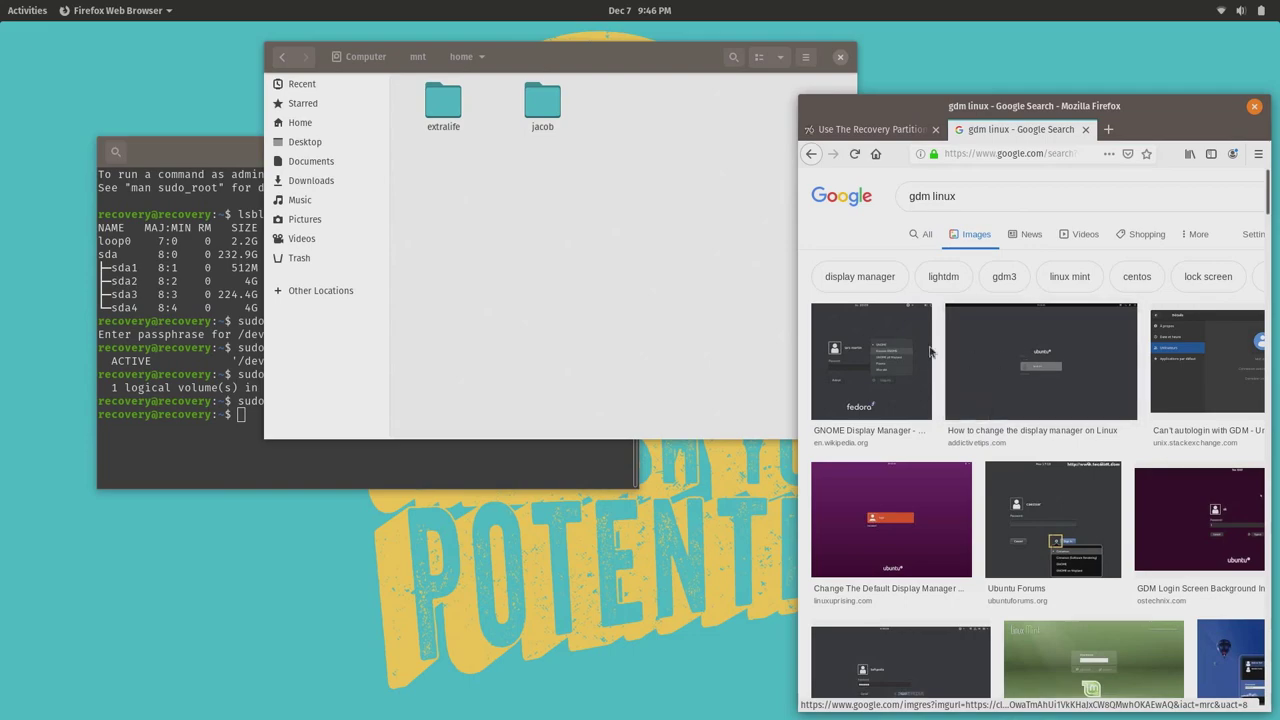
{"action": "left_click", "coordinate": [865, 385]}
{"action": "double_click", "coordinate": [1150, 96]}
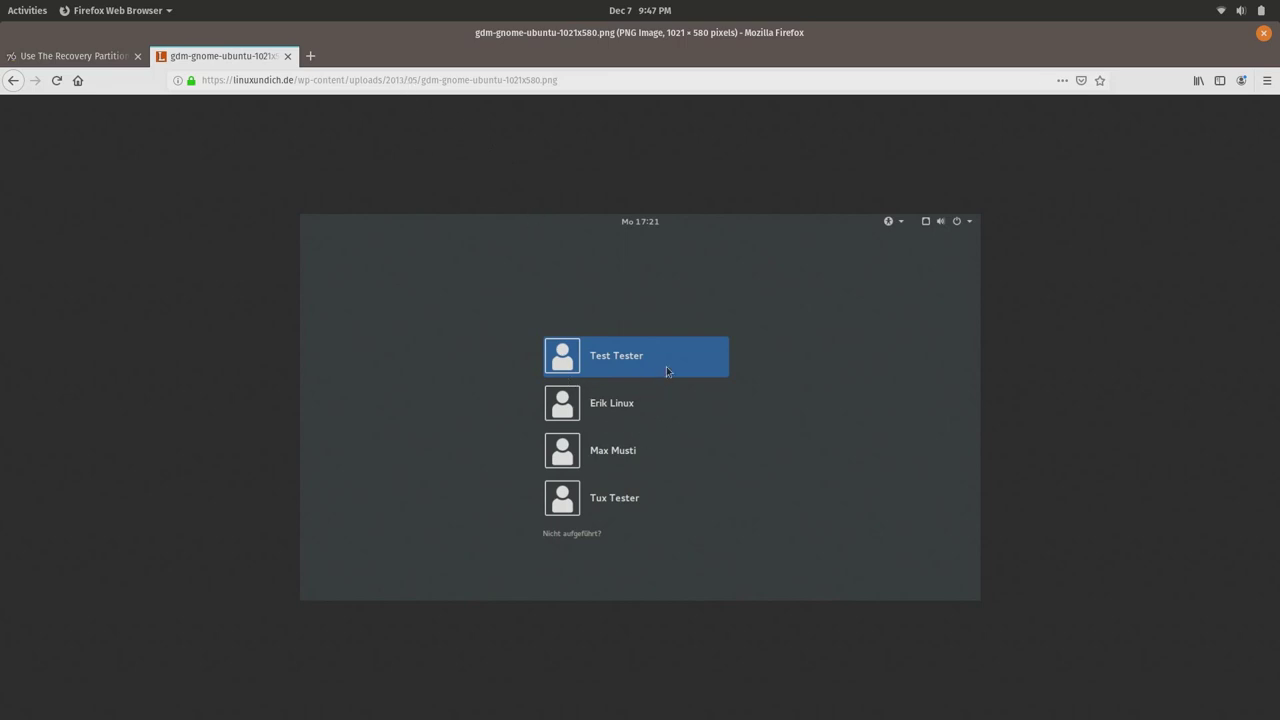
{"action": "left_click", "coordinate": [80, 56]}
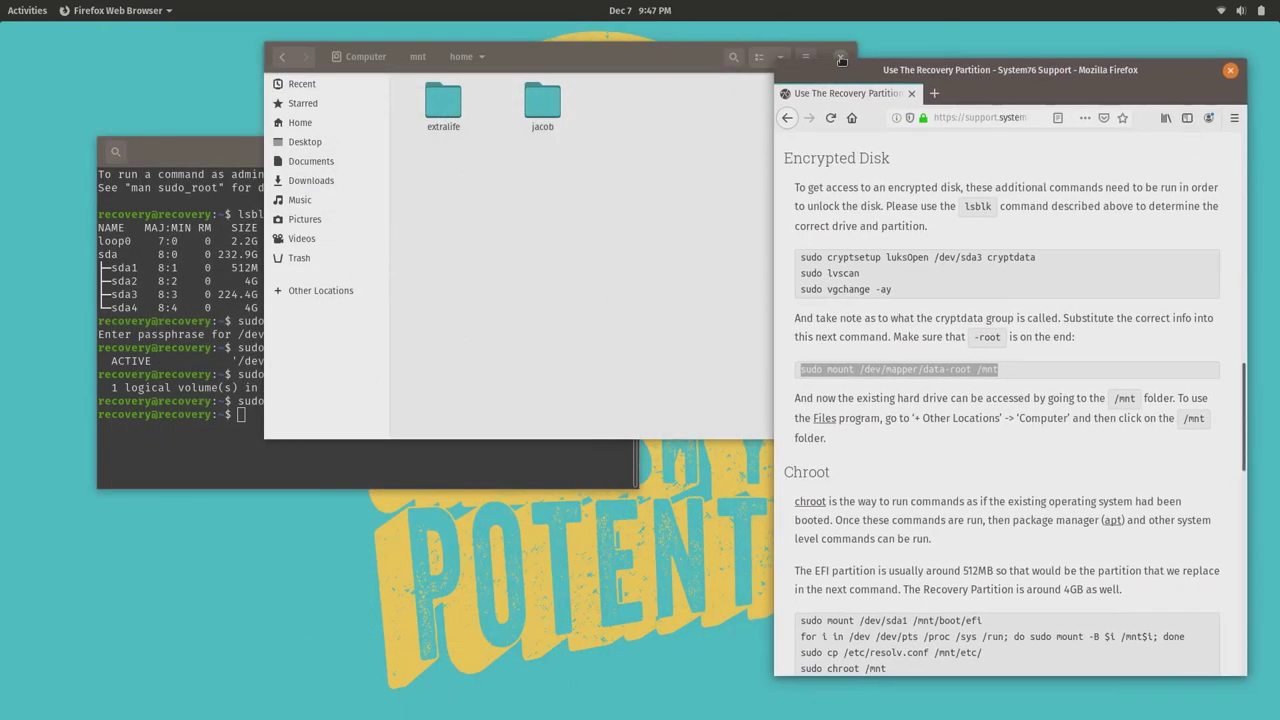
Step: Type a user's name at the terminal prompt, then erase it
{"action": "left_click", "coordinate": [252, 402]}
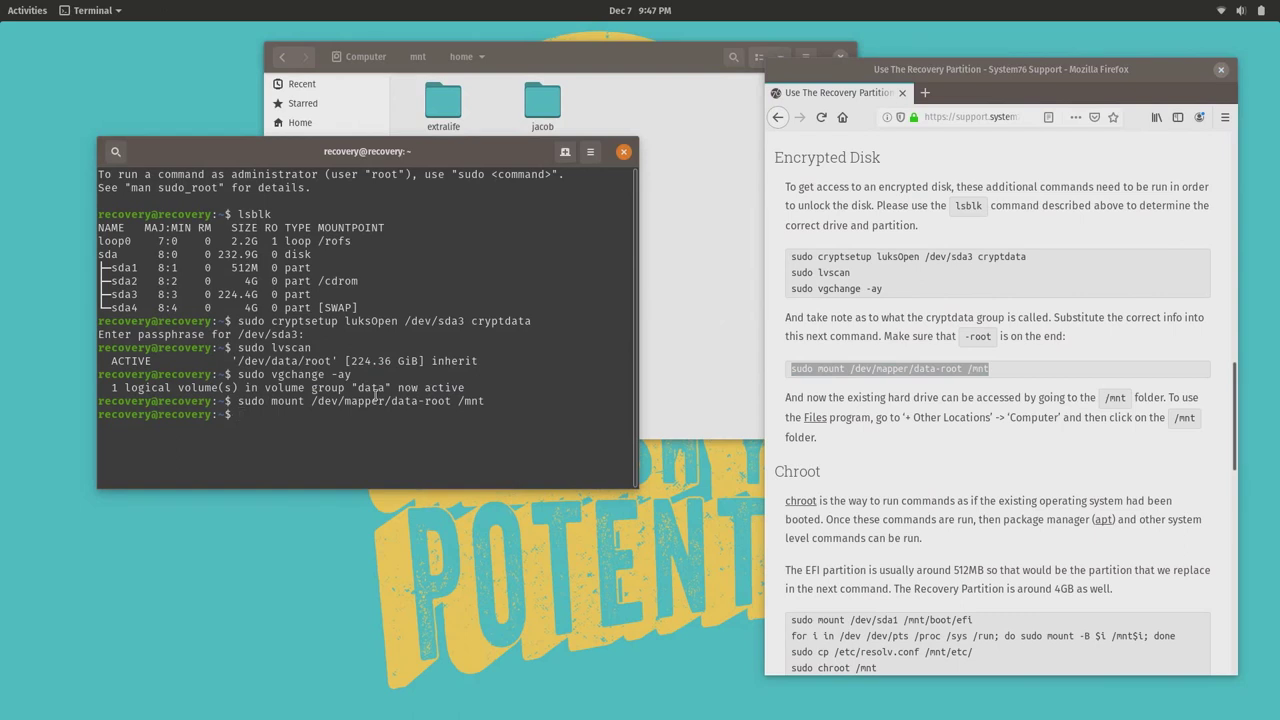
{"action": "type", "text": "jacob"}
{"action": "key", "text": "BackSpace"}
{"action": "key", "text": "BackSpace"}
{"action": "key", "text": "BackSpace"}
{"action": "key", "text": "BackSpace"}
Step: Run 'cd /mnt/home' and 'ls' to list the two user folders, then 'cd' back home
{"action": "type", "text": "cd /mnt/home"}
{"action": "key", "text": "Return"}
{"action": "type", "text": "ls"}
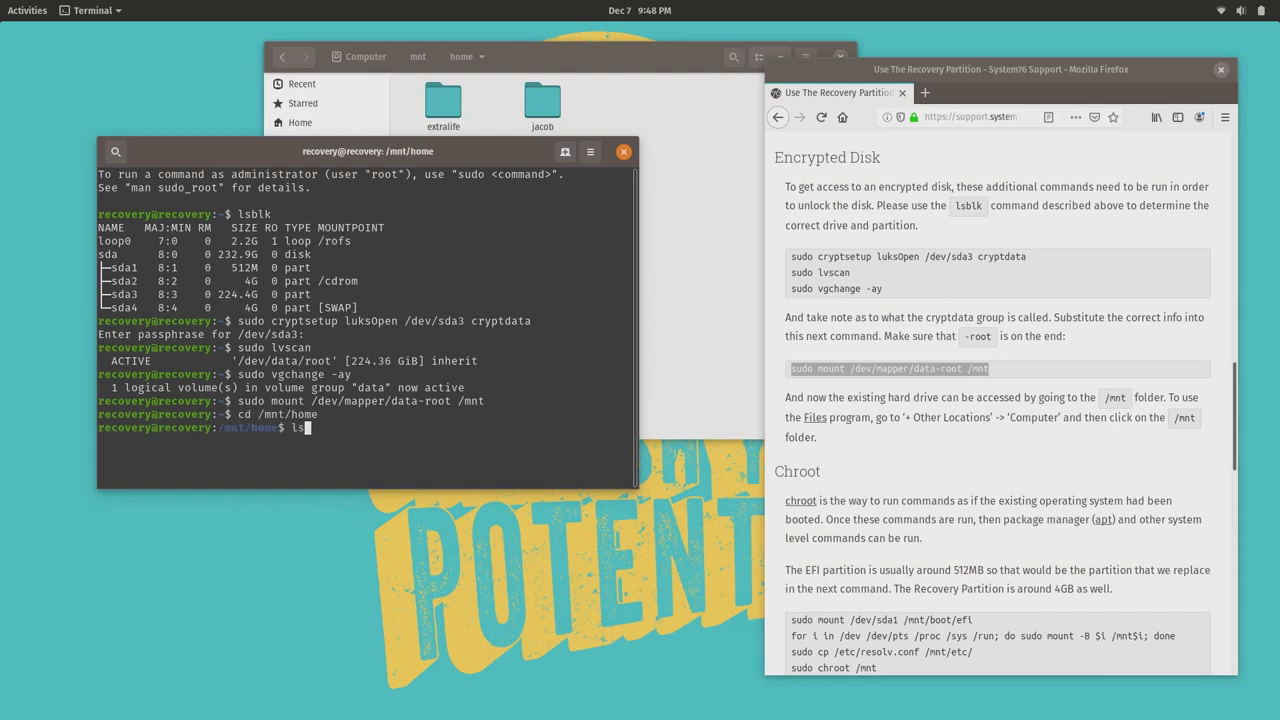
{"action": "key", "text": "Return"}
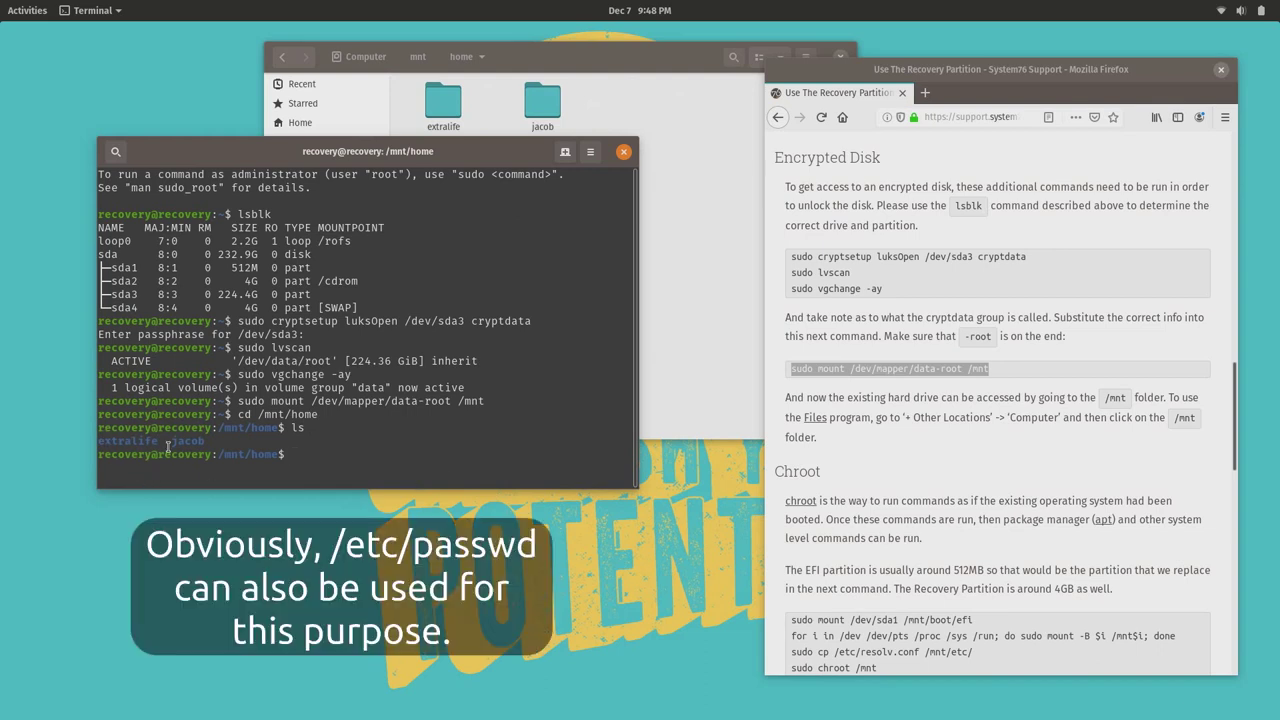
{"action": "scroll", "coordinate": [909, 464], "scroll_direction": "down", "scroll_amount": 4}
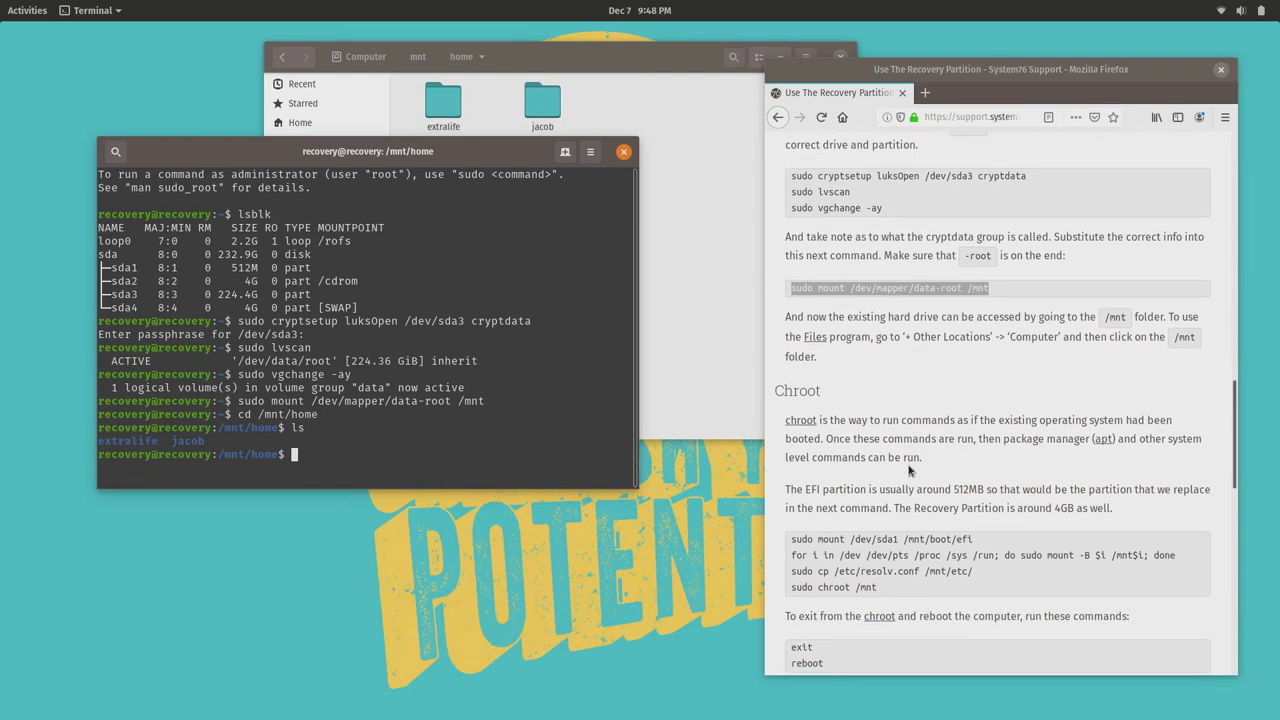
{"action": "scroll", "coordinate": [909, 464], "scroll_direction": "down", "scroll_amount": 2}
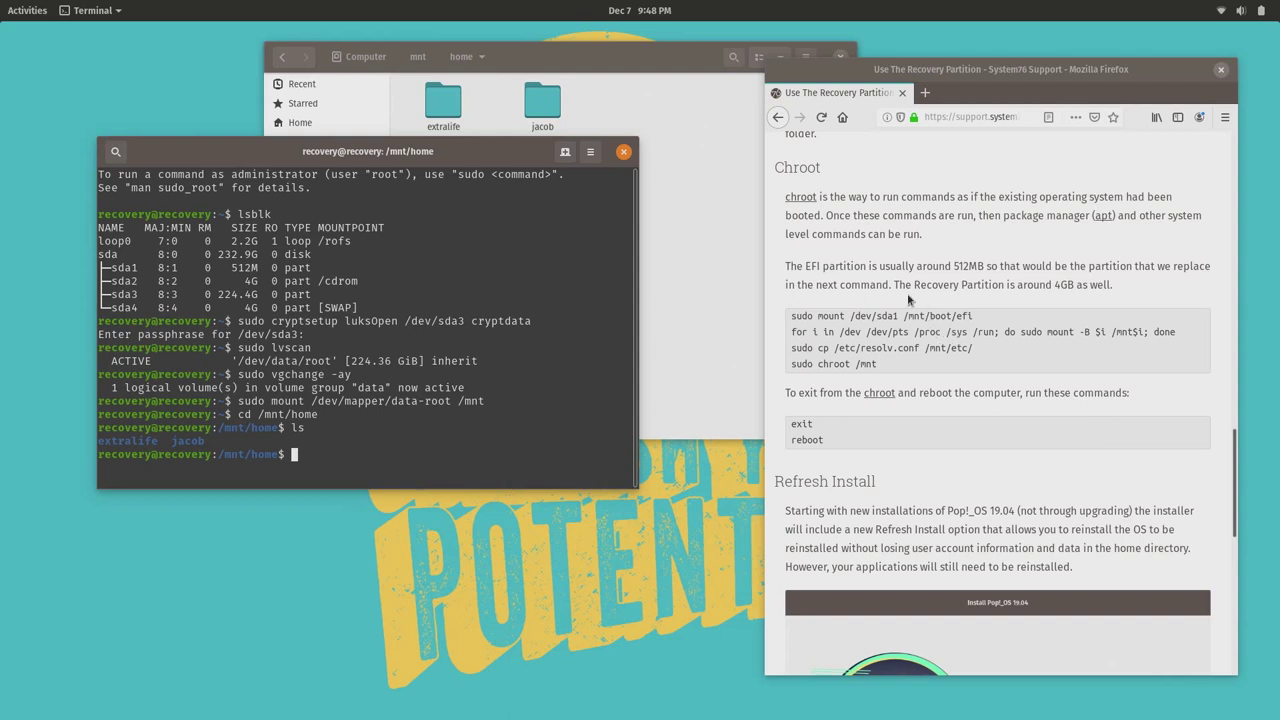
{"action": "type", "text": "cd"}
{"action": "key", "text": "Return"}
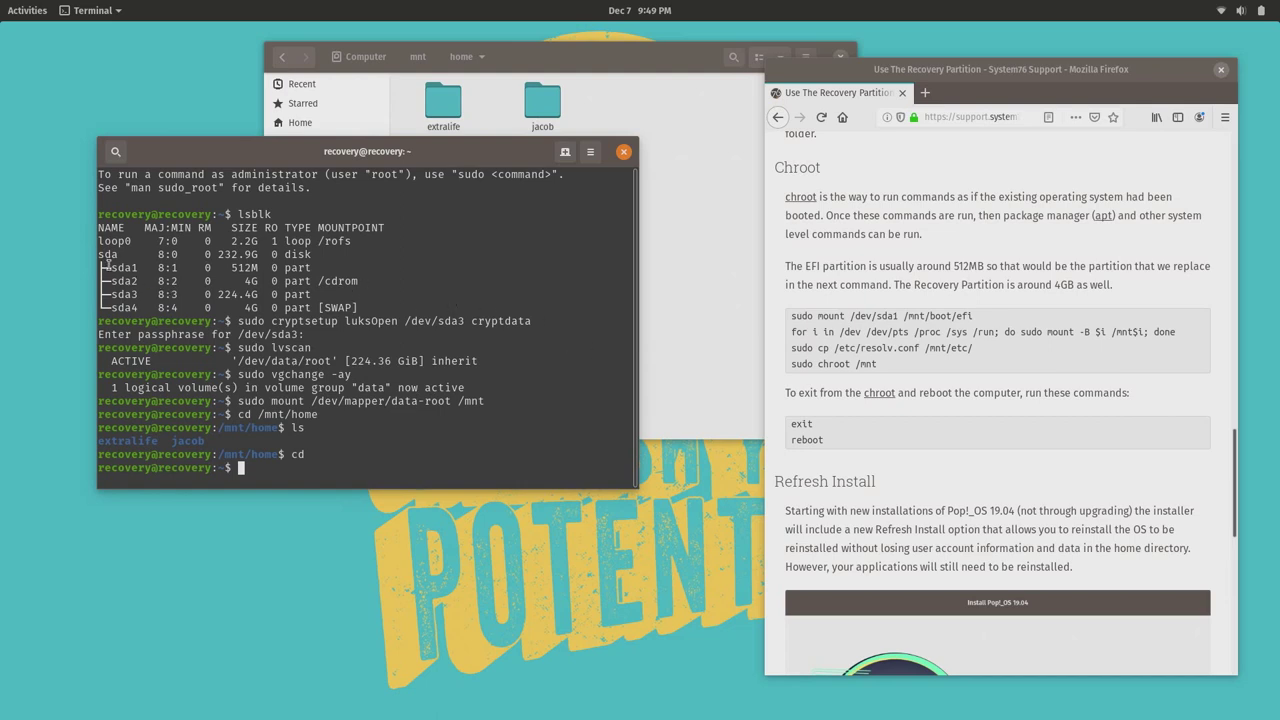
Step: Run 'sudo fdisk -l' to list all disk partitions
{"action": "left_click_drag", "start_coordinate": [111, 266], "coordinate": [137, 270]}
{"action": "left_click", "coordinate": [386, 296]}
{"action": "type", "text": "sudo fdisk -l"}
{"action": "key", "text": "Return"}
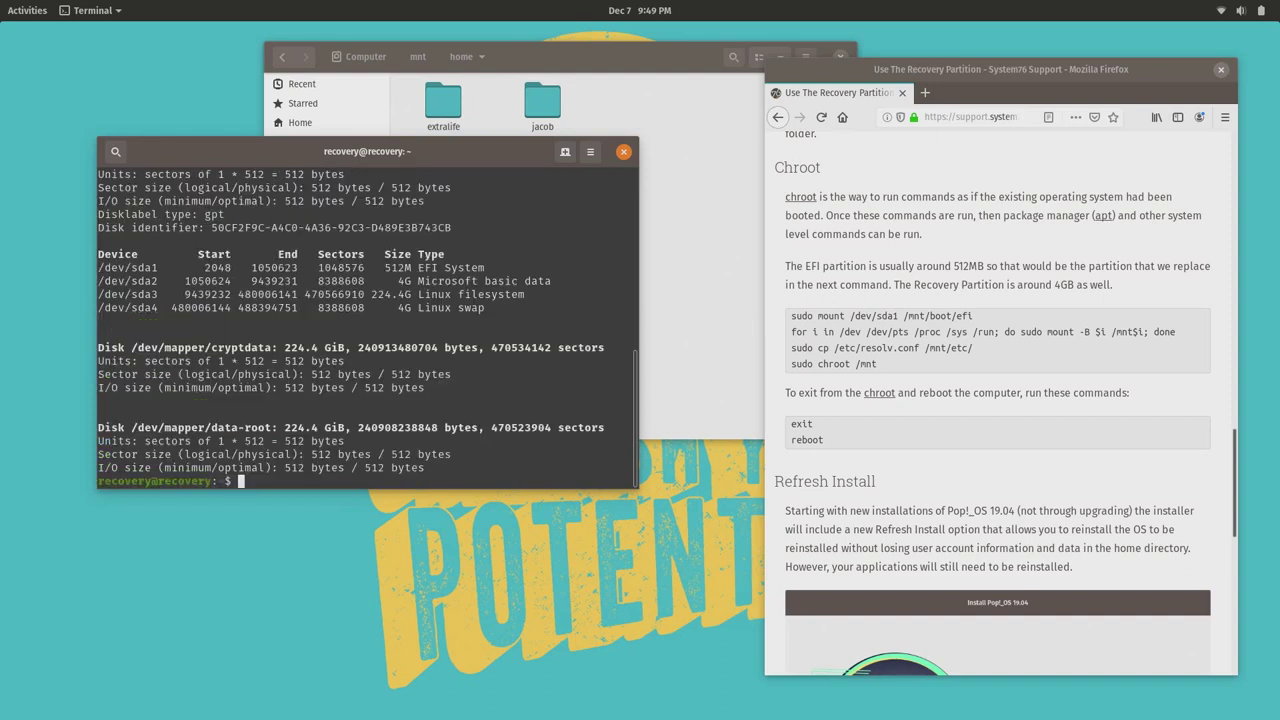
{"action": "scroll", "coordinate": [250, 362], "scroll_direction": "up", "scroll_amount": 5}
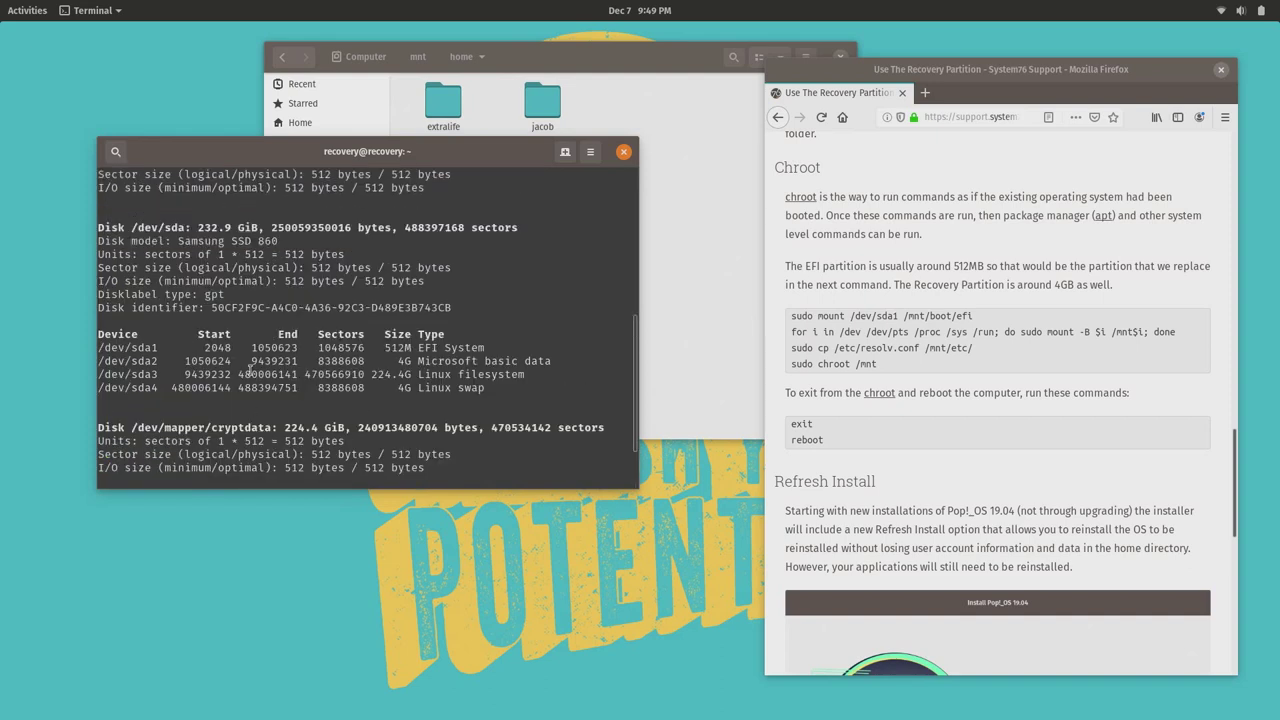
{"action": "scroll", "coordinate": [160, 302], "scroll_direction": "down", "scroll_amount": 4}
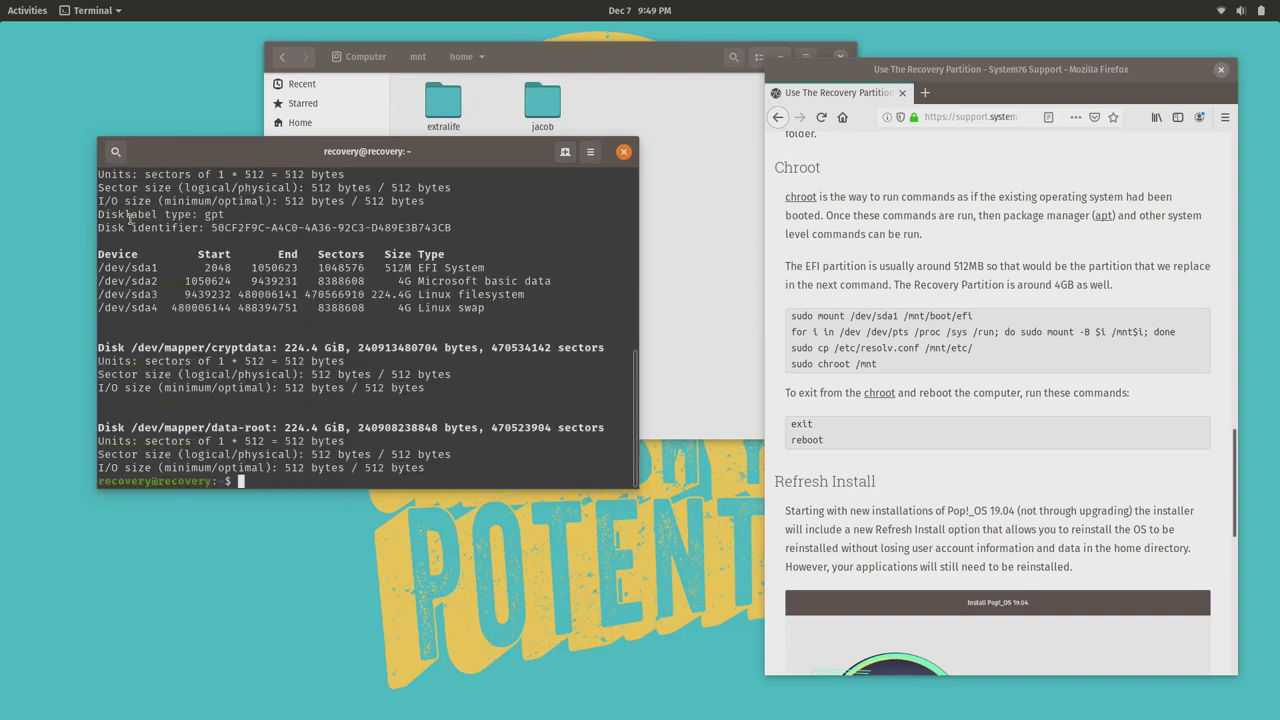
Step: Highlight sda3 and its 224.4G size in the fdisk partition table
{"action": "left_click_drag", "start_coordinate": [97, 187], "coordinate": [151, 188]}
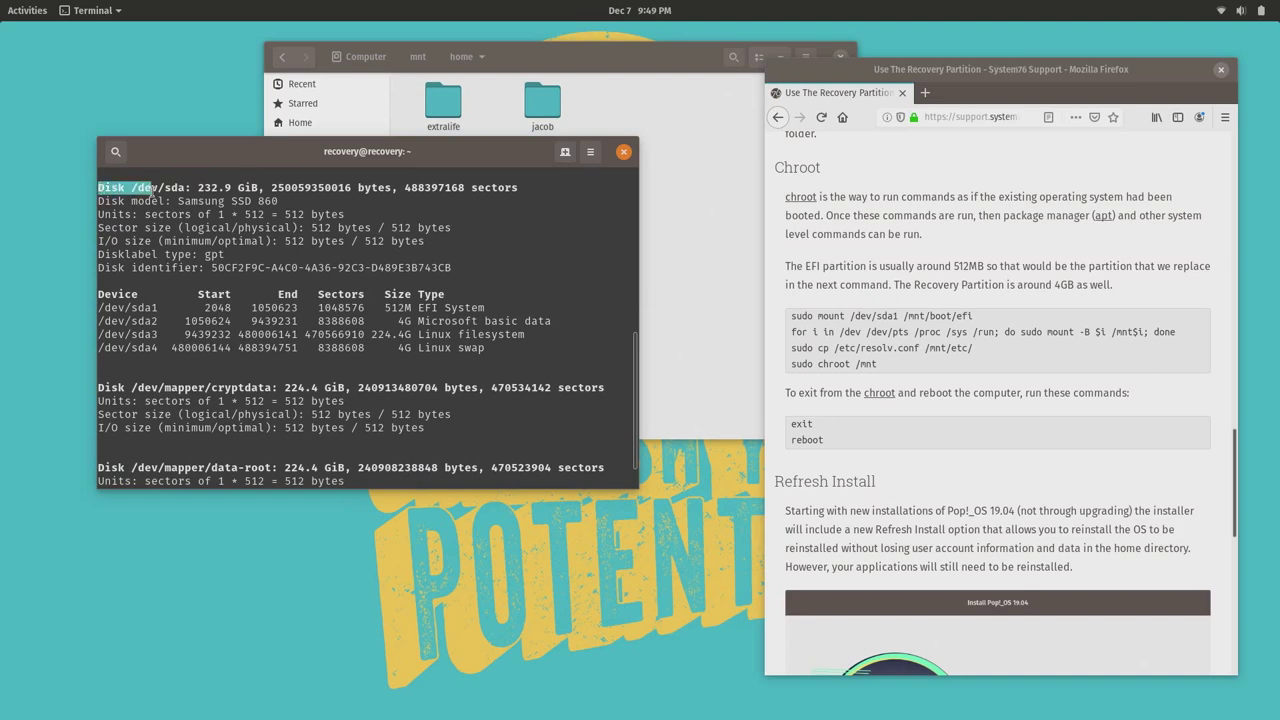
{"action": "left_click_drag", "start_coordinate": [98, 294], "coordinate": [138, 295]}
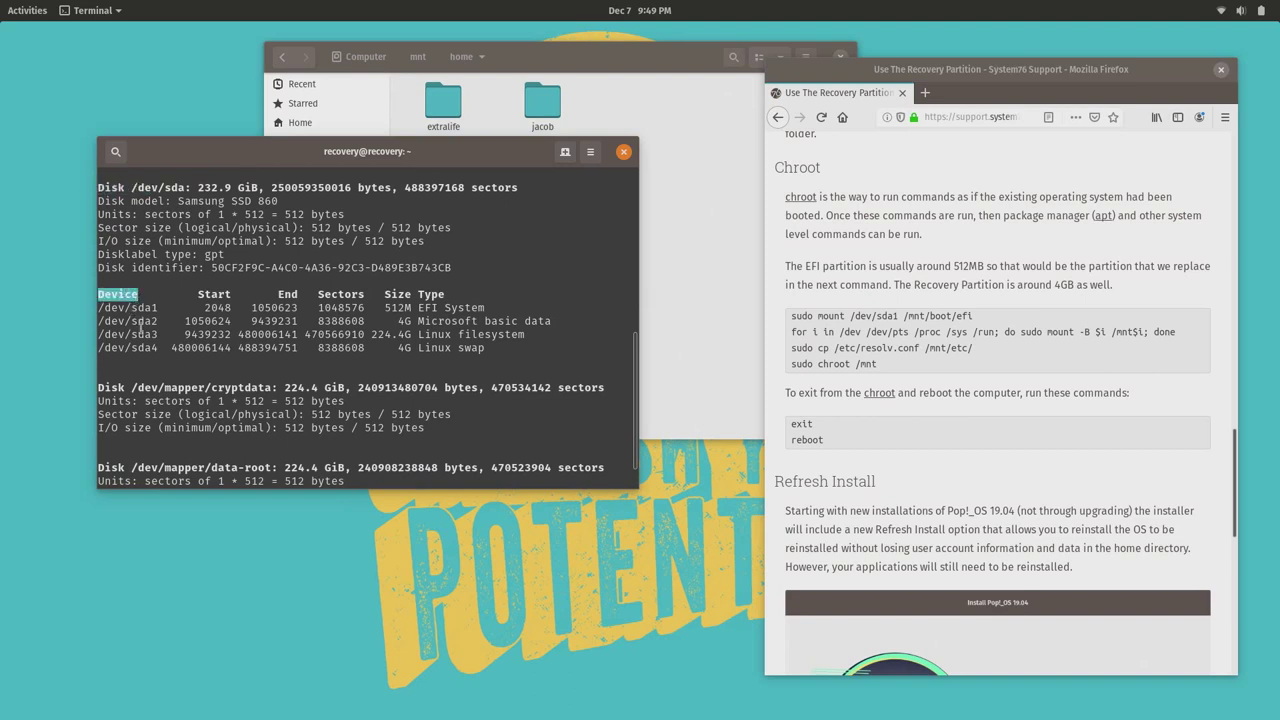
{"action": "left_click", "coordinate": [138, 334]}
{"action": "left_click_drag", "start_coordinate": [131, 334], "coordinate": [158, 334]}
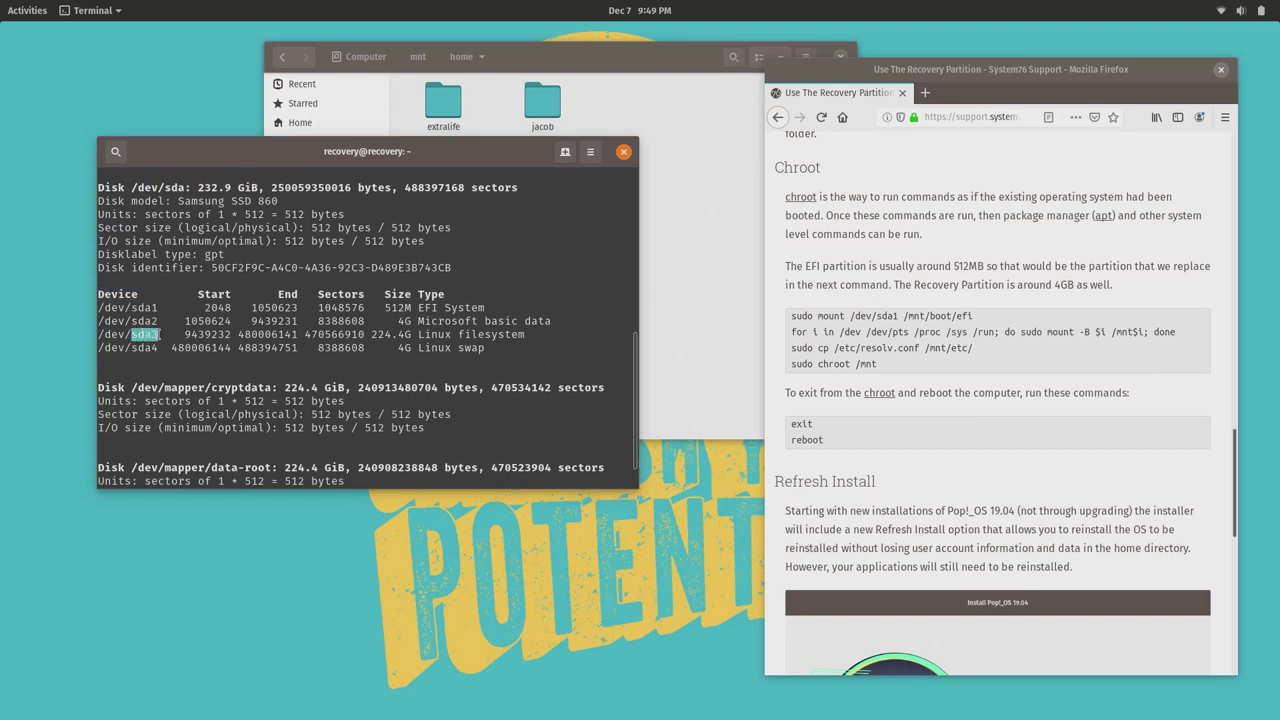
{"action": "left_click_drag", "start_coordinate": [371, 334], "coordinate": [409, 335]}
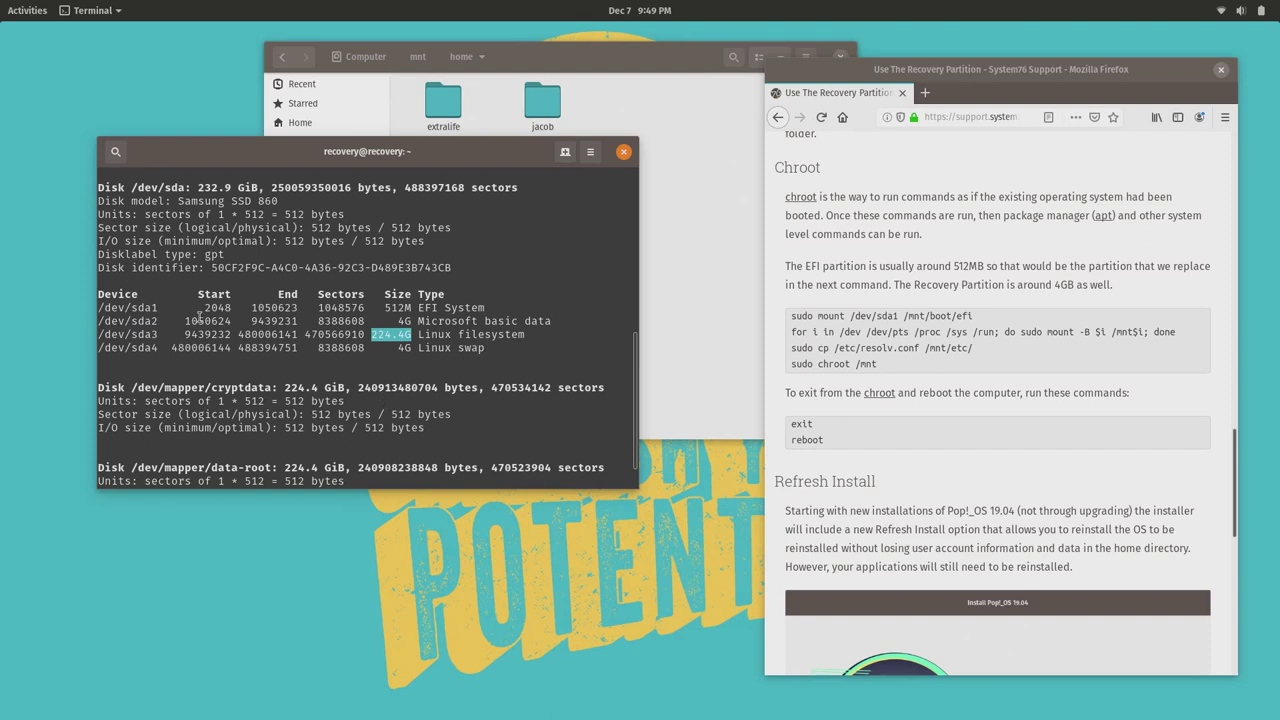
{"action": "left_click", "coordinate": [133, 309]}
Step: Highlight sda1 as the 512M EFI System partition
{"action": "left_click_drag", "start_coordinate": [133, 309], "coordinate": [157, 309]}
{"action": "left_click", "coordinate": [157, 309]}
{"action": "left_click_drag", "start_coordinate": [385, 309], "coordinate": [411, 309]}
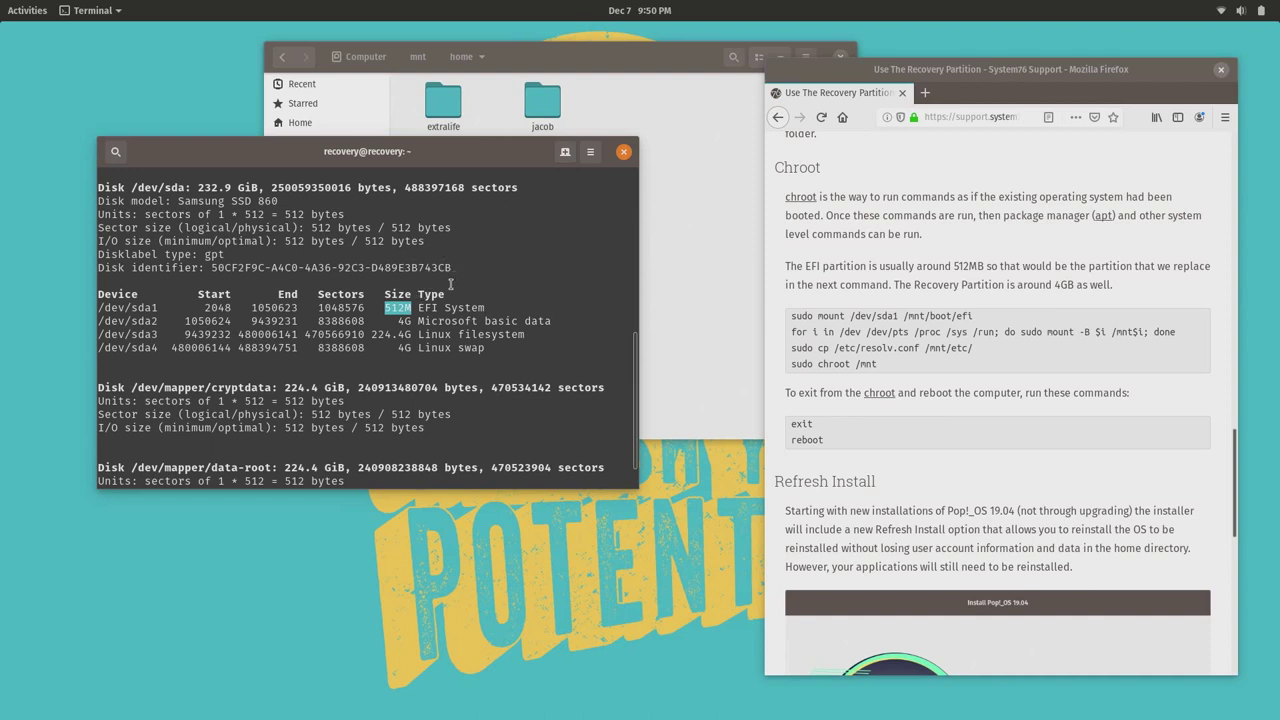
{"action": "left_click_drag", "start_coordinate": [416, 308], "coordinate": [490, 308]}
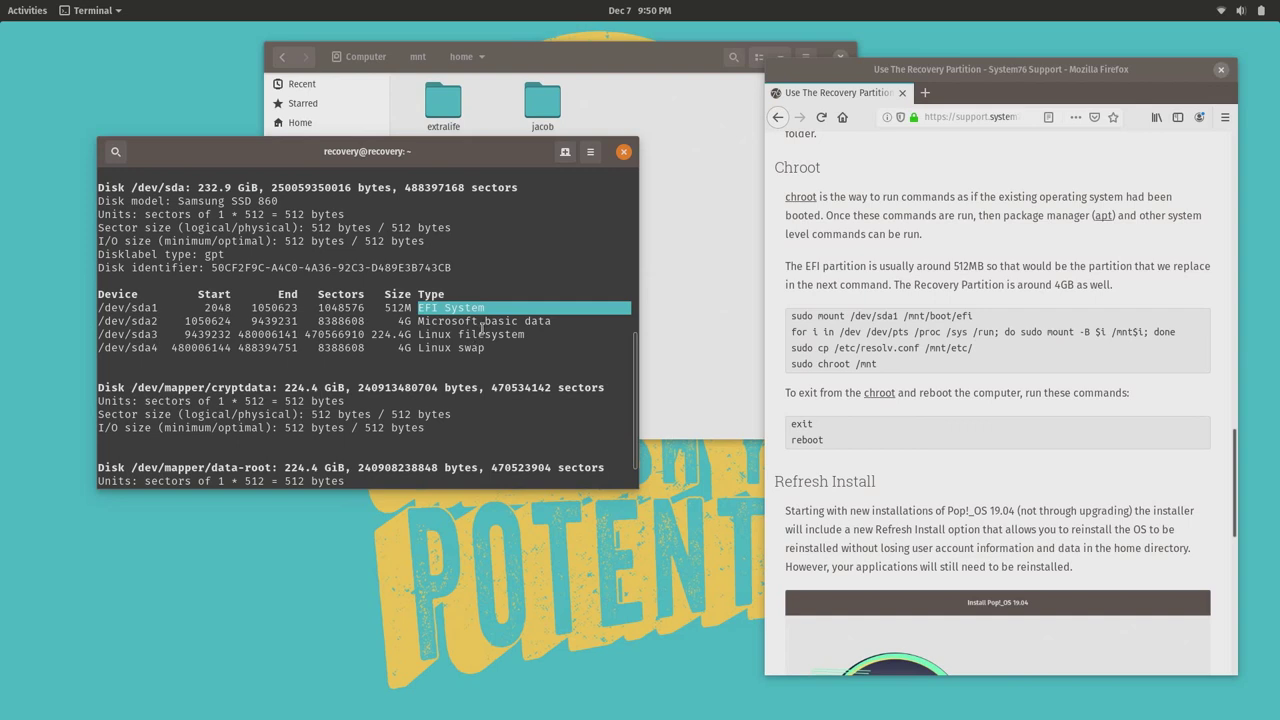
{"action": "left_click", "coordinate": [442, 318]}
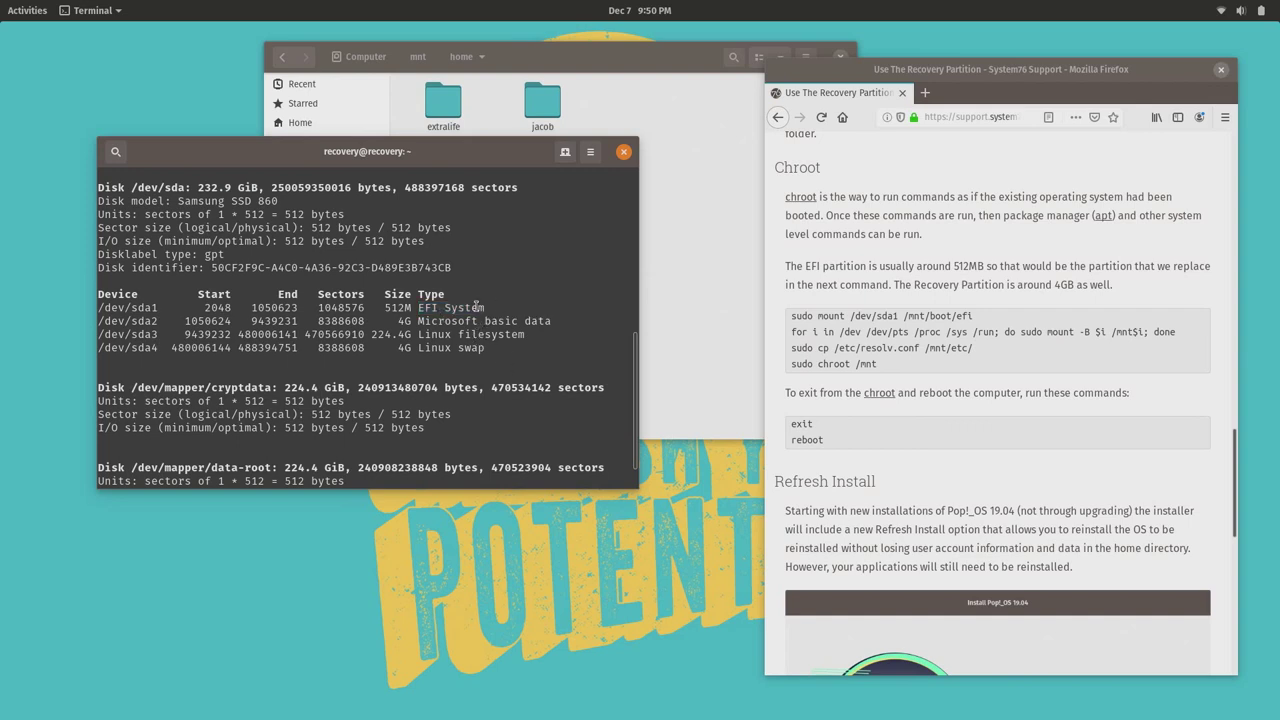
{"action": "scroll", "coordinate": [495, 310], "scroll_direction": "down", "scroll_amount": 1}
{"action": "left_click_drag", "start_coordinate": [791, 316], "coordinate": [975, 320]}
{"action": "key", "text": "ctrl+c"}
Step: Paste 'sudo mount /dev/sda1 /mnt/boot/efi' from the guide into the terminal
{"action": "right_click", "coordinate": [975, 320]}
{"action": "left_click", "coordinate": [1000, 331]}
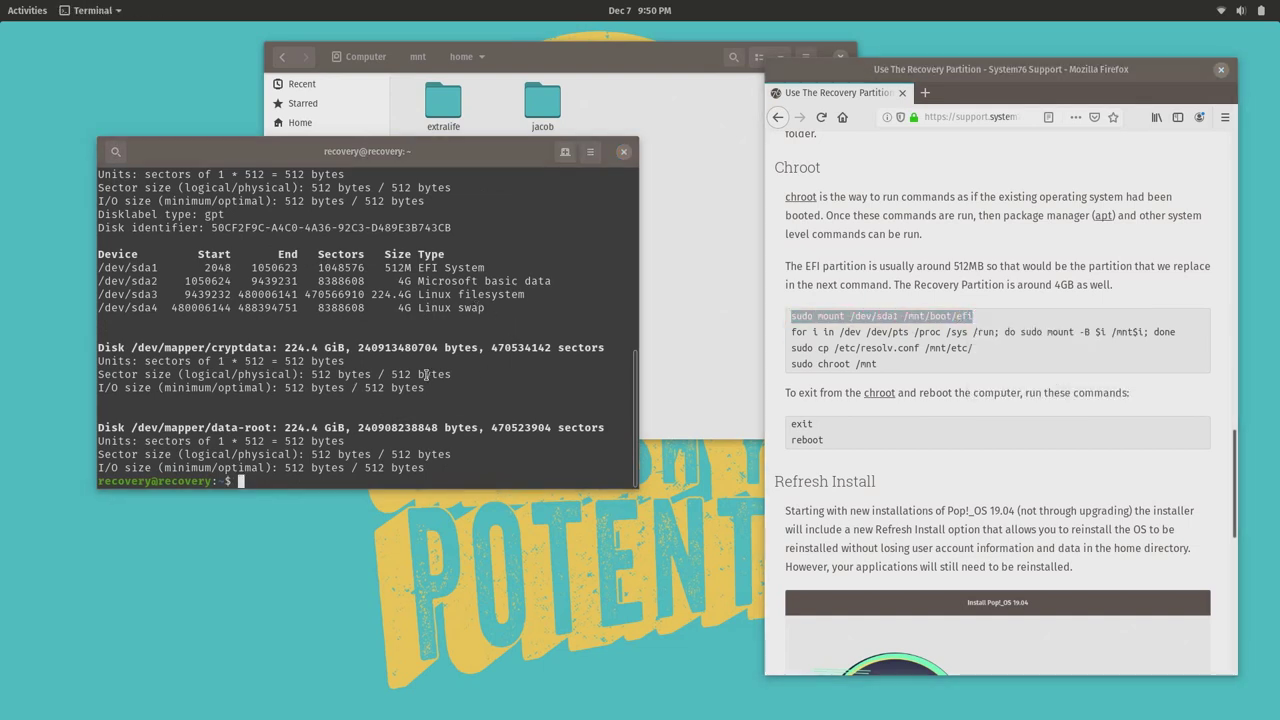
{"action": "key", "text": "alt+Tab"}
{"action": "key", "text": "ctrl+shift+v"}
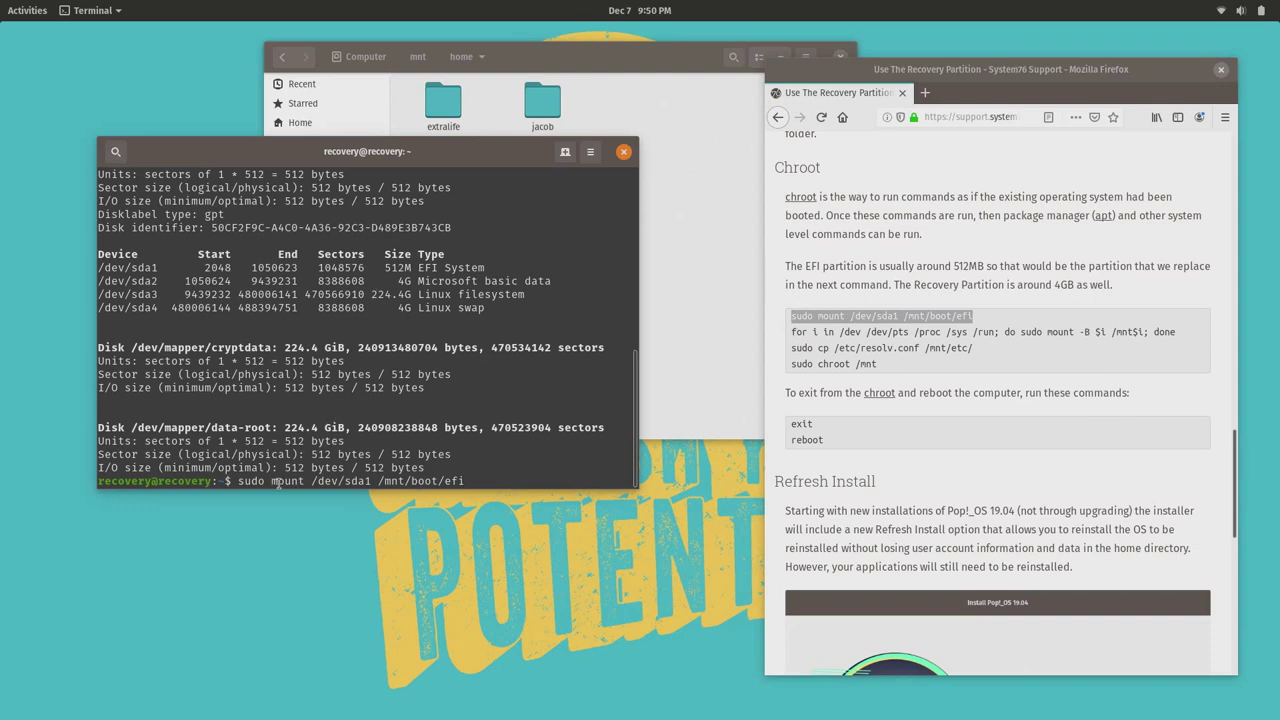
{"action": "left_click_drag", "start_coordinate": [310, 481], "coordinate": [372, 481]}
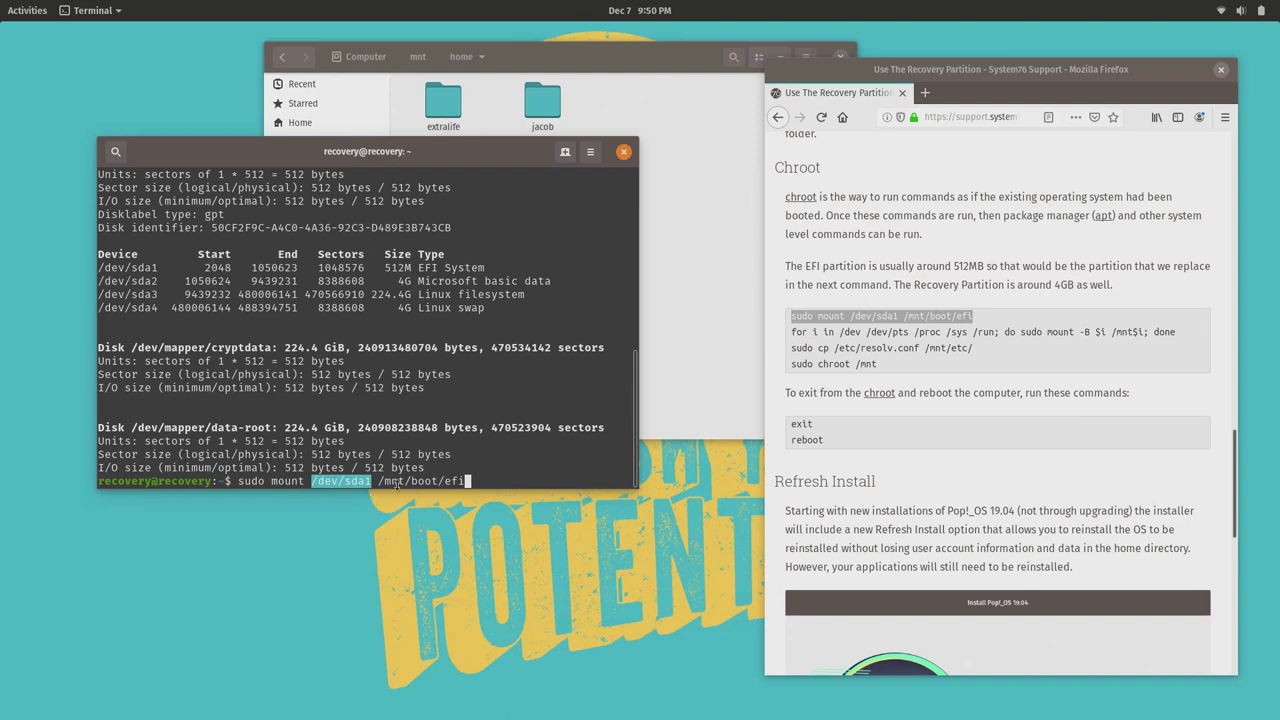
{"action": "left_click_drag", "start_coordinate": [380, 481], "coordinate": [467, 481]}
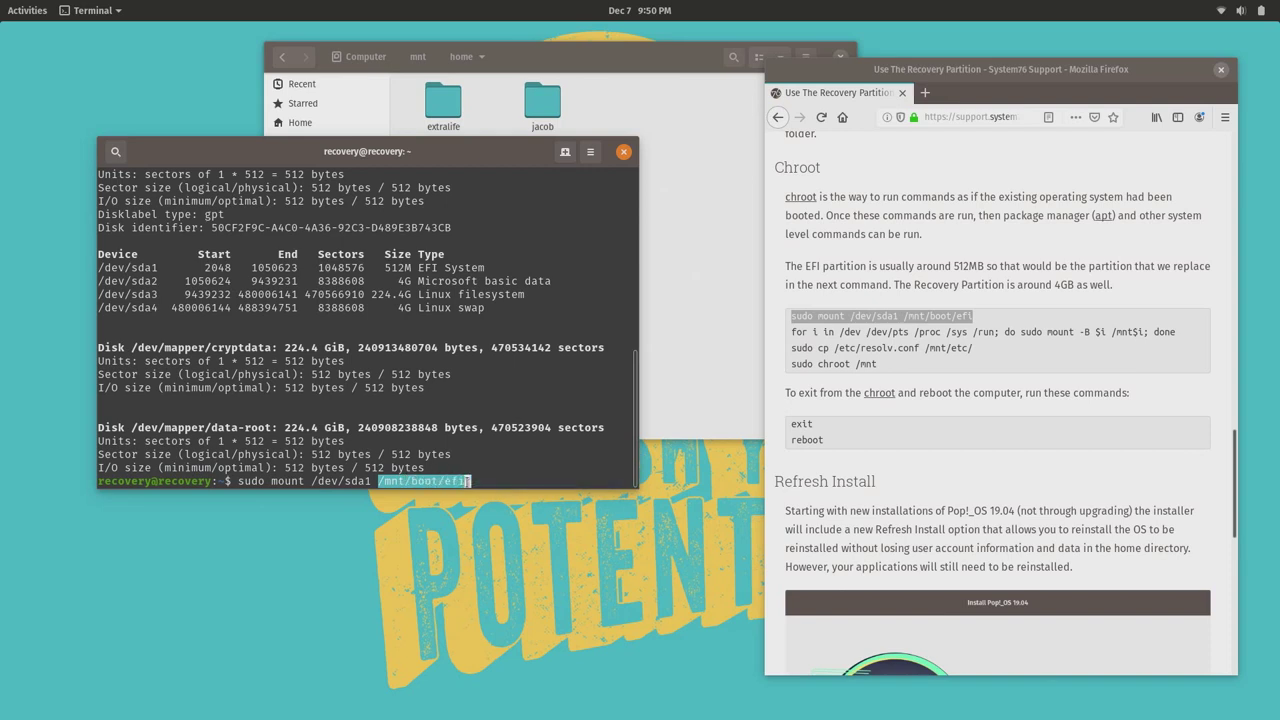
{"action": "left_click", "coordinate": [479, 437]}
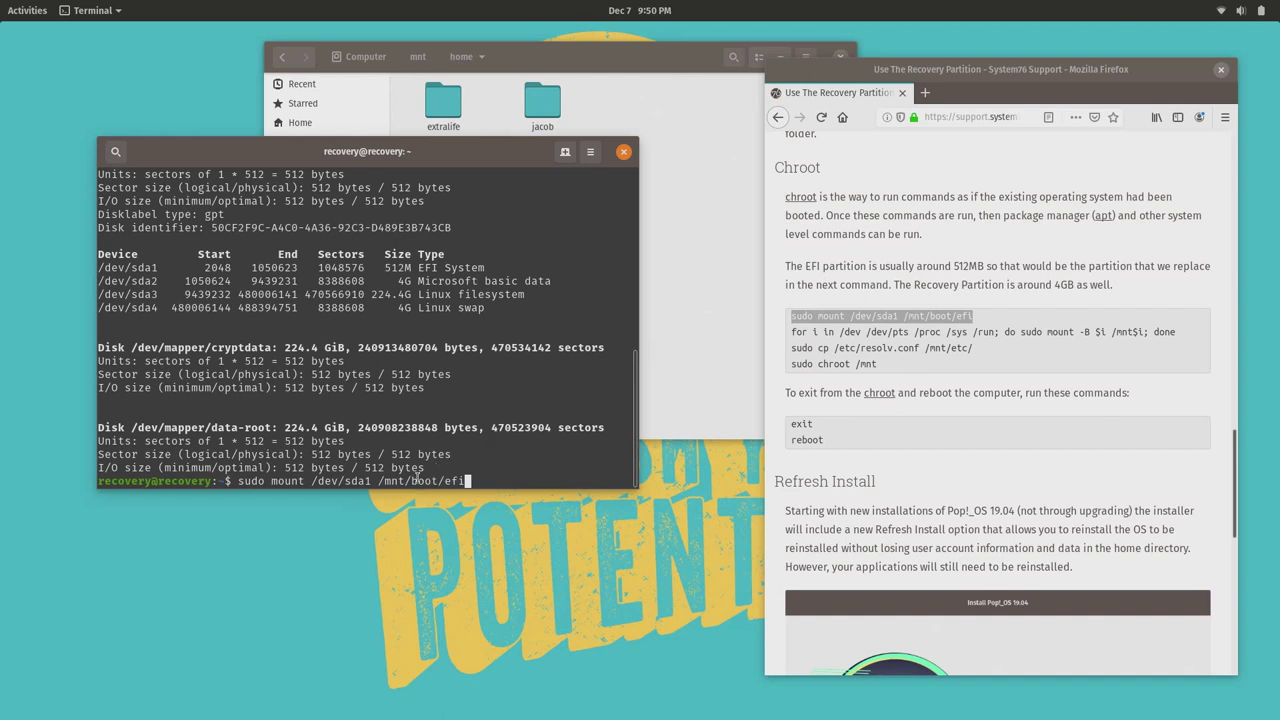
Step: Check the /mnt/boot/efi target path, then run the EFI partition mount command
{"action": "left_click_drag", "start_coordinate": [405, 481], "coordinate": [464, 481]}
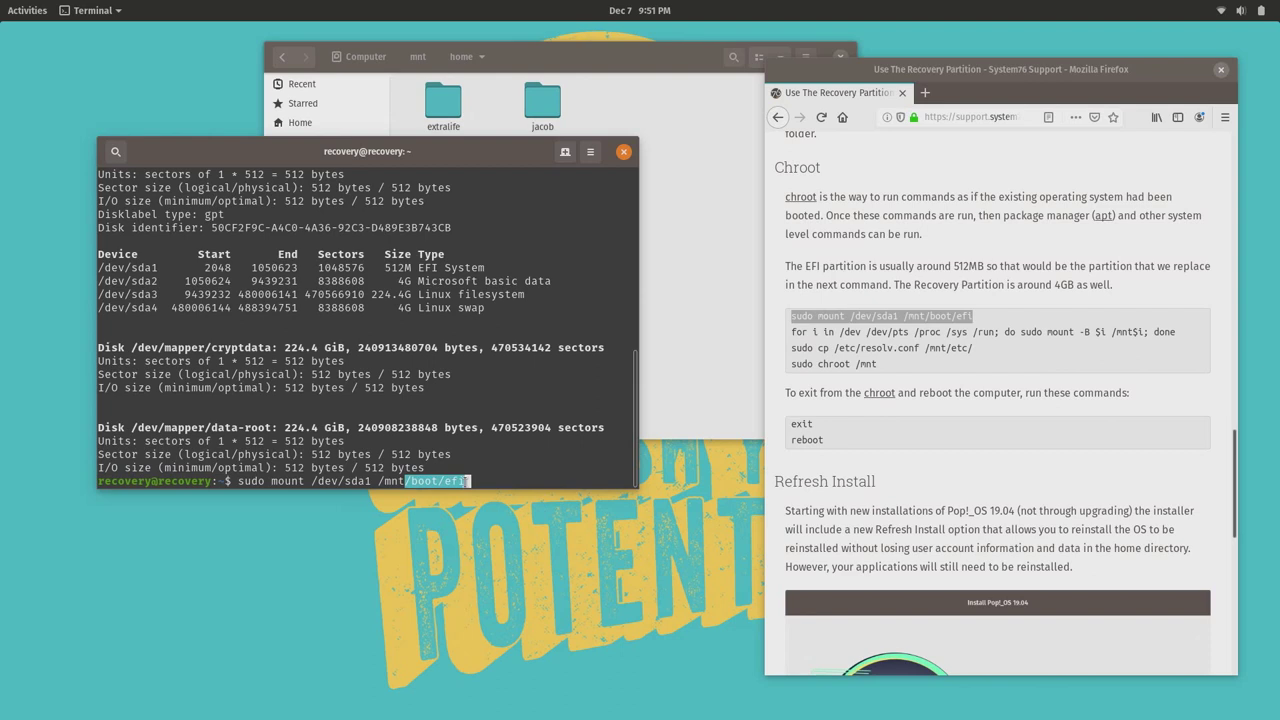
{"action": "mouse_move", "coordinate": [468, 481]}
{"action": "left_mouse_down"}
{"action": "mouse_move", "coordinate": [402, 481]}
{"action": "mouse_move", "coordinate": [458, 481]}
{"action": "left_mouse_up"}
{"action": "left_click_drag", "start_coordinate": [466, 481], "coordinate": [381, 481]}
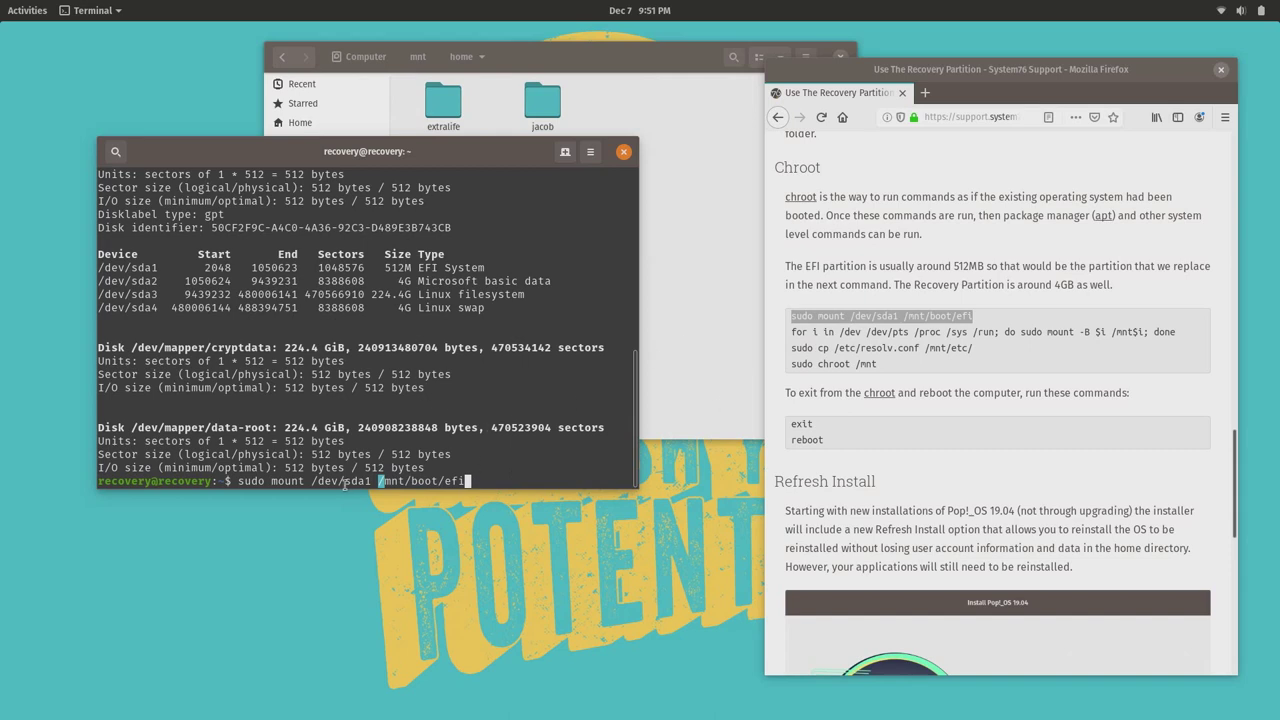
{"action": "left_click", "coordinate": [380, 481]}
{"action": "left_click_drag", "start_coordinate": [377, 481], "coordinate": [401, 483]}
{"action": "left_click", "coordinate": [383, 483]}
{"action": "left_click_drag", "start_coordinate": [378, 483], "coordinate": [466, 483]}
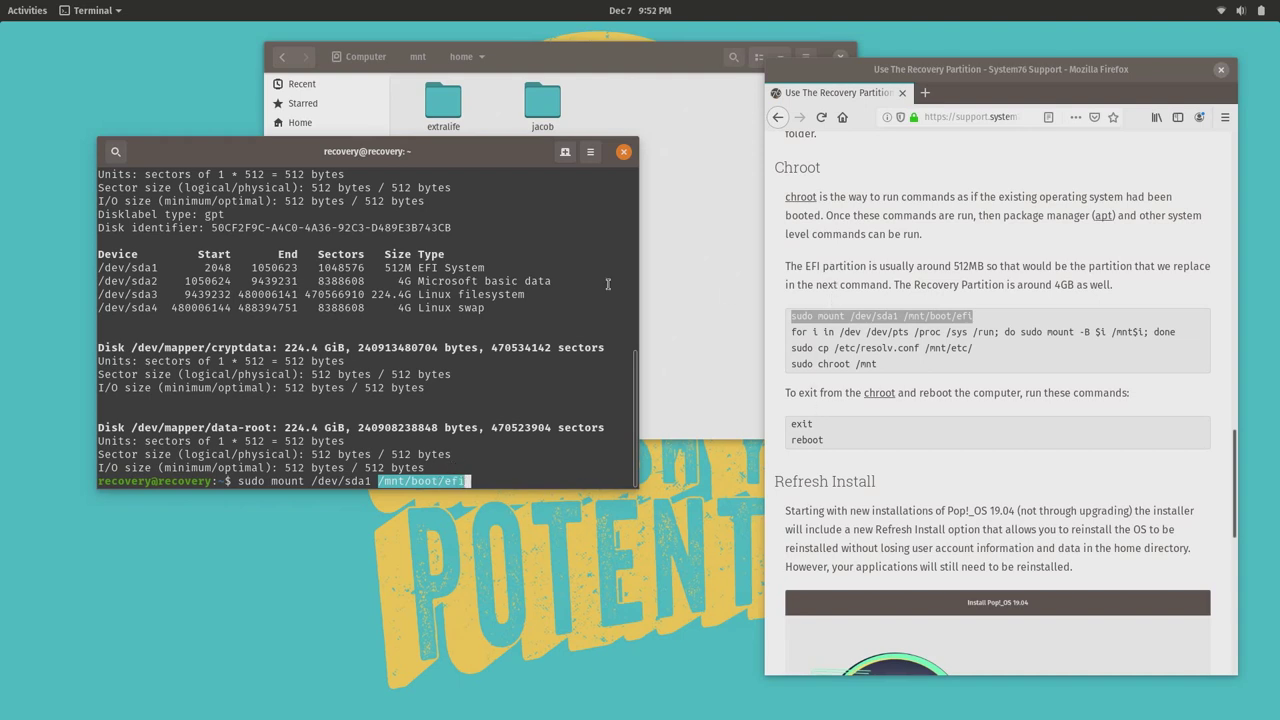
{"action": "left_click", "coordinate": [461, 298]}
{"action": "key", "text": "Return"}
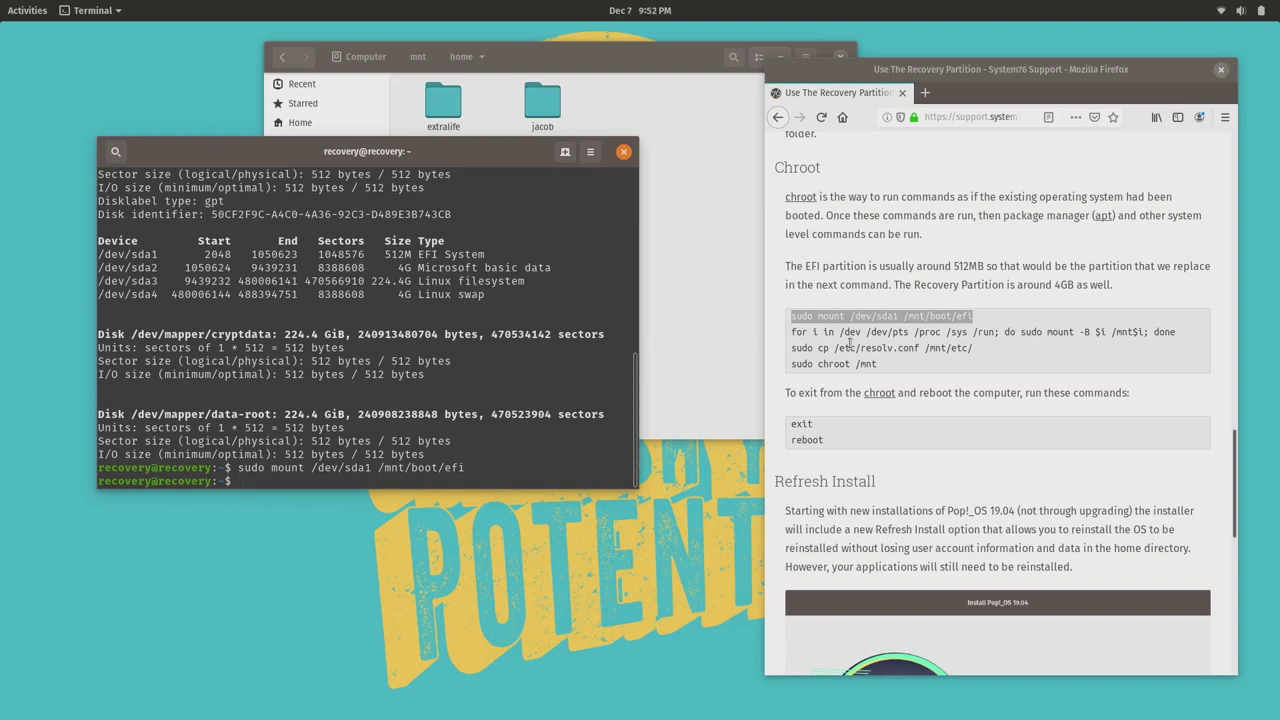
{"action": "left_click", "coordinate": [796, 331]}
Step: Copy the guide's for-loop bind-mount command and paste it at the terminal prompt
{"action": "left_click_drag", "start_coordinate": [792, 331], "coordinate": [1177, 336]}
{"action": "right_click", "coordinate": [1166, 335]}
{"action": "left_click", "coordinate": [1136, 339]}
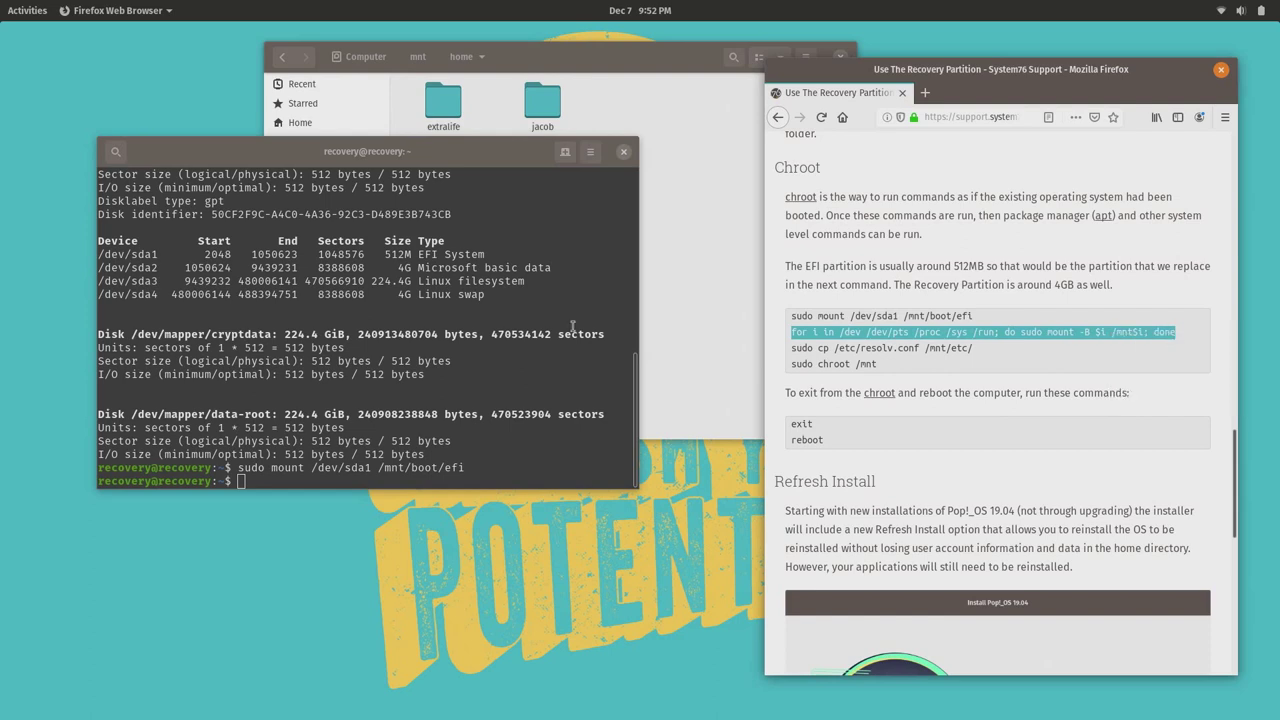
{"action": "left_click", "coordinate": [504, 328]}
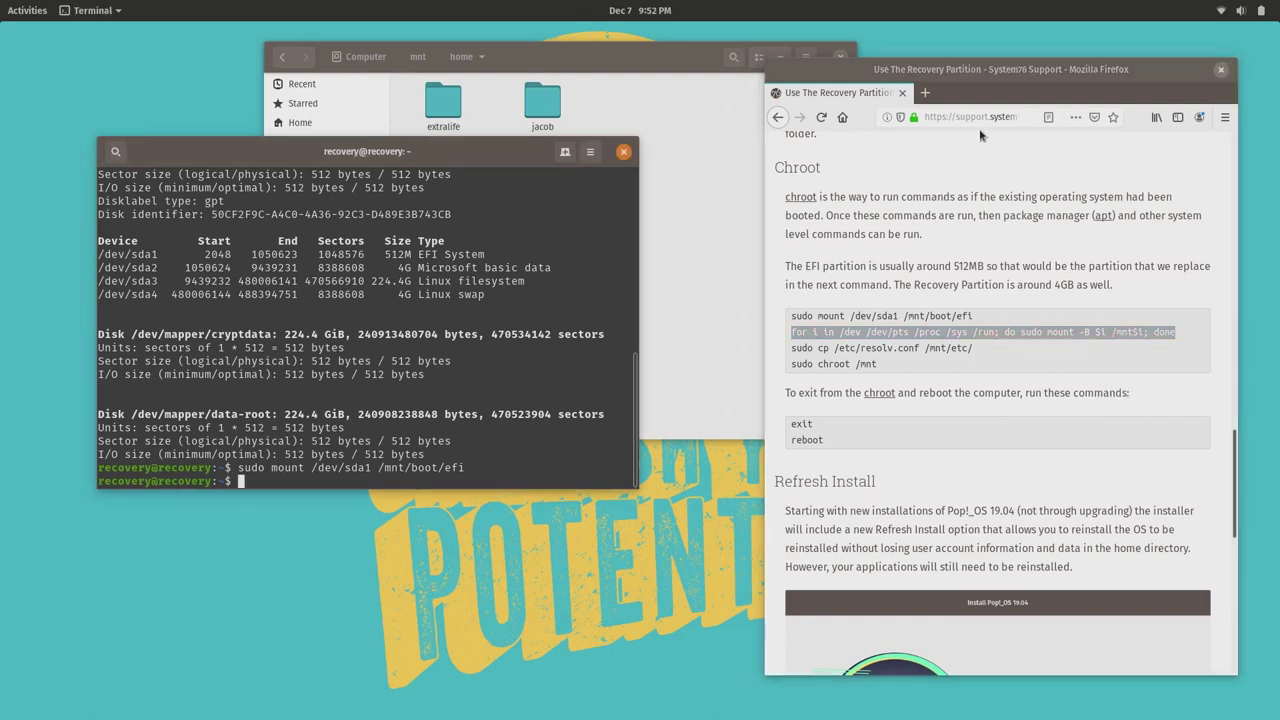
{"action": "right_click", "coordinate": [549, 360]}
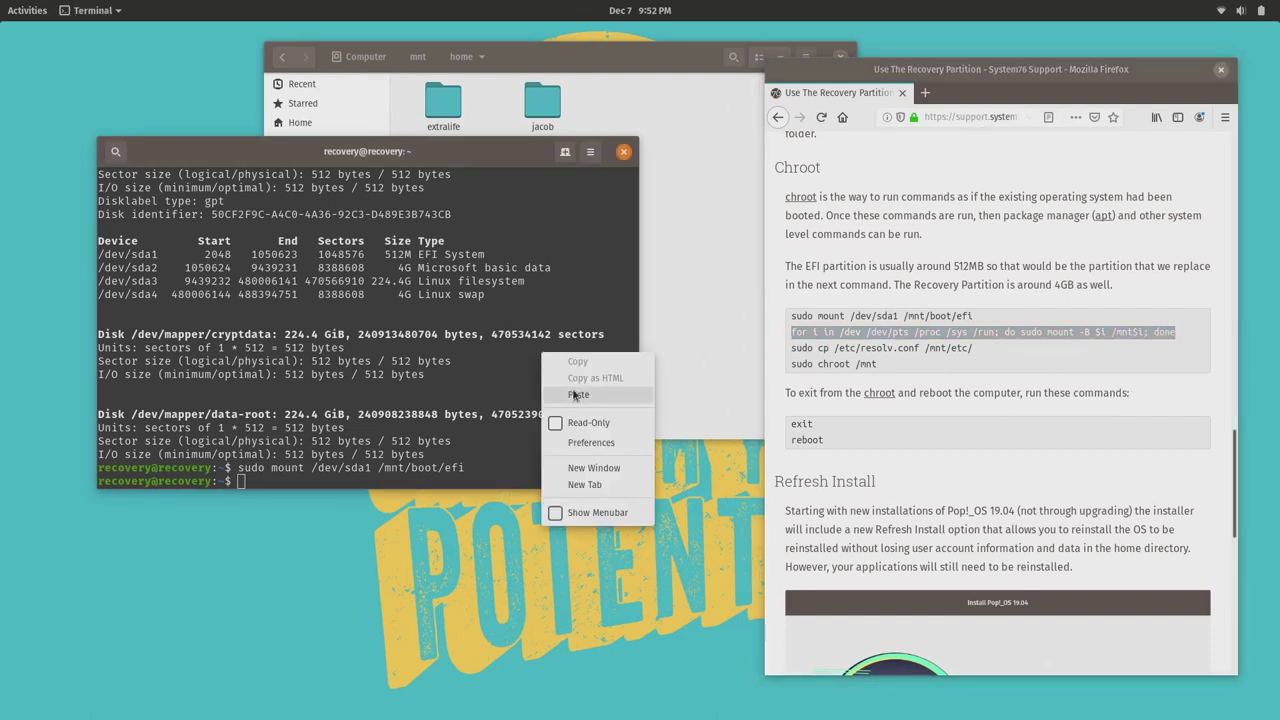
{"action": "left_click", "coordinate": [578, 394]}
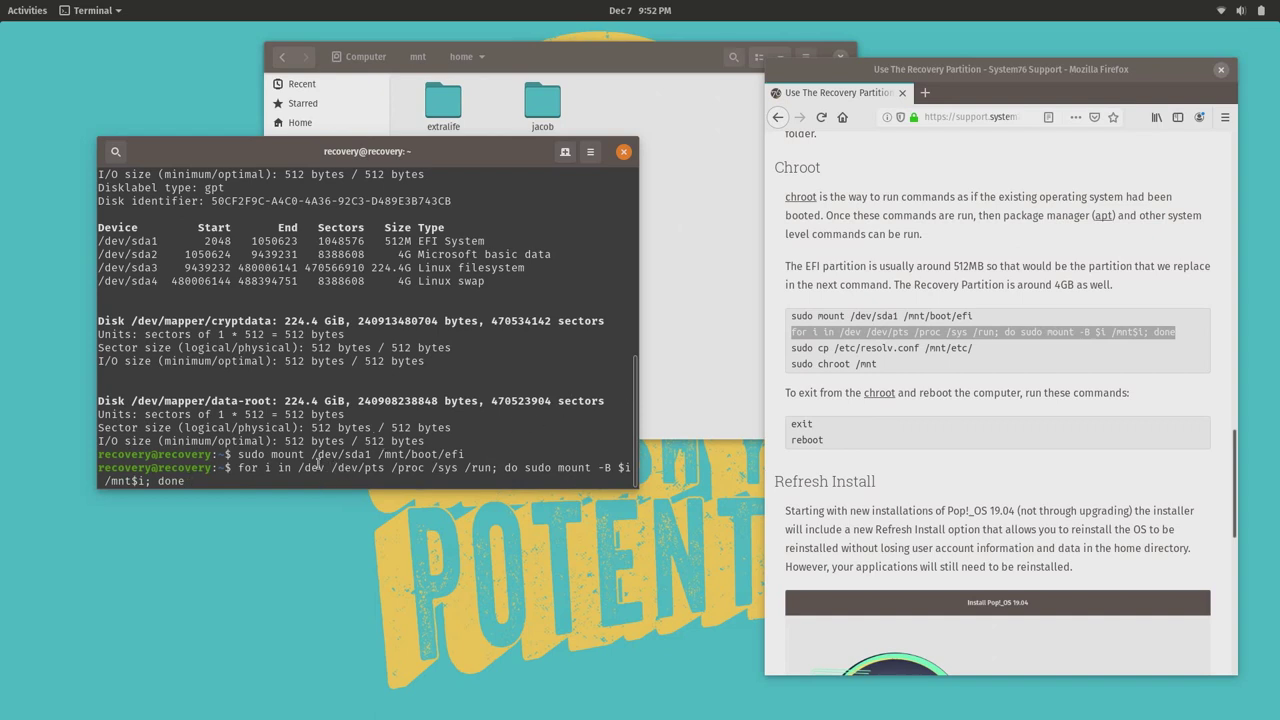
Step: Inspect the pasted loop, checking its /dev, /dev/pts and /proc entries
{"action": "key", "text": "Home"}
{"action": "key", "text": "Right"}
{"action": "key", "text": "Right"}
{"action": "key", "text": "Right"}
{"action": "key", "text": "Right"}
{"action": "key", "text": "End"}
{"action": "left_click_drag", "start_coordinate": [297, 467], "coordinate": [322, 467]}
{"action": "left_click_drag", "start_coordinate": [333, 467], "coordinate": [492, 470]}
Step: Check the loop's /dev and /run entries and /mnt$i target against the guide's Chroot section
{"action": "left_click", "coordinate": [487, 469]}
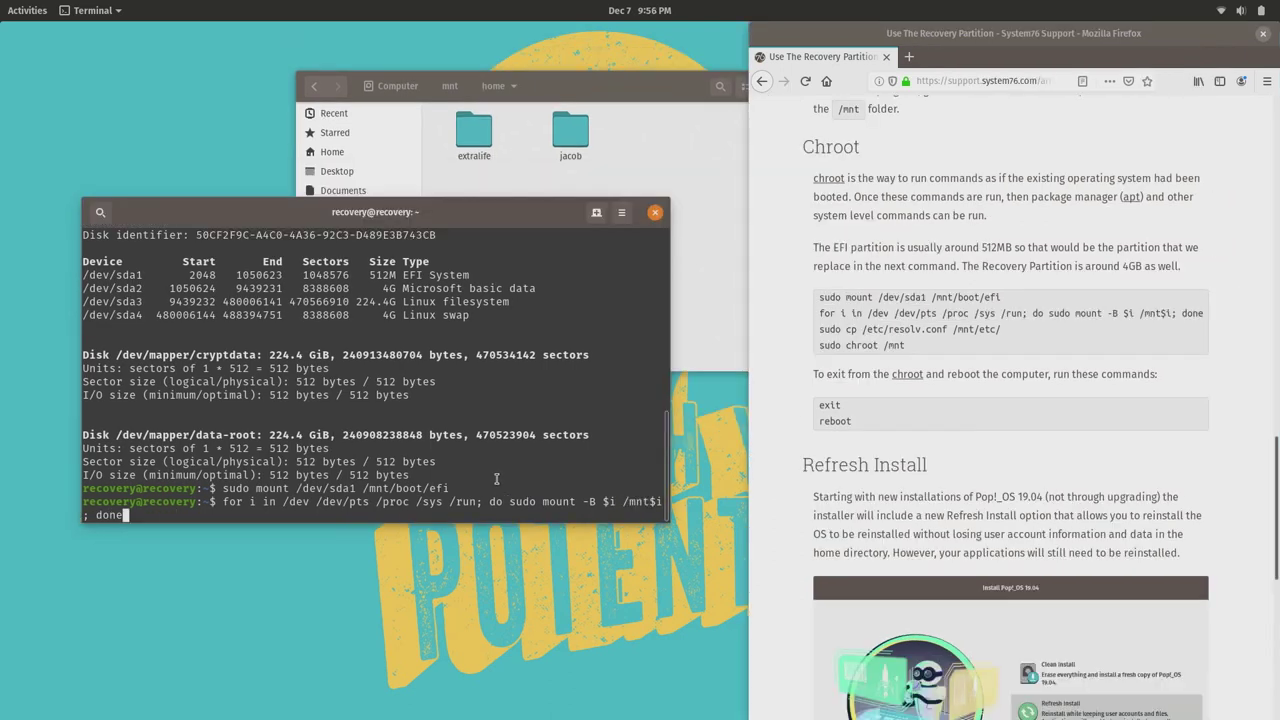
{"action": "left_click_drag", "start_coordinate": [278, 502], "coordinate": [308, 504]}
{"action": "left_click_drag", "start_coordinate": [622, 502], "coordinate": [126, 514]}
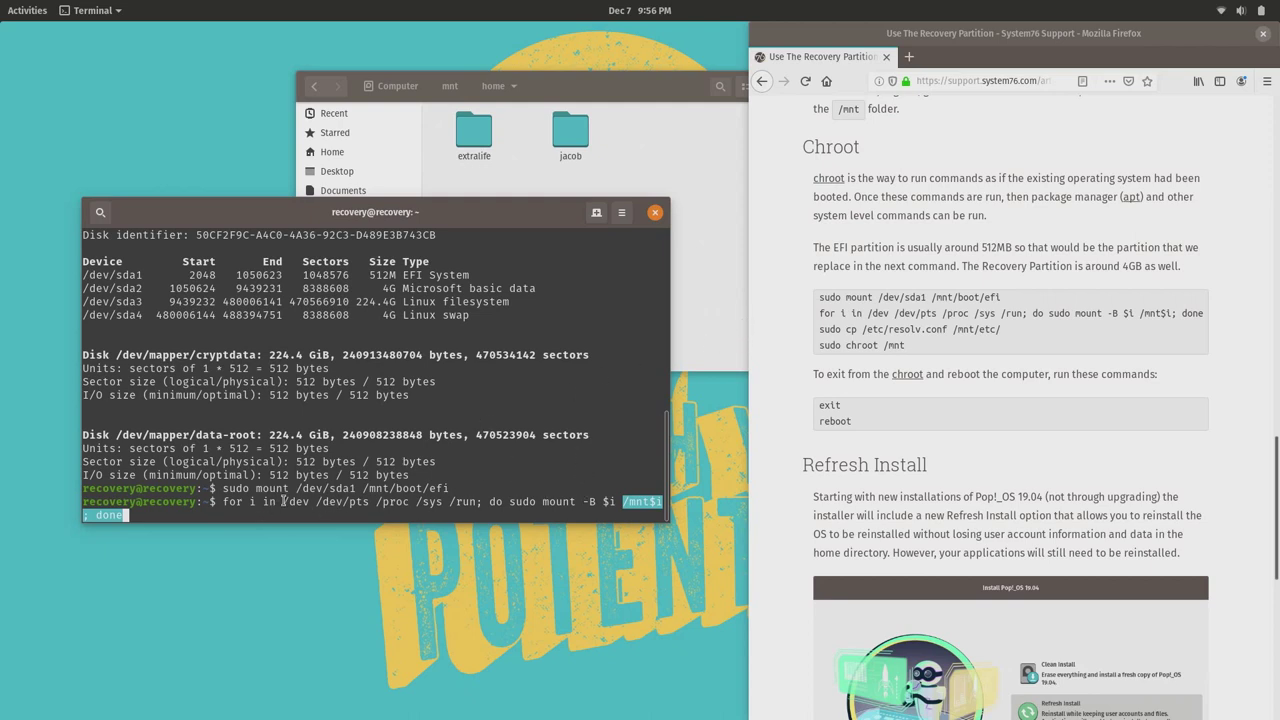
{"action": "left_click_drag", "start_coordinate": [283, 501], "coordinate": [311, 502]}
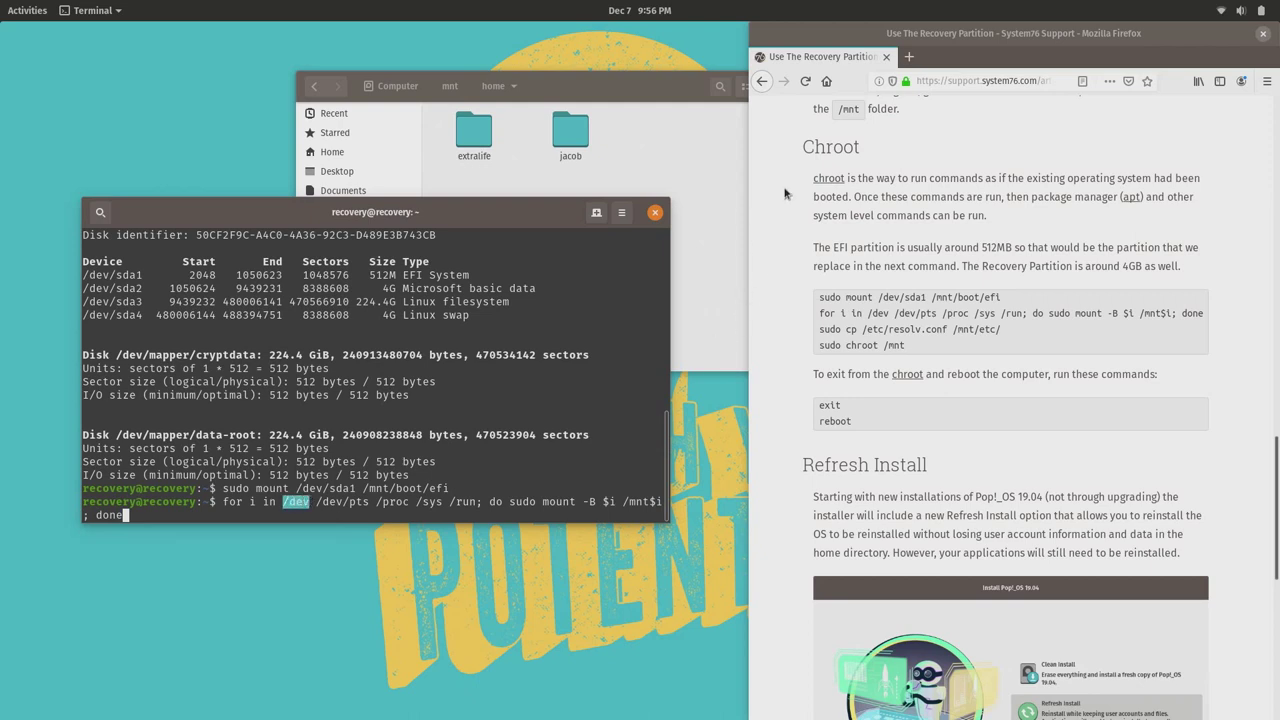
{"action": "left_click_drag", "start_coordinate": [803, 147], "coordinate": [862, 150]}
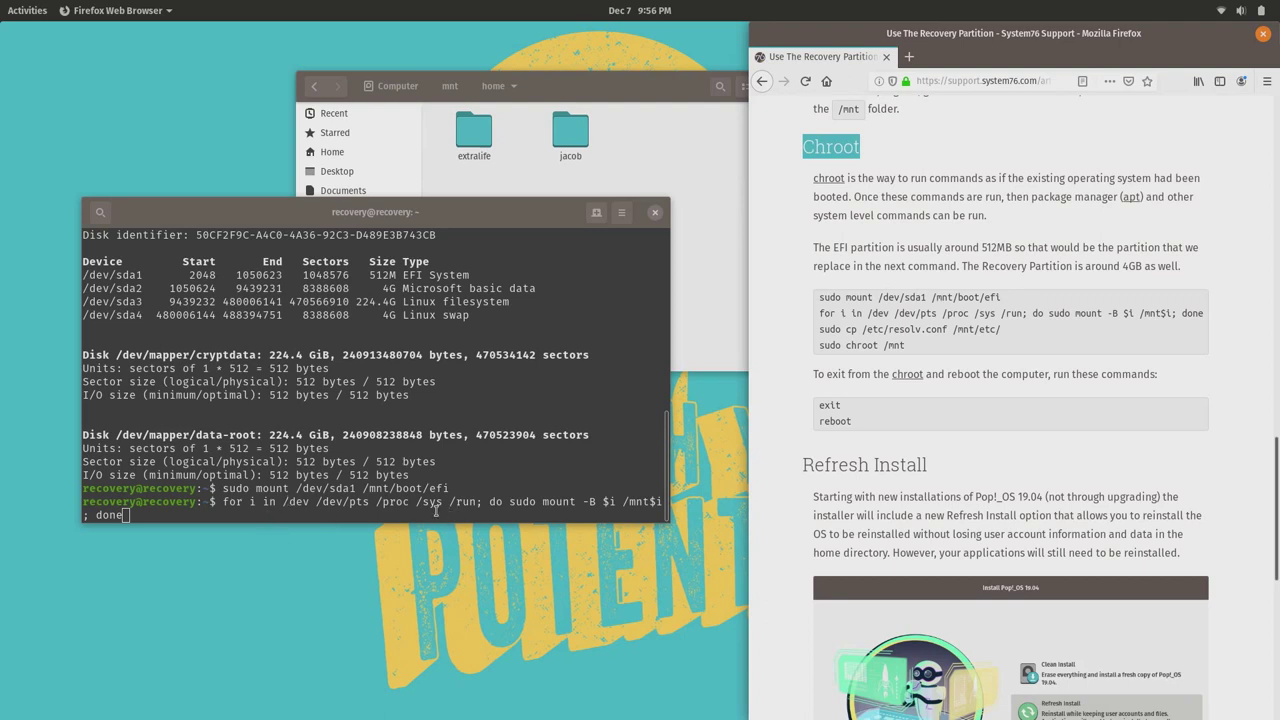
Step: Recheck the loop variable and /mnt target, then run the bind-mount loop
{"action": "left_click_drag", "start_coordinate": [621, 501], "coordinate": [728, 505]}
{"action": "left_click", "coordinate": [650, 502]}
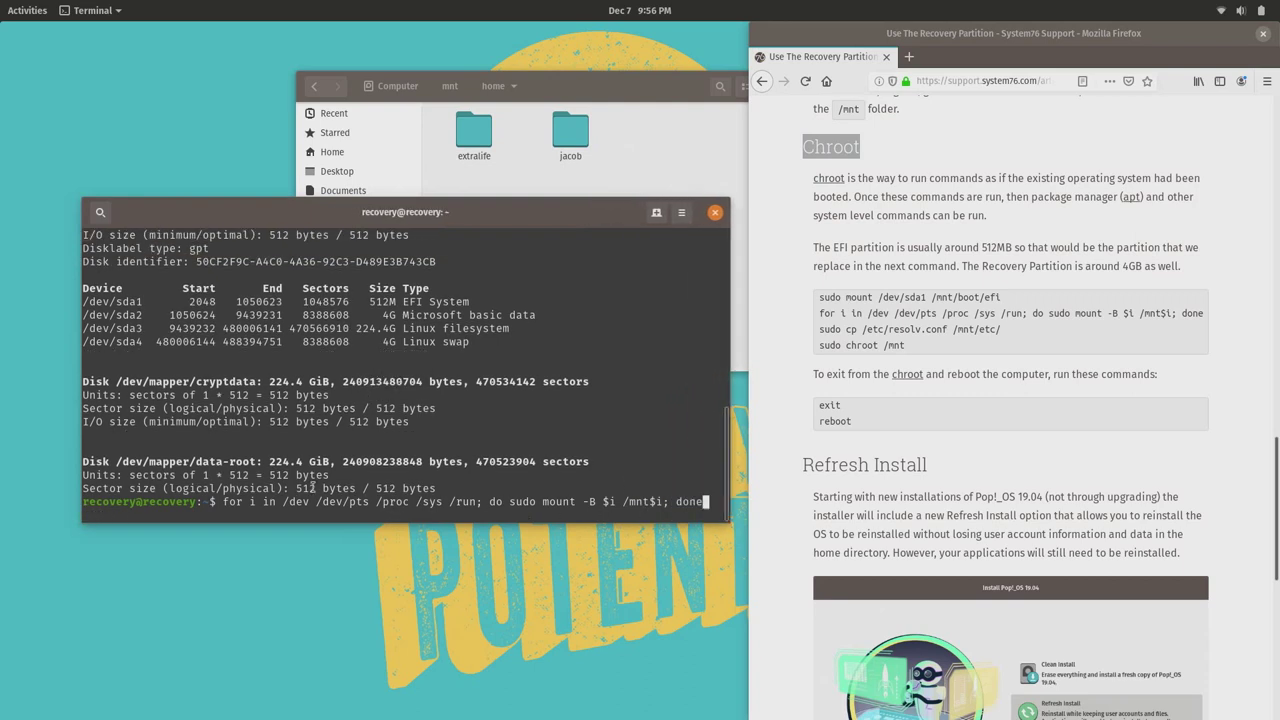
{"action": "double_click", "coordinate": [251, 500]}
{"action": "left_click_drag", "start_coordinate": [622, 502], "coordinate": [664, 502]}
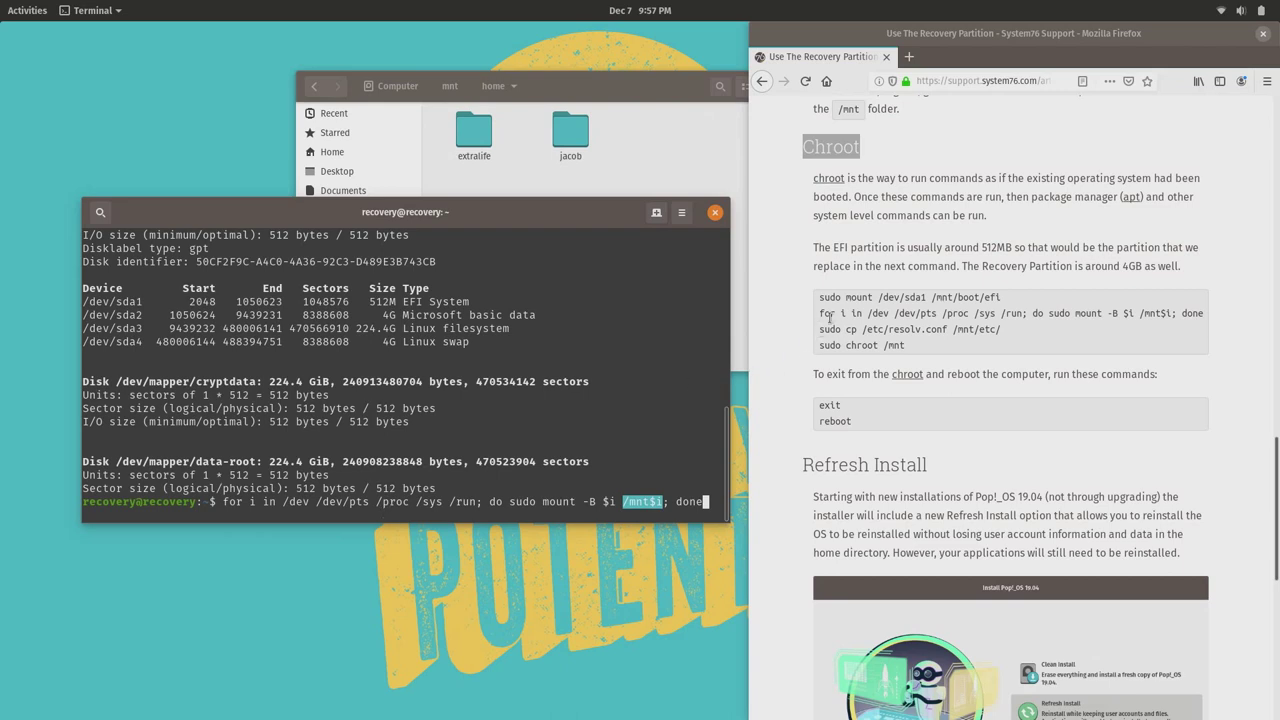
{"action": "left_click_drag", "start_coordinate": [812, 313], "coordinate": [1192, 314]}
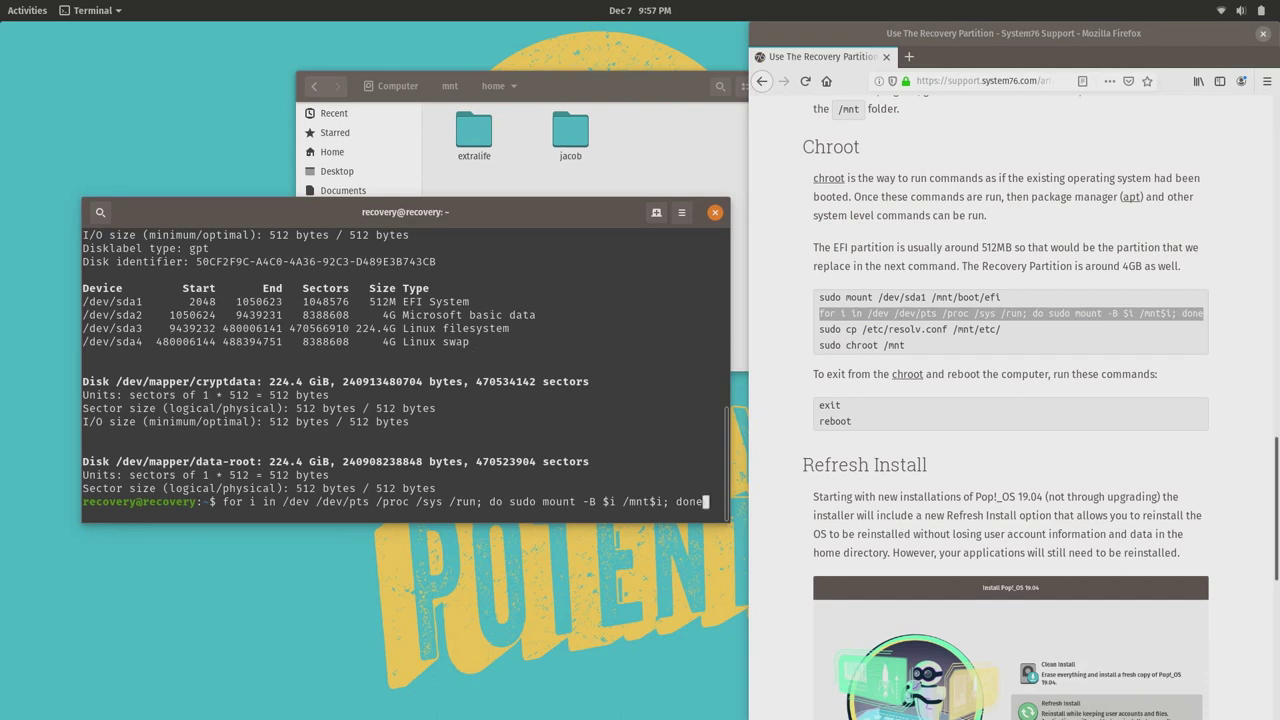
{"action": "key", "text": "Return"}
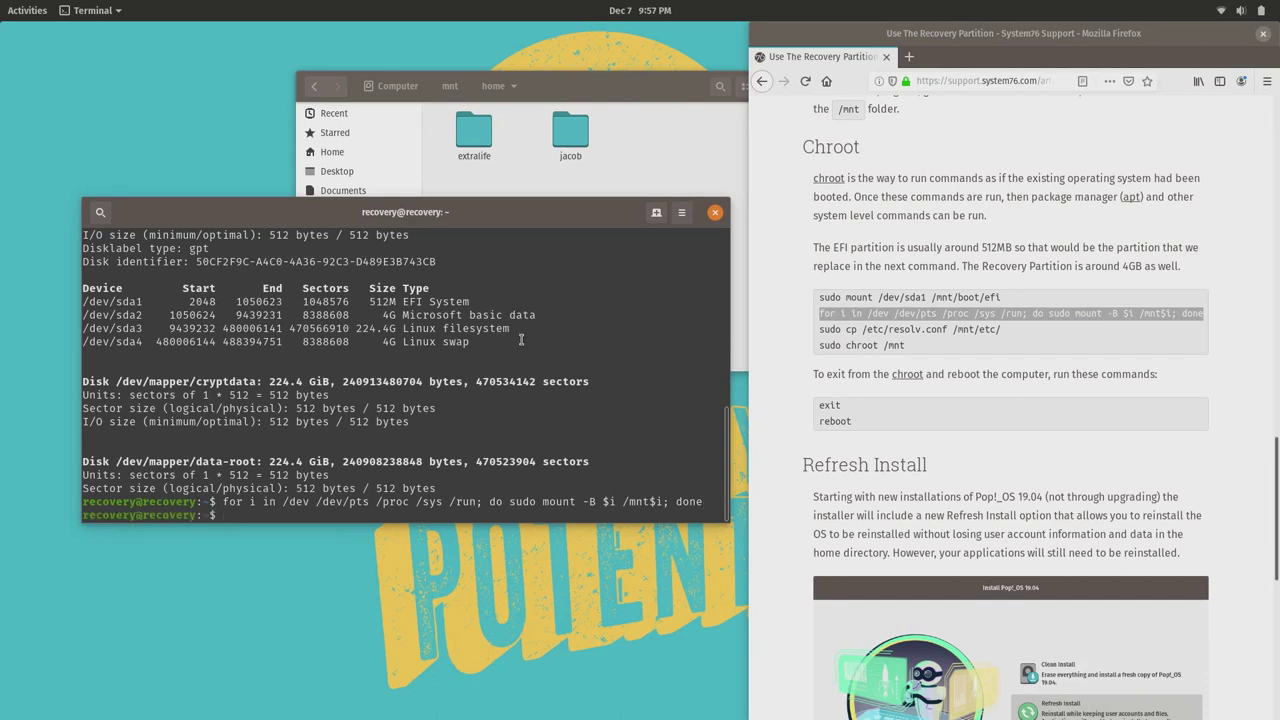
Step: Copy and run 'sudo cp /etc/resolv.conf /mnt/etc/' from the guide; it reports the same file
{"action": "left_click_drag", "start_coordinate": [819, 330], "coordinate": [1005, 338]}
{"action": "right_click", "coordinate": [1005, 338]}
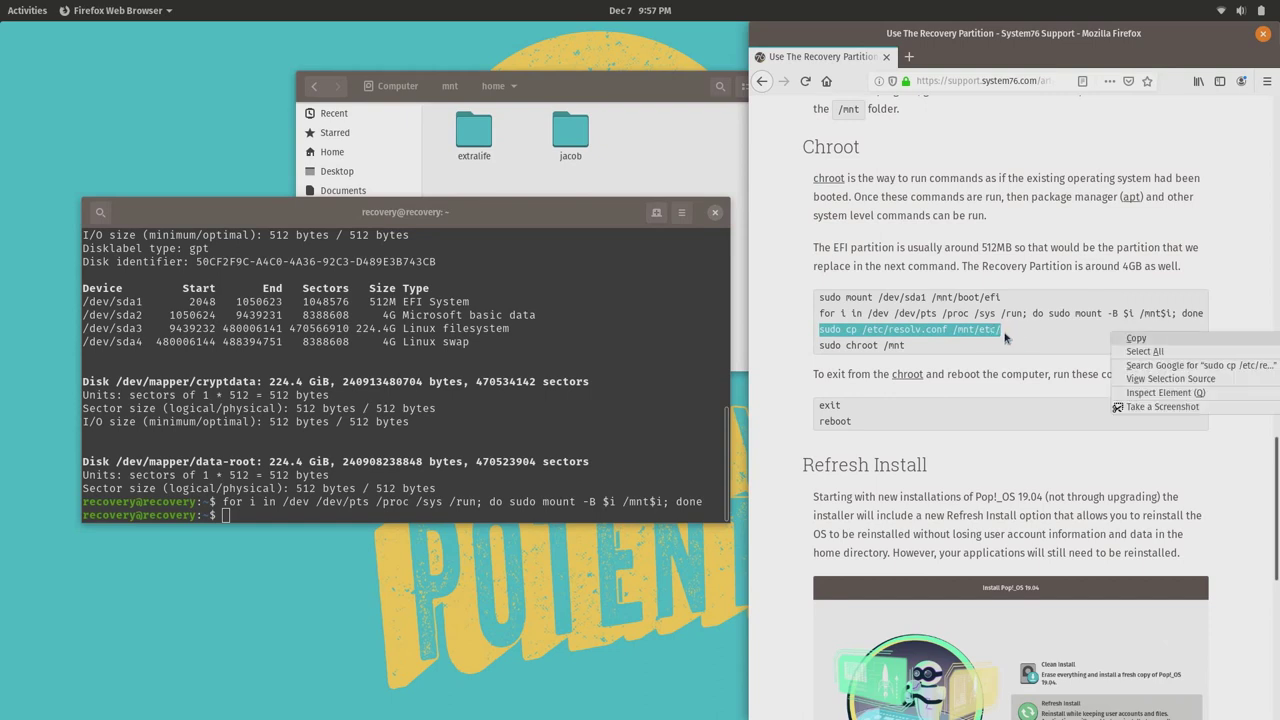
{"action": "left_click", "coordinate": [1124, 345]}
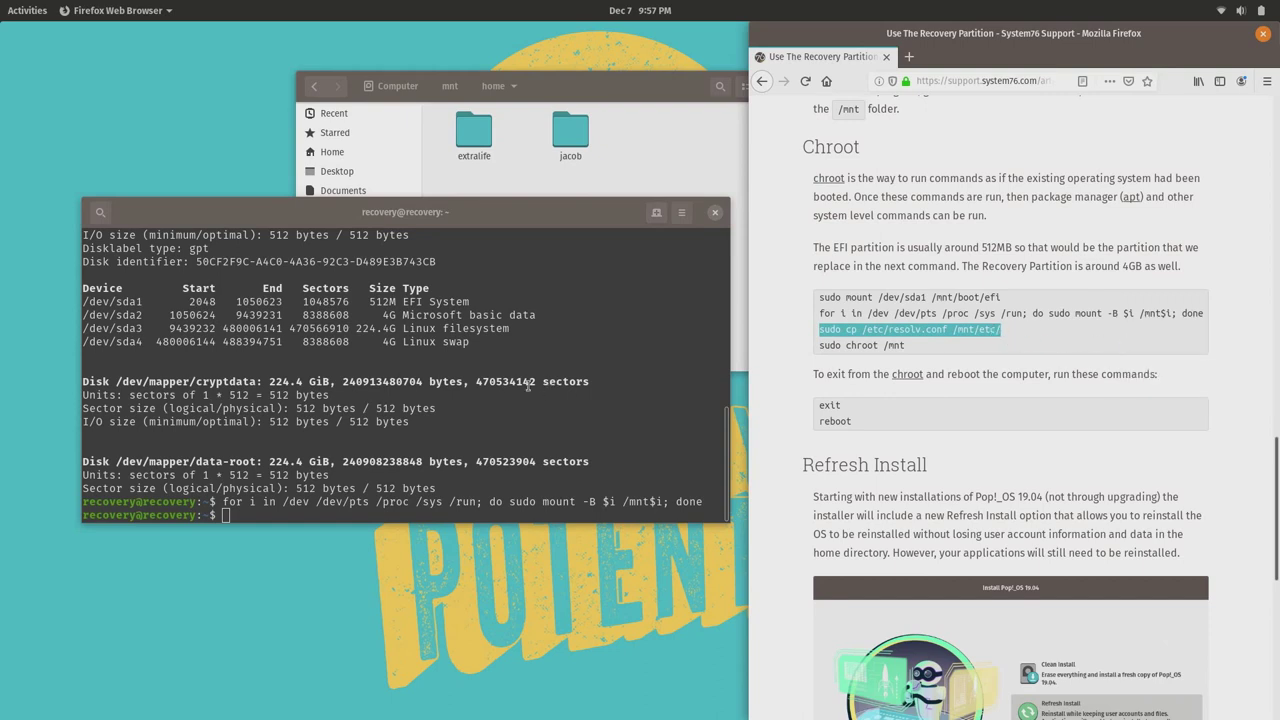
{"action": "left_click", "coordinate": [503, 387]}
{"action": "right_click", "coordinate": [503, 387]}
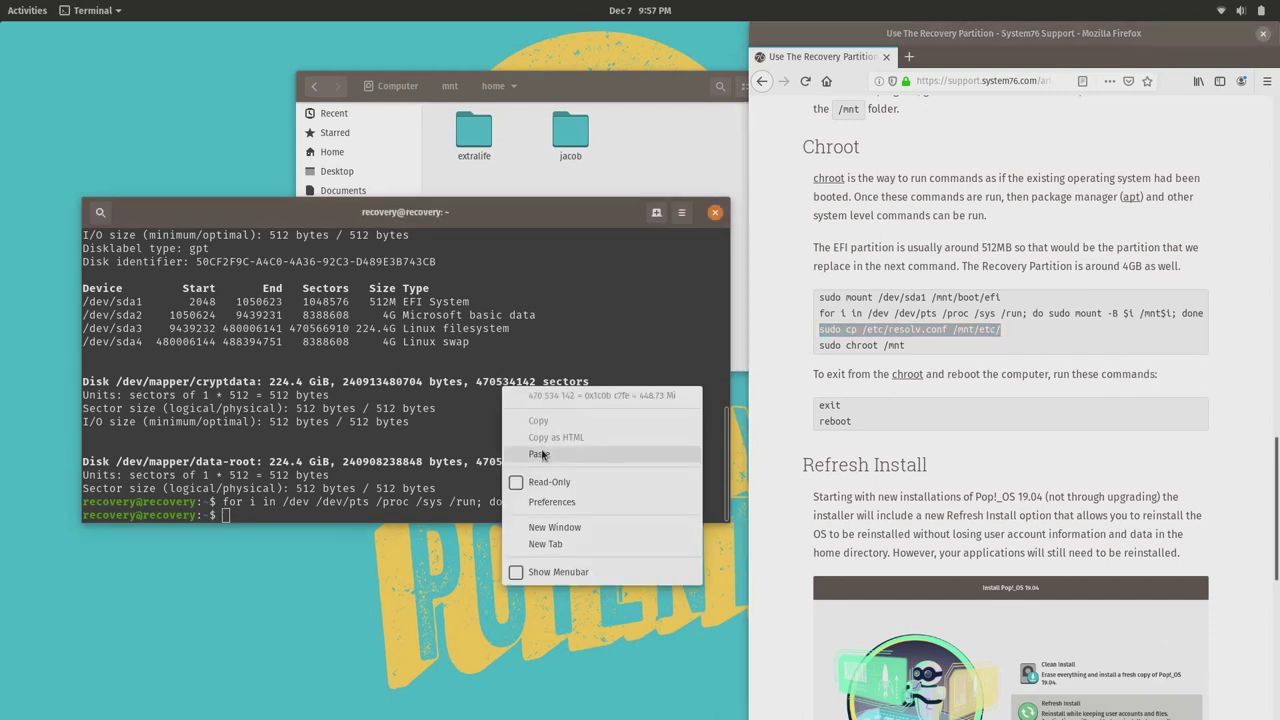
{"action": "left_click", "coordinate": [539, 454]}
{"action": "key", "text": "Return"}
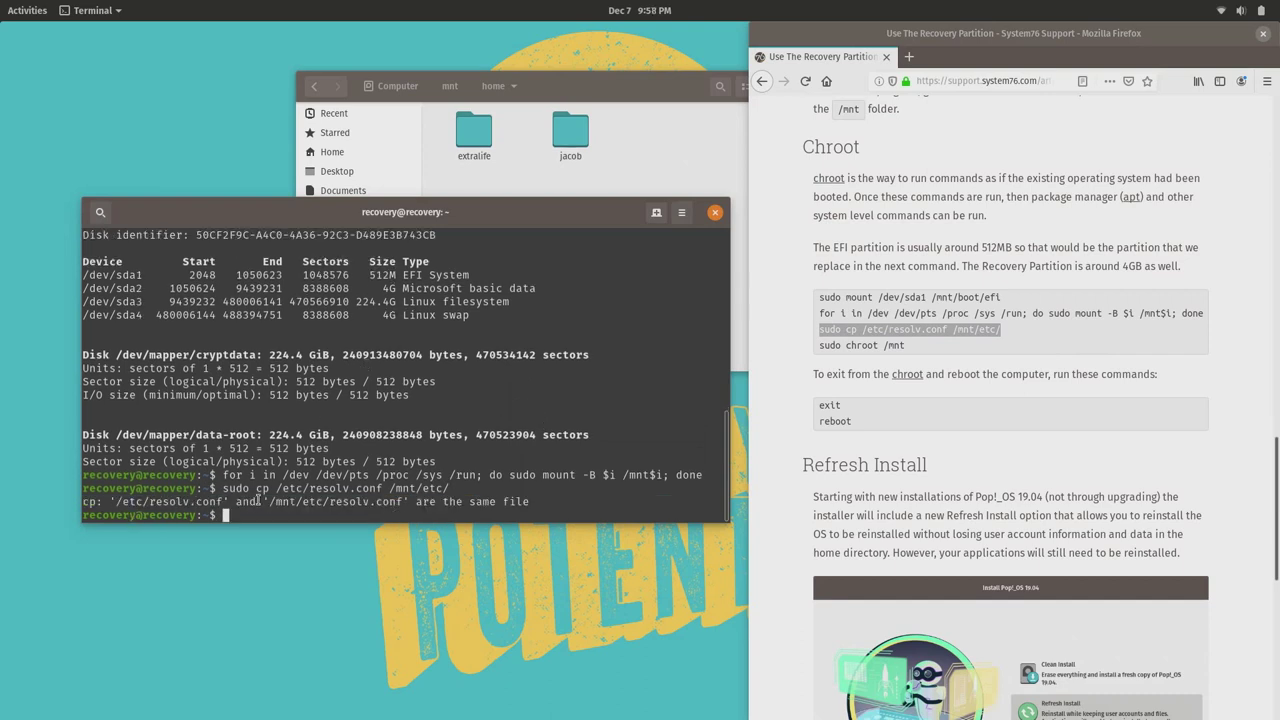
{"action": "left_click_drag", "start_coordinate": [222, 488], "coordinate": [450, 488]}
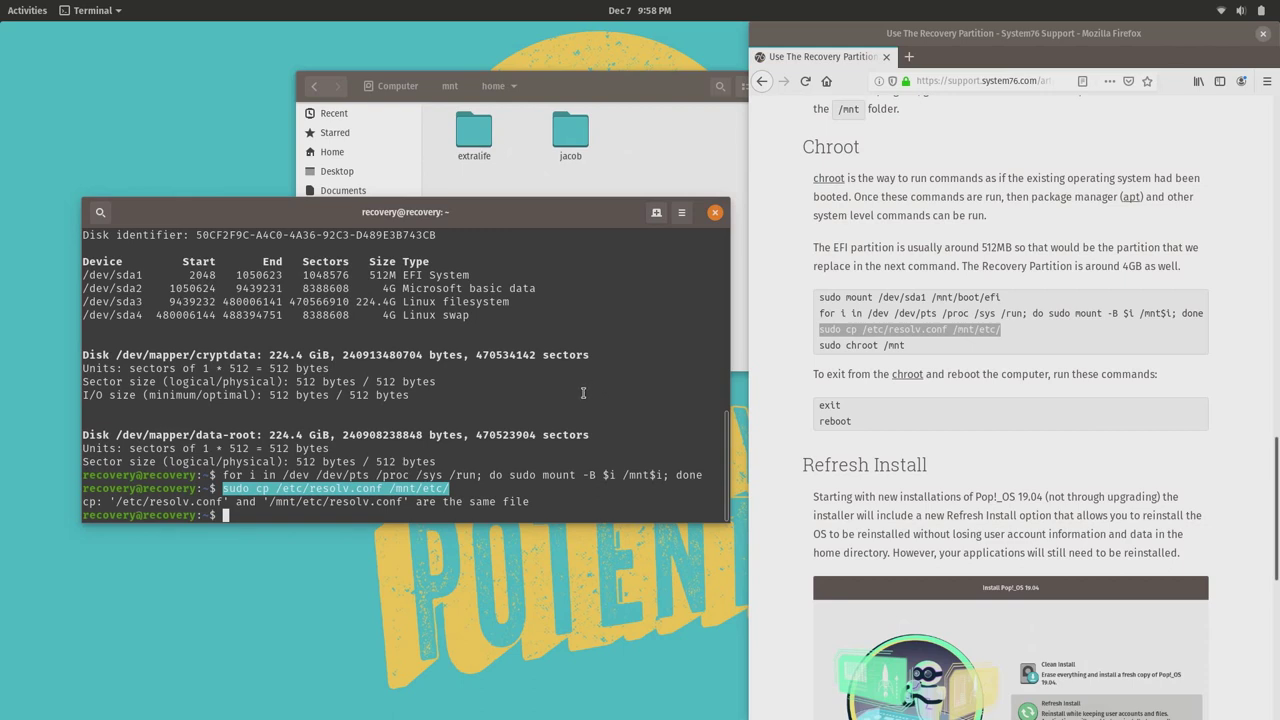
{"action": "left_click_drag", "start_coordinate": [296, 501], "coordinate": [405, 503]}
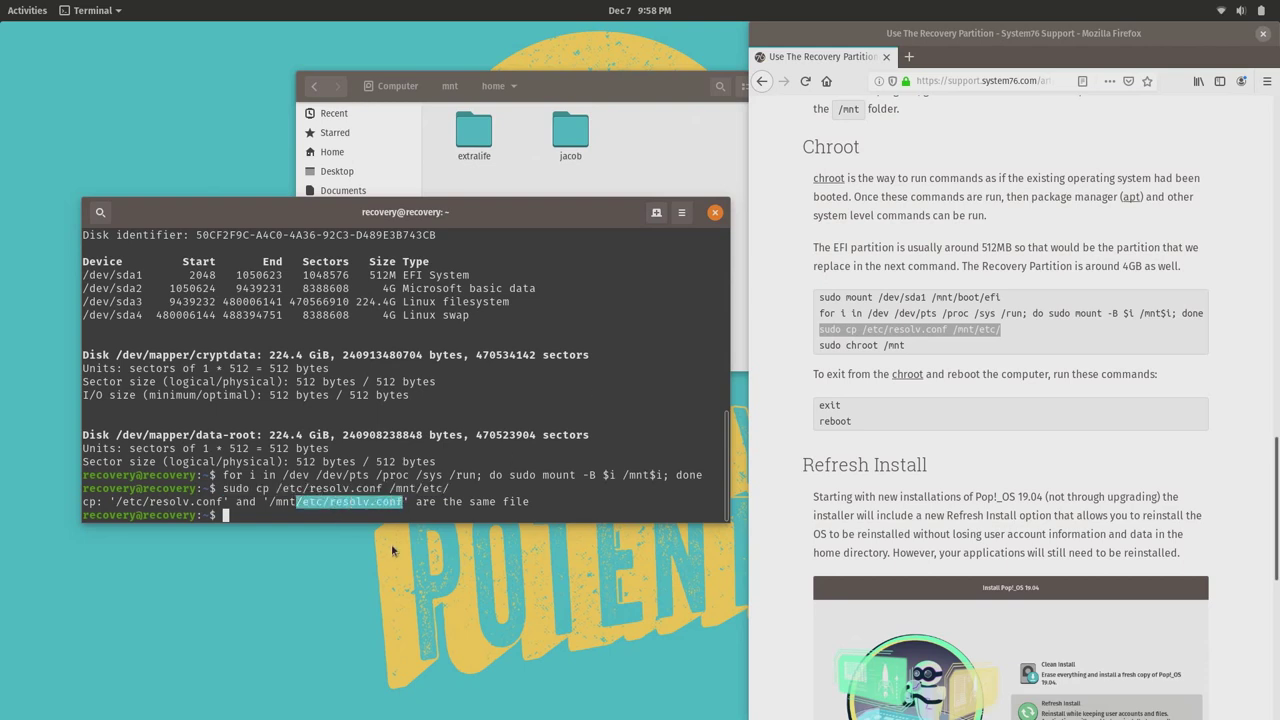
Step: List /etc/resolv.conf with 'ls -al' to reveal it is a symlink
{"action": "left_click", "coordinate": [392, 433]}
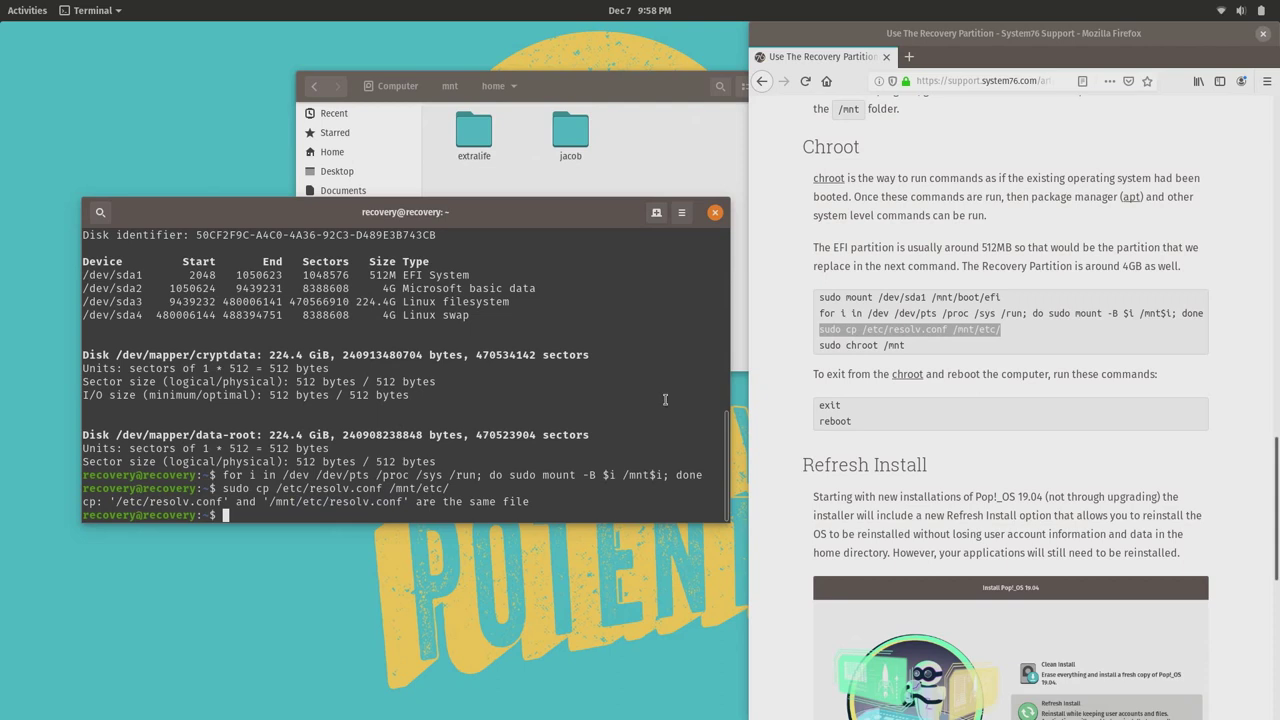
{"action": "type", "text": "ls -al /etc/resolv.conf"}
{"action": "key", "text": "Return"}
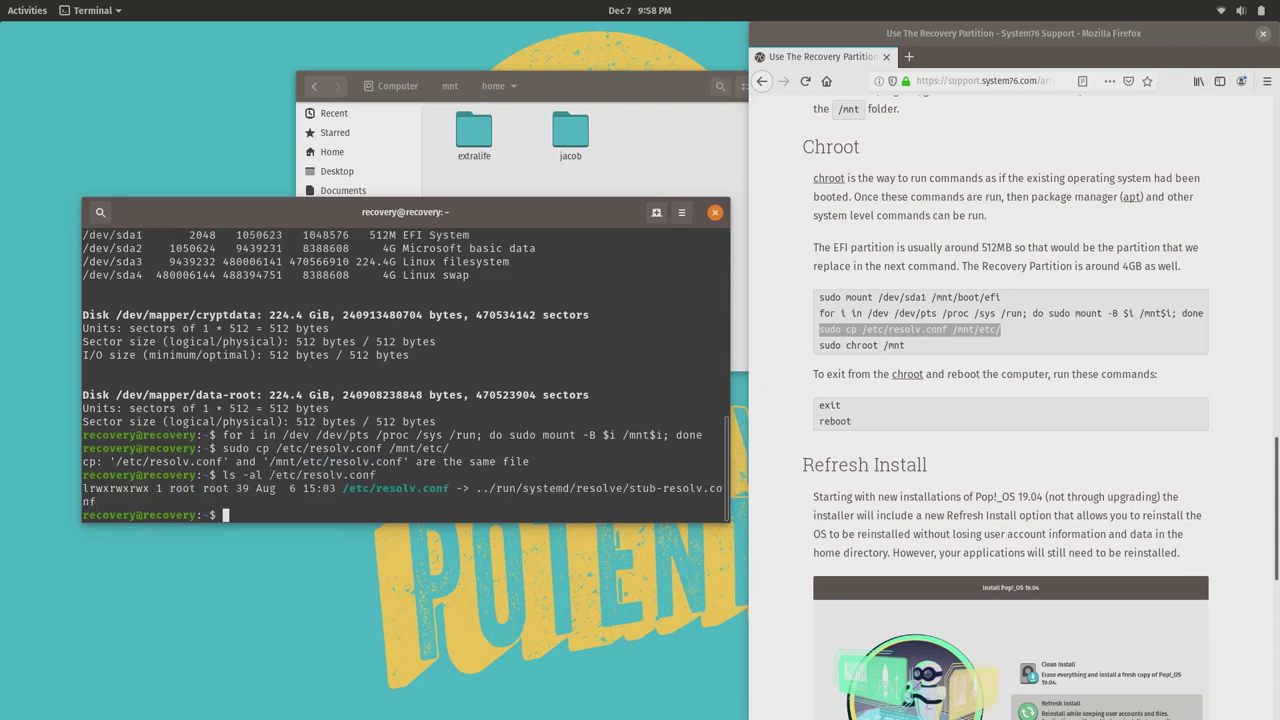
{"action": "left_click_drag", "start_coordinate": [340, 487], "coordinate": [450, 488]}
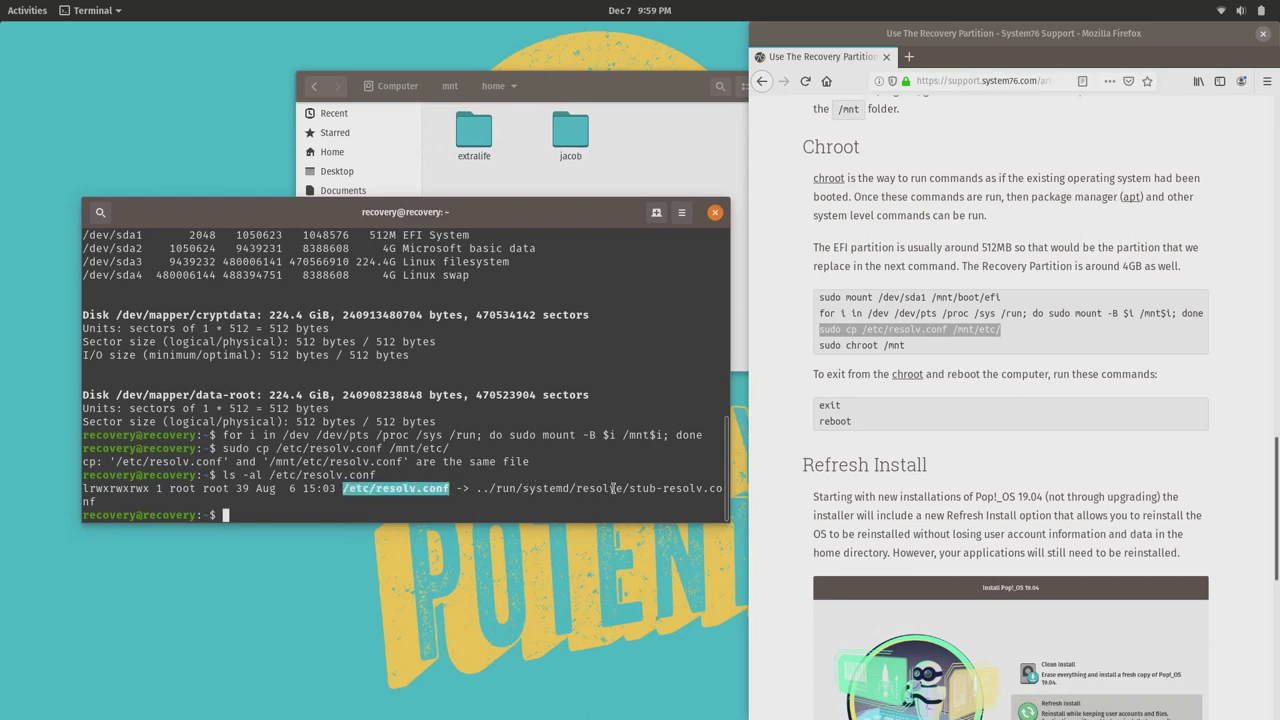
{"action": "left_click", "coordinate": [657, 486]}
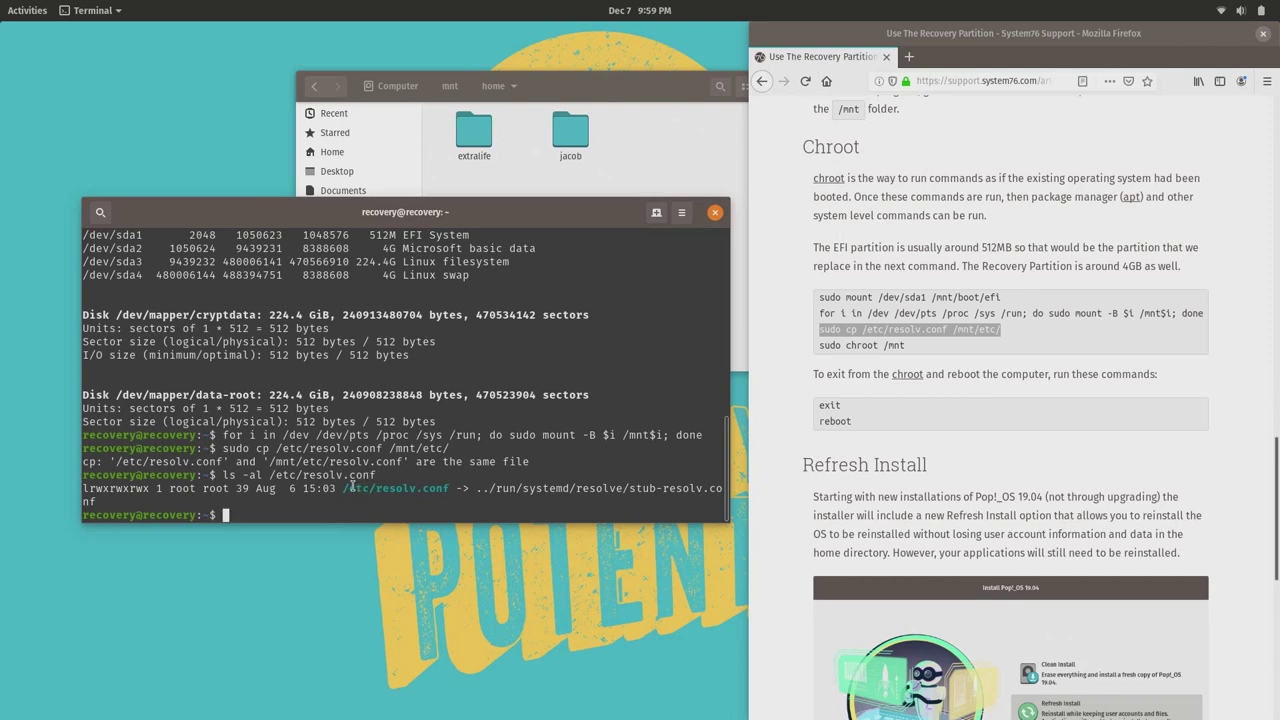
{"action": "left_click_drag", "start_coordinate": [351, 488], "coordinate": [449, 486]}
{"action": "left_click", "coordinate": [449, 486]}
Step: List /mnt/etc/resolv.conf and compare its ../run symlink target with the guide's /run mount
{"action": "type", "text": "ls -al /mnt/etc/resolv.conf"}
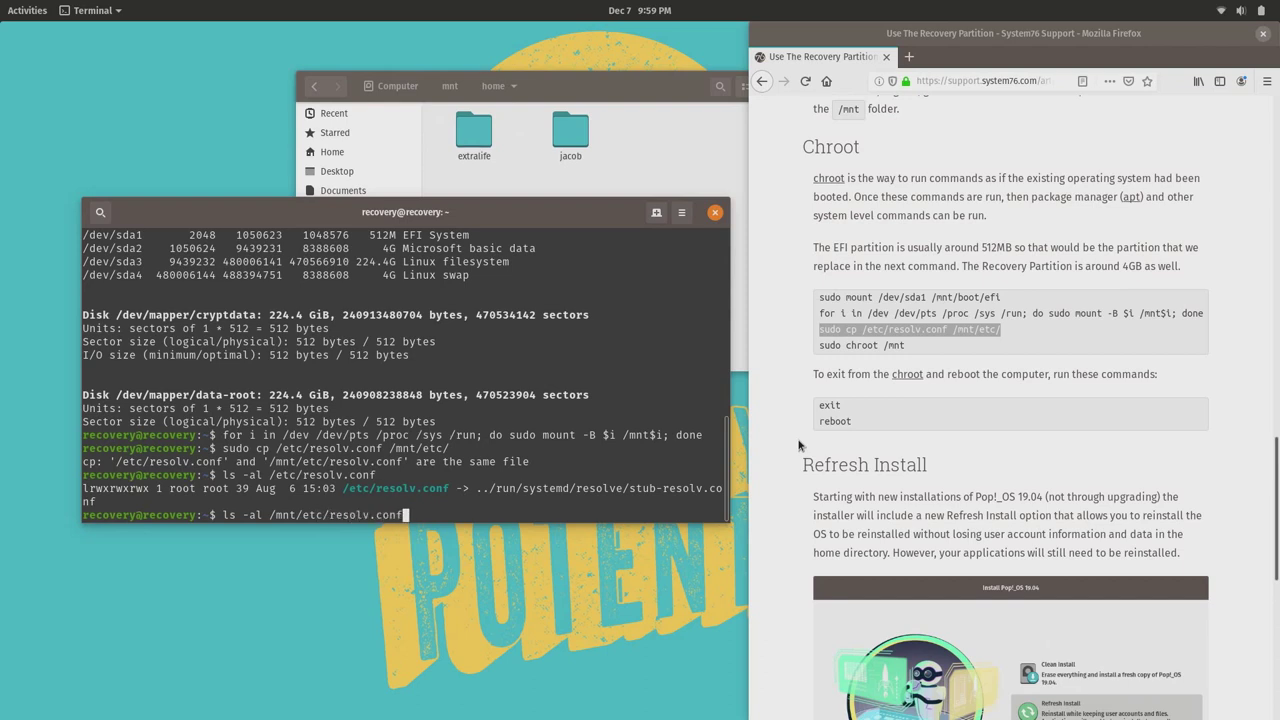
{"action": "key", "text": "Return"}
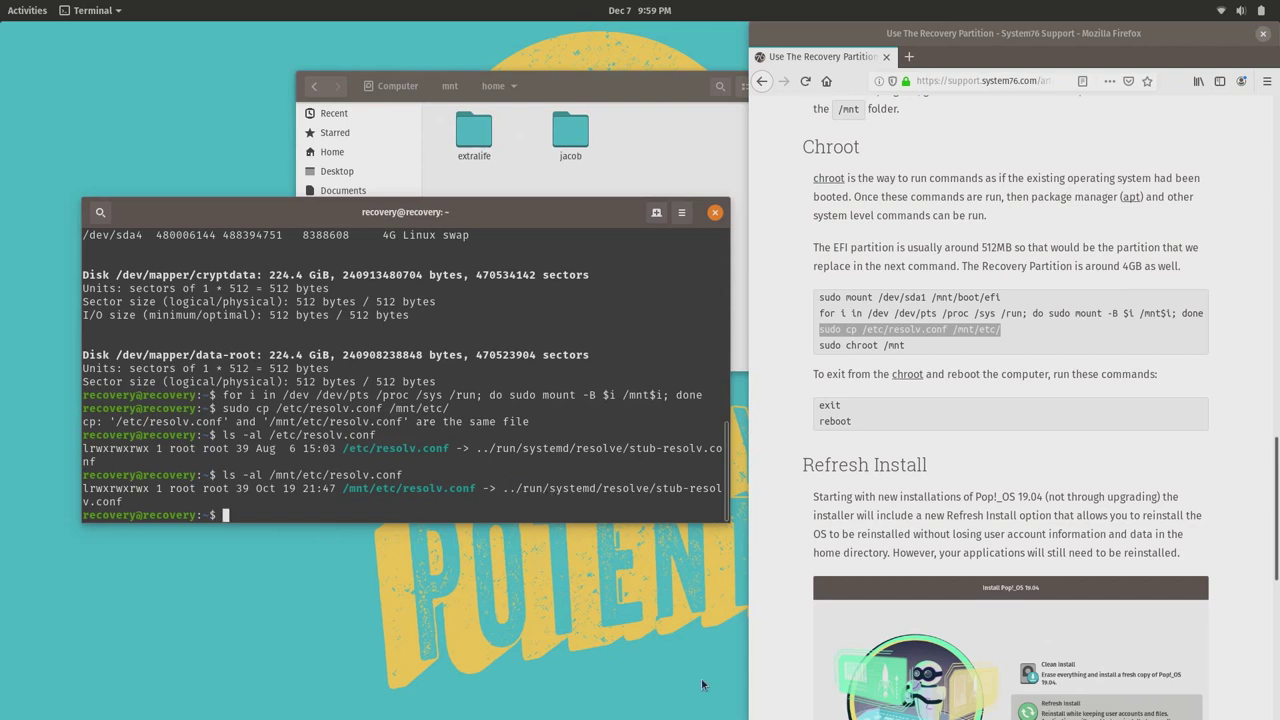
{"action": "left_click", "coordinate": [885, 330]}
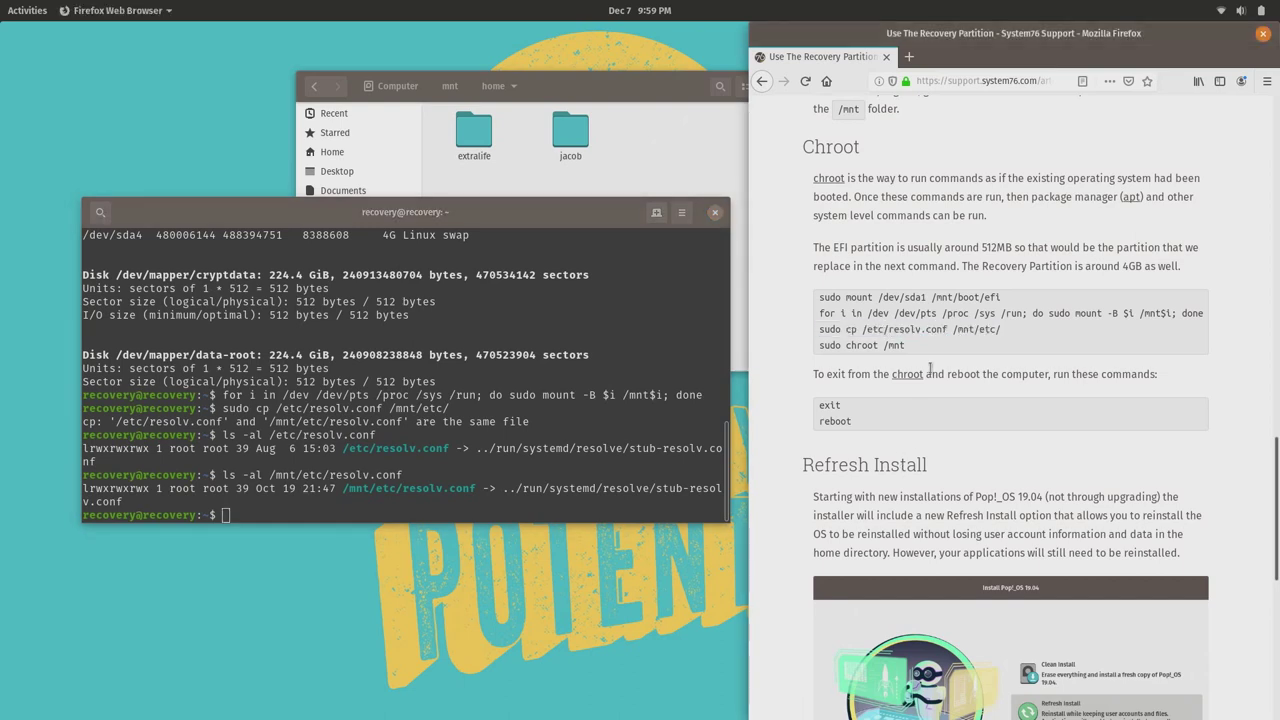
{"action": "left_click_drag", "start_coordinate": [1001, 313], "coordinate": [1022, 314]}
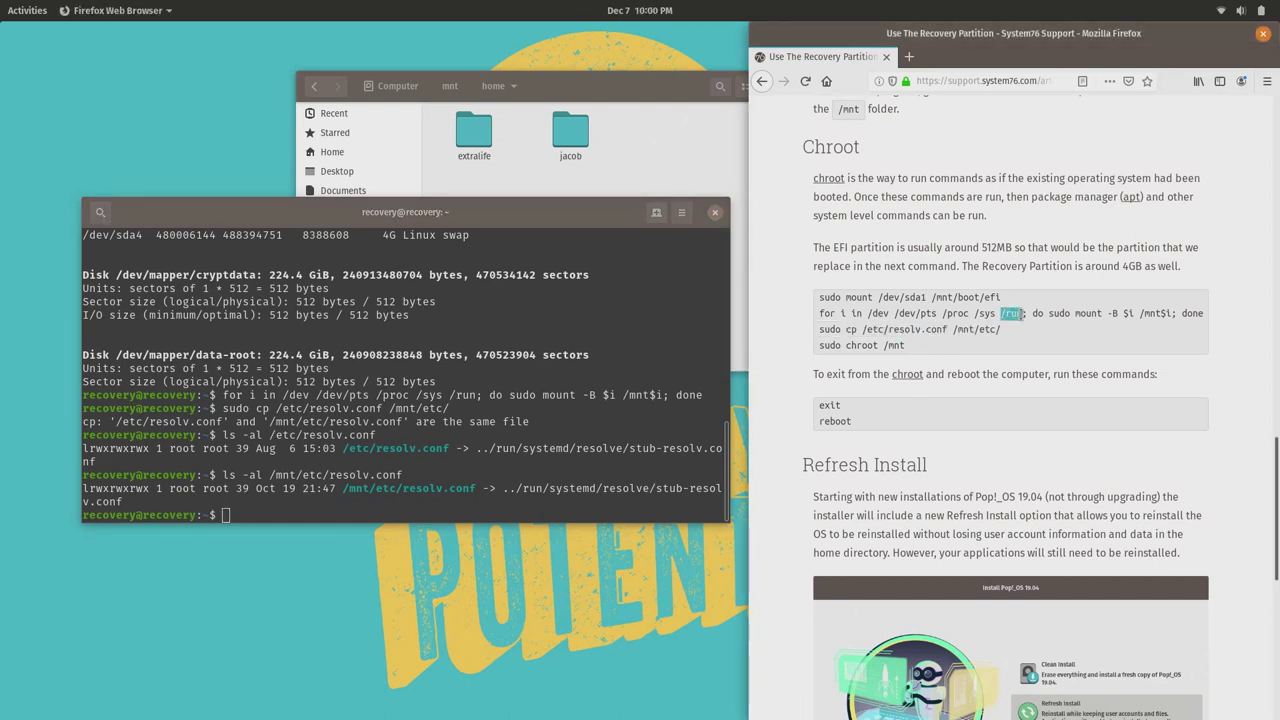
{"action": "left_click", "coordinate": [488, 530]}
{"action": "left_click_drag", "start_coordinate": [503, 488], "coordinate": [546, 488]}
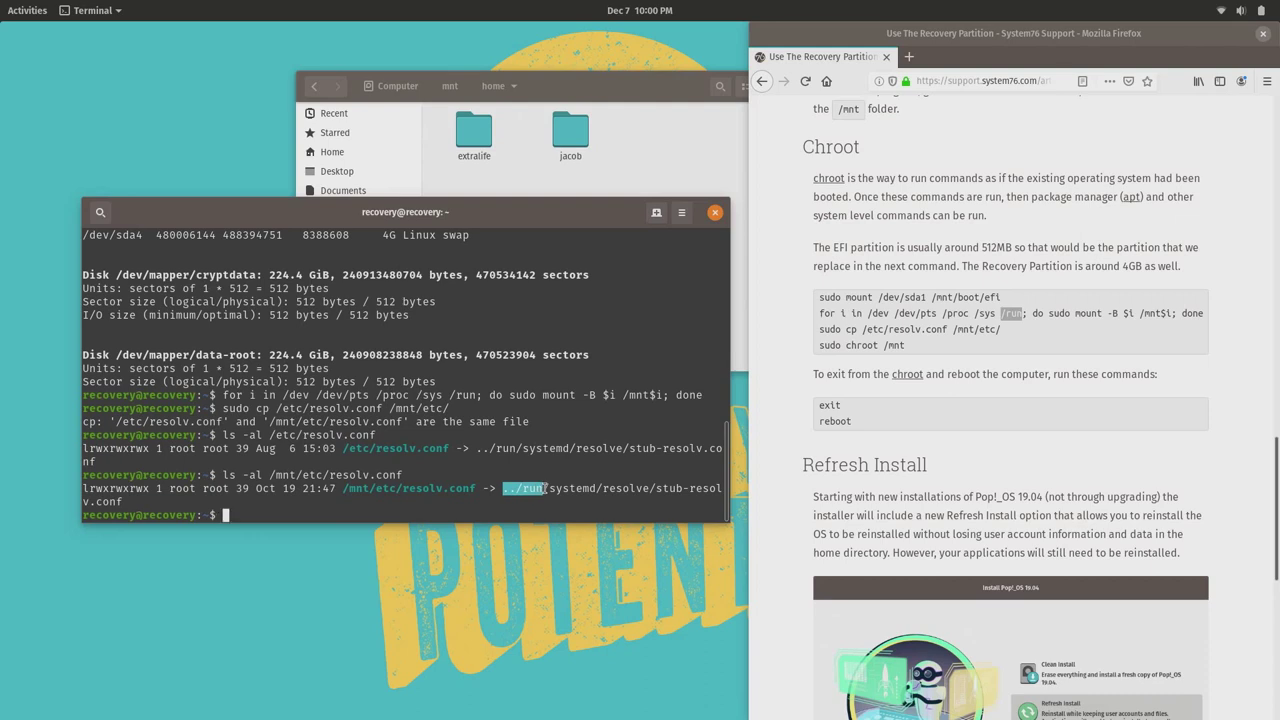
{"action": "left_click", "coordinate": [546, 488]}
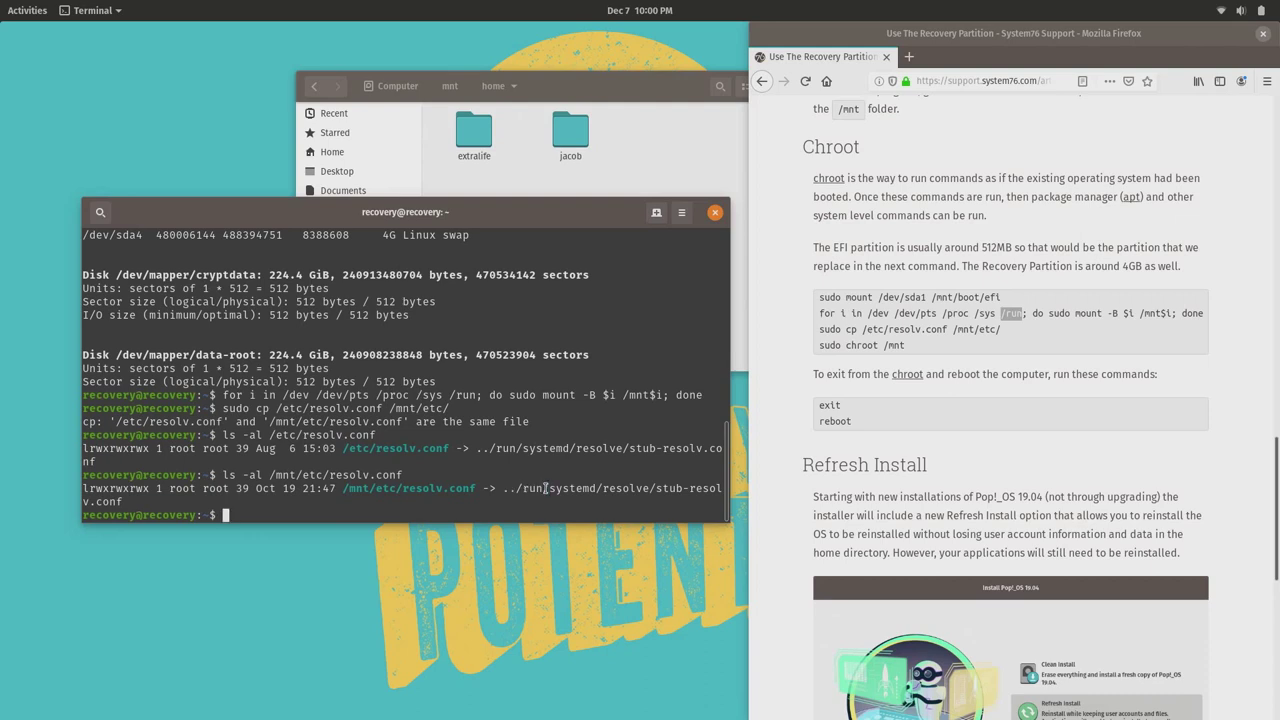
{"action": "left_click", "coordinate": [897, 329]}
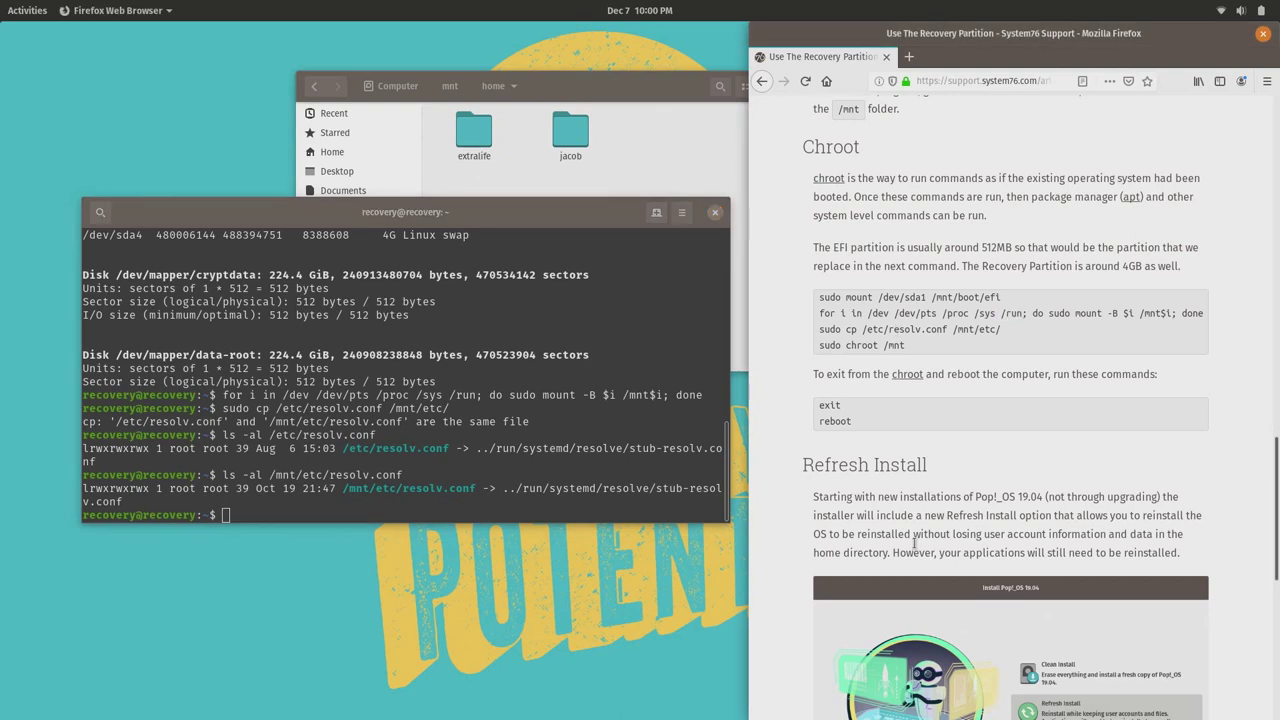
{"action": "left_click", "coordinate": [581, 422]}
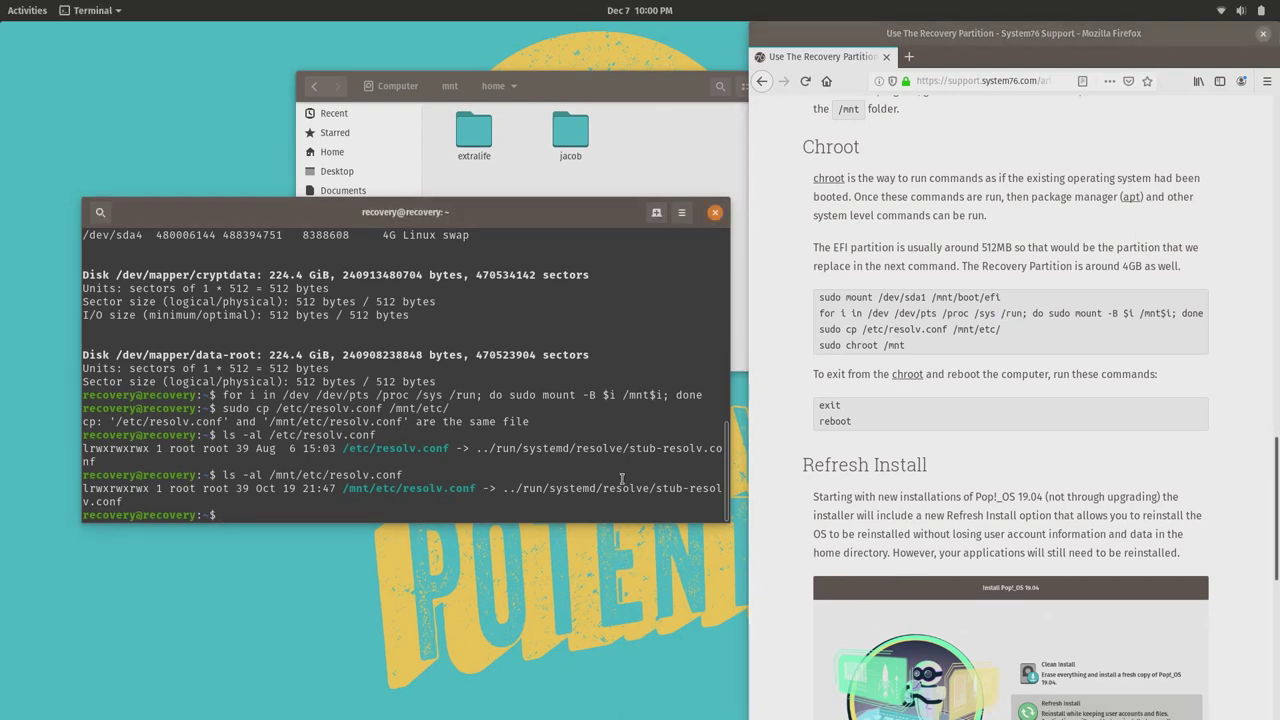
{"action": "left_click_drag", "start_coordinate": [819, 345], "coordinate": [925, 347]}
Step: Paste 'sudo chroot /mnt' from the guide and run it
{"action": "right_click", "coordinate": [885, 342]}
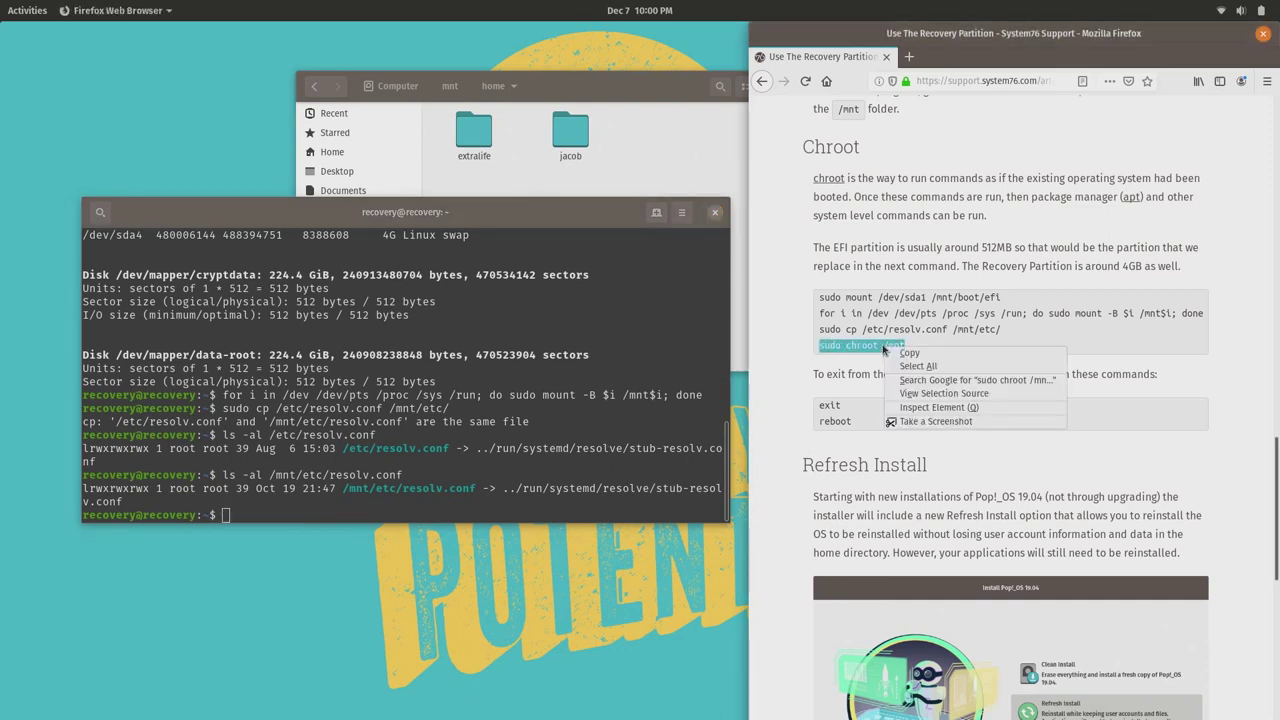
{"action": "left_click", "coordinate": [900, 353]}
{"action": "left_click", "coordinate": [668, 344]}
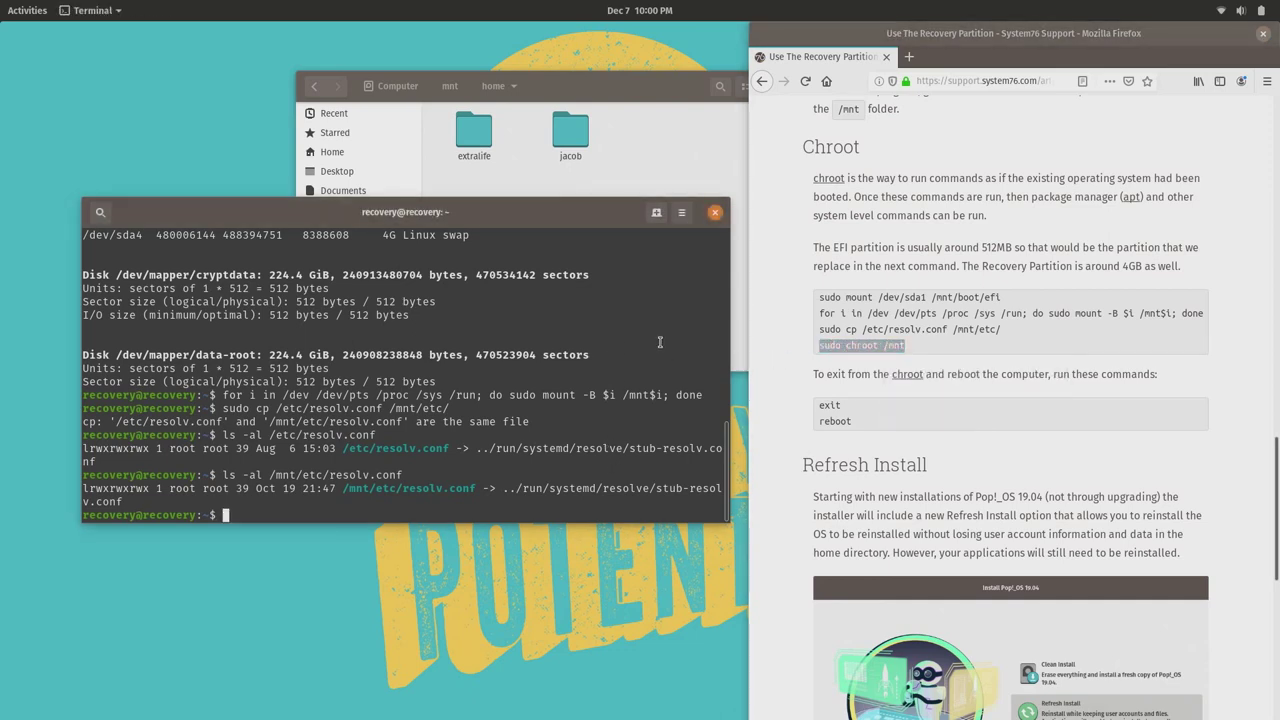
{"action": "key", "text": "ctrl+shift+v"}
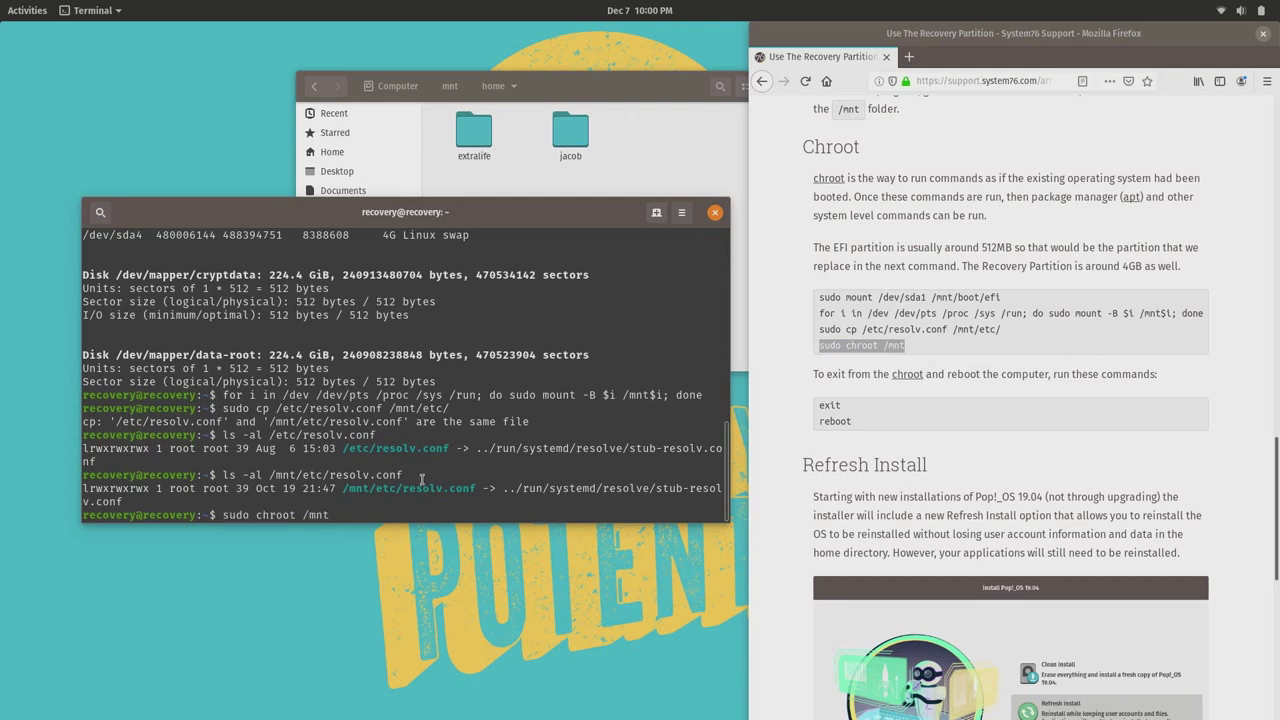
{"action": "left_click_drag", "start_coordinate": [222, 514], "coordinate": [250, 513]}
{"action": "left_click", "coordinate": [268, 514]}
{"action": "left_click_drag", "start_coordinate": [256, 514], "coordinate": [293, 514]}
{"action": "left_click", "coordinate": [305, 514]}
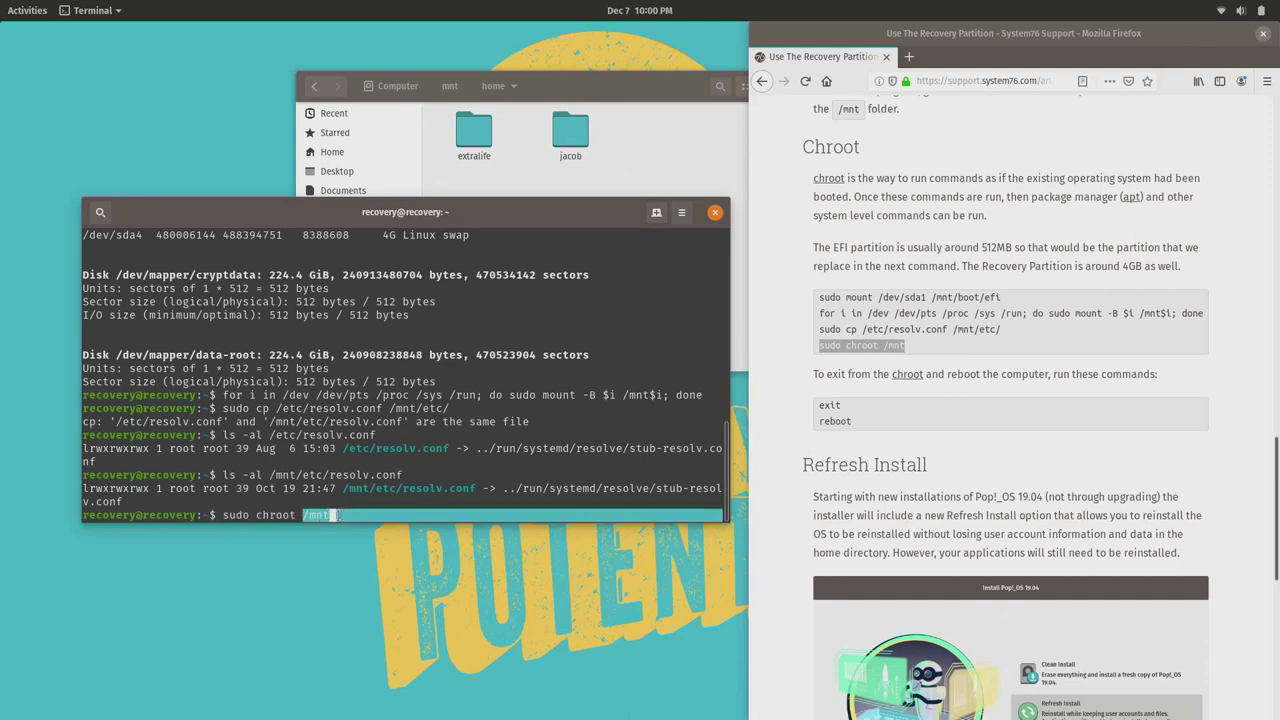
{"action": "key", "text": "Return"}
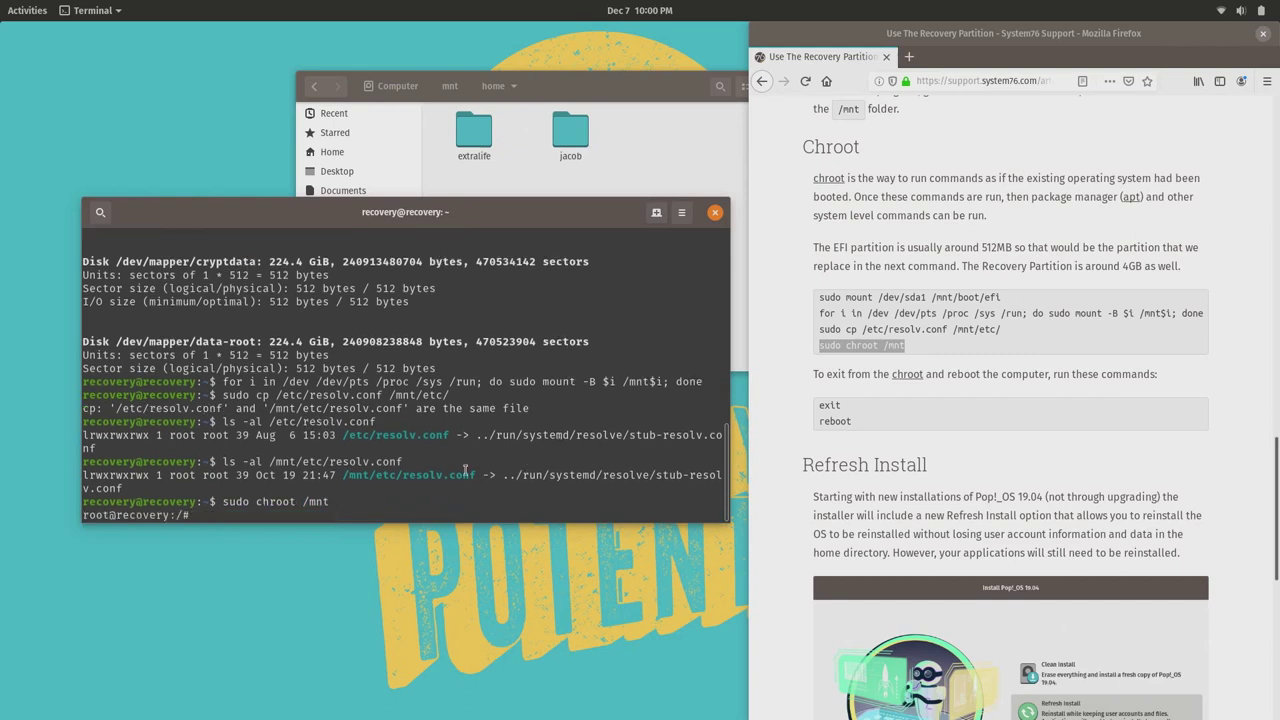
Step: Highlight root, the recovery hostname and / in the new root@recovery:/# prompt
{"action": "mouse_move", "coordinate": [84, 514]}
{"action": "left_mouse_down"}
{"action": "mouse_move", "coordinate": [167, 516]}
{"action": "mouse_move", "coordinate": [106, 517]}
{"action": "left_mouse_up"}
{"action": "left_click_drag", "start_coordinate": [114, 514], "coordinate": [166, 514]}
{"action": "left_click", "coordinate": [166, 514]}
{"action": "left_click_drag", "start_coordinate": [116, 515], "coordinate": [170, 515]}
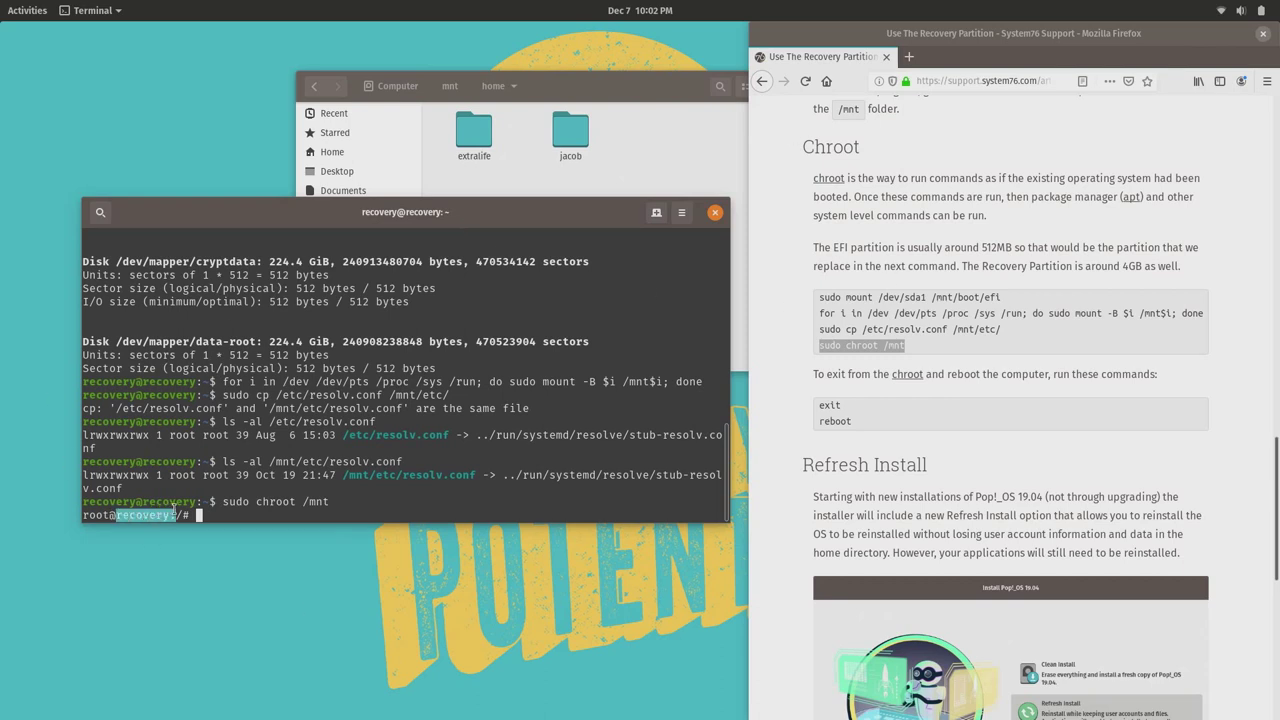
{"action": "left_click", "coordinate": [310, 495]}
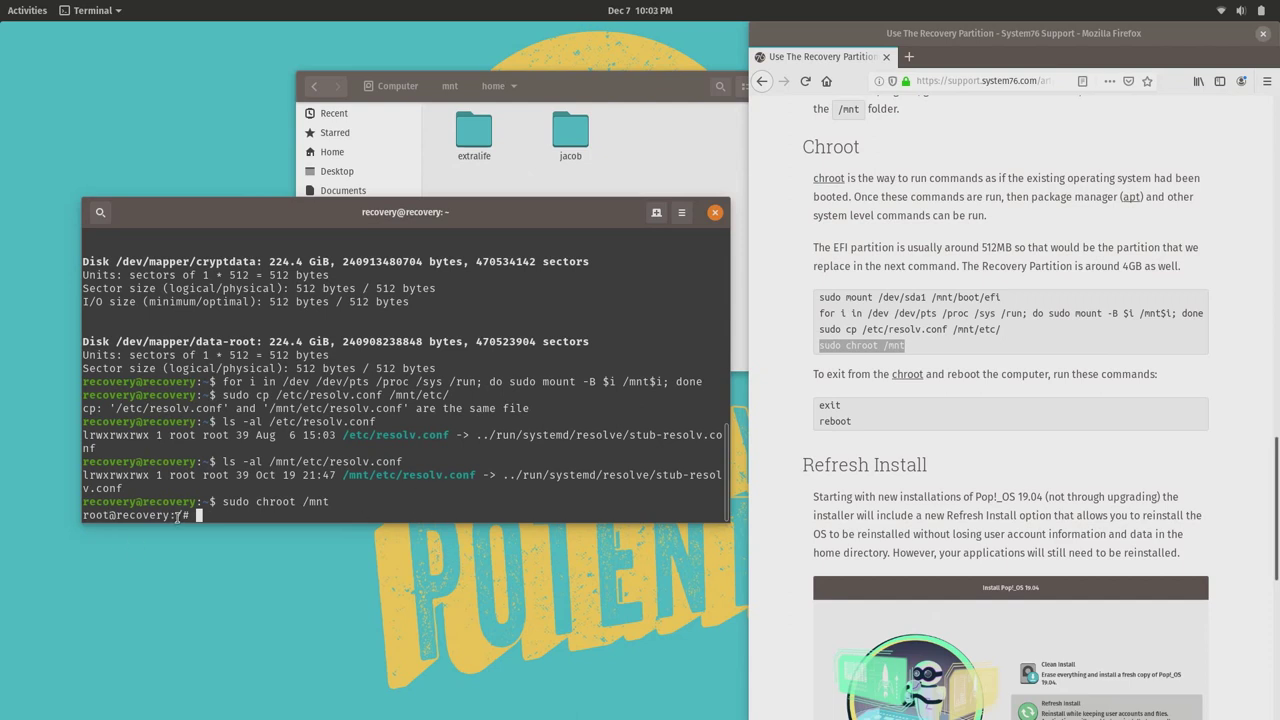
{"action": "double_click", "coordinate": [181, 514]}
{"action": "scroll", "coordinate": [1098, 455], "scroll_direction": "up", "scroll_amount": 5}
{"action": "scroll", "coordinate": [1097, 447], "scroll_direction": "down", "scroll_amount": 5}
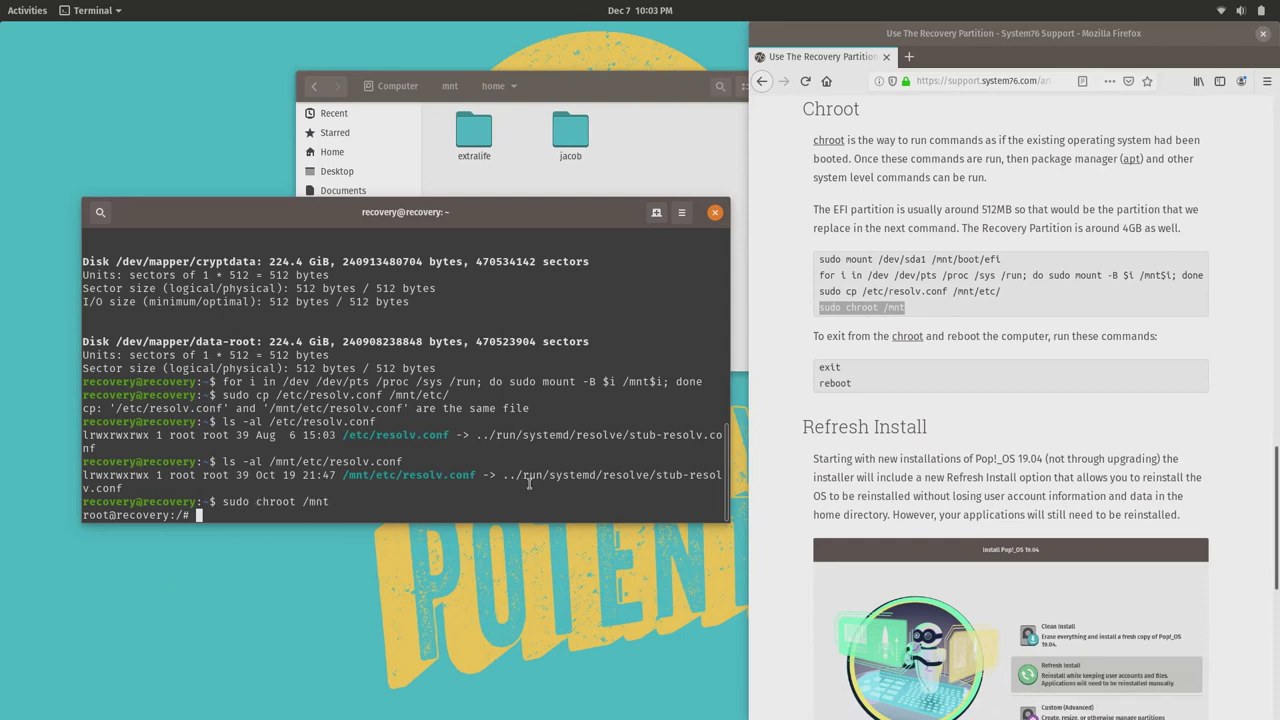
Step: Run 'cd /home' and 'ls' in the chroot, showing the extralife and jacob folders
{"action": "type", "text": "cd /home"}
{"action": "key", "text": "Return"}
{"action": "type", "text": "ls"}
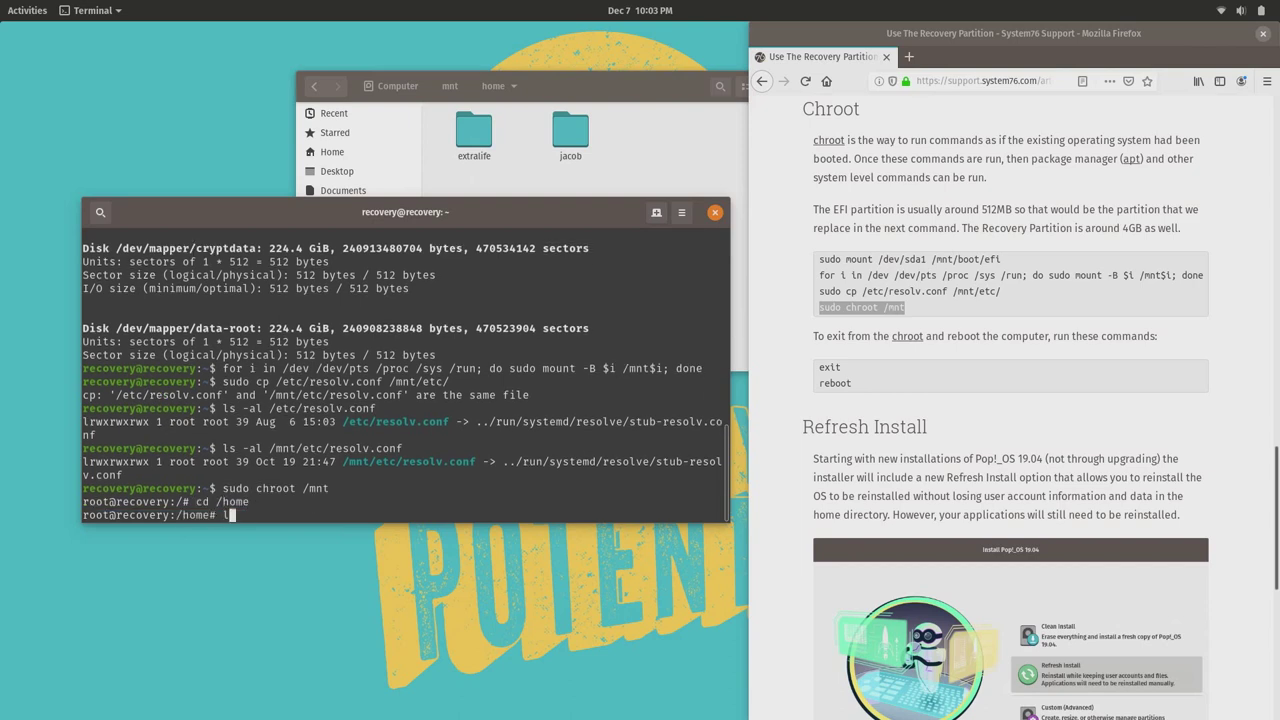
{"action": "key", "text": "Return"}
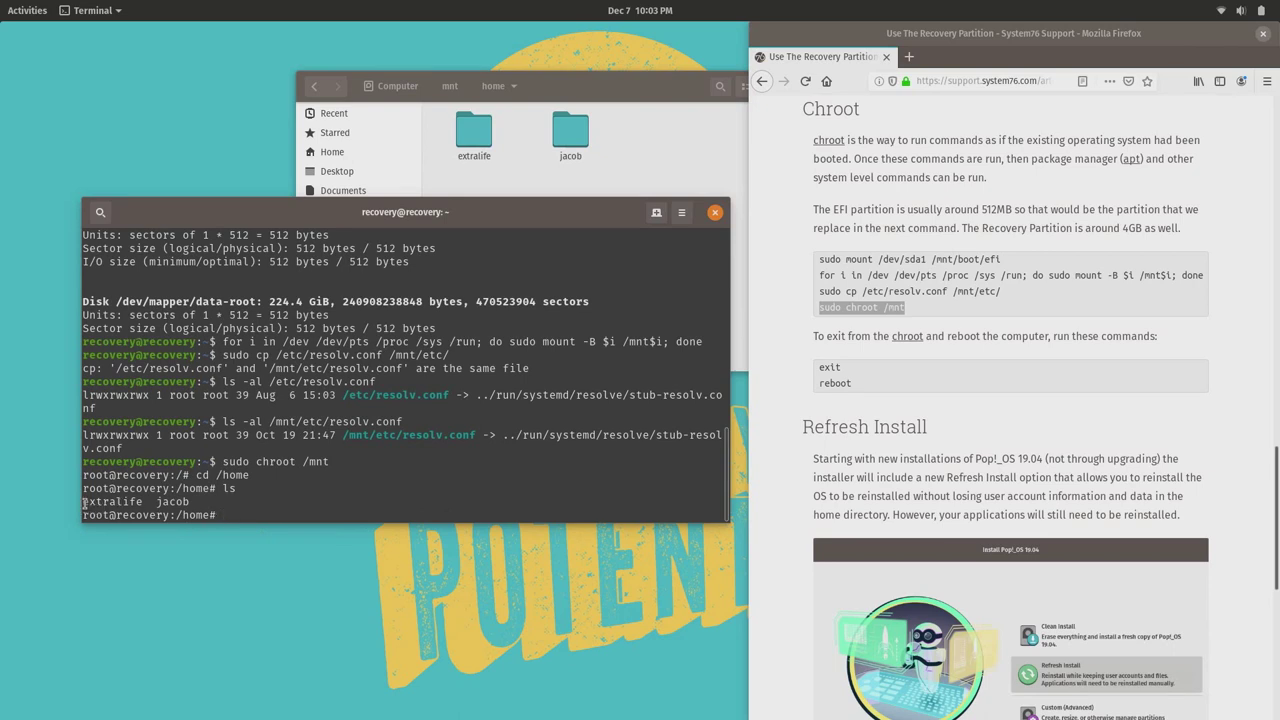
{"action": "left_click_drag", "start_coordinate": [82, 501], "coordinate": [208, 489]}
{"action": "left_click_drag", "start_coordinate": [86, 501], "coordinate": [189, 502]}
Step: In a second terminal, list /home showing only recovery, then close that window
{"action": "left_click", "coordinate": [27, 10]}
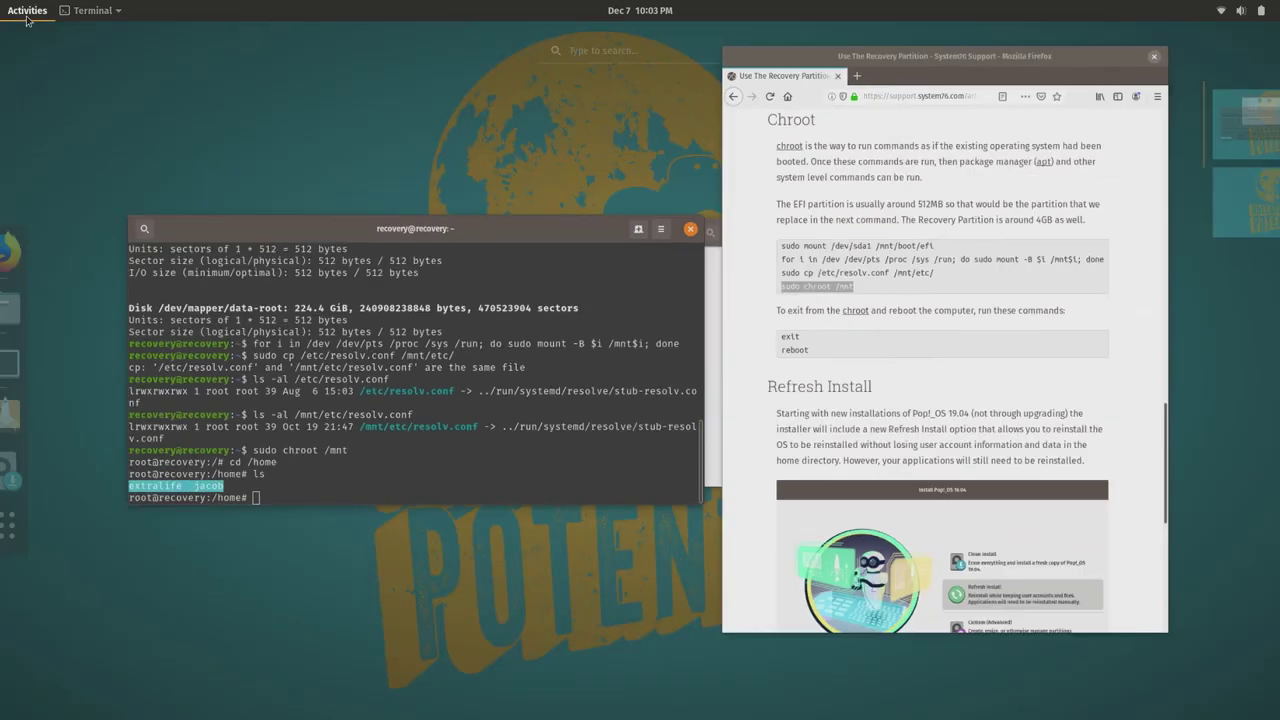
{"action": "middle_click", "coordinate": [30, 363]}
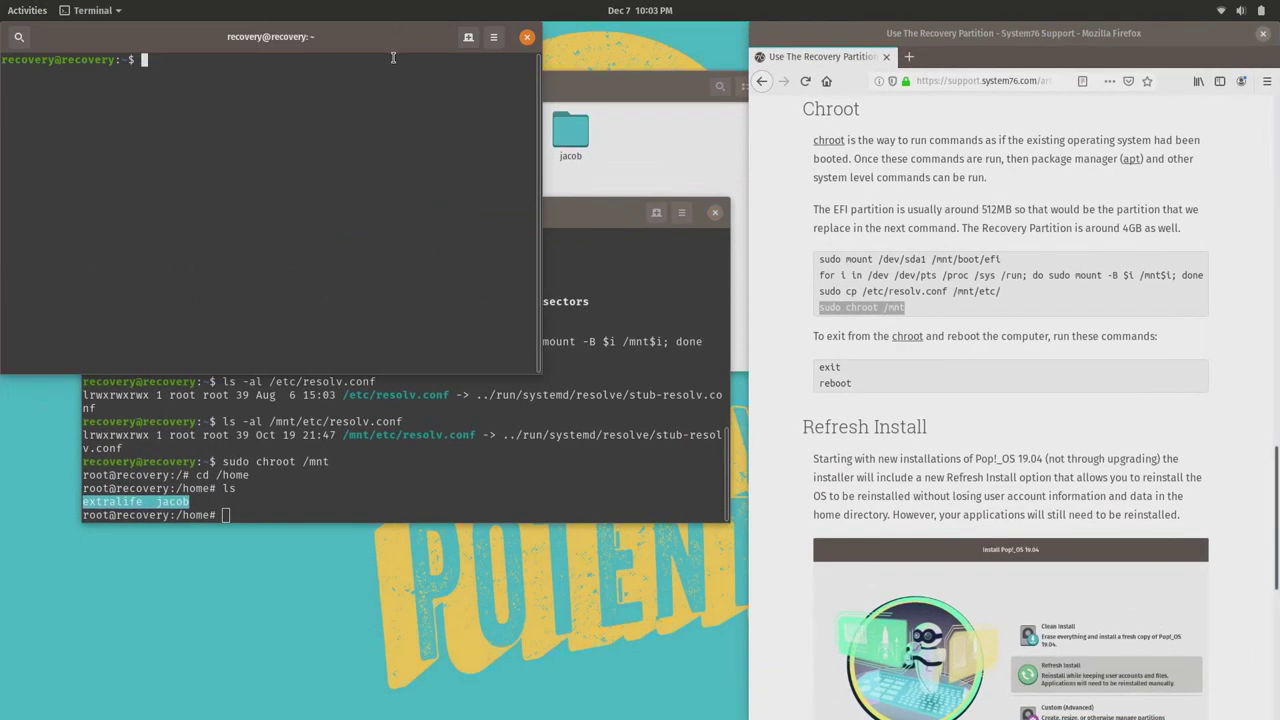
{"action": "type", "text": "cd /home"}
{"action": "key", "text": "Return"}
{"action": "type", "text": "ls"}
{"action": "key", "text": "Return"}
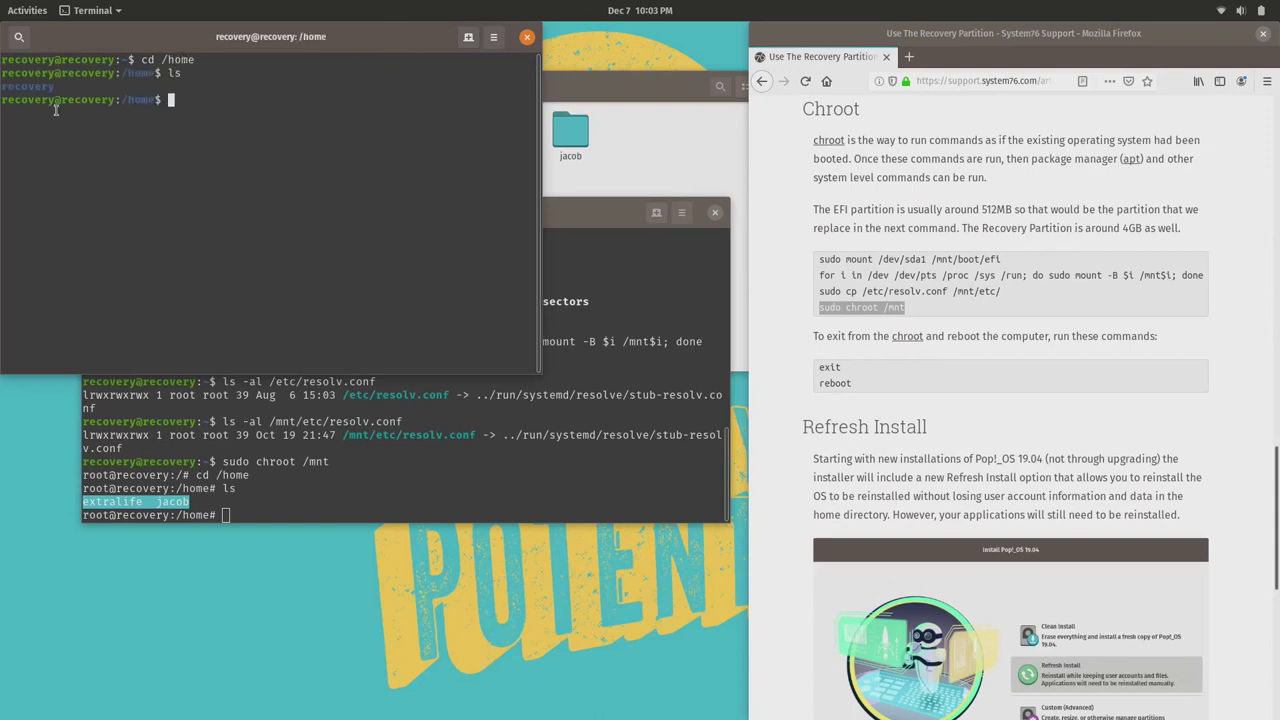
{"action": "left_click_drag", "start_coordinate": [5, 87], "coordinate": [51, 87]}
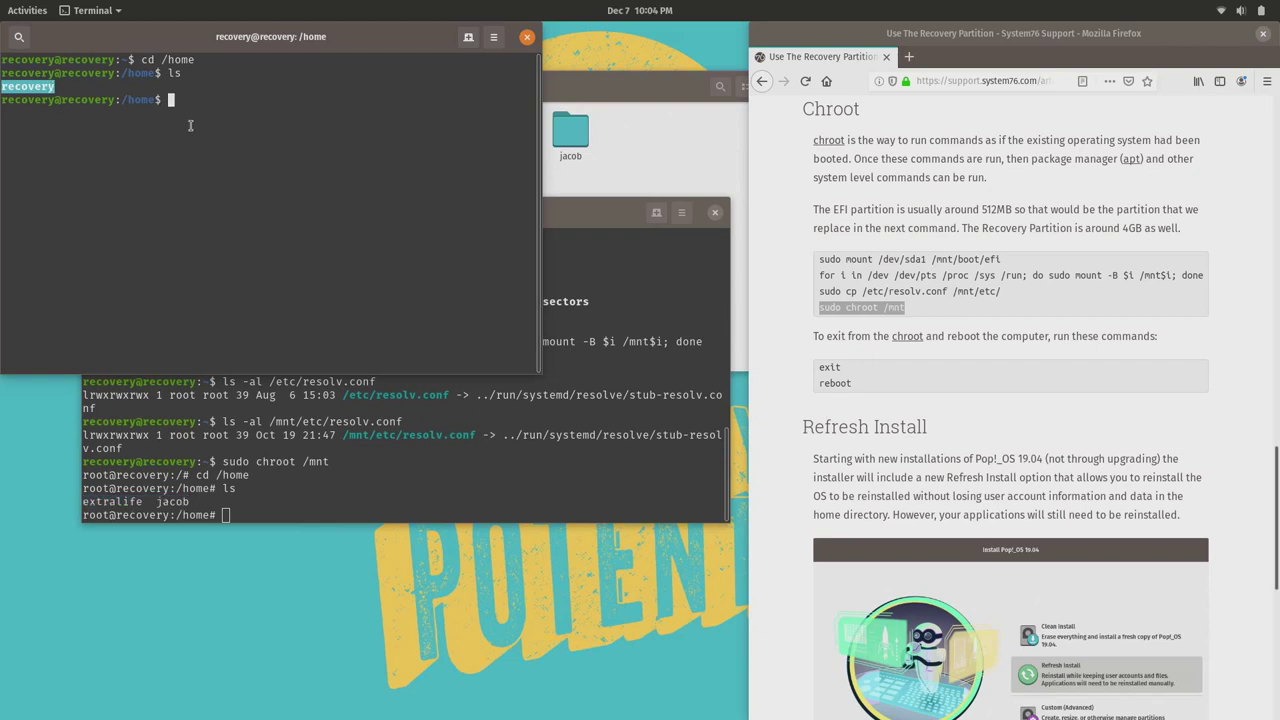
{"action": "left_click", "coordinate": [105, 82]}
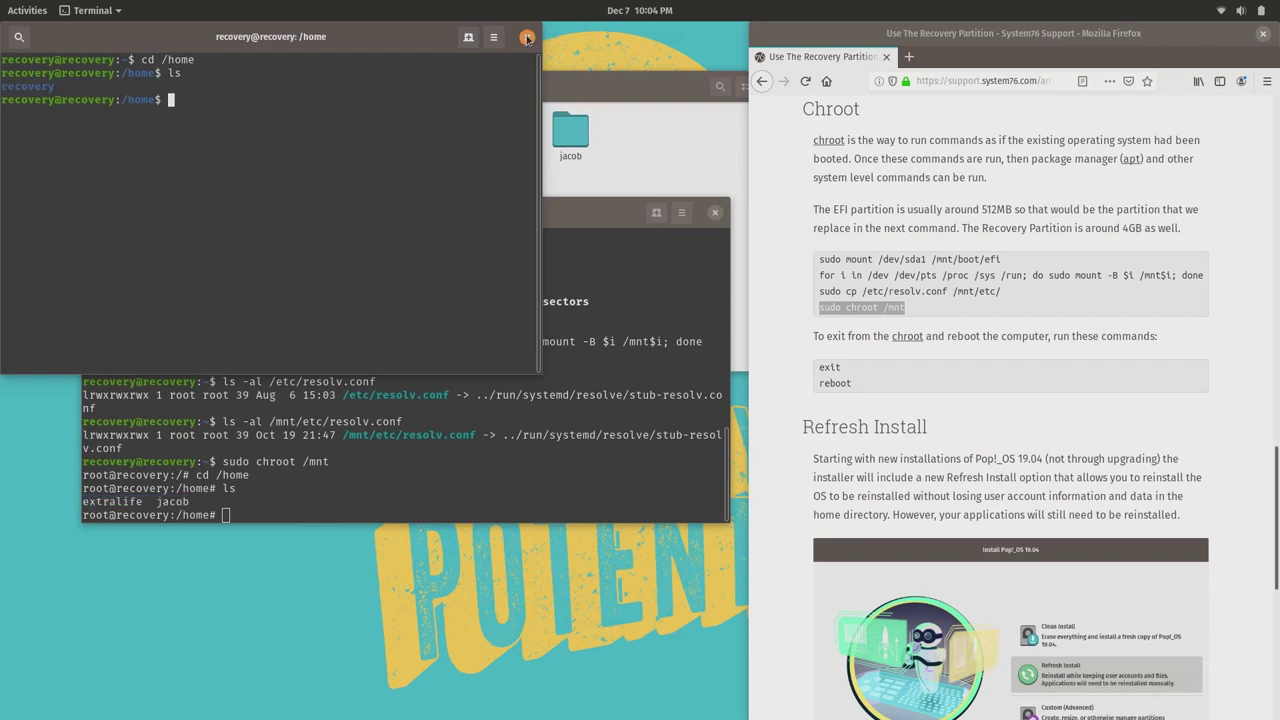
{"action": "left_click", "coordinate": [527, 38]}
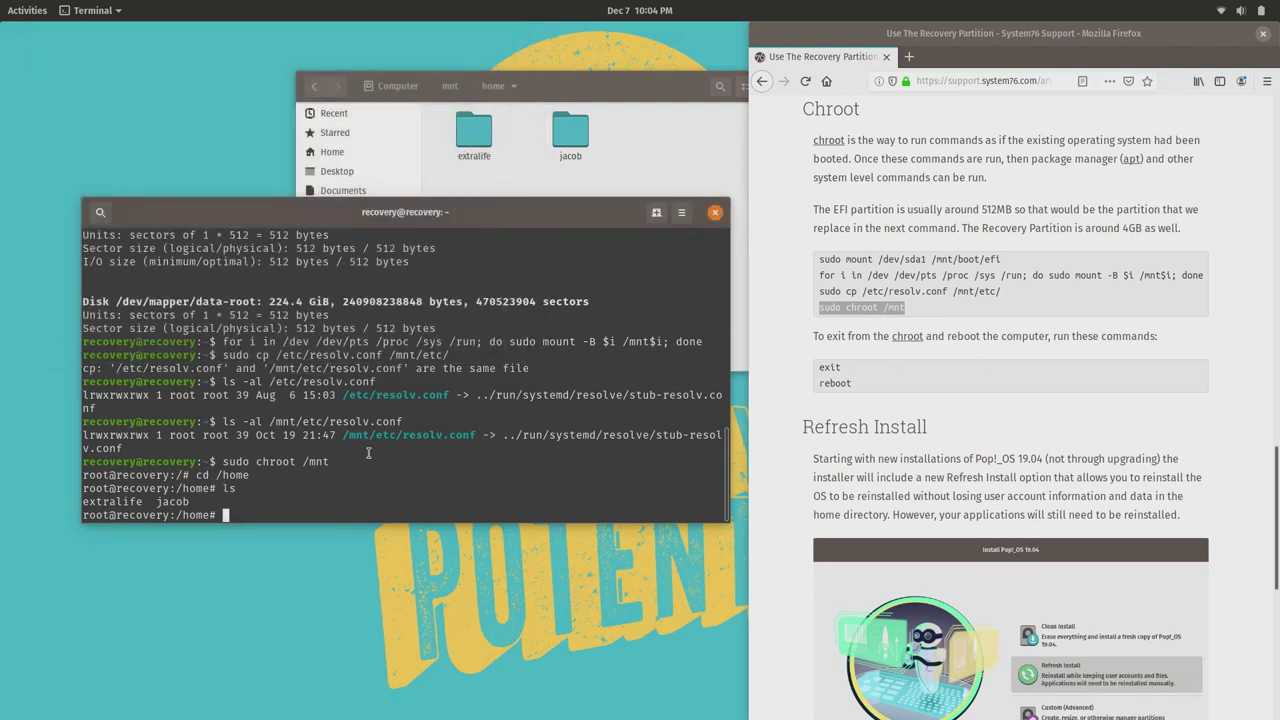
Step: Find 'package' on the support list and open Fix Package Manager Issues in a new tab
{"action": "left_click", "coordinate": [762, 81]}
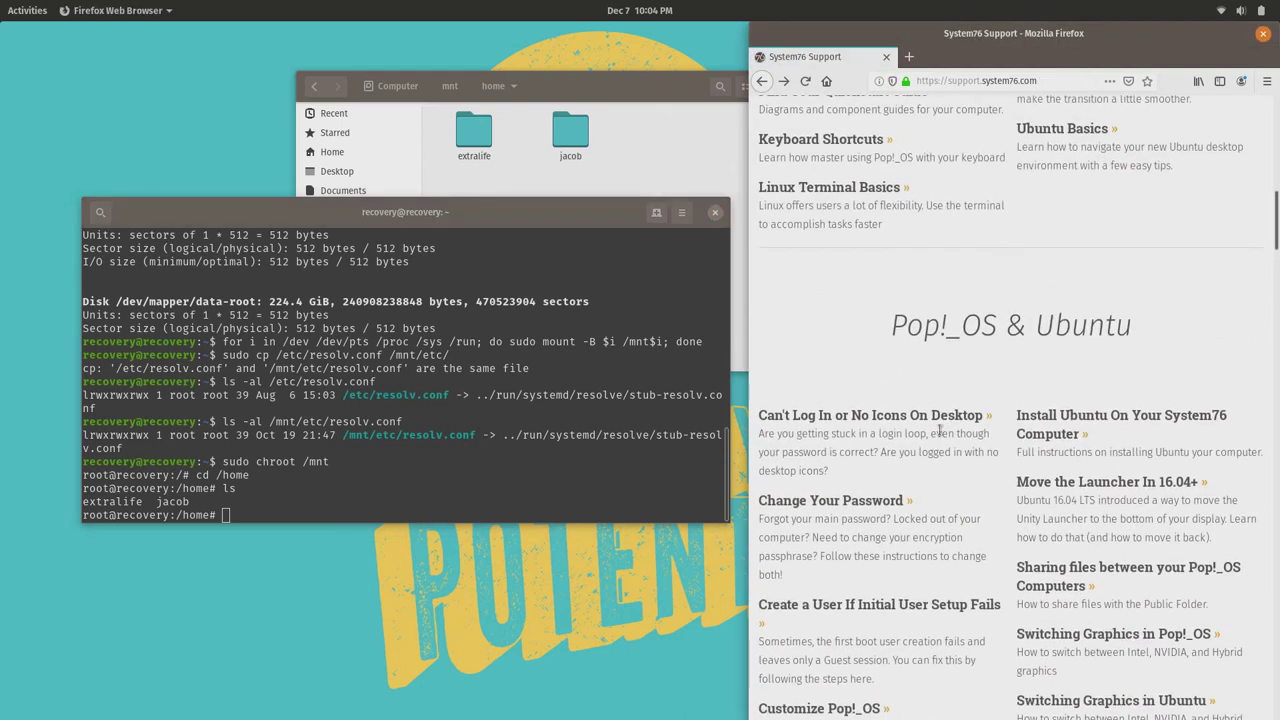
{"action": "scroll", "coordinate": [940, 428], "scroll_direction": "down", "scroll_amount": 3}
{"action": "scroll", "coordinate": [950, 400], "scroll_direction": "down", "scroll_amount": 3}
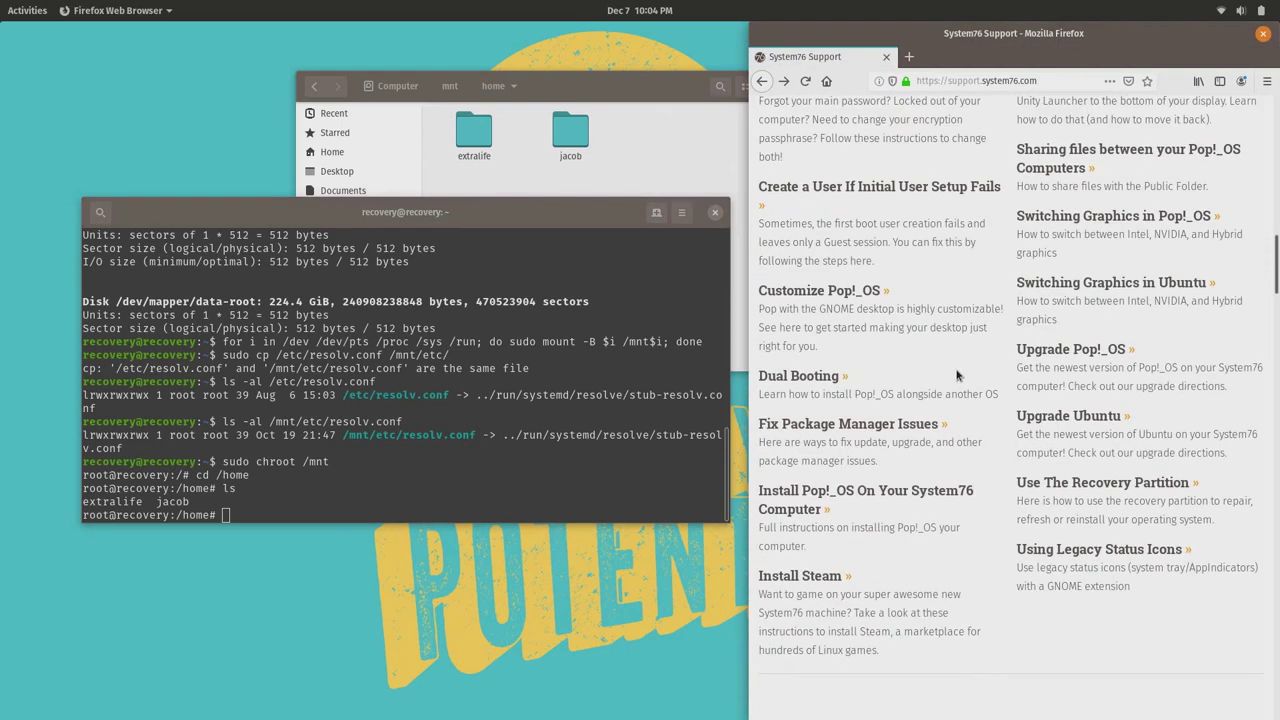
{"action": "key", "text": "ctrl+f"}
{"action": "type", "text": "package"}
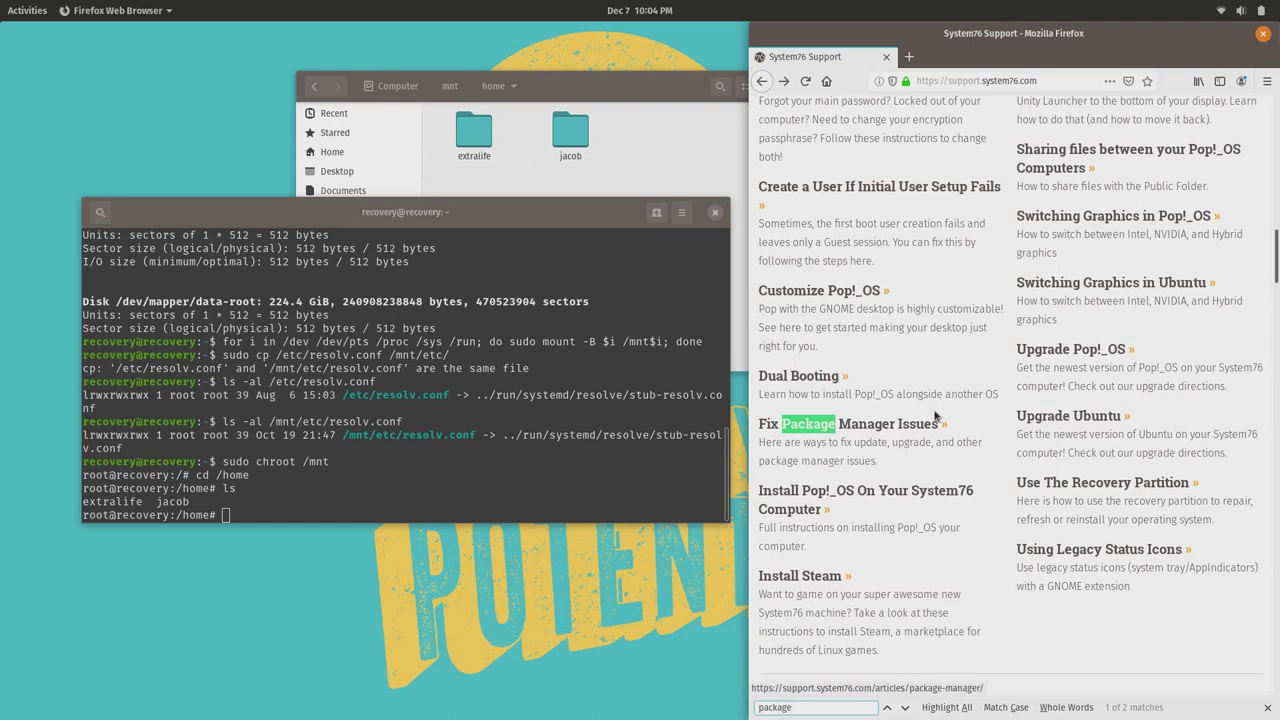
{"action": "left_click", "coordinate": [935, 416]}
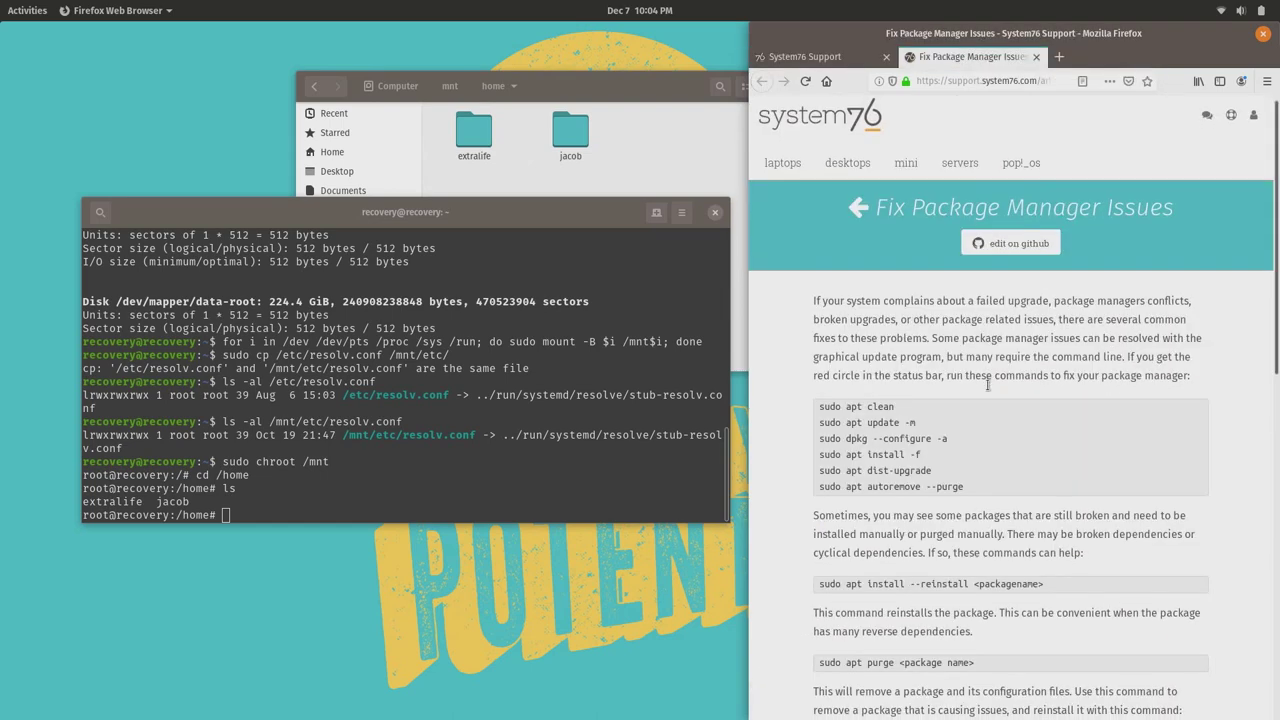
{"action": "scroll", "coordinate": [988, 385], "scroll_direction": "down", "scroll_amount": 3}
Step: Enlarge the terminal window and select the apt commands in the guide
{"action": "left_click", "coordinate": [612, 405]}
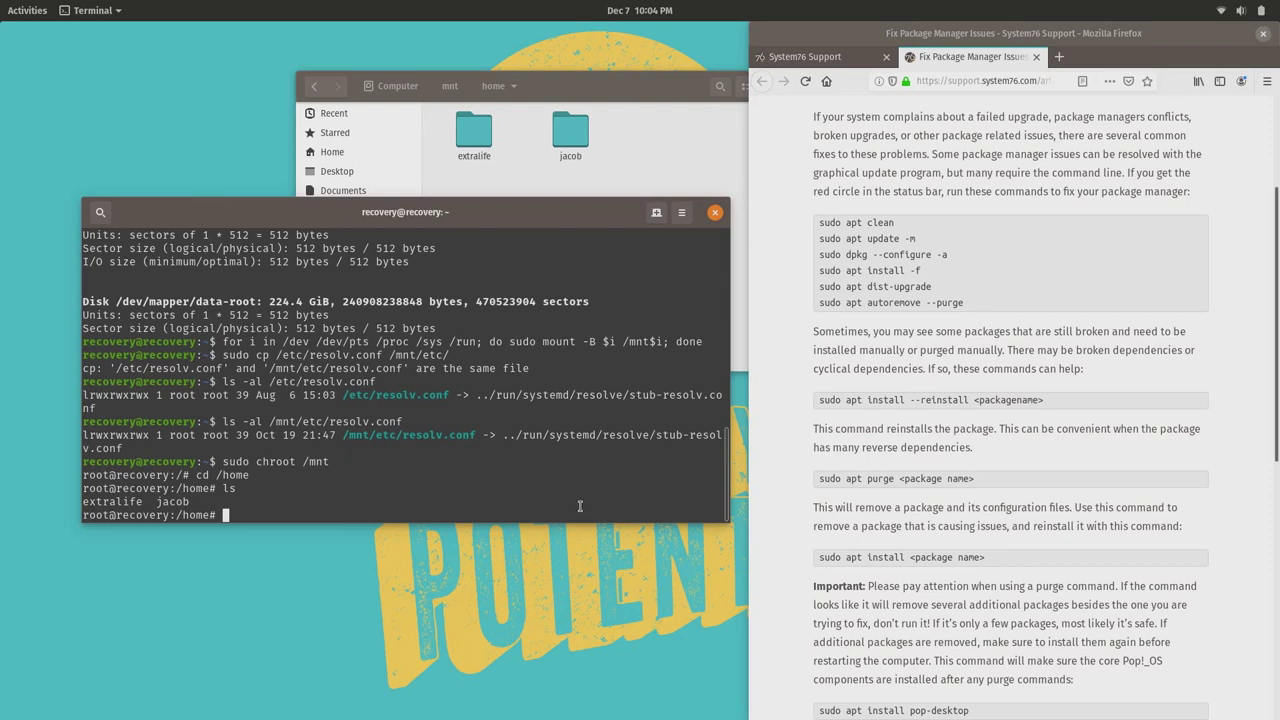
{"action": "left_click_drag", "start_coordinate": [77, 193], "coordinate": [51, 165]}
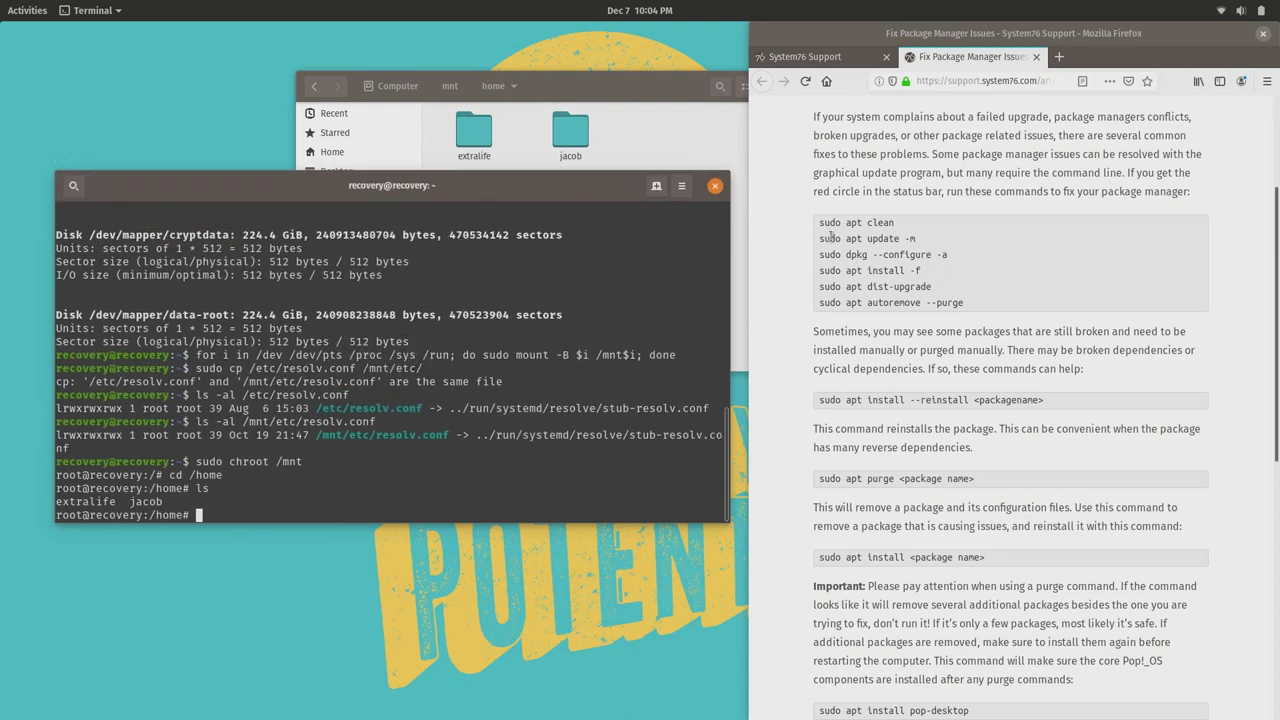
{"action": "left_click_drag", "start_coordinate": [819, 224], "coordinate": [980, 314]}
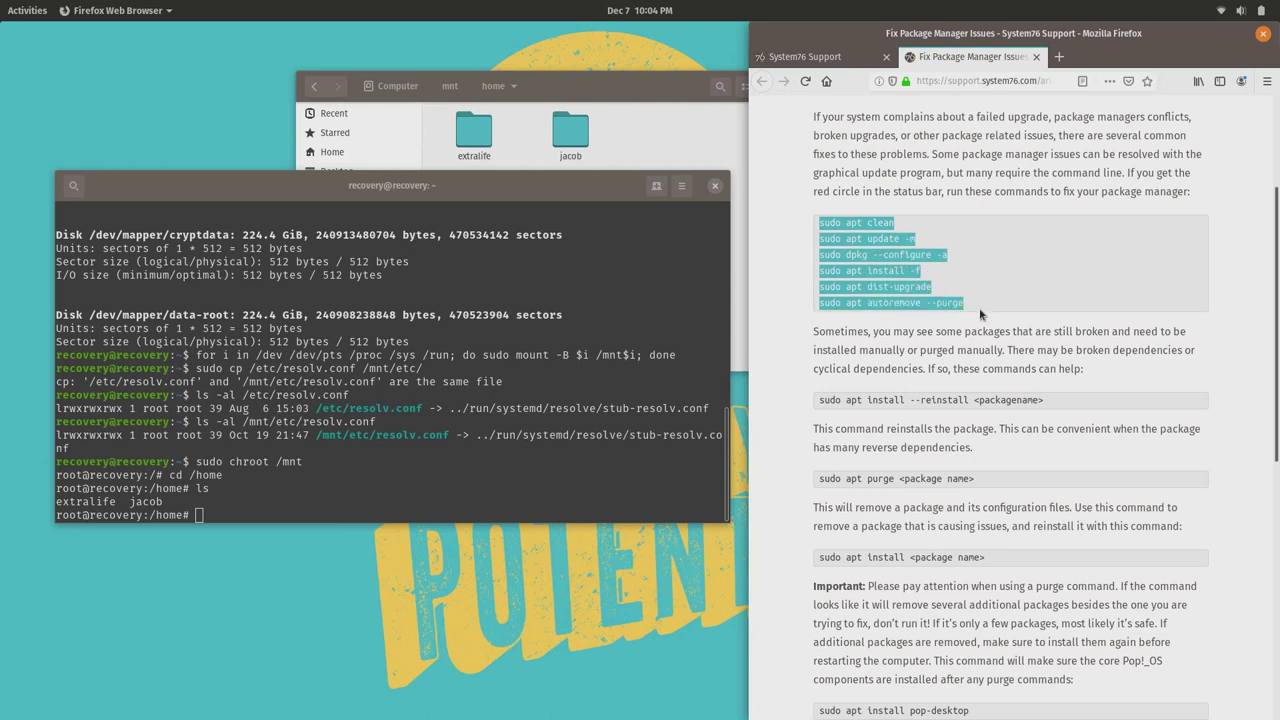
Step: Run 'apt clean' in the chroot, dropping the unneeded sudo prefix
{"action": "left_click", "coordinate": [695, 392]}
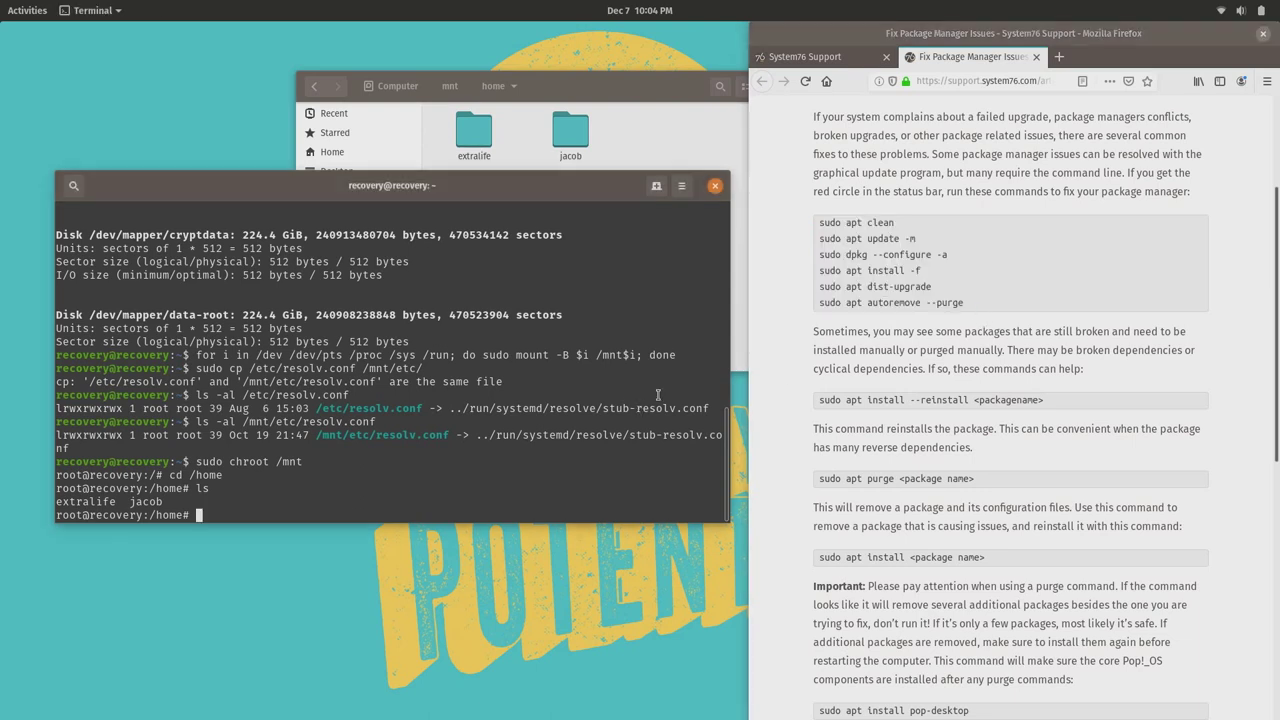
{"action": "type", "text": "sudo apt clean"}
{"action": "key", "text": "Home"}
{"action": "key", "text": "Delete"}
{"action": "key", "text": "Delete"}
{"action": "key", "text": "Delete"}
{"action": "key", "text": "Delete"}
{"action": "key", "text": "Delete"}
{"action": "key", "text": "End"}
{"action": "left_click_drag", "start_coordinate": [196, 461], "coordinate": [223, 461]}
{"action": "left_click", "coordinate": [247, 455]}
{"action": "key", "text": "Return"}
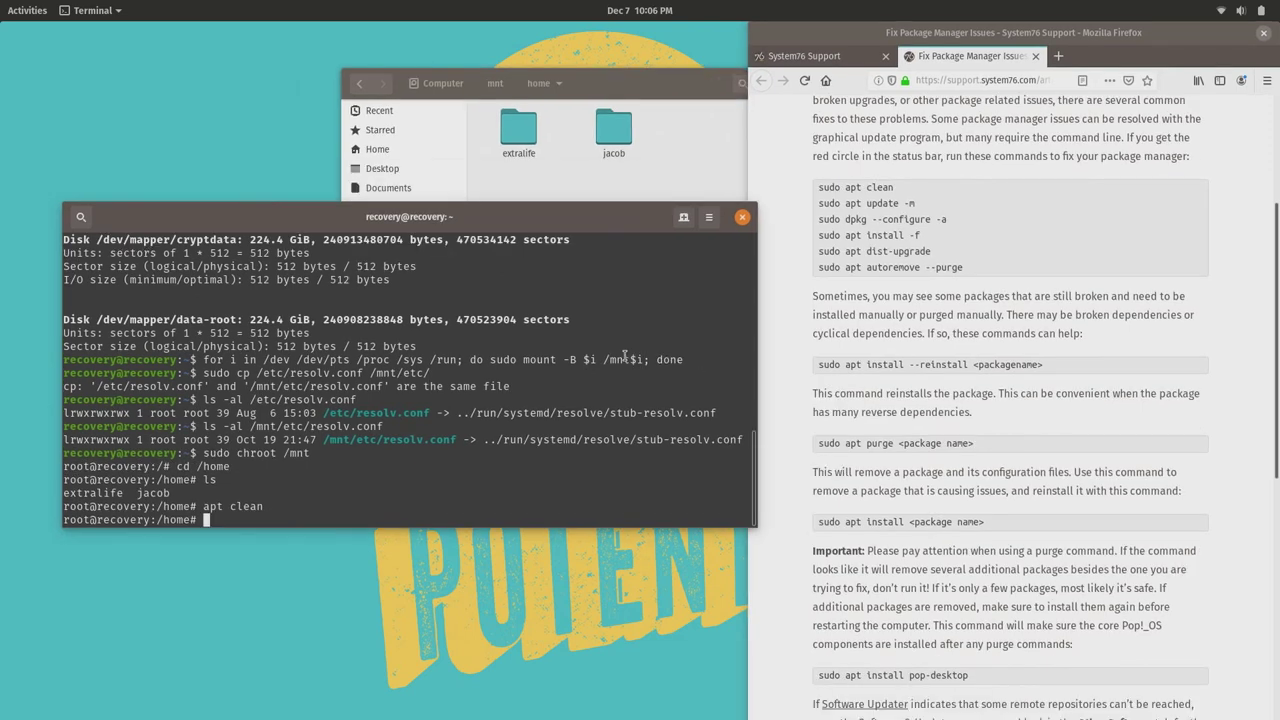
Step: Run 'apt update -m' and scroll through its output showing 6 upgradable packages
{"action": "type", "text": "apt update -m"}
{"action": "key", "text": "Return"}
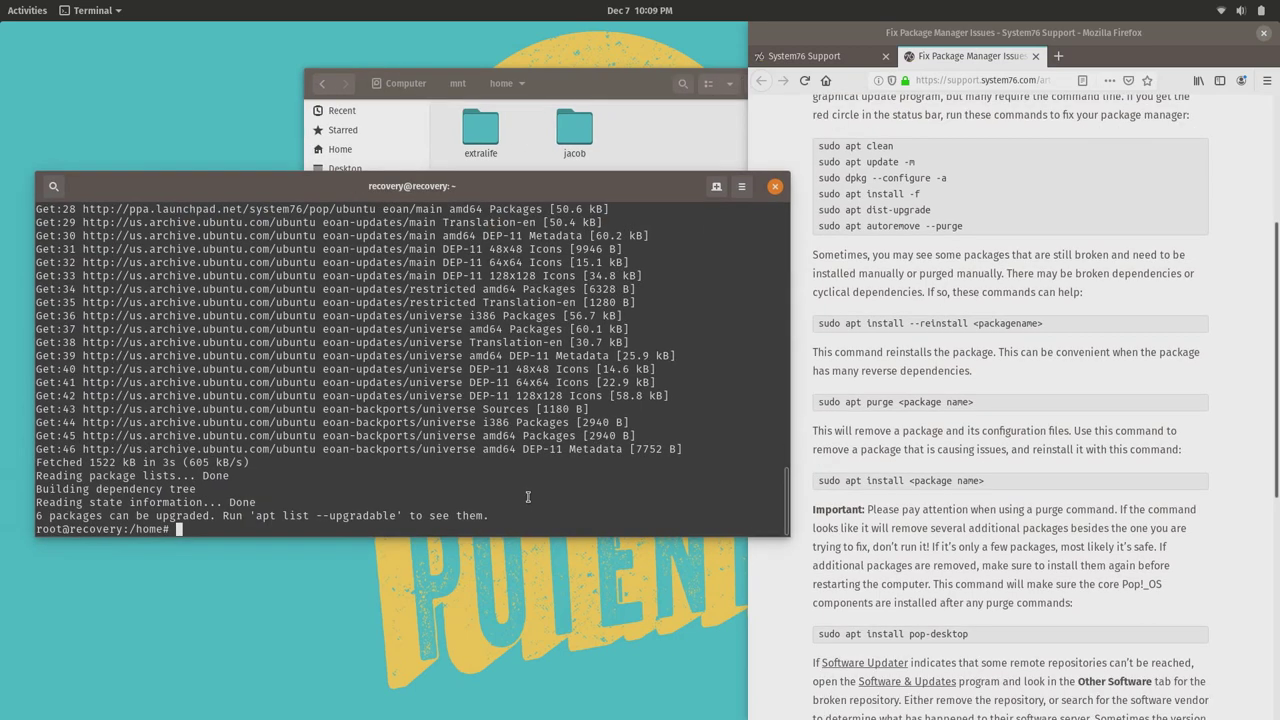
{"action": "scroll", "coordinate": [528, 497], "scroll_direction": "up", "scroll_amount": 8}
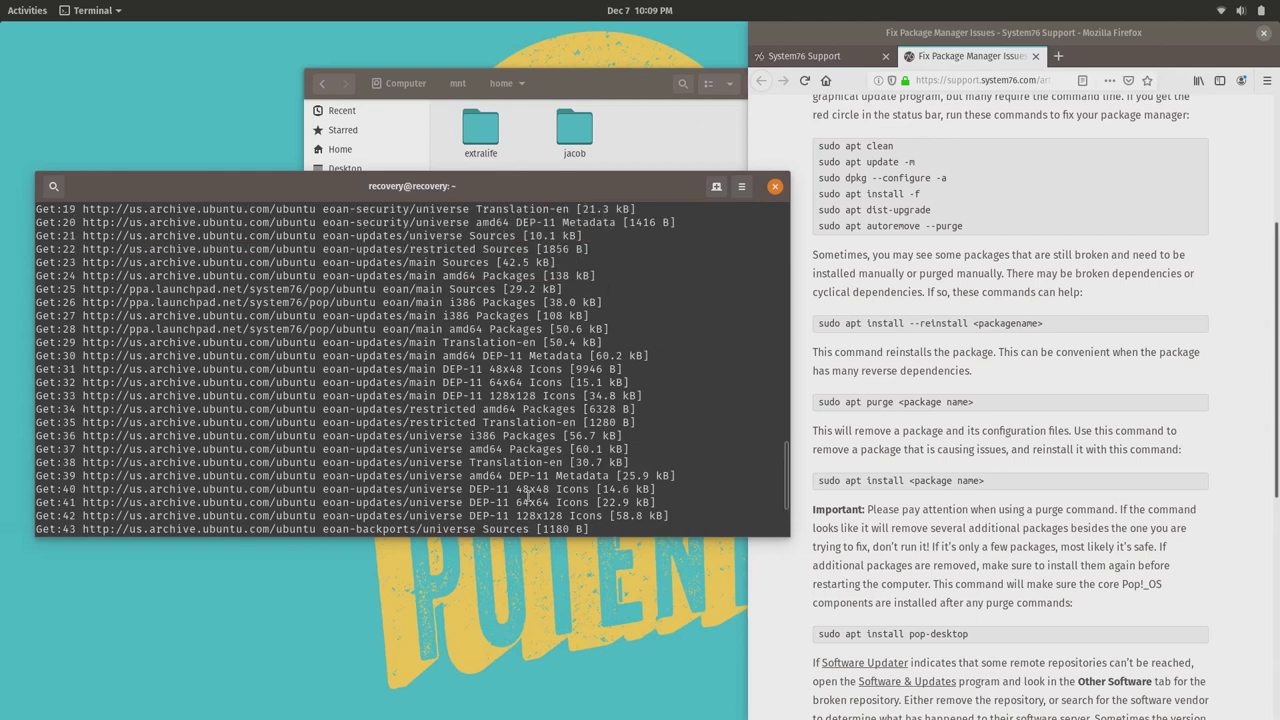
{"action": "scroll", "coordinate": [528, 497], "scroll_direction": "up", "scroll_amount": 4}
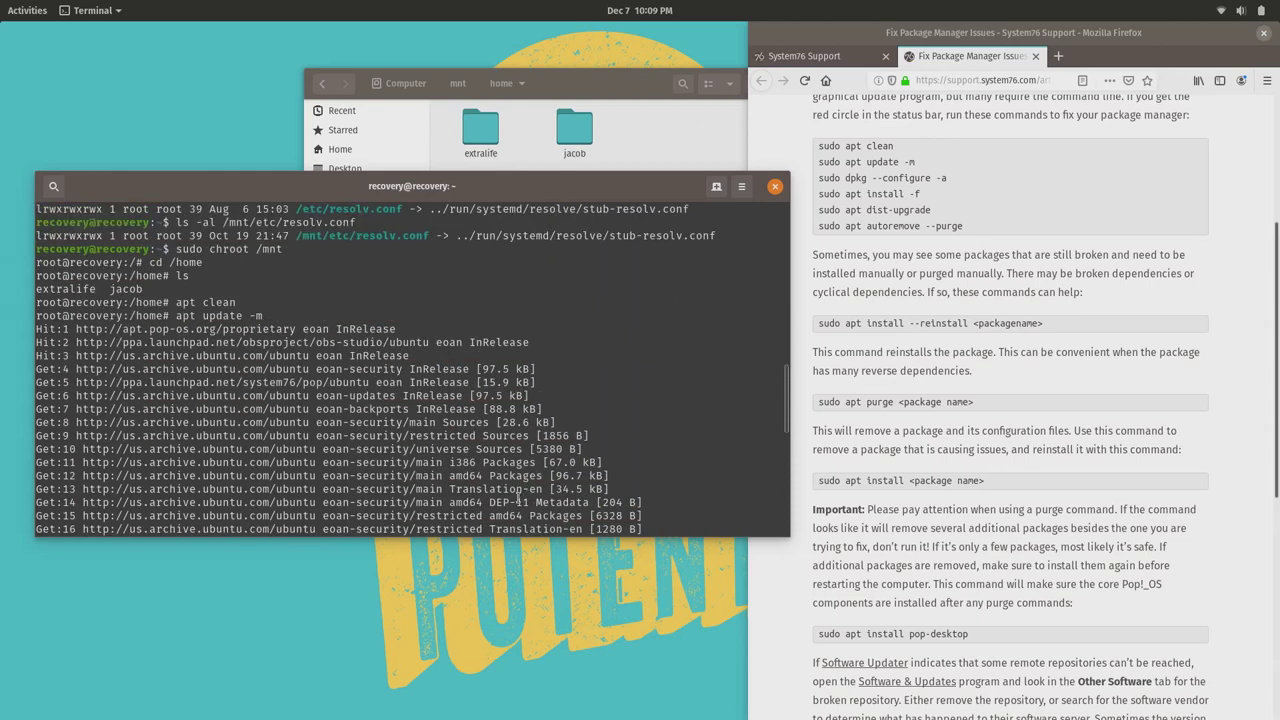
{"action": "scroll", "coordinate": [403, 444], "scroll_direction": "down", "scroll_amount": 4}
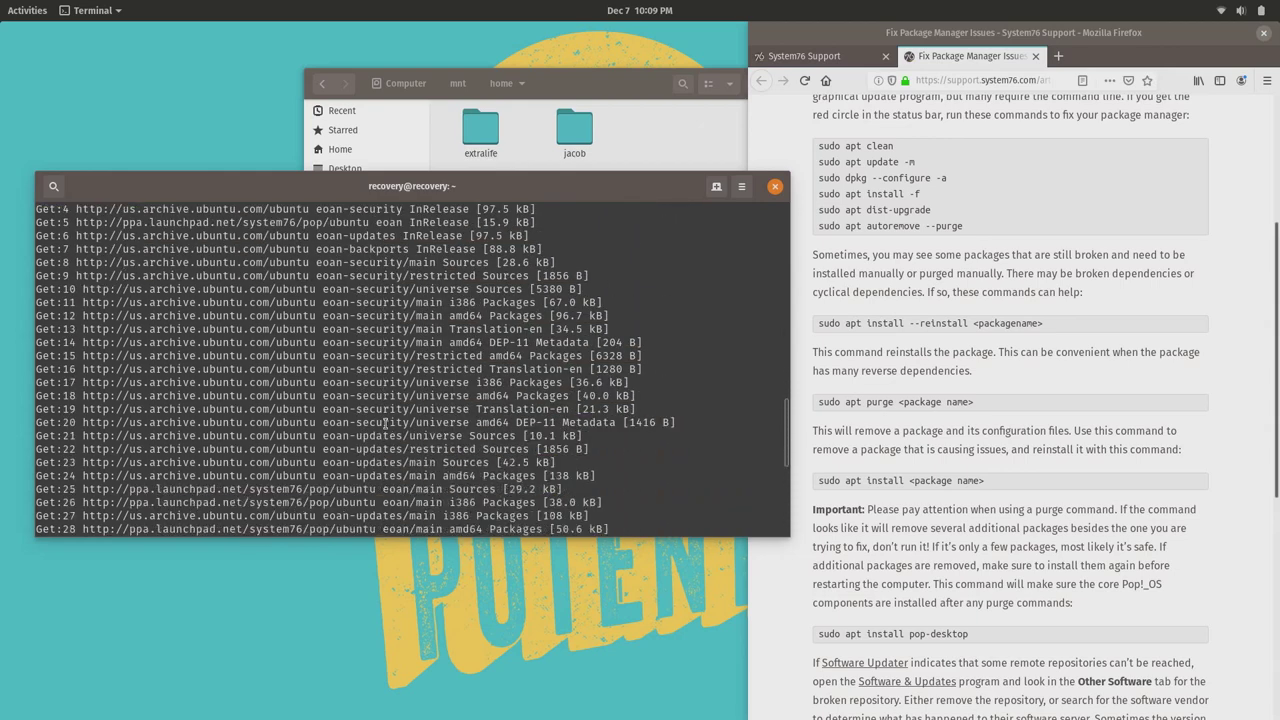
{"action": "scroll", "coordinate": [390, 430], "scroll_direction": "up", "scroll_amount": 6}
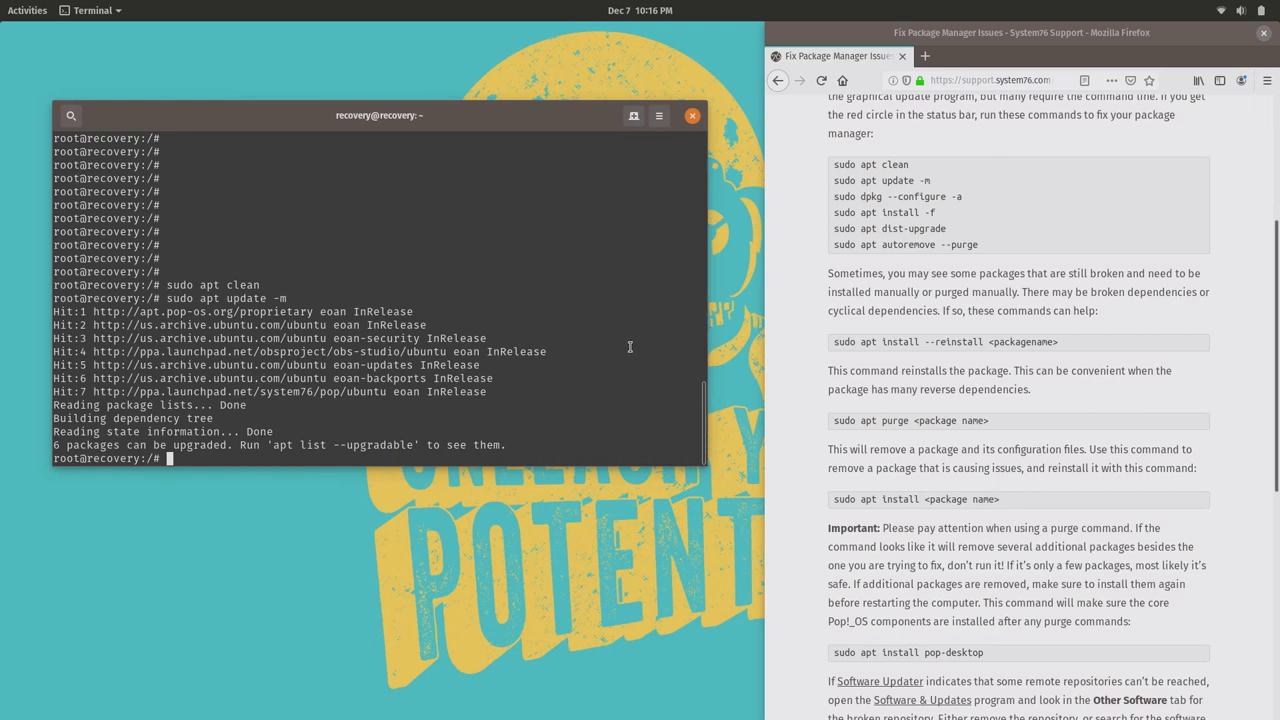
{"action": "left_click_drag", "start_coordinate": [834, 196], "coordinate": [990, 200]}
{"action": "middle_click", "coordinate": [526, 273]}
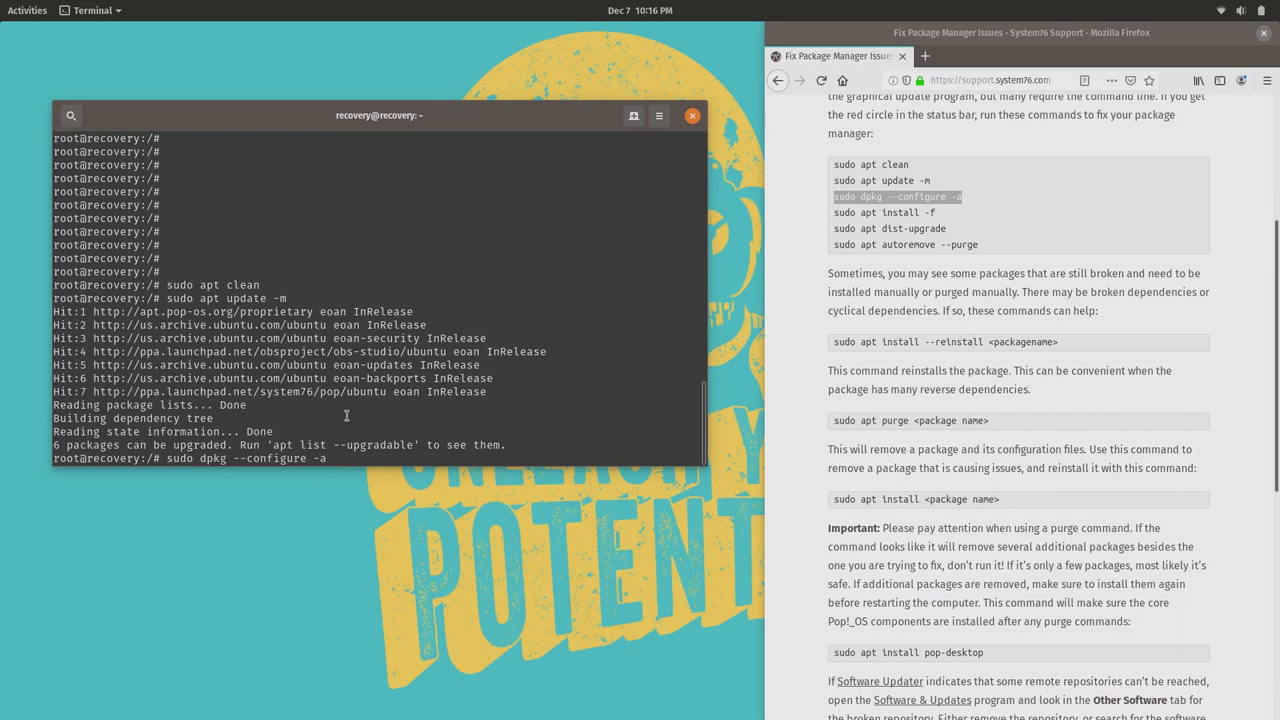
{"action": "key", "text": "Return"}
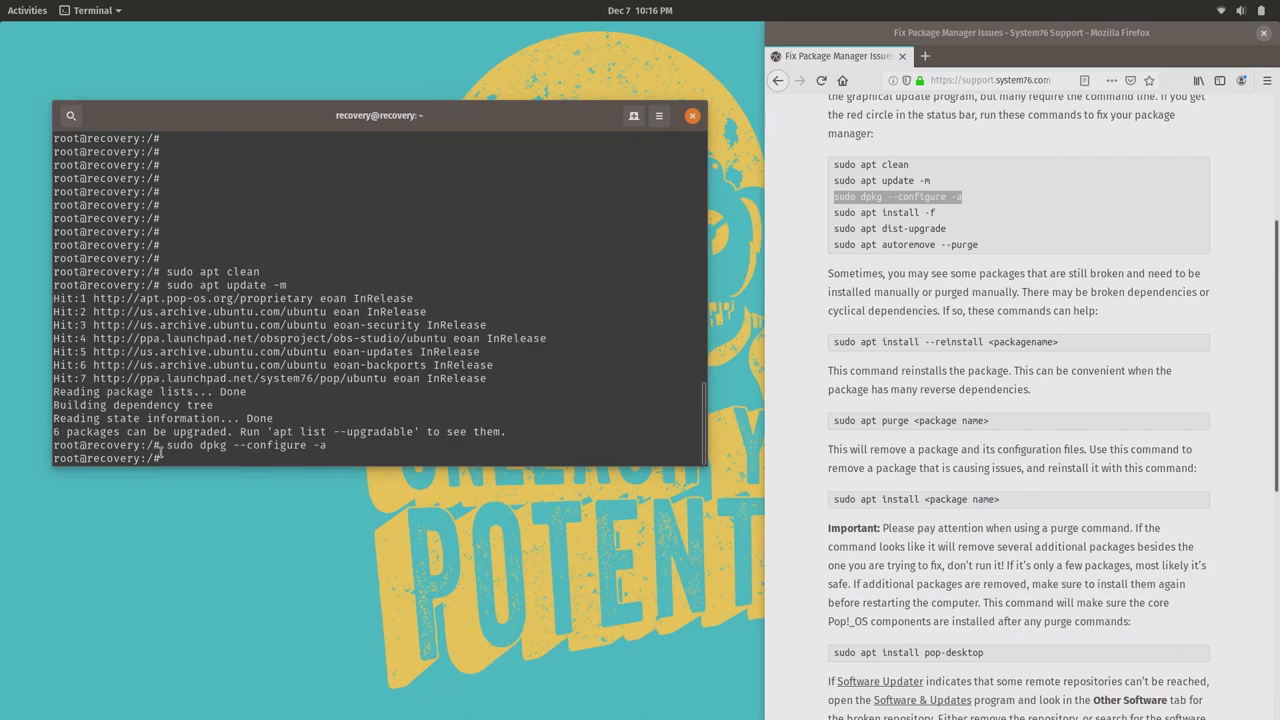
{"action": "left_click_drag", "start_coordinate": [166, 445], "coordinate": [330, 445]}
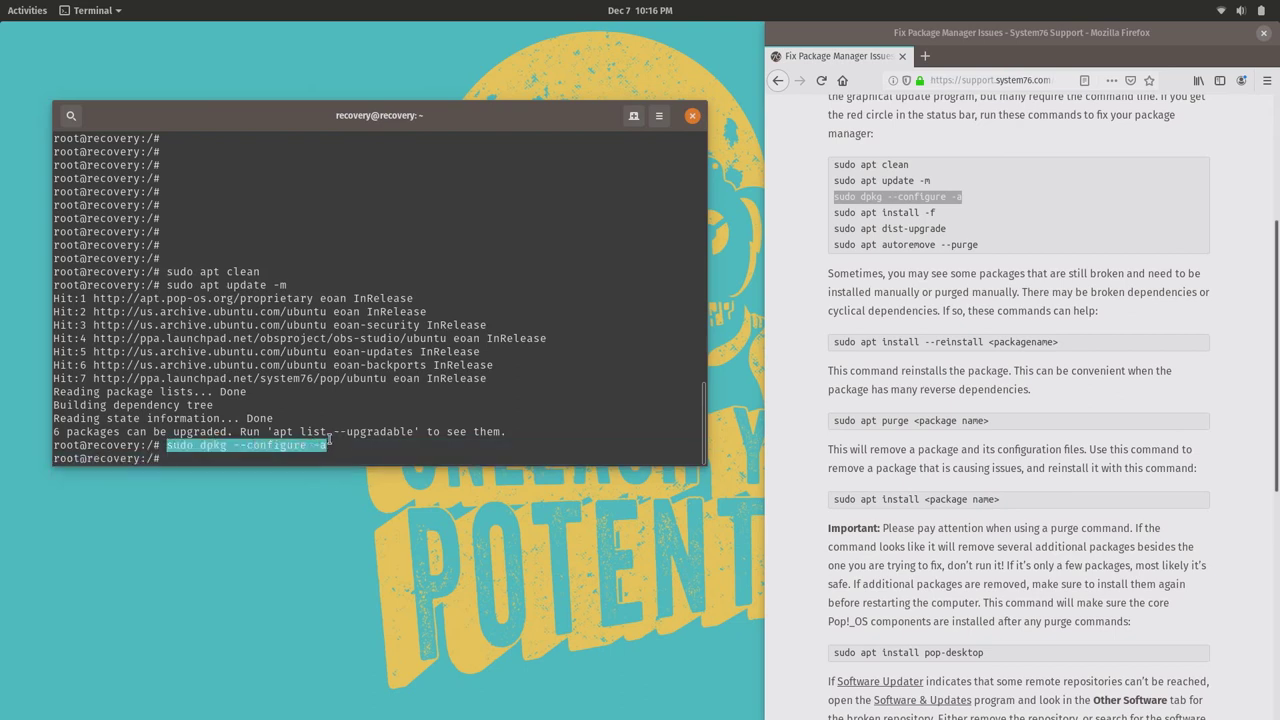
{"action": "left_click", "coordinate": [341, 422]}
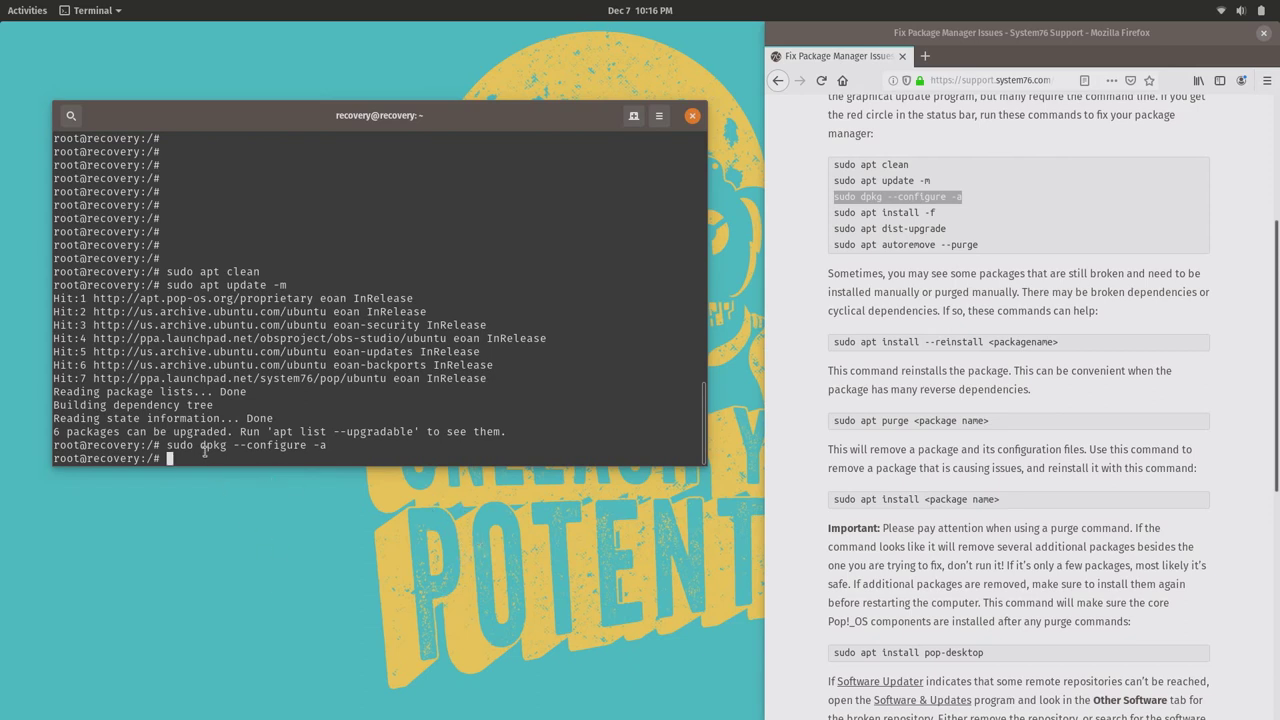
{"action": "left_click_drag", "start_coordinate": [204, 450], "coordinate": [489, 447]}
{"action": "left_click", "coordinate": [489, 447]}
{"action": "mouse_move", "coordinate": [222, 445]}
{"action": "left_mouse_down"}
{"action": "mouse_move", "coordinate": [170, 460]}
{"action": "mouse_move", "coordinate": [322, 447]}
{"action": "mouse_move", "coordinate": [222, 445]}
{"action": "left_mouse_up"}
Step: Copy 'sudo apt install -f' from the guide, run it, and review its 0-change result
{"action": "left_click_drag", "start_coordinate": [833, 213], "coordinate": [936, 214]}
{"action": "right_click", "coordinate": [934, 216]}
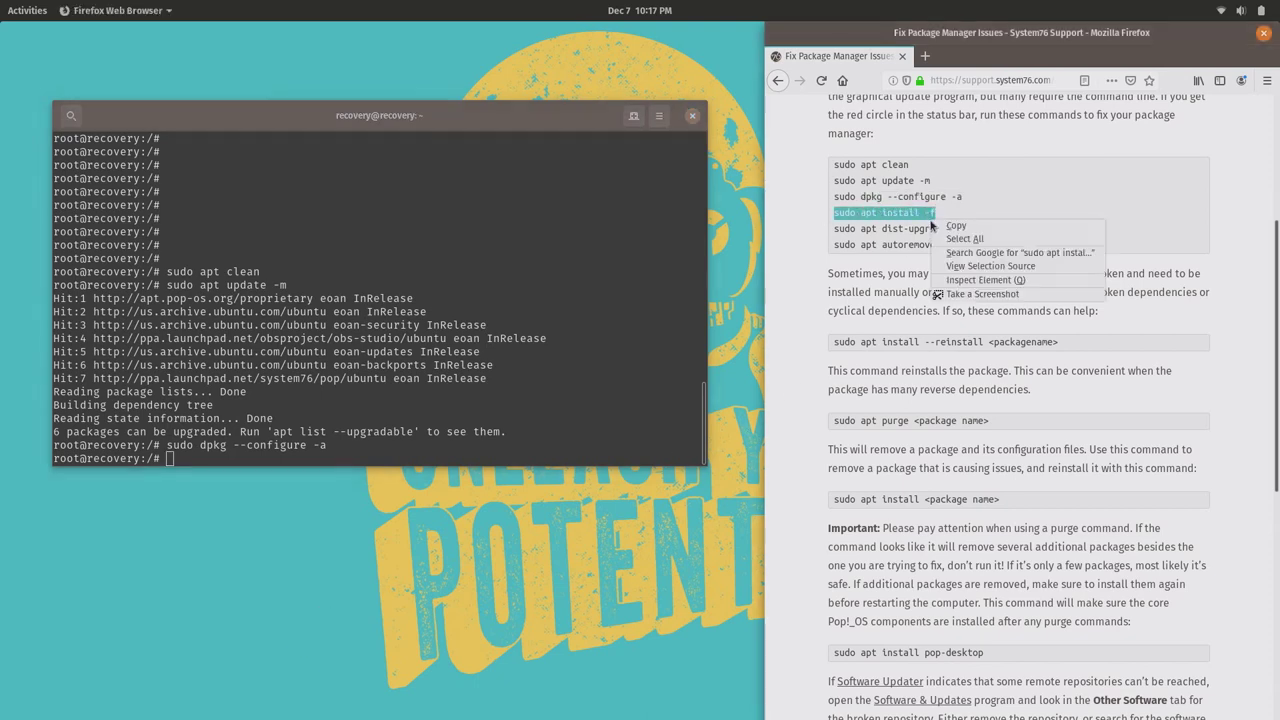
{"action": "left_click", "coordinate": [955, 228]}
{"action": "left_click", "coordinate": [551, 303]}
{"action": "key", "text": "ctrl+shift+v"}
{"action": "key", "text": "Return"}
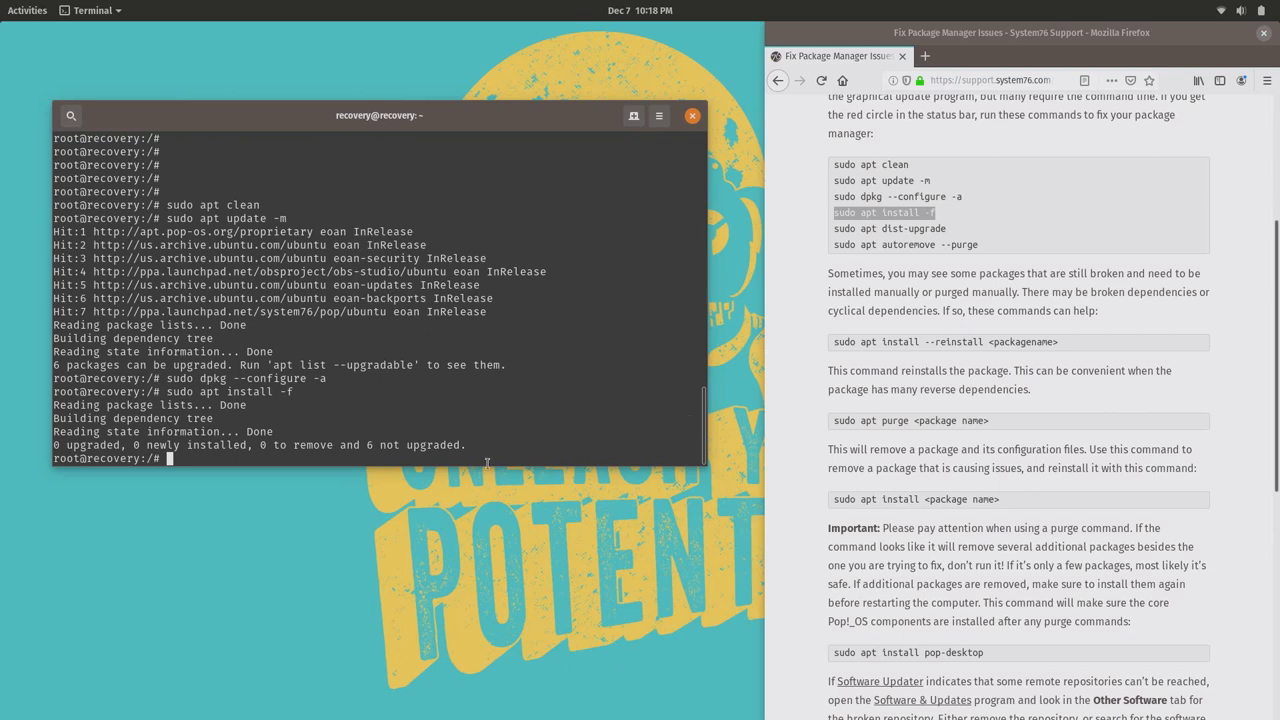
{"action": "left_click_drag", "start_coordinate": [200, 391], "coordinate": [292, 390]}
{"action": "left_click", "coordinate": [292, 391]}
{"action": "left_click_drag", "start_coordinate": [58, 405], "coordinate": [300, 431]}
{"action": "left_click", "coordinate": [300, 431]}
Step: Copy the 'sudo apt dist-upgrade' command from the guide
{"action": "left_click_drag", "start_coordinate": [834, 229], "coordinate": [962, 232]}
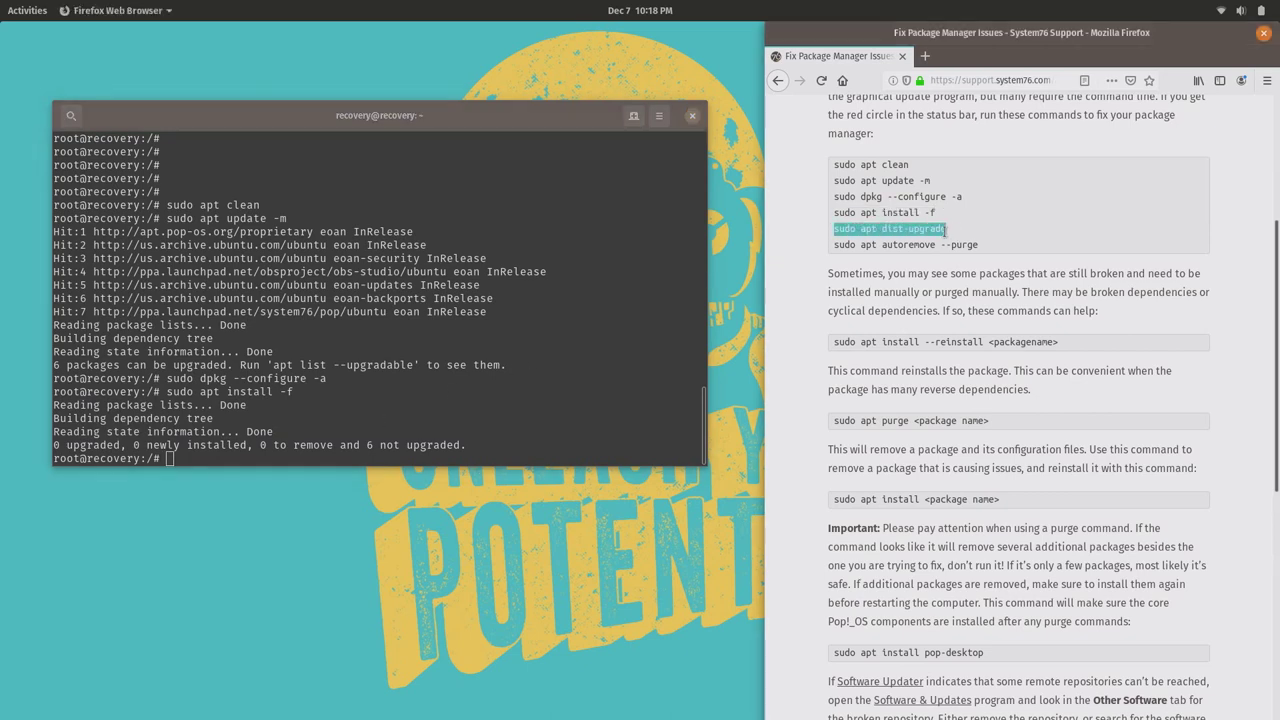
{"action": "right_click", "coordinate": [960, 232]}
{"action": "left_click", "coordinate": [962, 243]}
{"action": "left_click", "coordinate": [544, 287]}
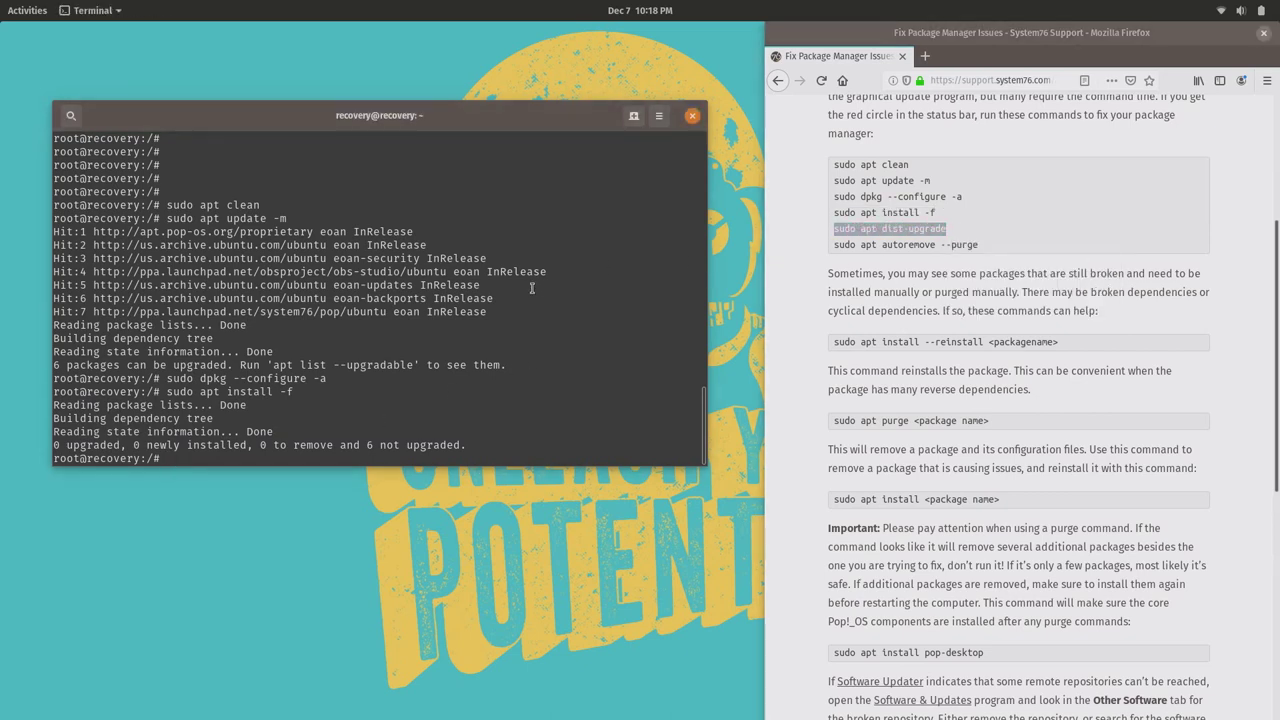
Step: Paste 'sudo apt dist-upgrade' at the prompt and demonstrate editing its dist- part without running
{"action": "key", "text": "ctrl+shift+v"}
{"action": "key", "text": "Left"}
{"action": "key", "text": "Left"}
{"action": "key", "text": "Left"}
{"action": "key", "text": "Left"}
{"action": "key", "text": "Left"}
{"action": "key", "text": "Left"}
{"action": "key", "text": "Left"}
{"action": "key", "text": "Left"}
{"action": "key", "text": "BackSpace"}
{"action": "key", "text": "BackSpace"}
{"action": "key", "text": "BackSpace"}
{"action": "key", "text": "BackSpace"}
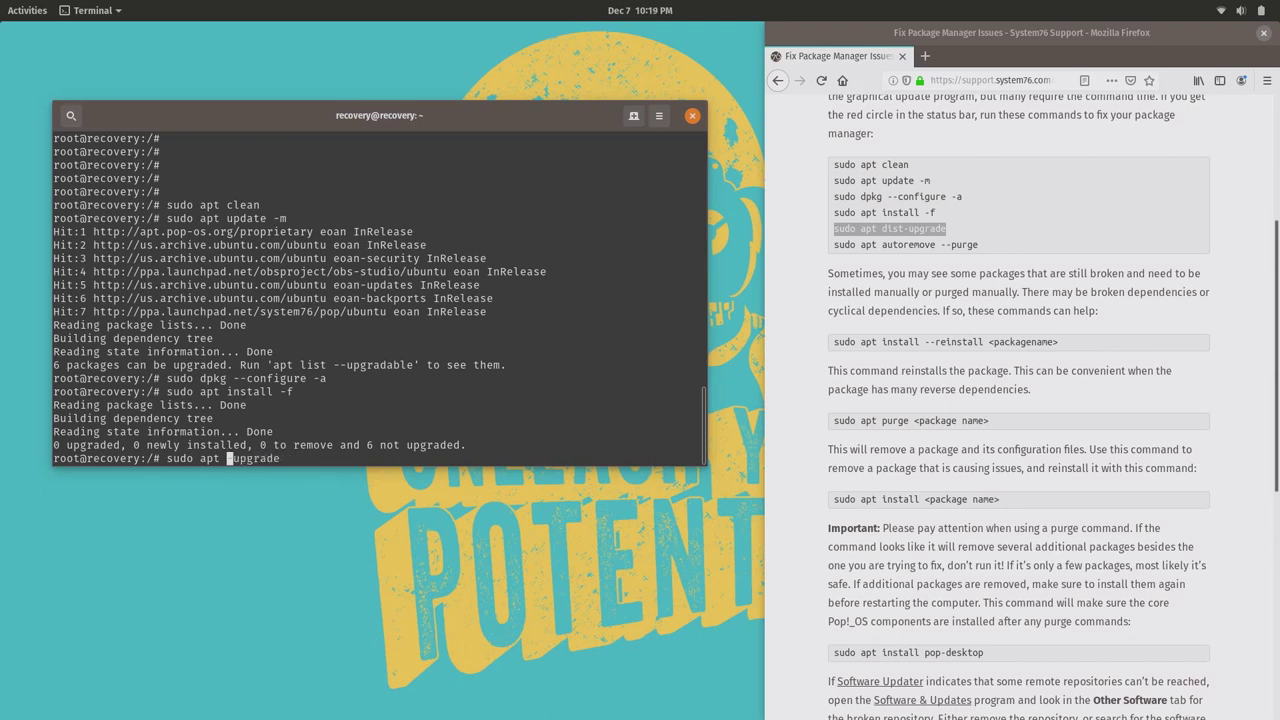
{"action": "type", "text": "dist"}
{"action": "key", "text": "Right"}
{"action": "key", "text": "Right"}
{"action": "key", "text": "Right"}
{"action": "key", "text": "Right"}
{"action": "key", "text": "Right"}
{"action": "key", "text": "Right"}
{"action": "key", "text": "Right"}
{"action": "key", "text": "Right"}
{"action": "key", "text": "Left"}
{"action": "key", "text": "Left"}
{"action": "key", "text": "Left"}
{"action": "key", "text": "Left"}
{"action": "key", "text": "Left"}
{"action": "key", "text": "Left"}
{"action": "key", "text": "Left"}
{"action": "key", "text": "Left"}
{"action": "key", "text": "Left"}
{"action": "key", "text": "Right"}
{"action": "key", "text": "Right"}
{"action": "key", "text": "BackSpace"}
{"action": "key", "text": "BackSpace"}
{"action": "key", "text": "BackSpace"}
{"action": "key", "text": "BackSpace"}
{"action": "key", "text": "BackSpace"}
{"action": "type", "text": "dist-"}
{"action": "key", "text": "BackSpace"}
{"action": "key", "text": "BackSpace"}
{"action": "key", "text": "BackSpace"}
{"action": "key", "text": "BackSpace"}
{"action": "key", "text": "BackSpace"}
{"action": "type", "text": "dist-"}
Step: Replace 'dist' with 'full' so the pending command reads 'sudo apt full-upgrade'
{"action": "left_click_drag", "start_coordinate": [226, 458], "coordinate": [263, 458]}
{"action": "left_click", "coordinate": [255, 458]}
{"action": "left_click_drag", "start_coordinate": [227, 458], "coordinate": [296, 470]}
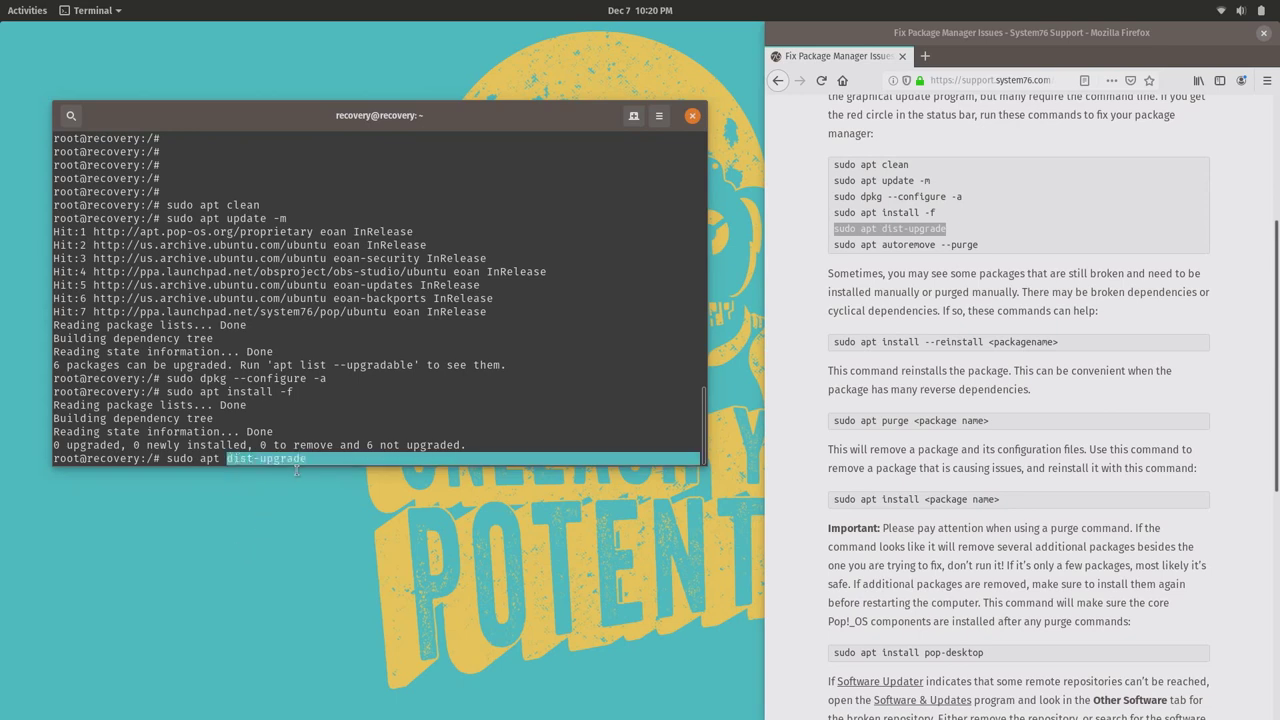
{"action": "left_click", "coordinate": [300, 448]}
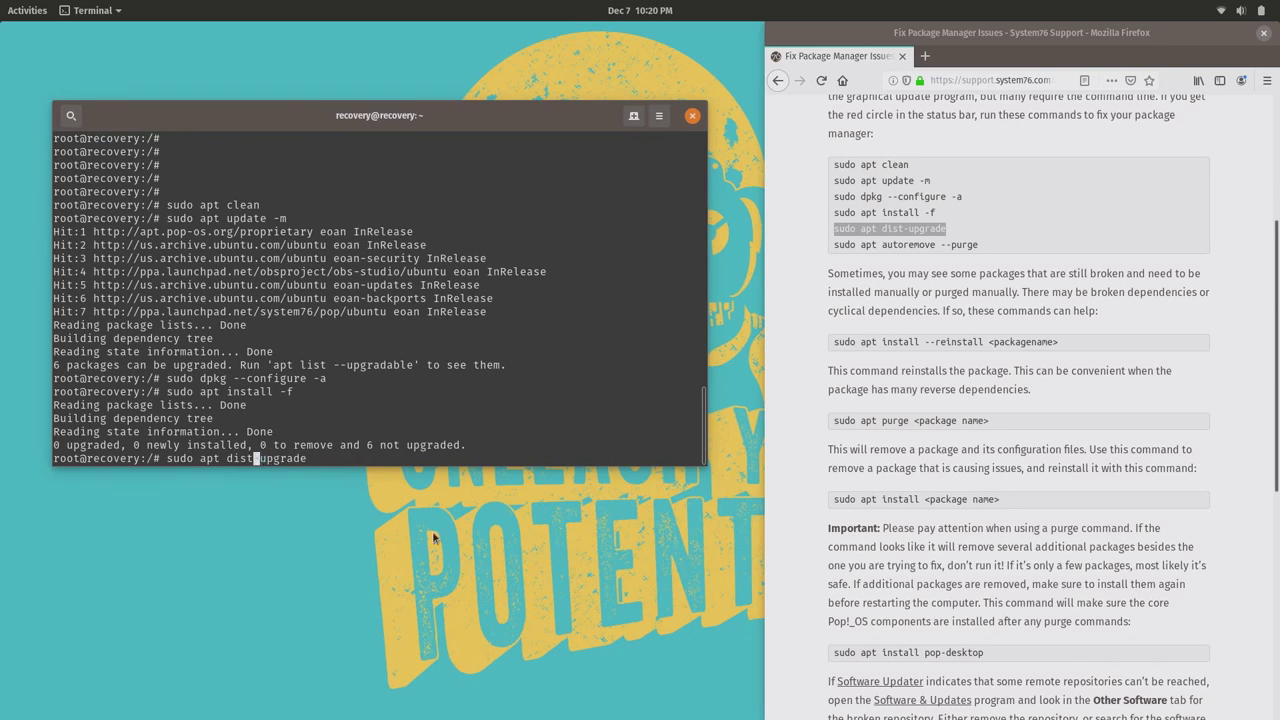
{"action": "key", "text": "BackSpace"}
{"action": "key", "text": "BackSpace"}
{"action": "key", "text": "BackSpace"}
{"action": "key", "text": "BackSpace"}
{"action": "key", "text": "BackSpace"}
{"action": "type", "text": "full"}
{"action": "key", "text": "End"}
{"action": "left_click", "coordinate": [882, 222]}
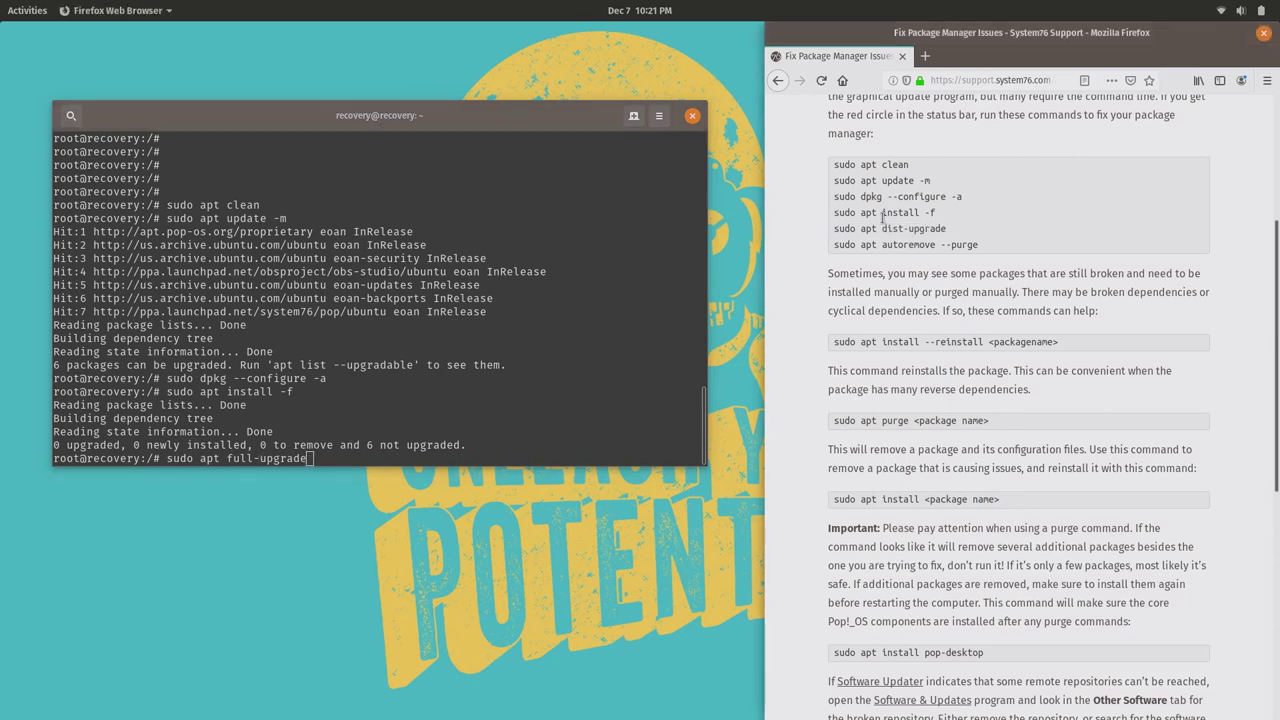
{"action": "left_click", "coordinate": [513, 440]}
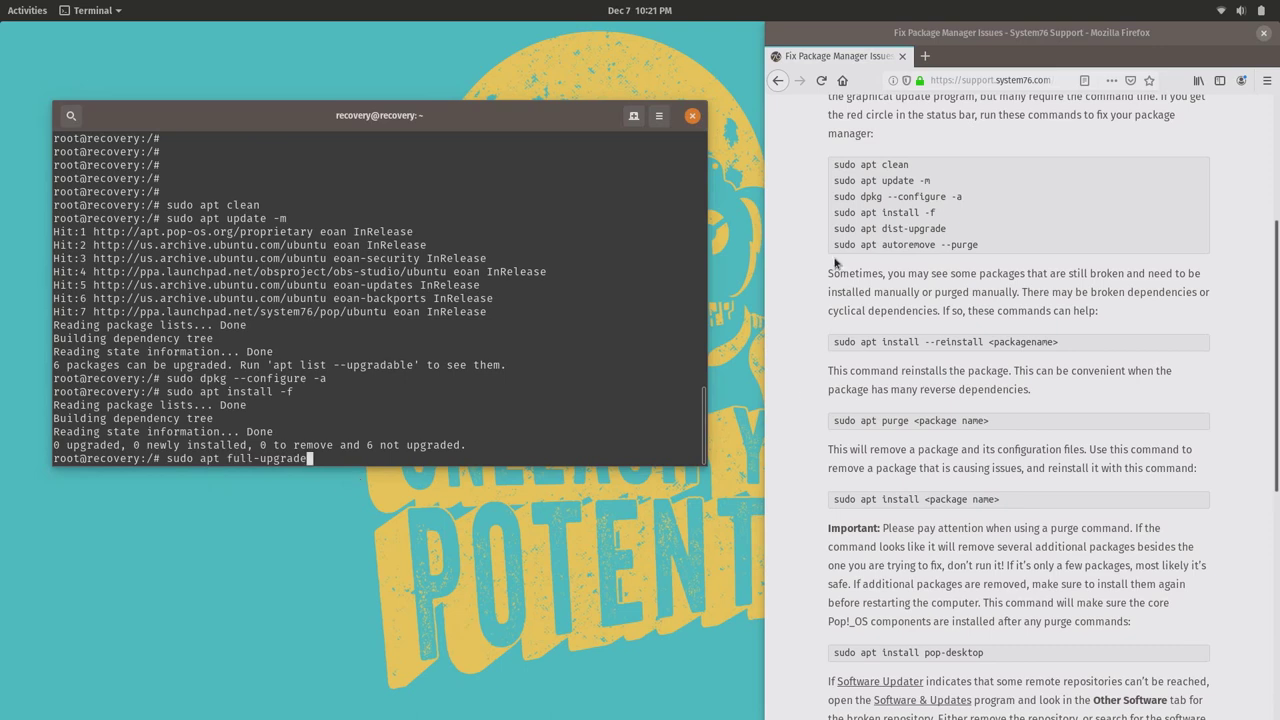
Step: Run 'sudo apt full-upgrade', listing 6 packages (4259 kB) at the Y/n prompt
{"action": "key", "text": "Return"}
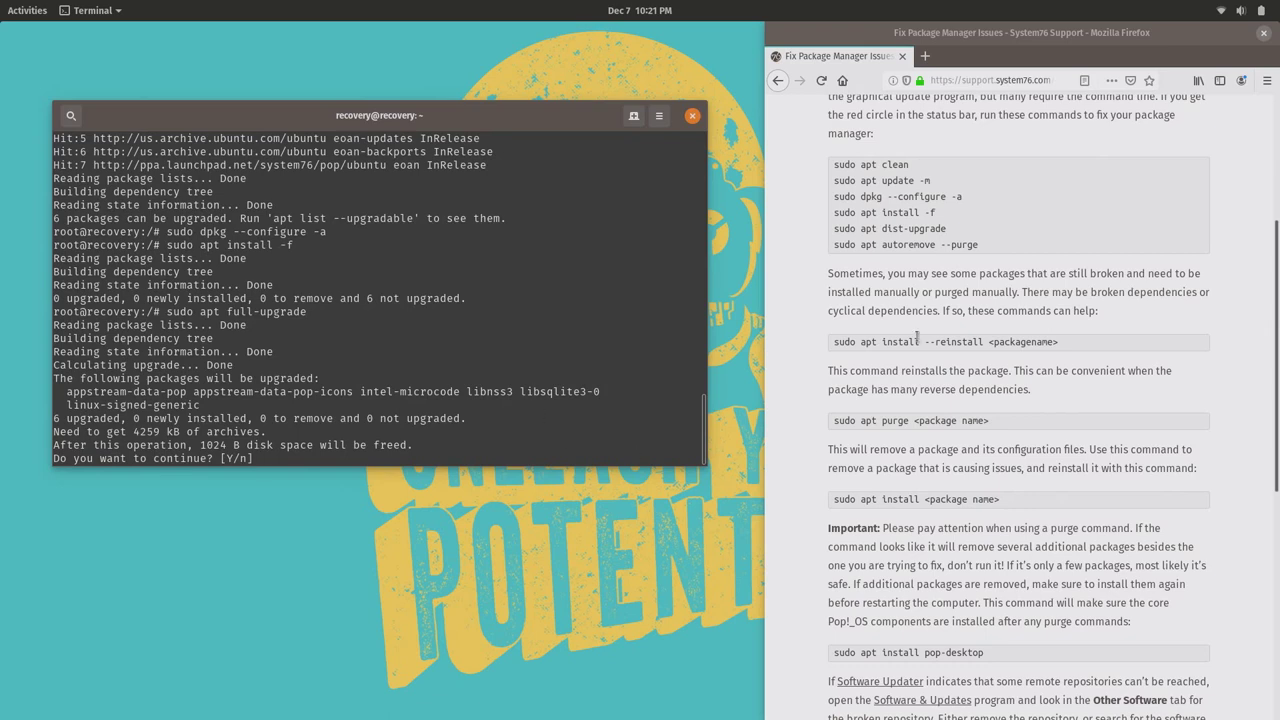
{"action": "left_click_drag", "start_coordinate": [883, 228], "coordinate": [903, 229]}
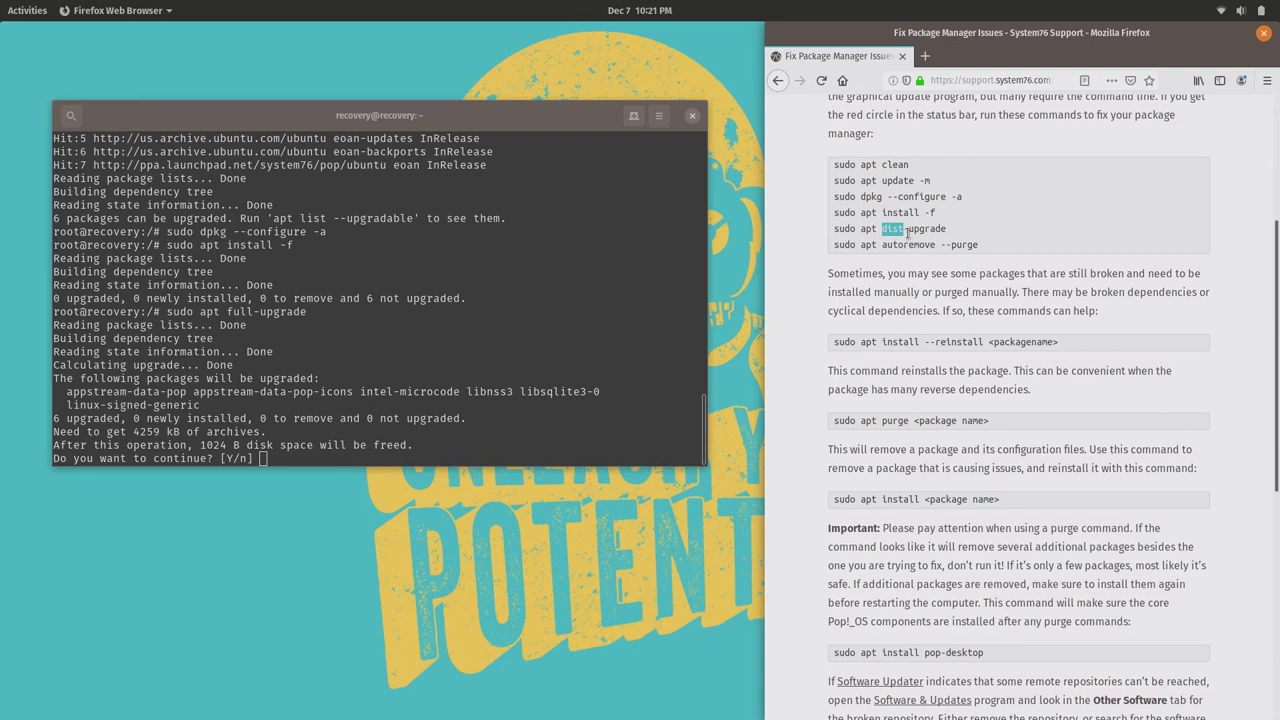
{"action": "left_click", "coordinate": [520, 246]}
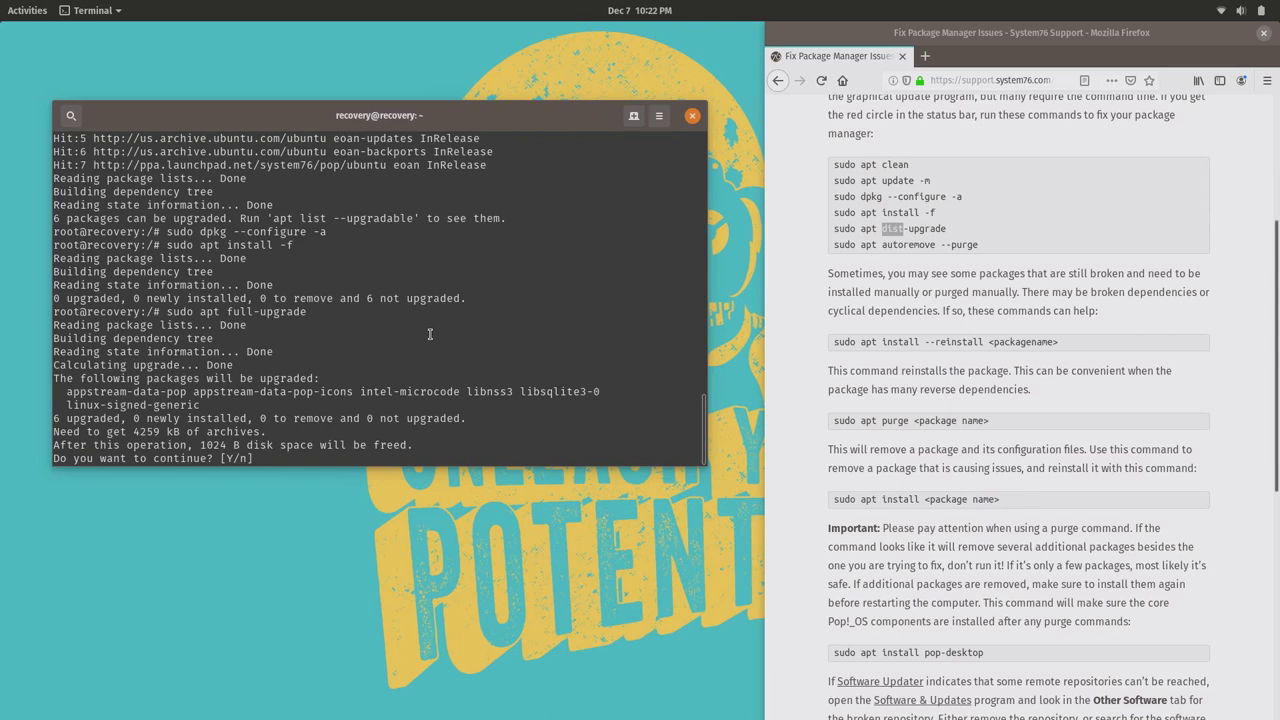
Step: Answer y to install the six package upgrades, then paste and run the guide's dist-upgrade line
{"action": "type", "text": "y"}
{"action": "key", "text": "Return"}
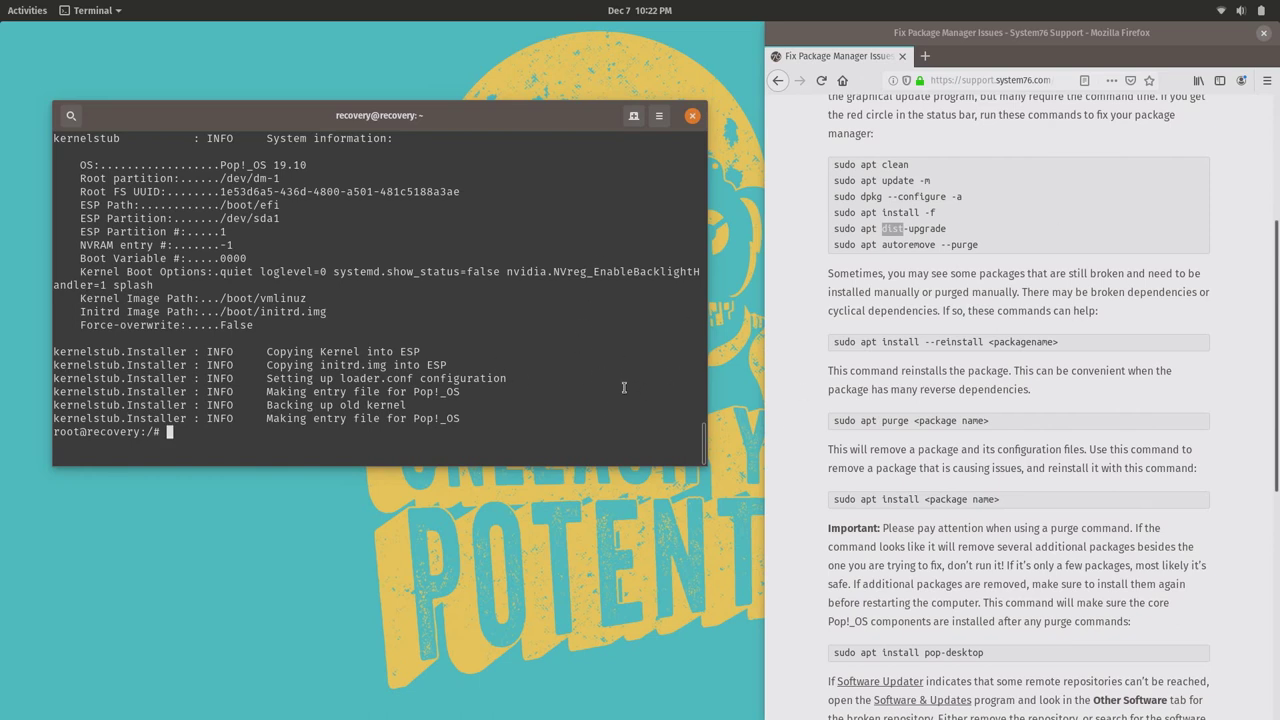
{"action": "left_click_drag", "start_coordinate": [831, 231], "coordinate": [1012, 219]}
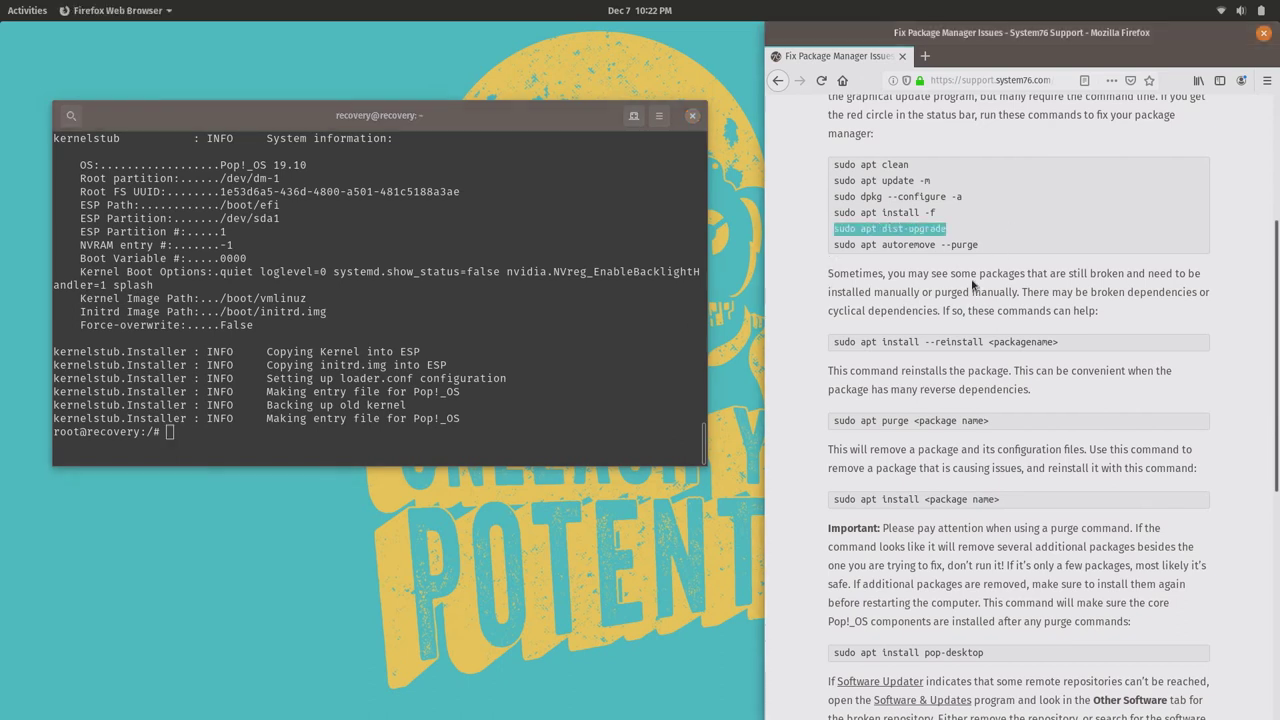
{"action": "middle_click", "coordinate": [505, 350]}
{"action": "key", "text": "Return"}
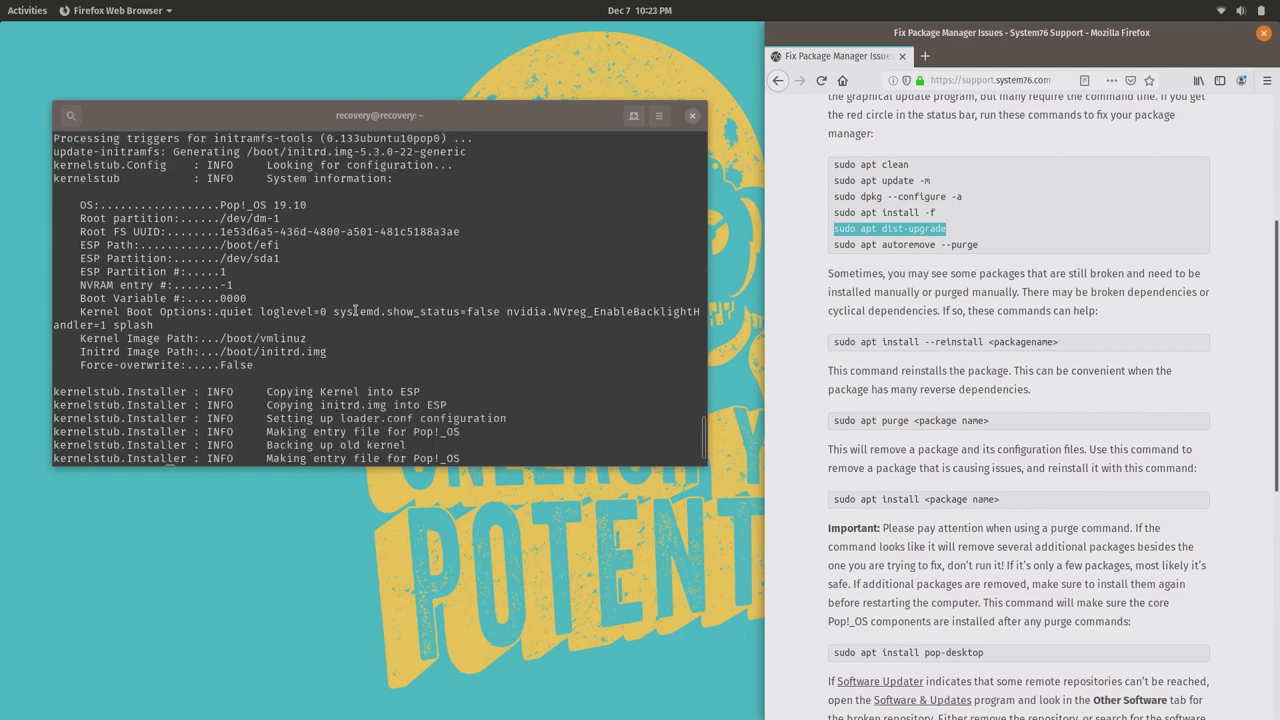
Step: Scroll the terminal output to check that kernelstub copied the kernel and initrd into the ESP
{"action": "left_click", "coordinate": [355, 311]}
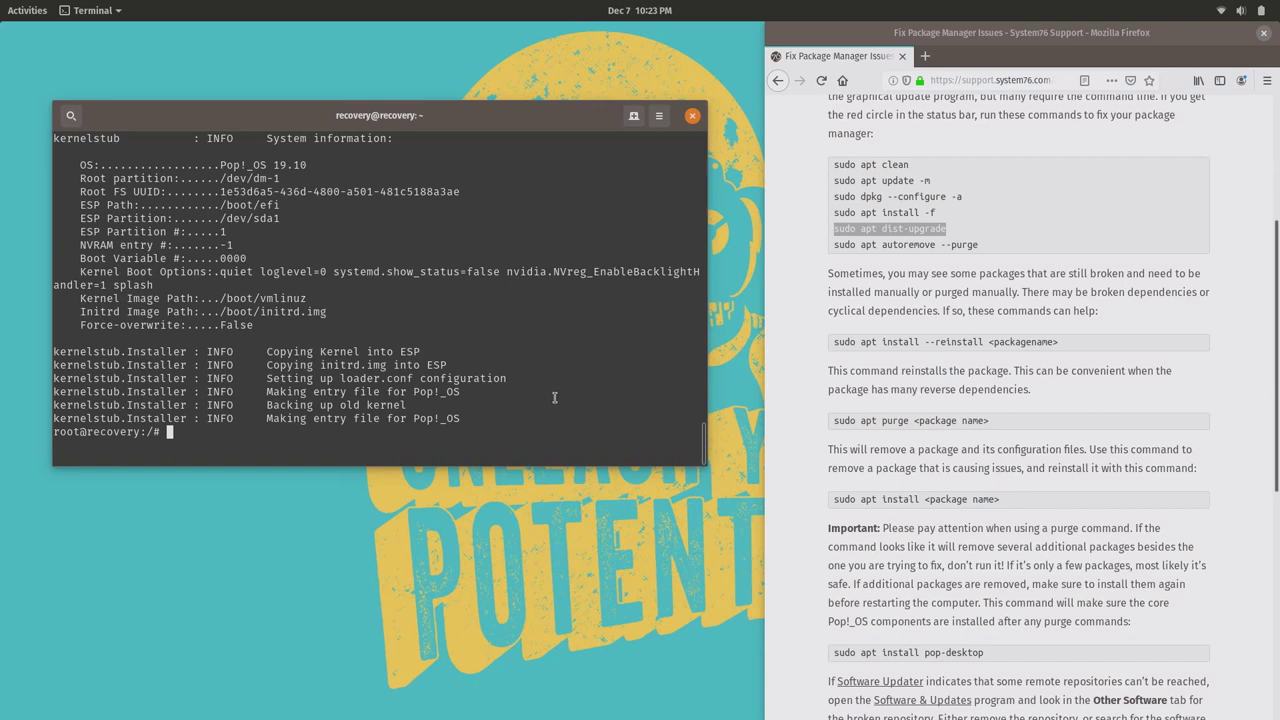
{"action": "scroll", "coordinate": [458, 394], "scroll_direction": "up", "scroll_amount": 3}
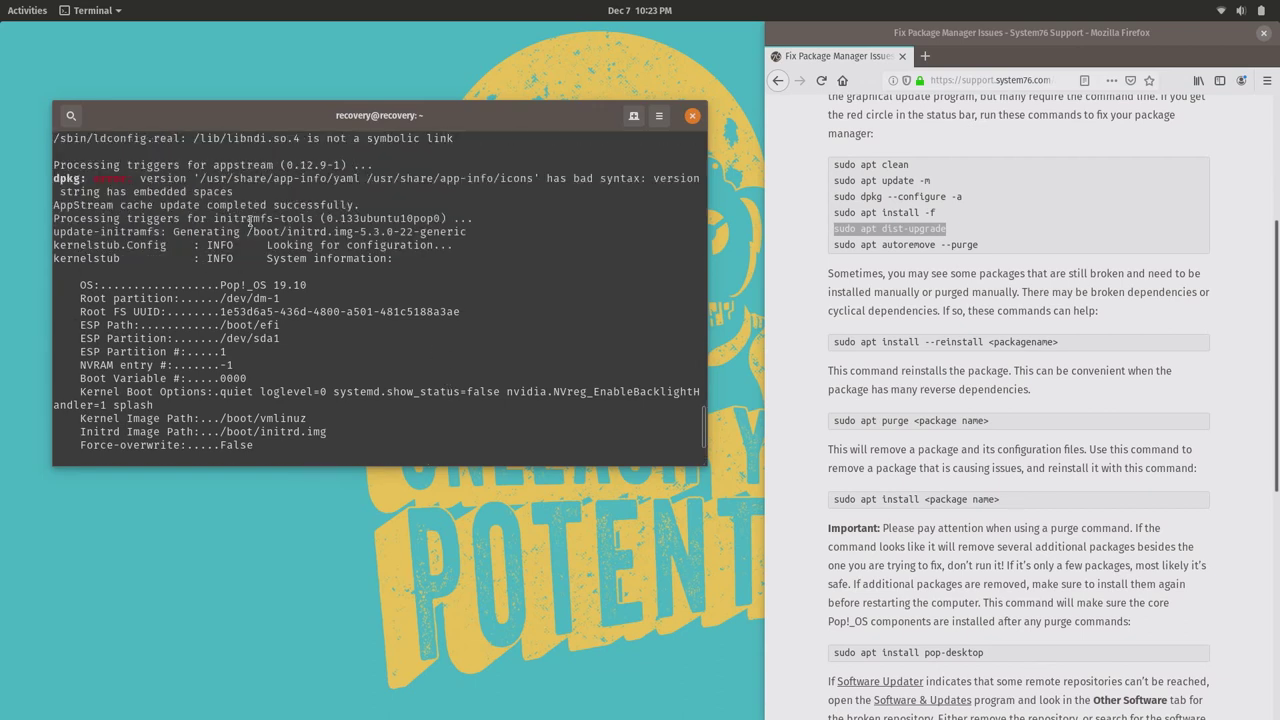
{"action": "scroll", "coordinate": [388, 255], "scroll_direction": "down", "scroll_amount": 3}
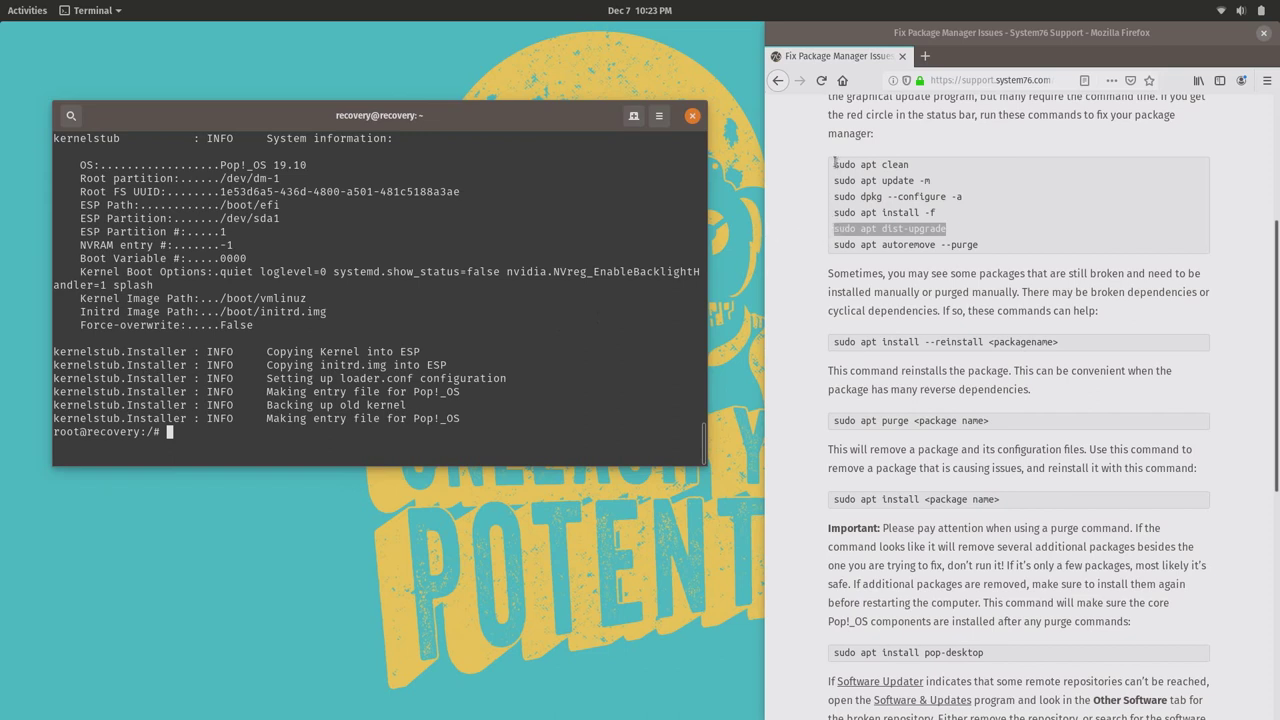
Step: Copy 'sudo apt autoremove --purge' from the guide and run it at the chrooted prompt
{"action": "left_click_drag", "start_coordinate": [833, 245], "coordinate": [980, 247]}
{"action": "right_click", "coordinate": [958, 247]}
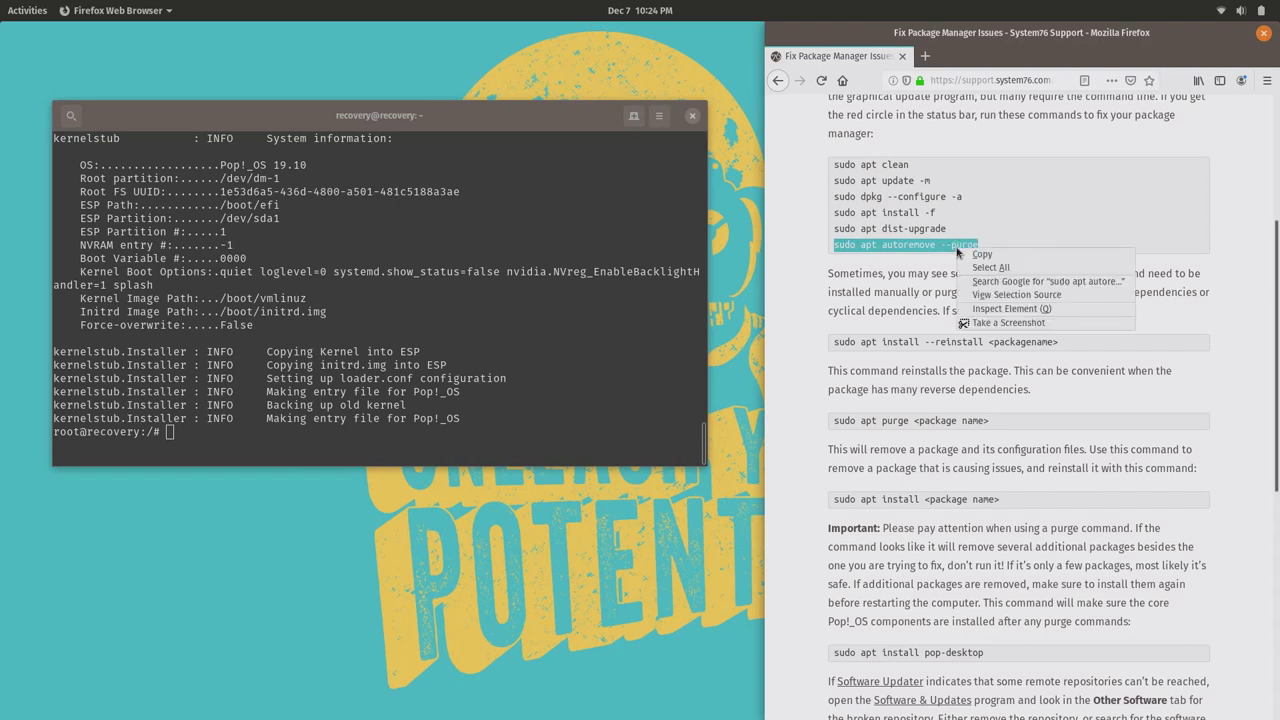
{"action": "left_click", "coordinate": [1000, 256]}
{"action": "left_click", "coordinate": [437, 375]}
{"action": "key", "text": "ctrl+shift+v"}
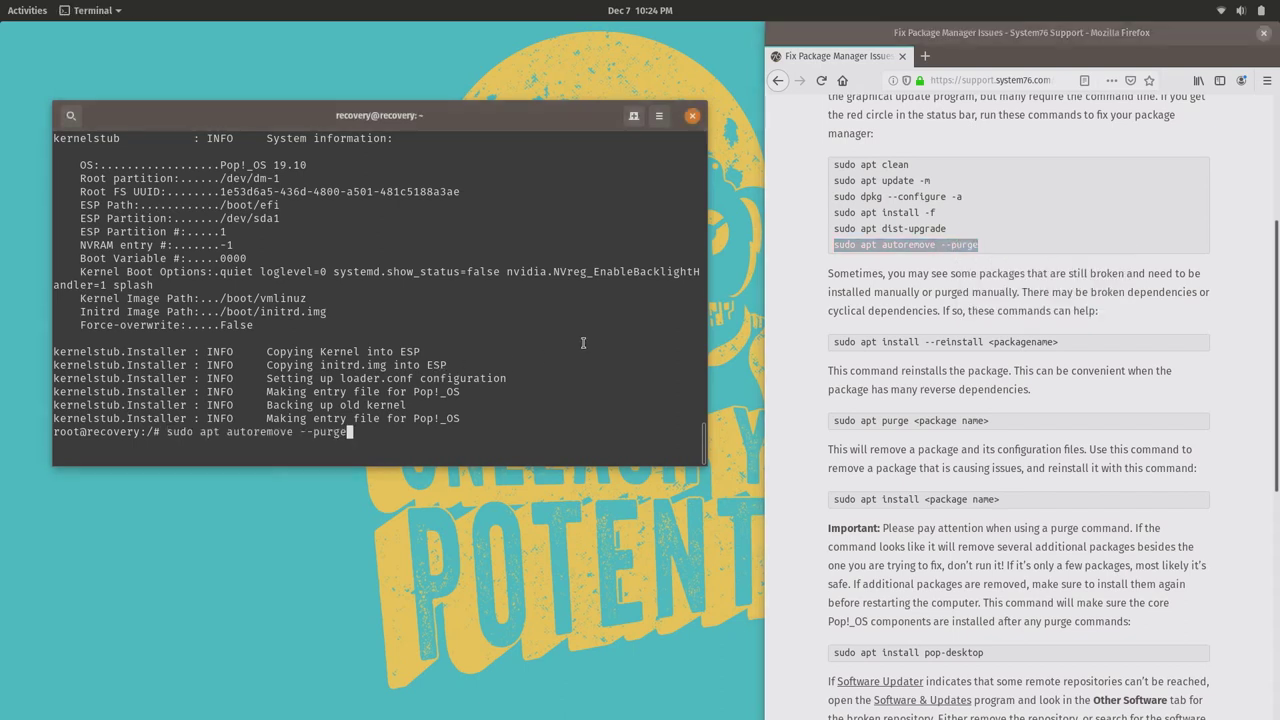
{"action": "key", "text": "Return"}
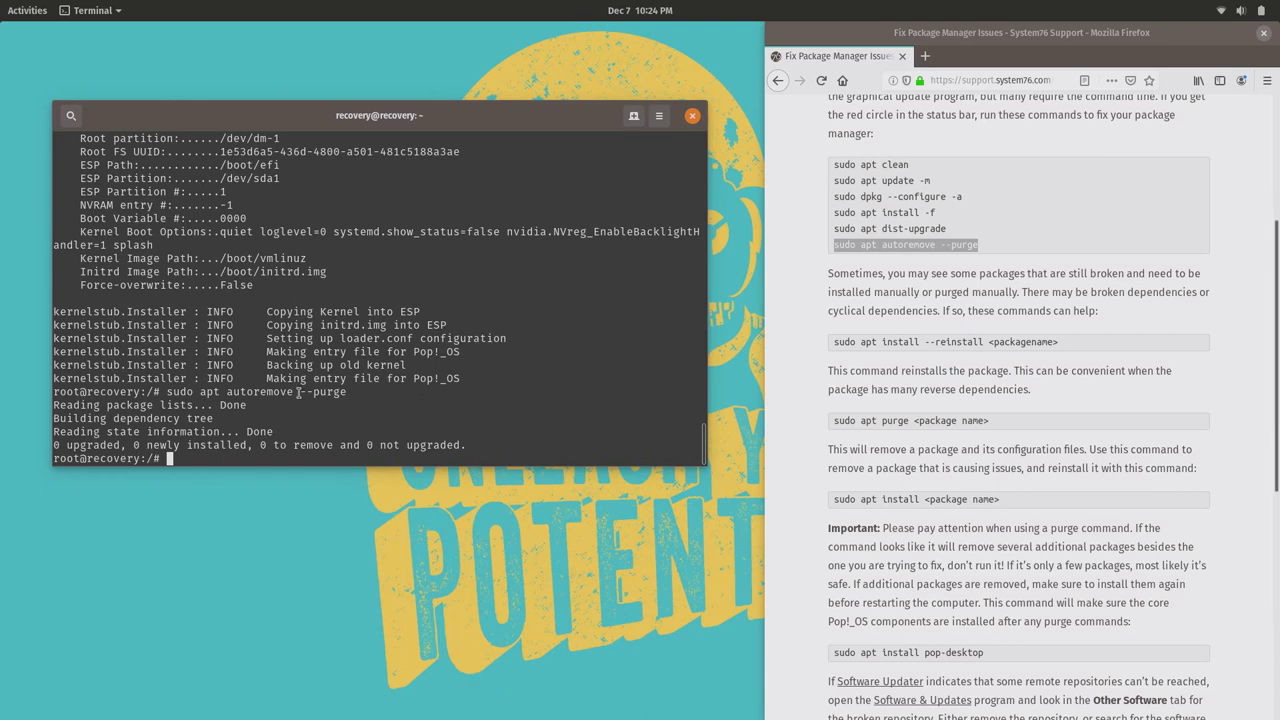
Step: Highlight --purge in the terminal, then mark the guide's six apt repair commands and individual lines
{"action": "left_click_drag", "start_coordinate": [300, 392], "coordinate": [347, 395]}
{"action": "left_click", "coordinate": [390, 406]}
{"action": "left_click_drag", "start_coordinate": [838, 164], "coordinate": [994, 254]}
{"action": "left_click", "coordinate": [992, 246]}
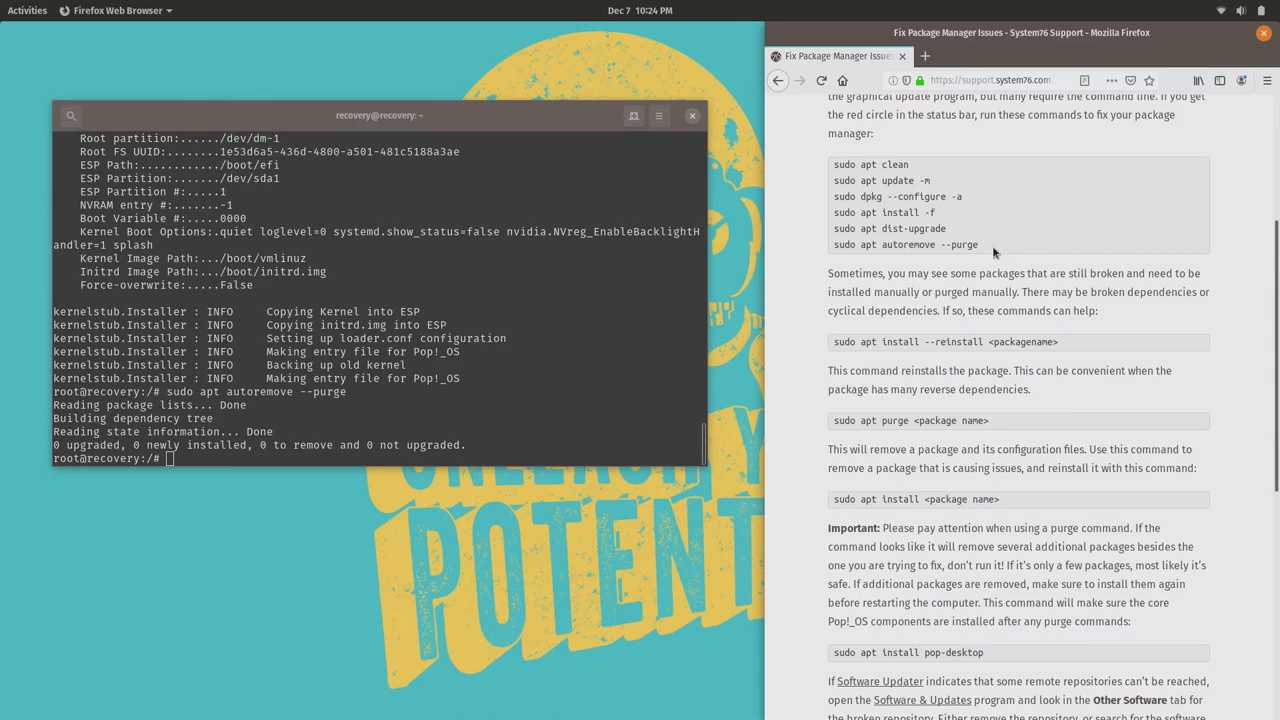
{"action": "left_click_drag", "start_coordinate": [992, 250], "coordinate": [826, 160]}
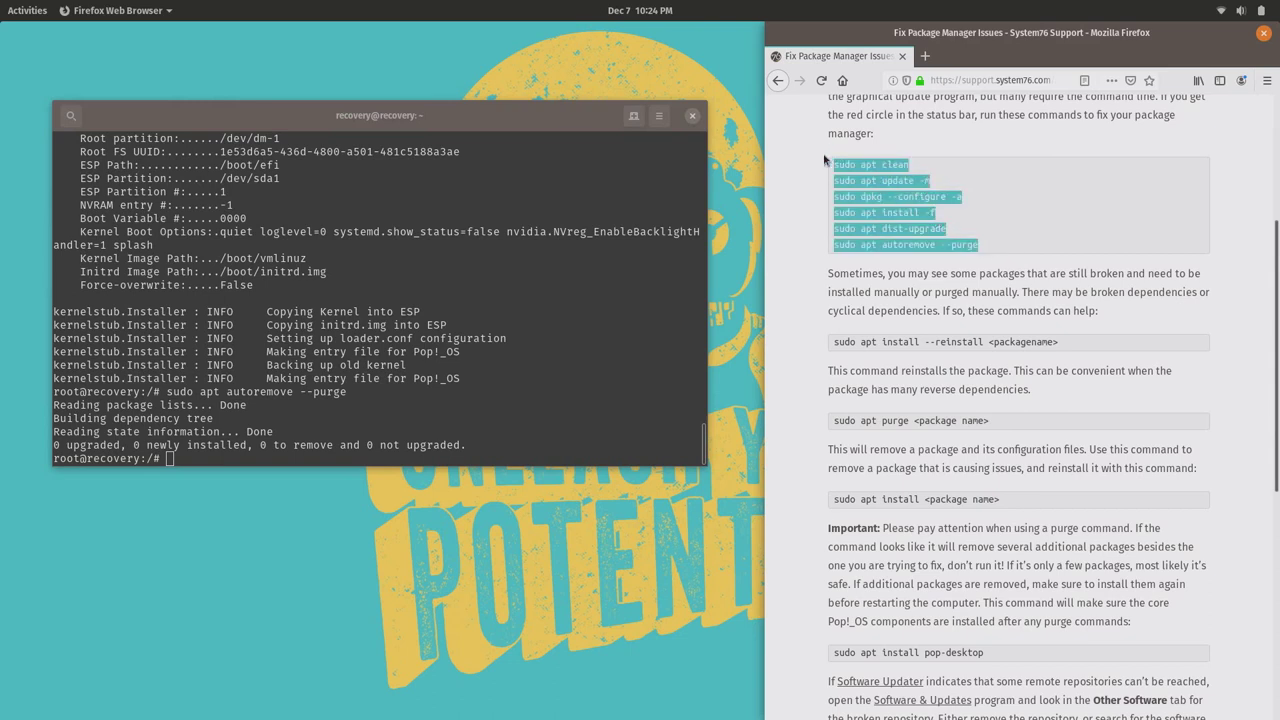
{"action": "left_click", "coordinate": [972, 236]}
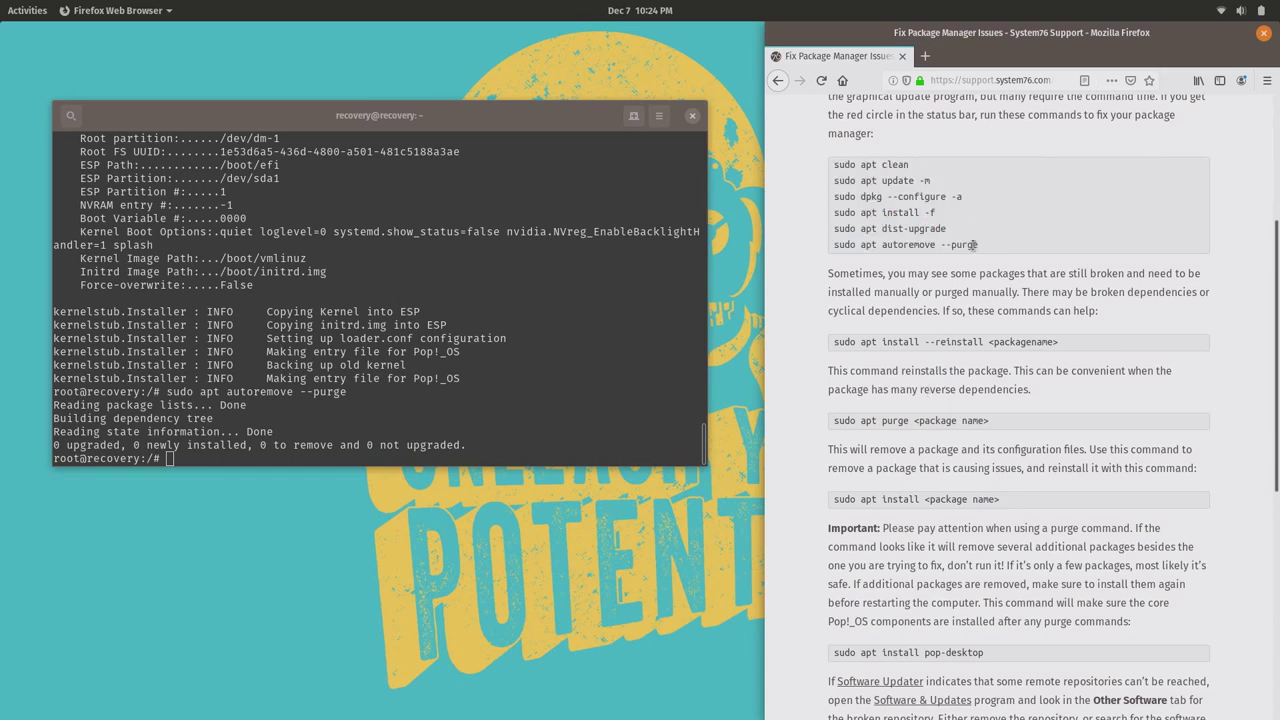
{"action": "left_click_drag", "start_coordinate": [953, 214], "coordinate": [822, 214]}
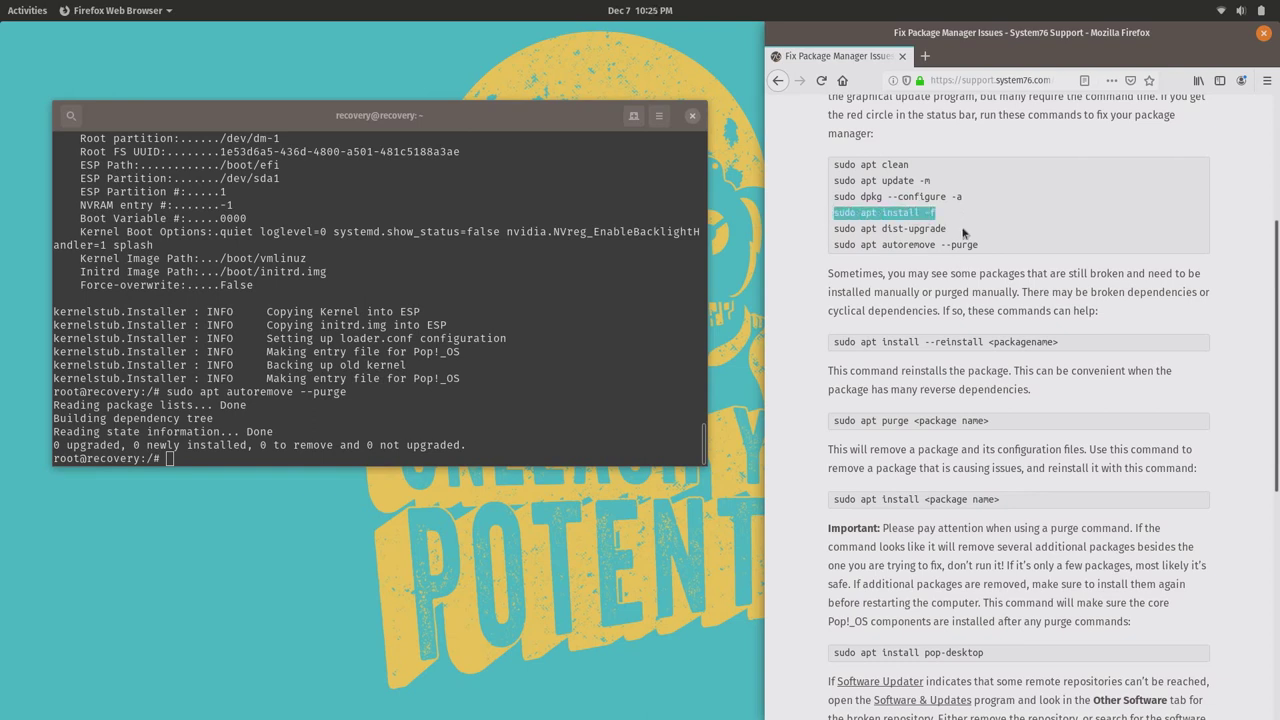
{"action": "left_click_drag", "start_coordinate": [963, 197], "coordinate": [830, 197]}
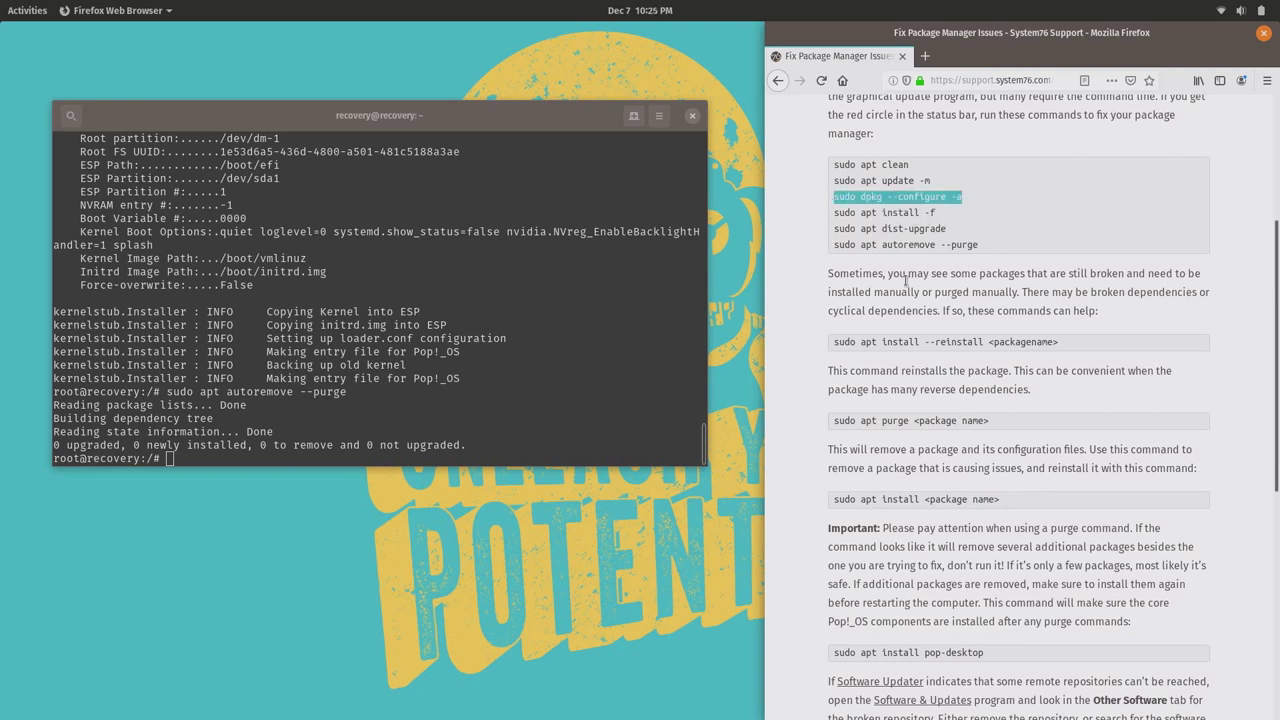
{"action": "left_click_drag", "start_coordinate": [982, 228], "coordinate": [778, 240]}
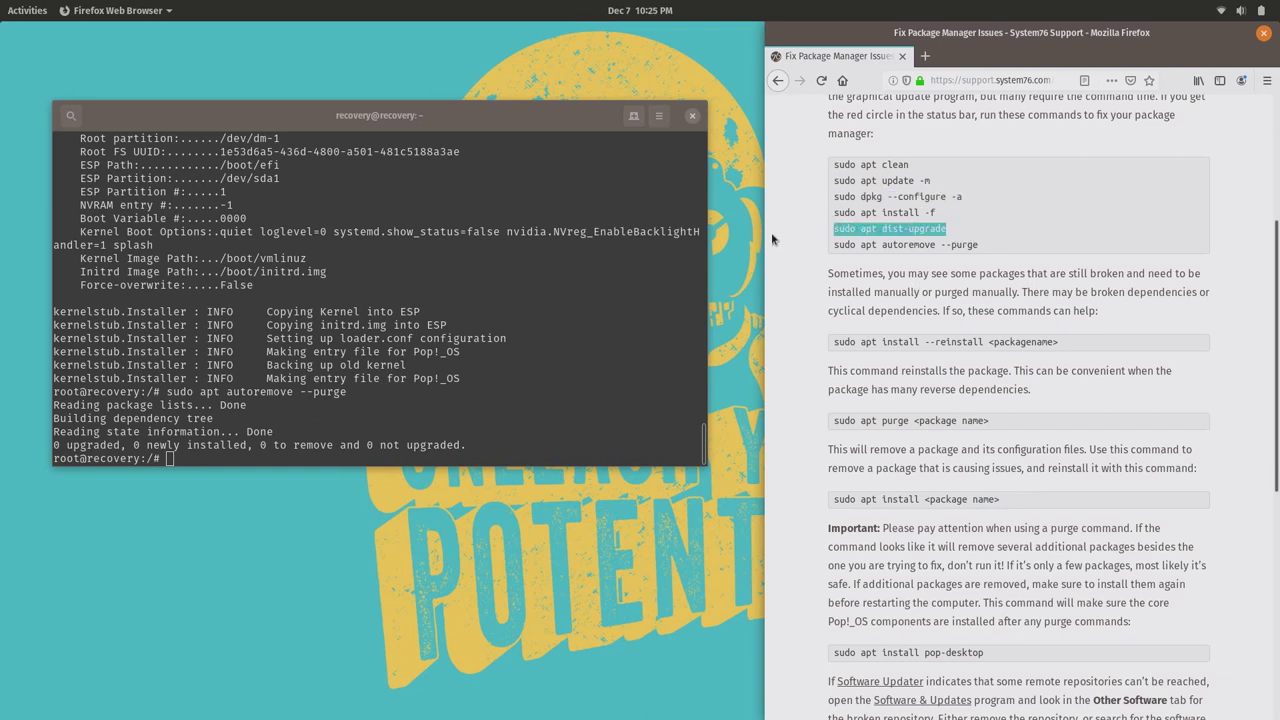
{"action": "left_click", "coordinate": [1008, 234]}
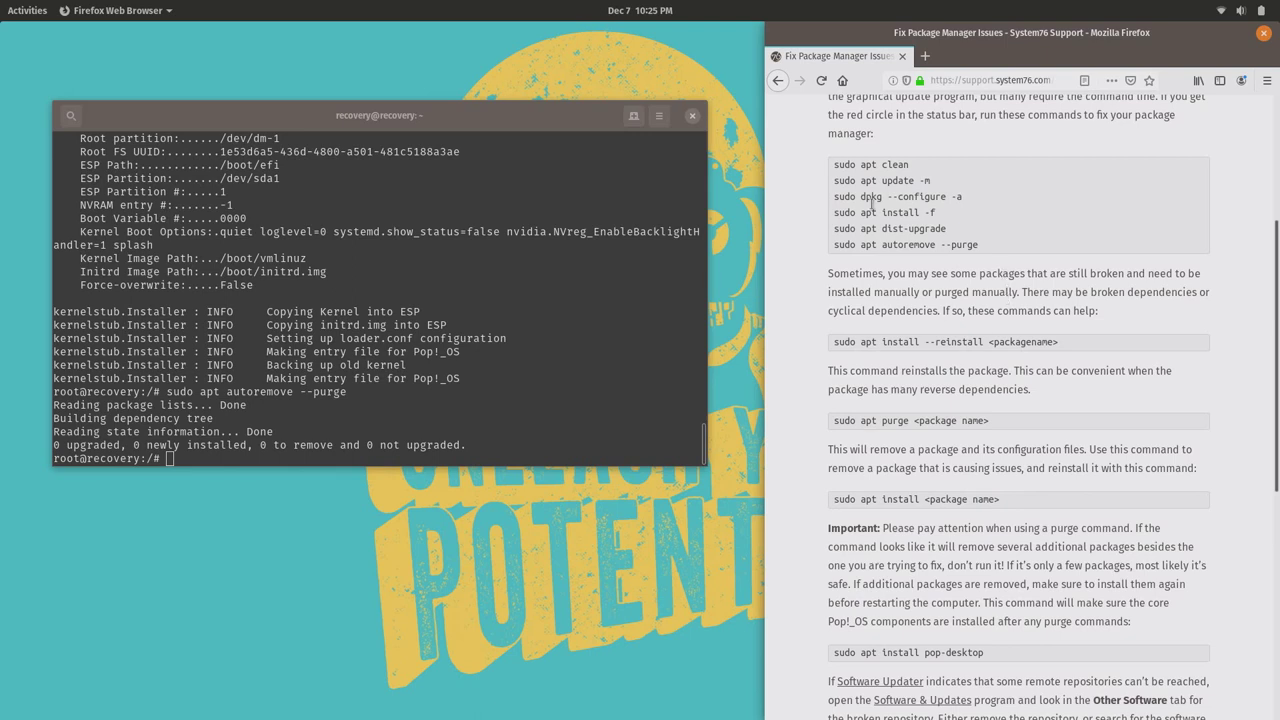
{"action": "mouse_move", "coordinate": [838, 163]}
{"action": "left_mouse_down"}
{"action": "mouse_move", "coordinate": [987, 248]}
{"action": "mouse_move", "coordinate": [834, 165]}
{"action": "left_mouse_up"}
{"action": "left_click", "coordinate": [987, 248]}
{"action": "left_click", "coordinate": [834, 186]}
Step: Select the apt install -f, dpkg and full command-block lines in the guide's Fix Package Manager section
{"action": "left_click_drag", "start_coordinate": [831, 215], "coordinate": [904, 213]}
{"action": "left_click", "coordinate": [1003, 218]}
{"action": "left_click_drag", "start_coordinate": [831, 170], "coordinate": [1025, 258]}
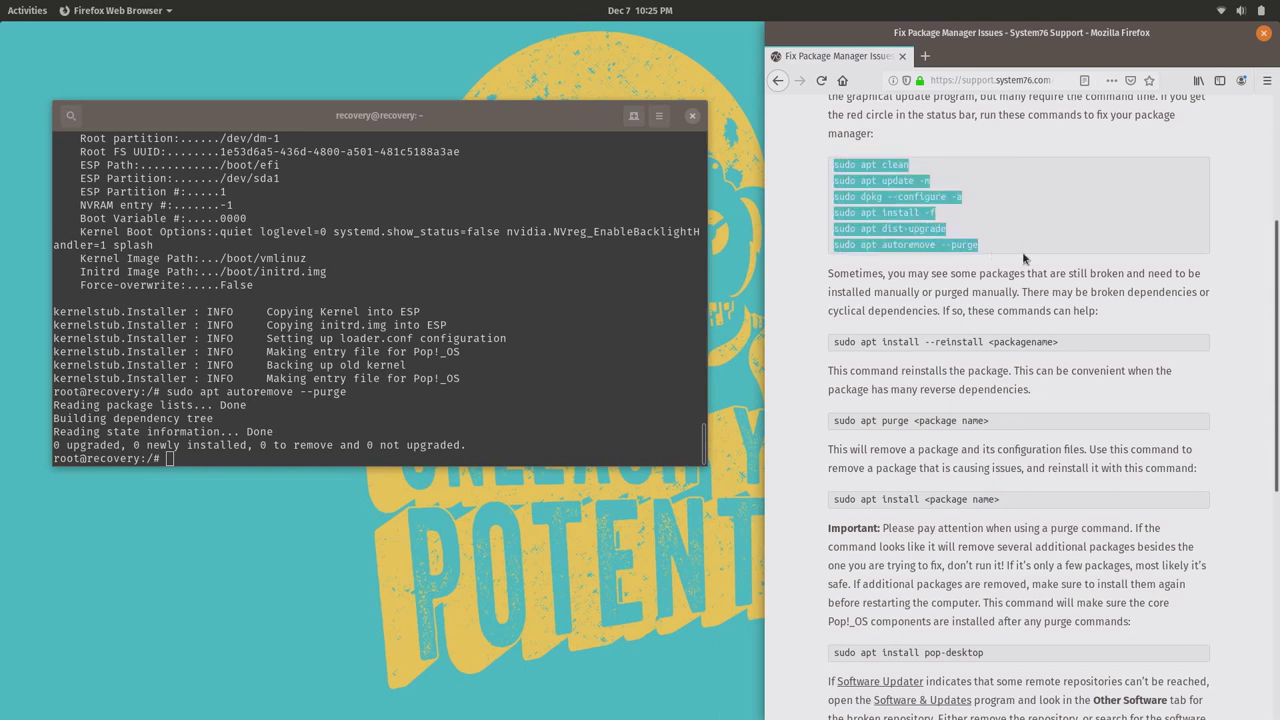
{"action": "left_click", "coordinate": [1025, 258]}
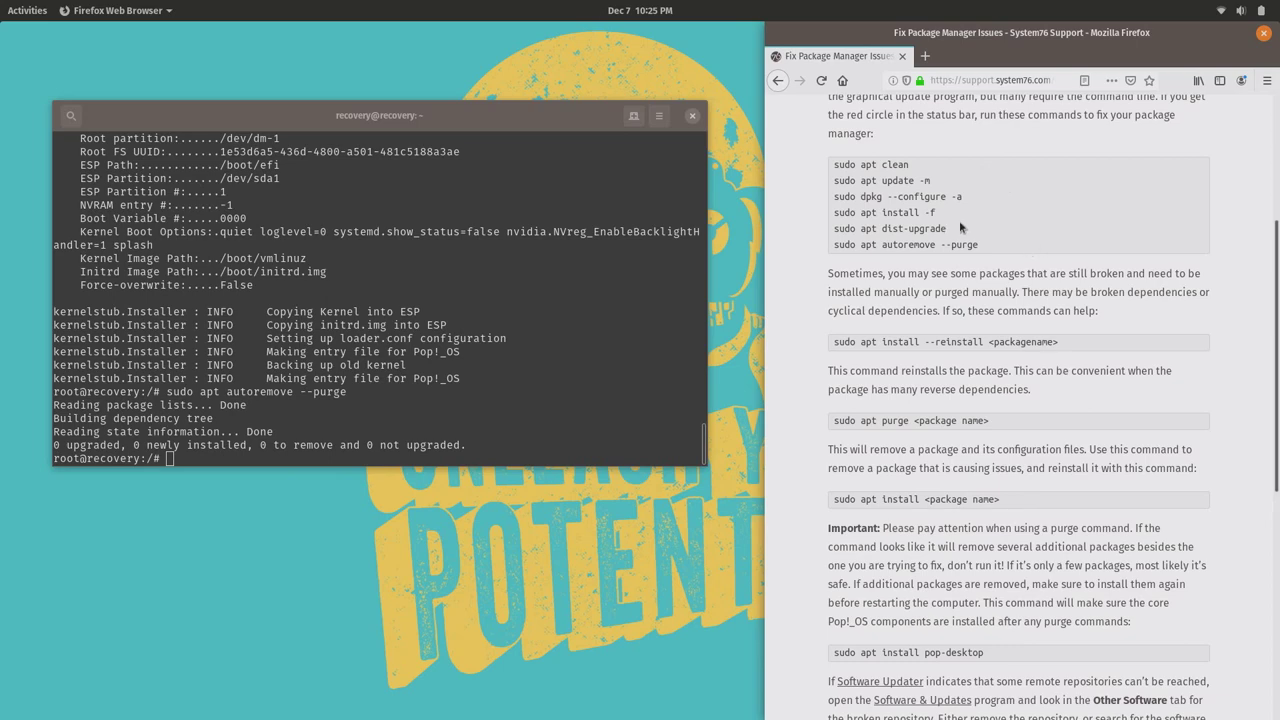
{"action": "scroll", "coordinate": [523, 300], "scroll_direction": "up", "scroll_amount": 5}
{"action": "scroll", "coordinate": [440, 330], "scroll_direction": "down", "scroll_amount": 5}
{"action": "left_click_drag", "start_coordinate": [832, 166], "coordinate": [993, 224]}
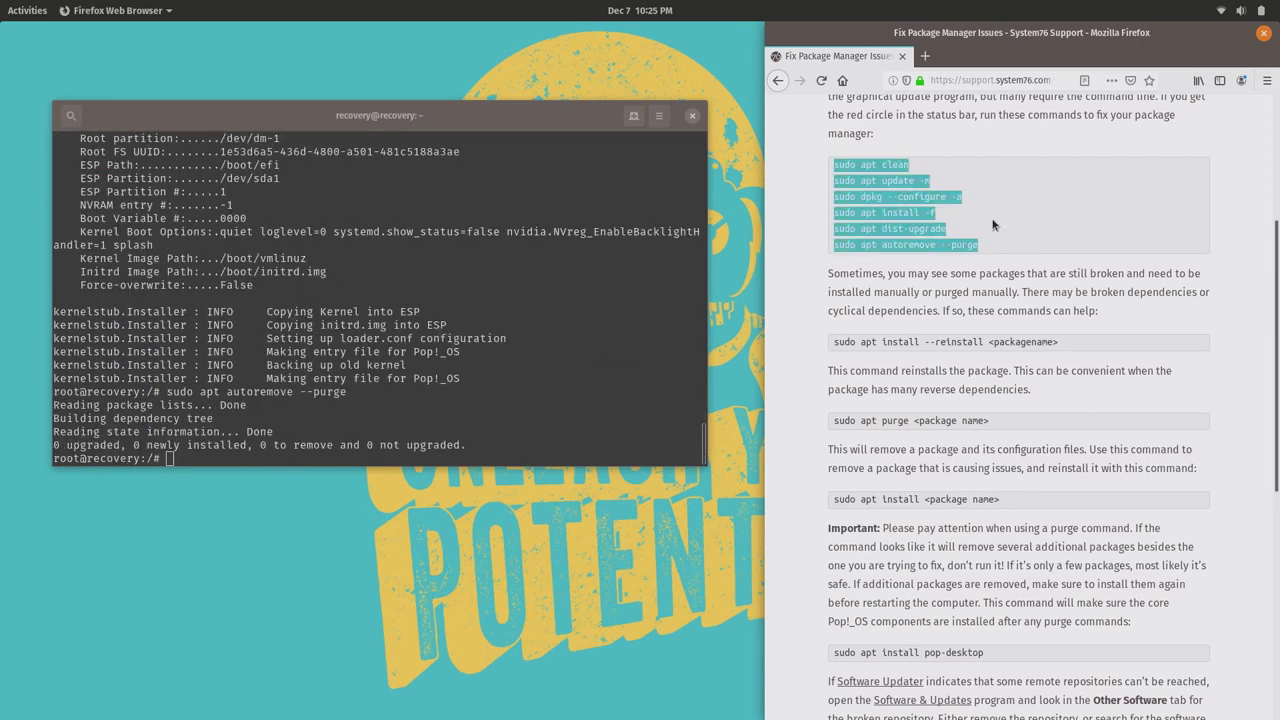
{"action": "left_click", "coordinate": [993, 224]}
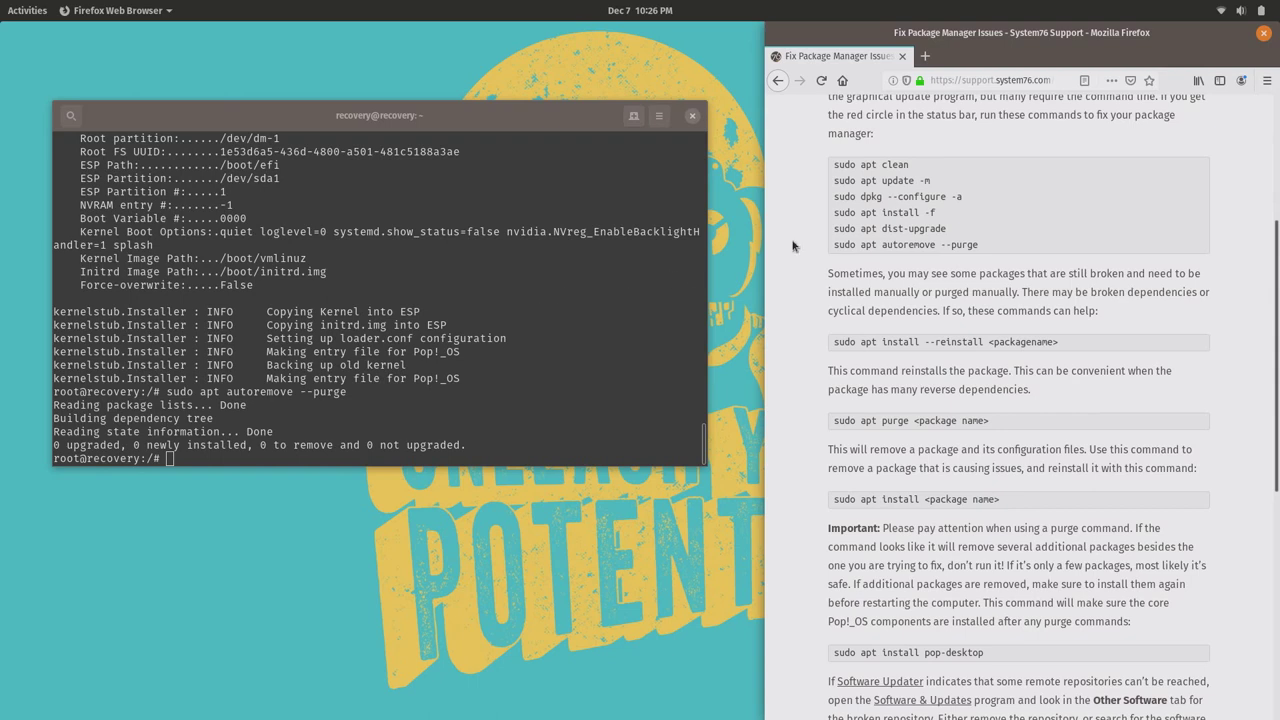
{"action": "left_click_drag", "start_coordinate": [833, 166], "coordinate": [947, 226]}
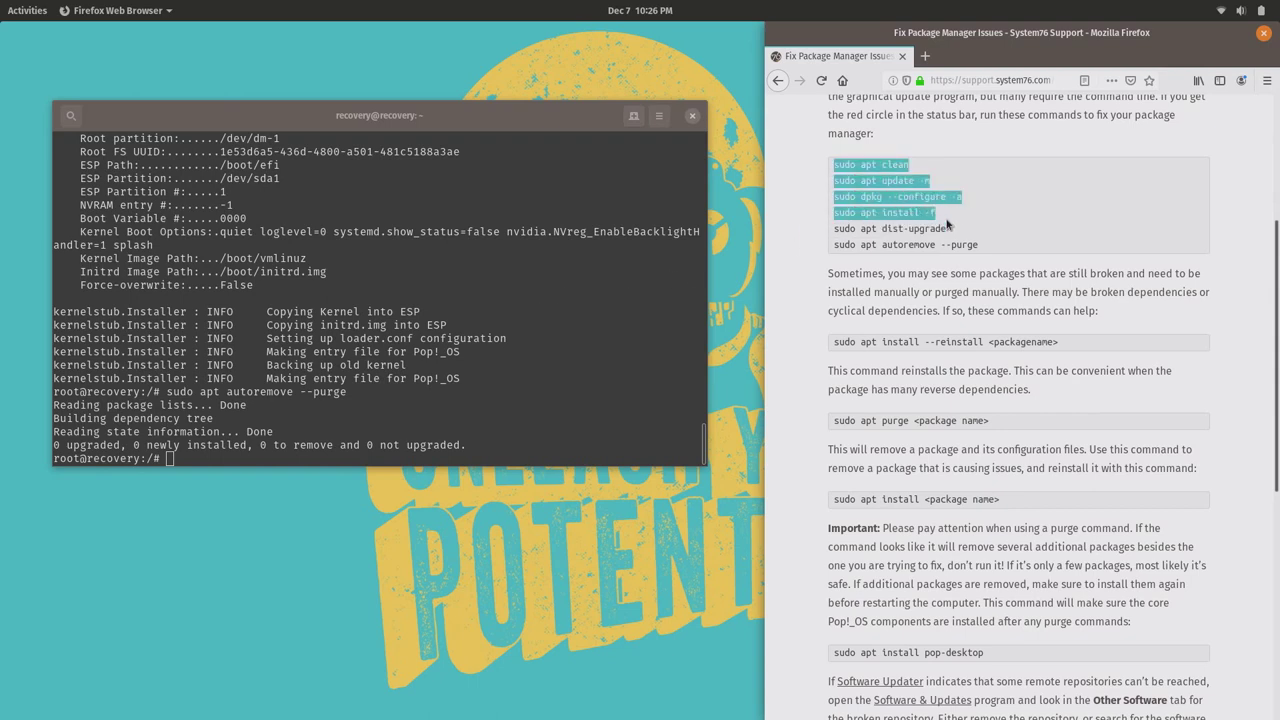
{"action": "left_click", "coordinate": [954, 216]}
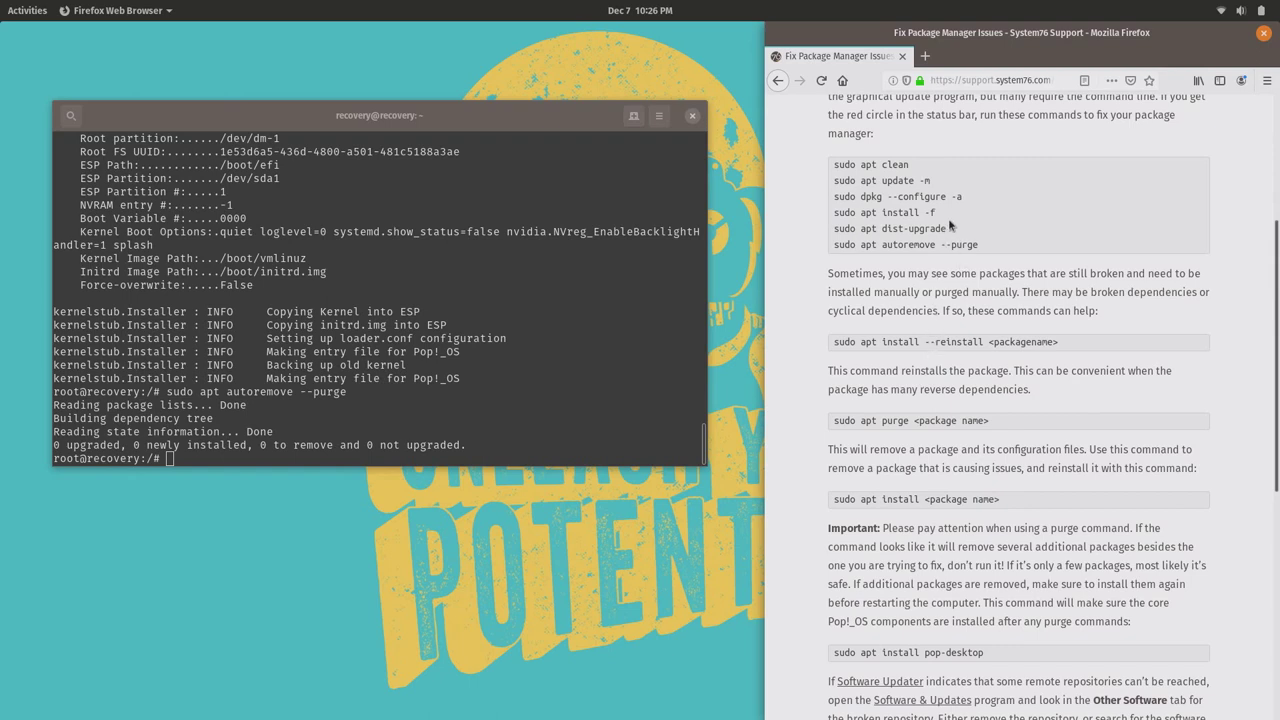
{"action": "left_click_drag", "start_coordinate": [945, 218], "coordinate": [822, 205]}
{"action": "left_click", "coordinate": [869, 271]}
{"action": "left_click", "coordinate": [821, 208]}
Step: Copy the 'sudo apt clean' line from the code block and bring the terminal forward
{"action": "left_click_drag", "start_coordinate": [835, 215], "coordinate": [966, 216]}
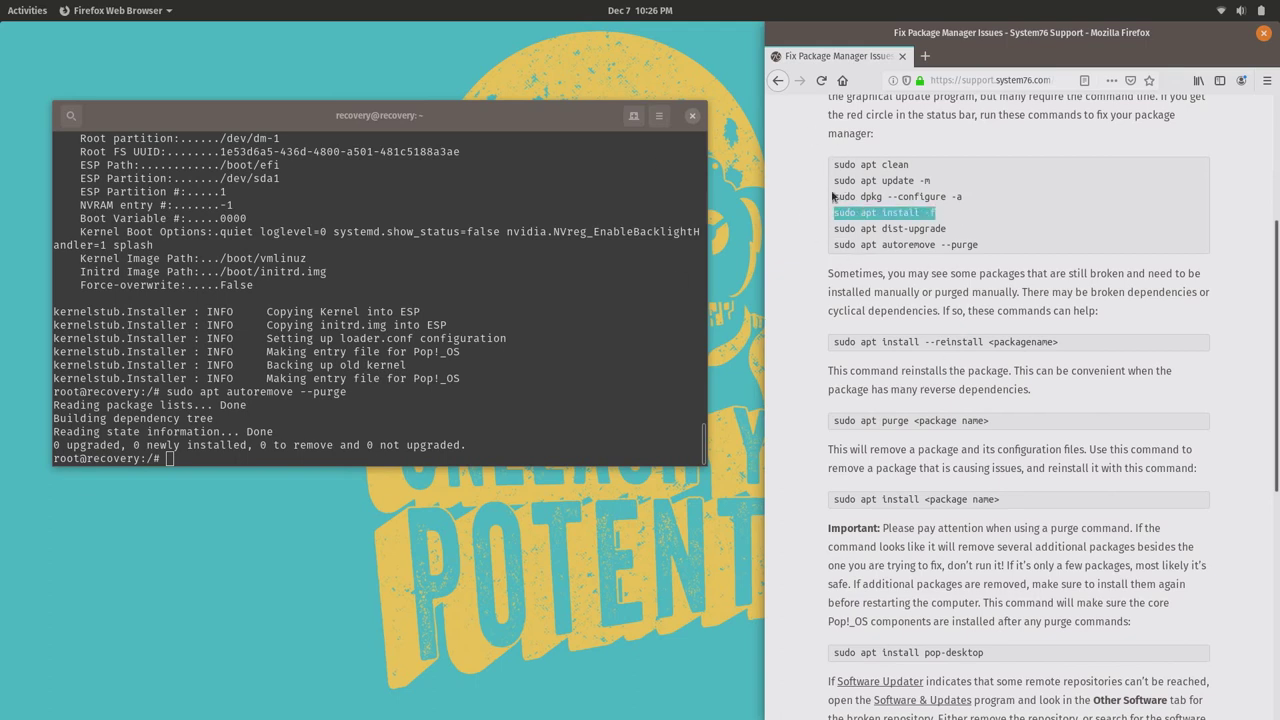
{"action": "left_click_drag", "start_coordinate": [834, 196], "coordinate": [978, 200]}
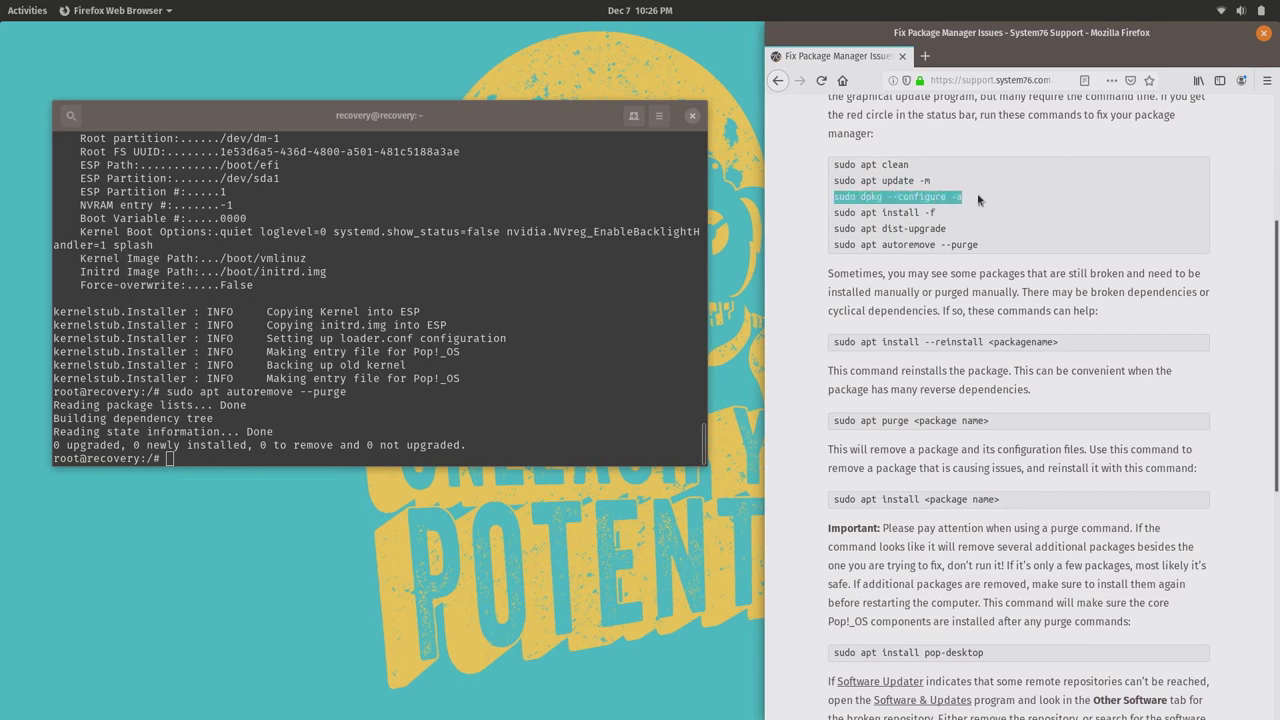
{"action": "triple_click", "coordinate": [925, 212]}
{"action": "left_click", "coordinate": [865, 265]}
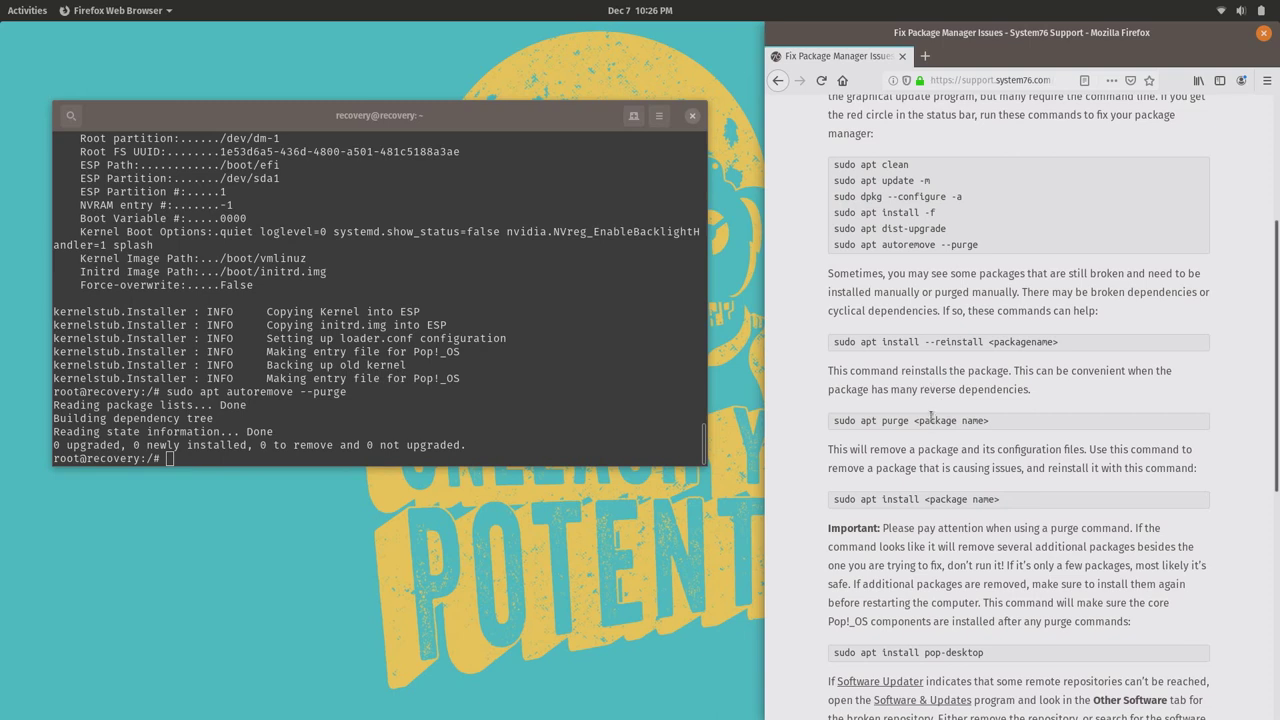
{"action": "triple_click", "coordinate": [858, 169]}
{"action": "left_click", "coordinate": [510, 338]}
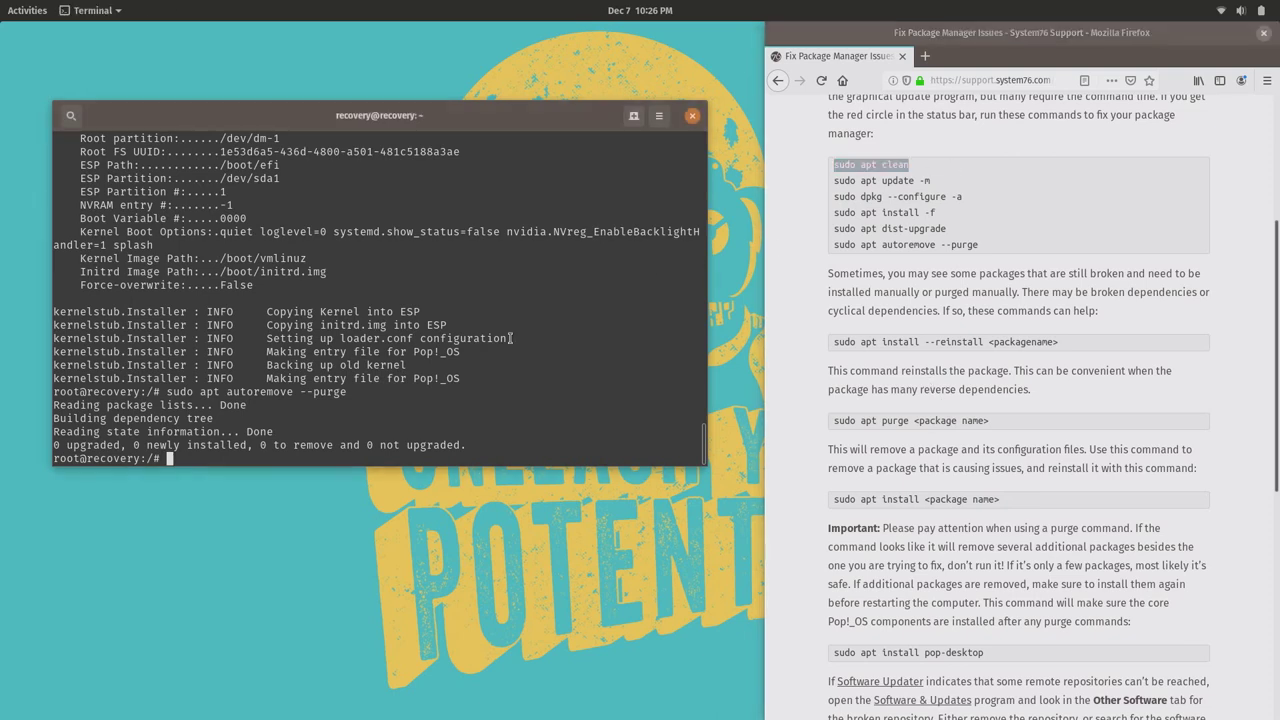
Step: Run sudo apt clean, sudo apt update -m and sudo dpkg --configure -a in the chrooted terminal
{"action": "middle_click", "coordinate": [510, 338]}
{"action": "key", "text": "Return"}
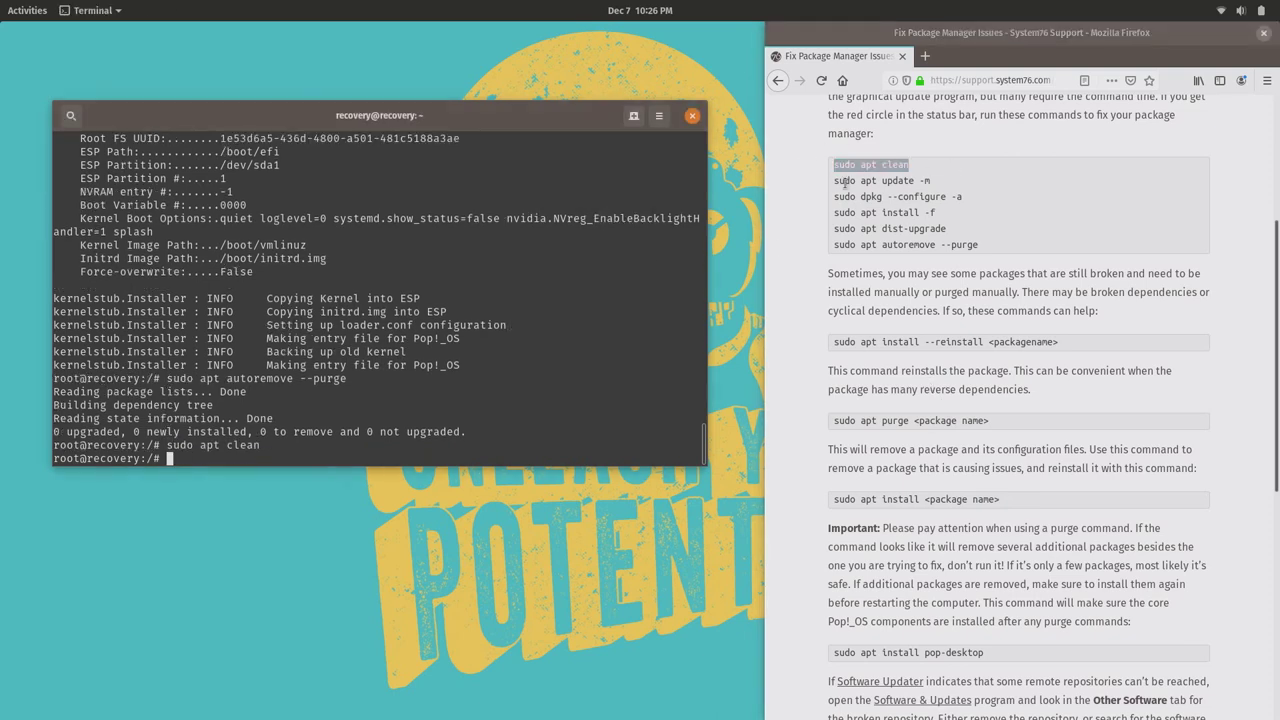
{"action": "left_click_drag", "start_coordinate": [831, 182], "coordinate": [952, 186]}
{"action": "left_click", "coordinate": [469, 283]}
{"action": "middle_click", "coordinate": [469, 283]}
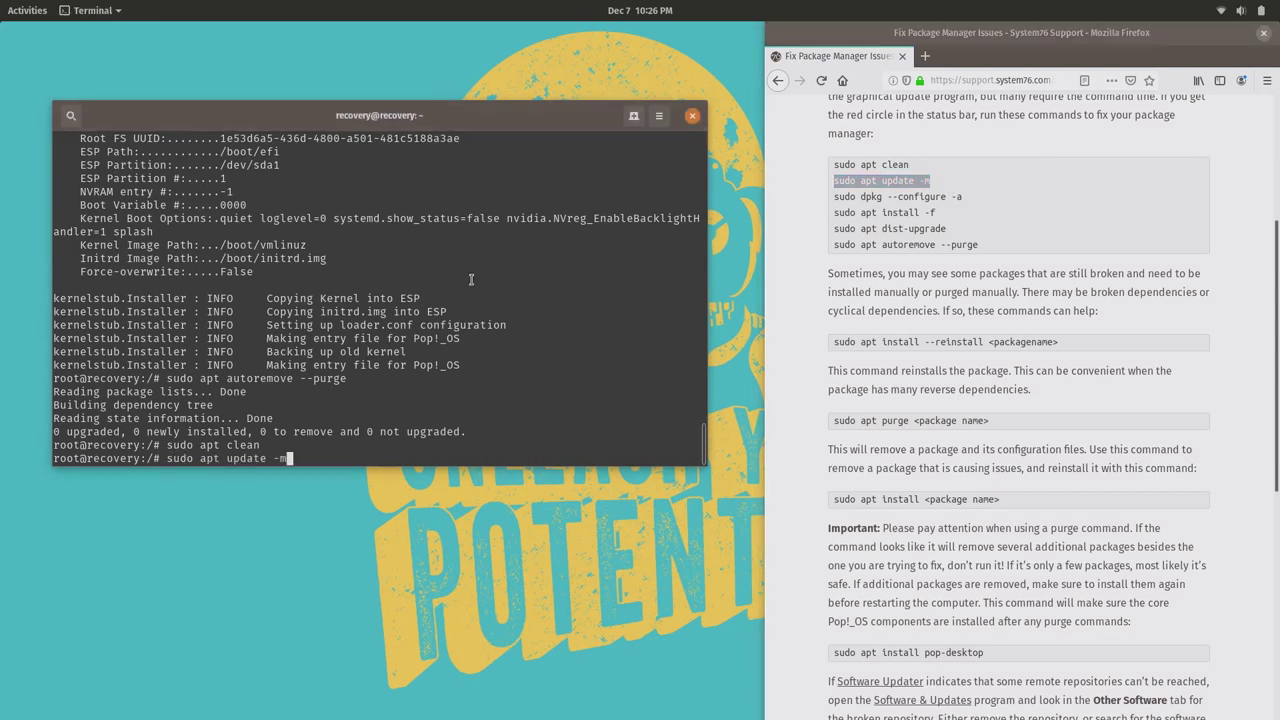
{"action": "key", "text": "Return"}
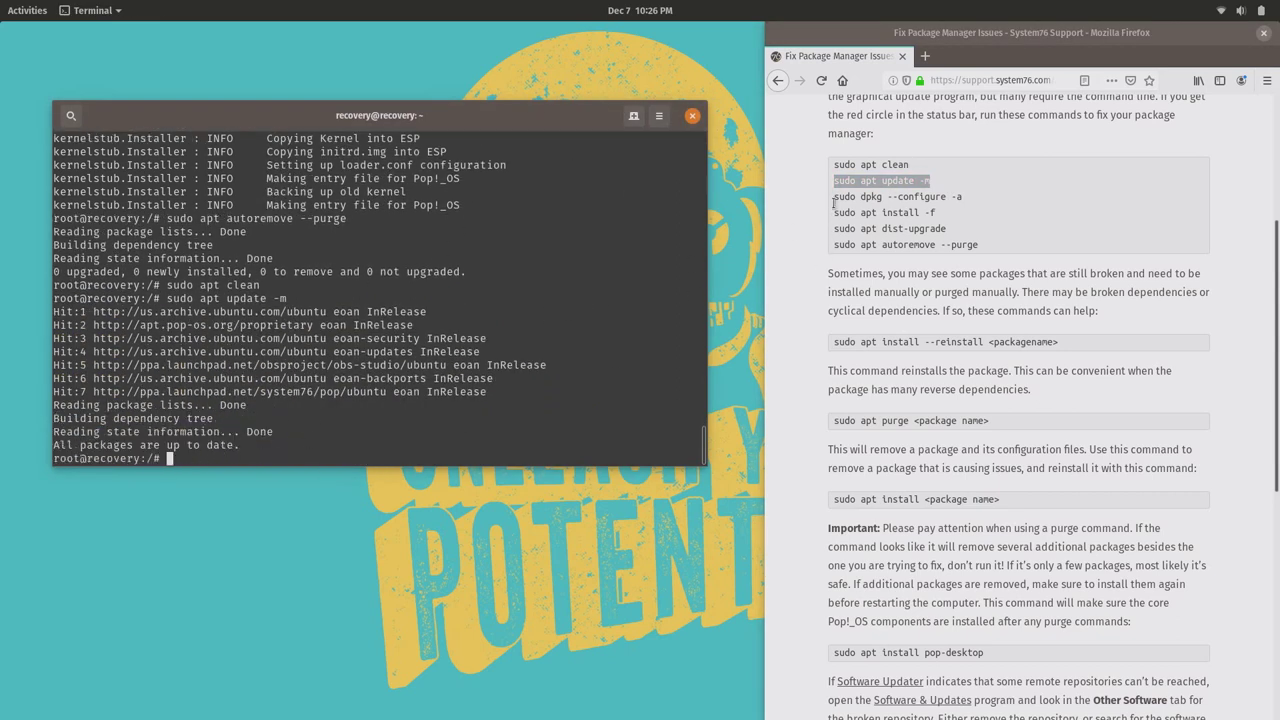
{"action": "left_click_drag", "start_coordinate": [834, 197], "coordinate": [962, 197]}
{"action": "left_click", "coordinate": [460, 300]}
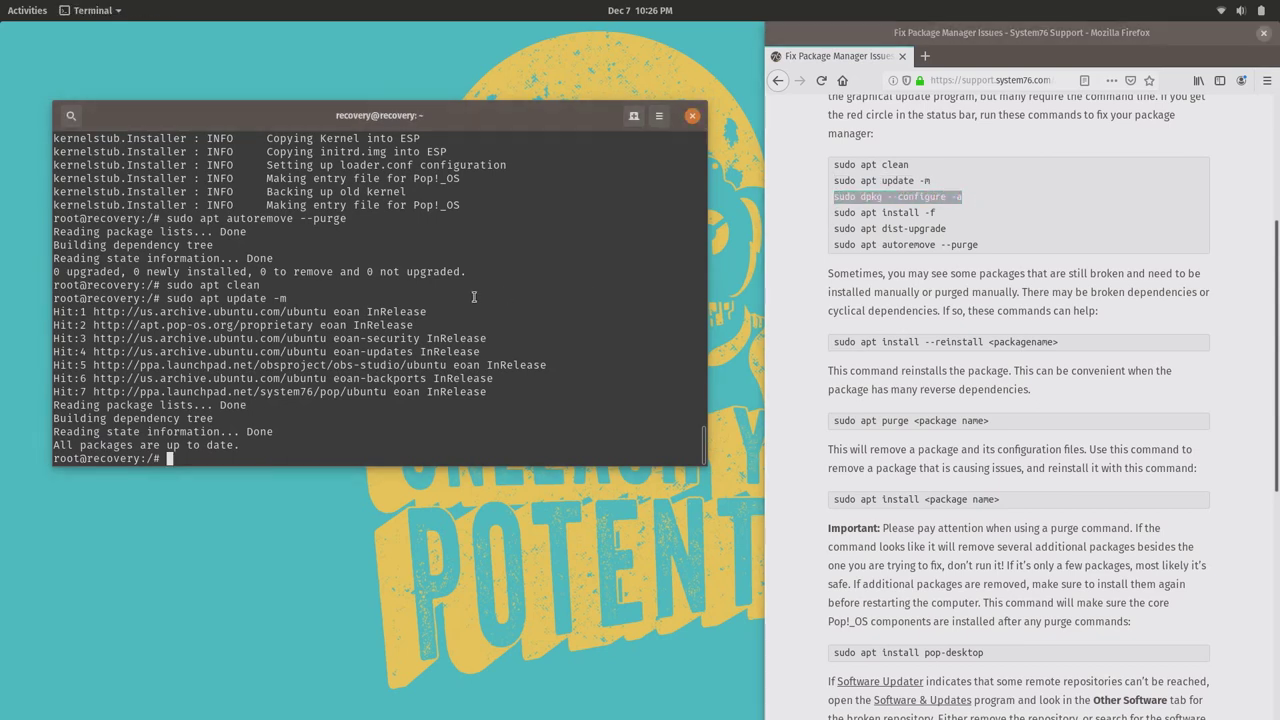
{"action": "middle_click", "coordinate": [460, 300]}
{"action": "key", "text": "Return"}
Step: Run sudo apt install -f, sudo apt dist-upgrade and sudo apt autoremove --purge in the terminal
{"action": "left_click_drag", "start_coordinate": [838, 213], "coordinate": [948, 219]}
{"action": "key", "text": "ctrl+c"}
{"action": "left_click", "coordinate": [421, 319]}
{"action": "middle_click", "coordinate": [421, 319]}
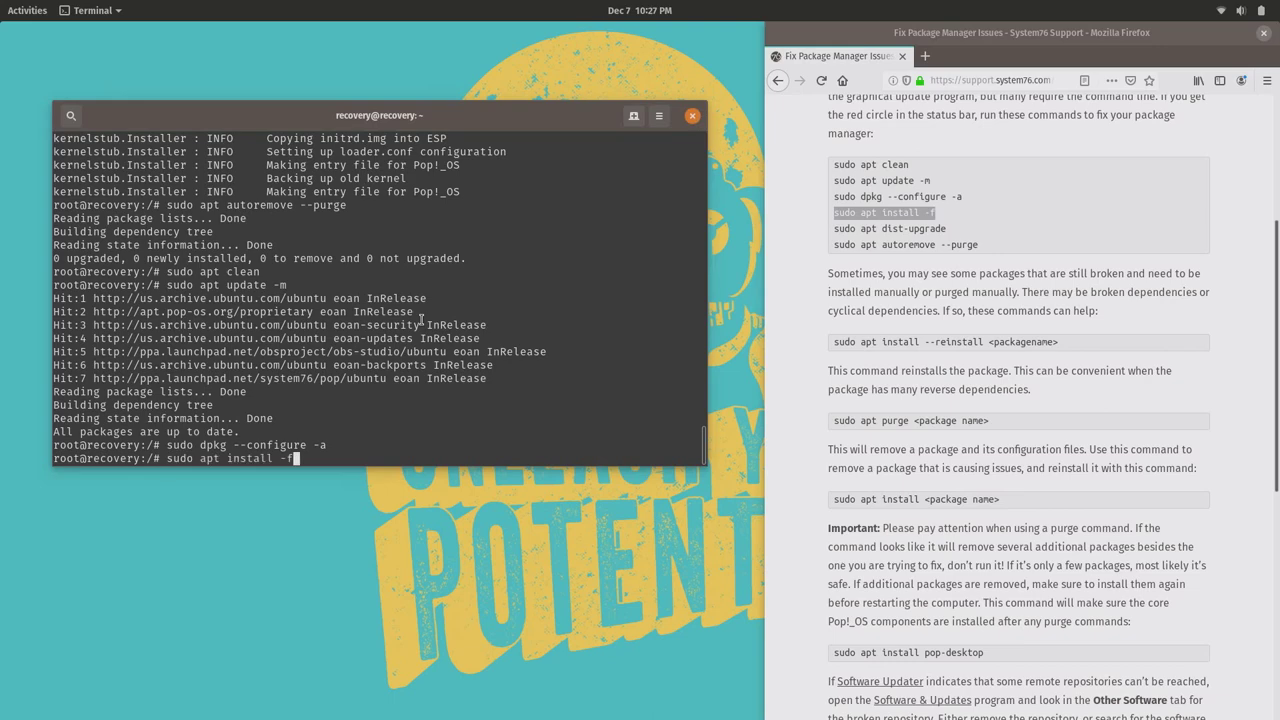
{"action": "key", "text": "Return"}
{"action": "left_click_drag", "start_coordinate": [835, 228], "coordinate": [946, 229]}
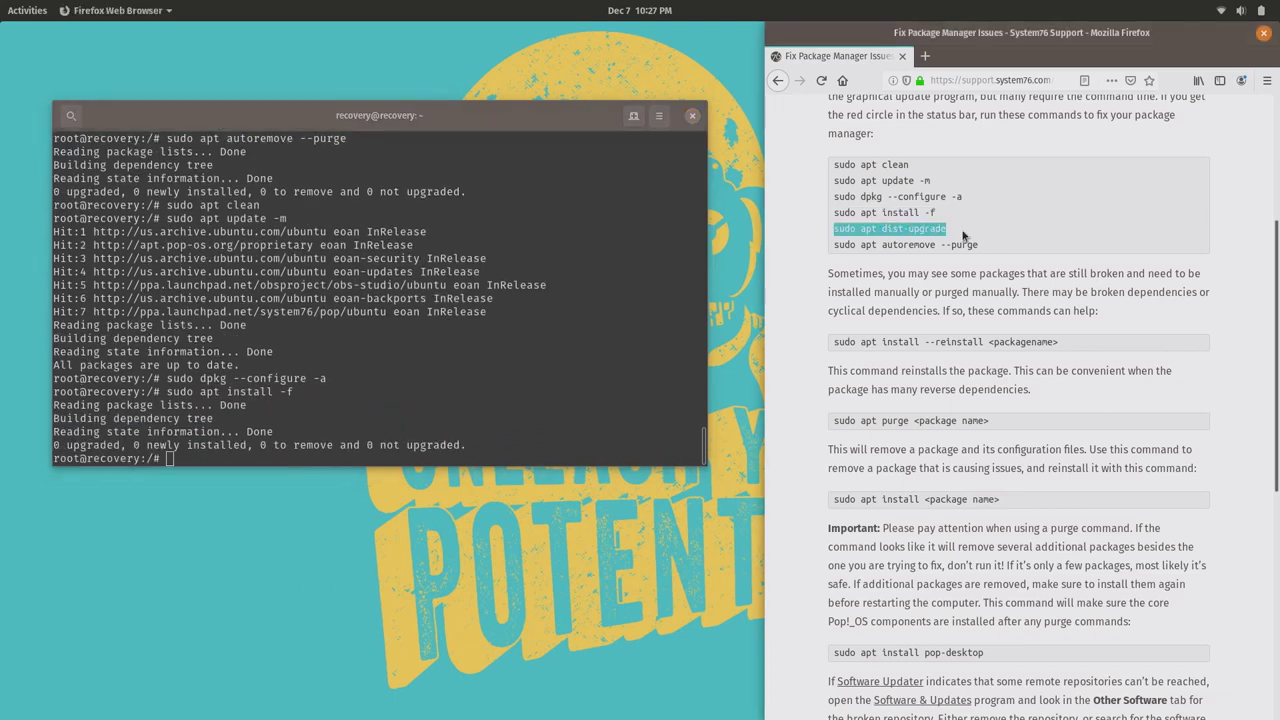
{"action": "left_click", "coordinate": [540, 325]}
{"action": "middle_click", "coordinate": [540, 325]}
{"action": "key", "text": "Return"}
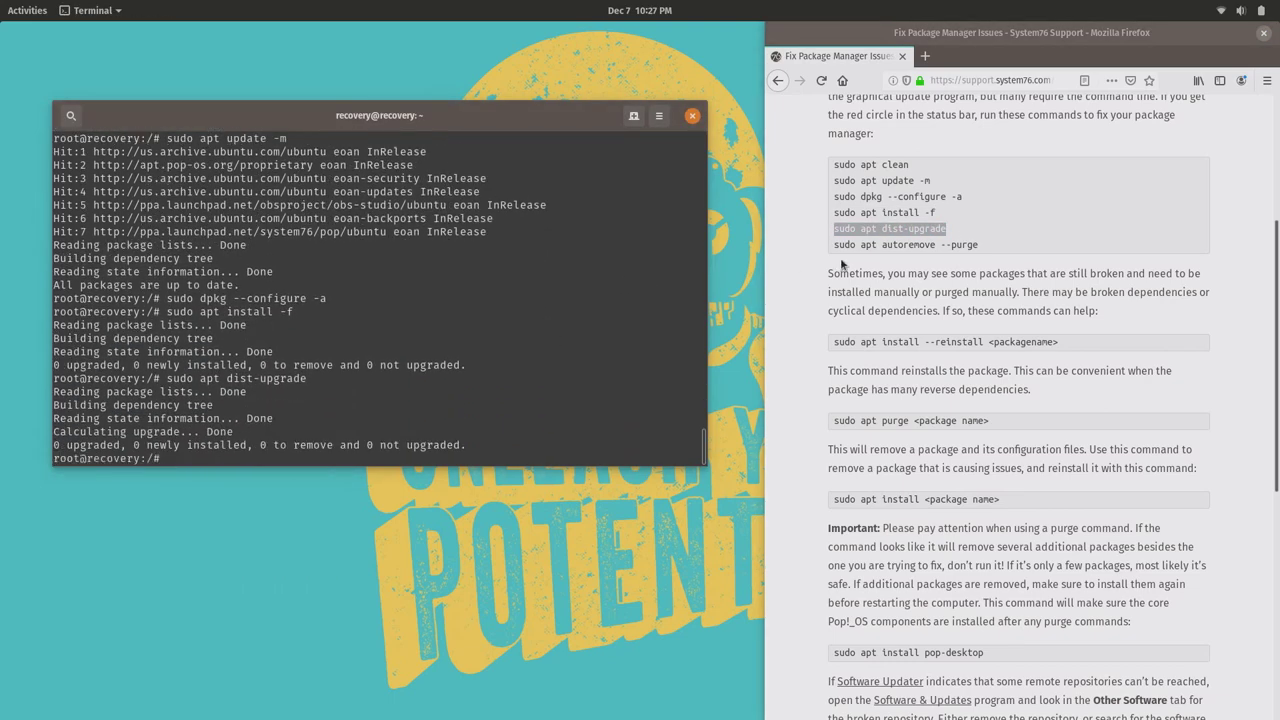
{"action": "left_click_drag", "start_coordinate": [834, 244], "coordinate": [978, 245]}
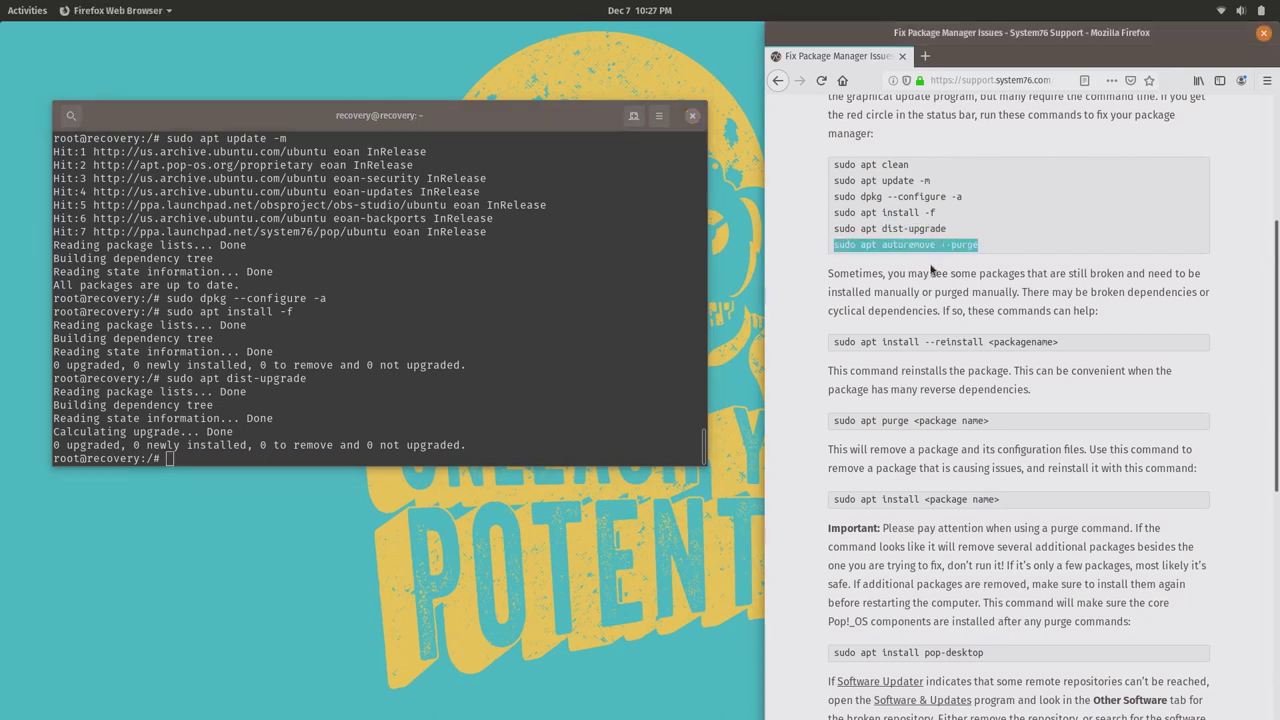
{"action": "left_click", "coordinate": [489, 315]}
{"action": "middle_click", "coordinate": [489, 315]}
{"action": "key", "text": "Return"}
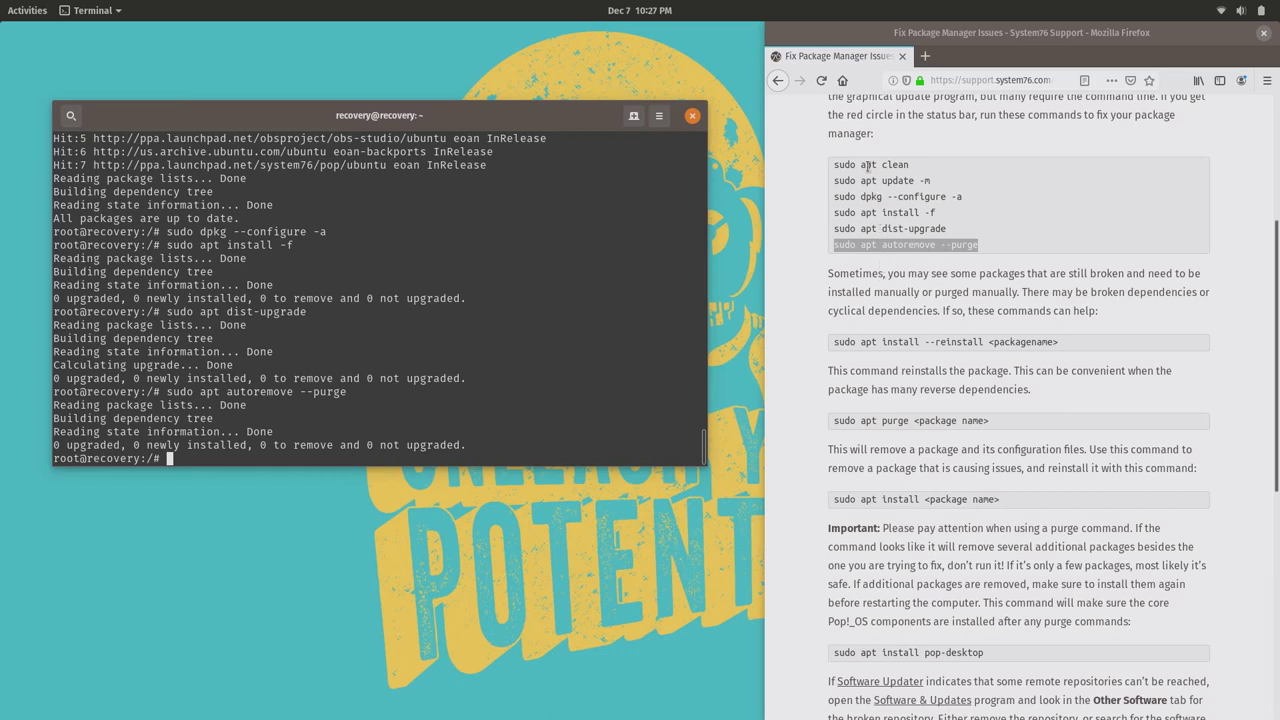
Step: Return Firefox from the repair guide to the System76 Support article list
{"action": "left_click", "coordinate": [862, 188]}
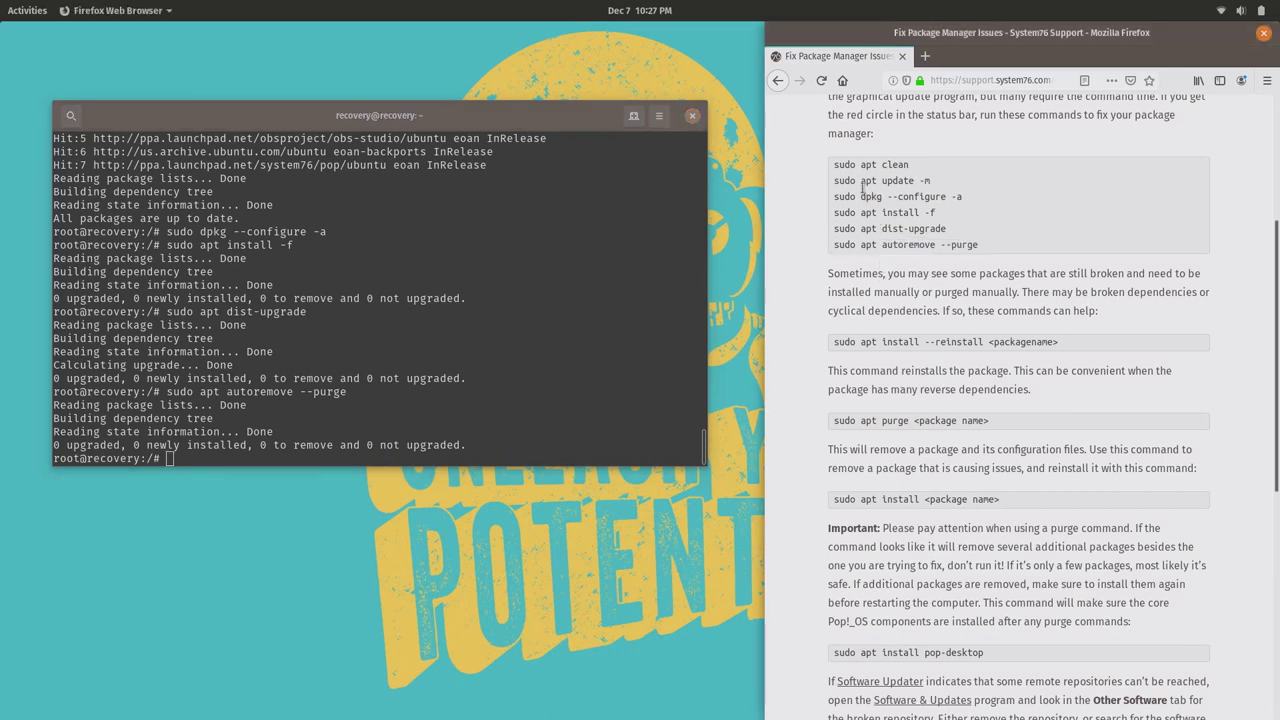
{"action": "left_click_drag", "start_coordinate": [835, 164], "coordinate": [976, 246]}
{"action": "left_click", "coordinate": [974, 246]}
{"action": "left_click", "coordinate": [779, 81]}
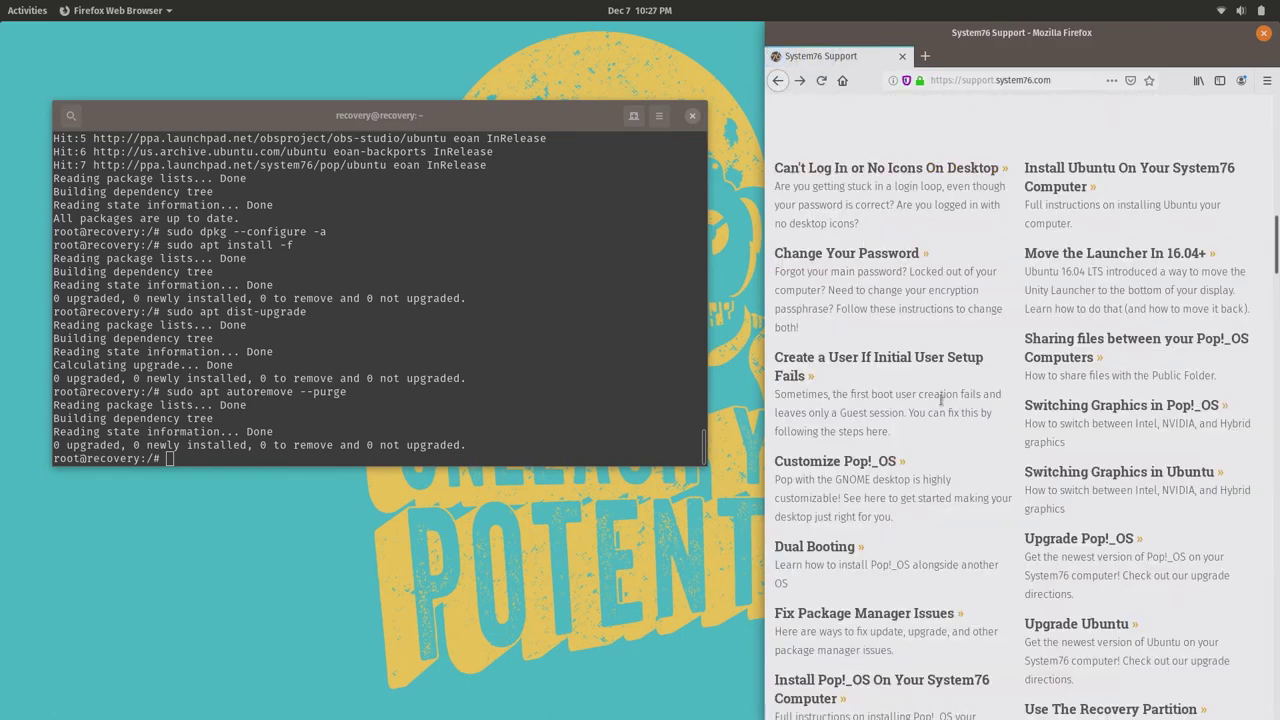
{"action": "key", "text": "ctrl+f"}
{"action": "type", "text": "boot"}
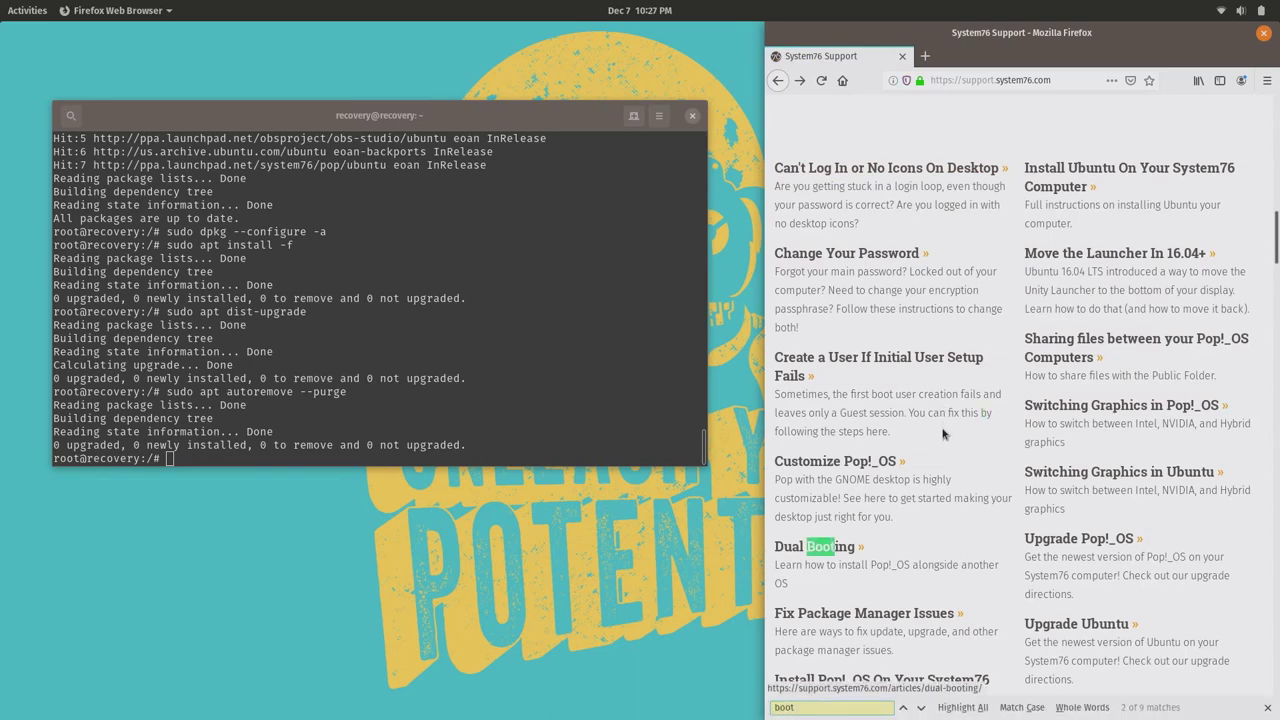
{"action": "type", "text": "loader"}
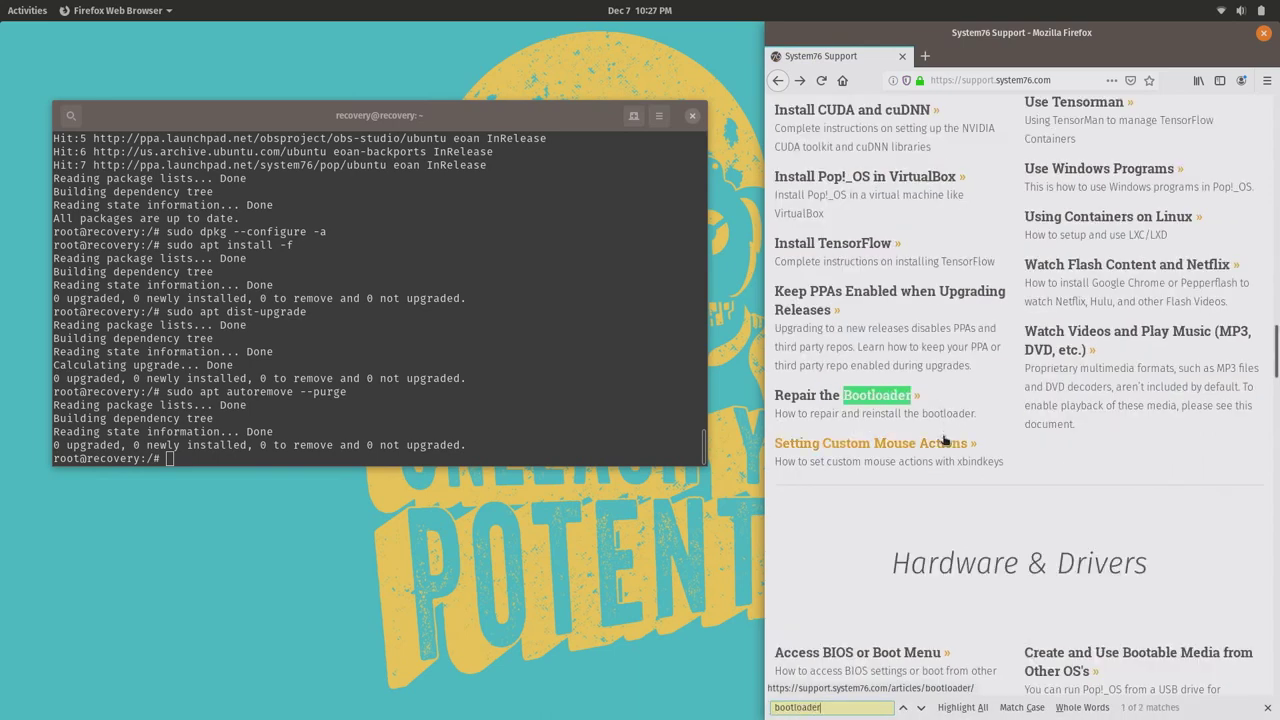
{"action": "left_click", "coordinate": [870, 400]}
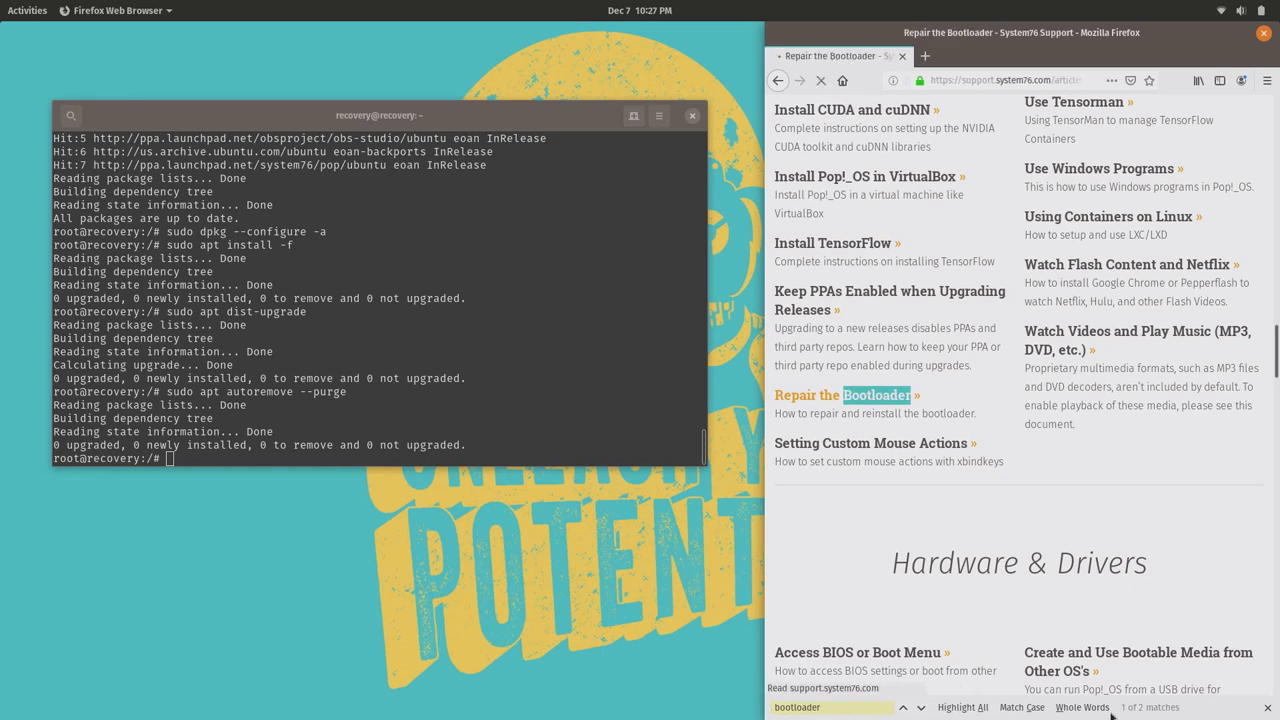
{"action": "left_click", "coordinate": [1267, 707]}
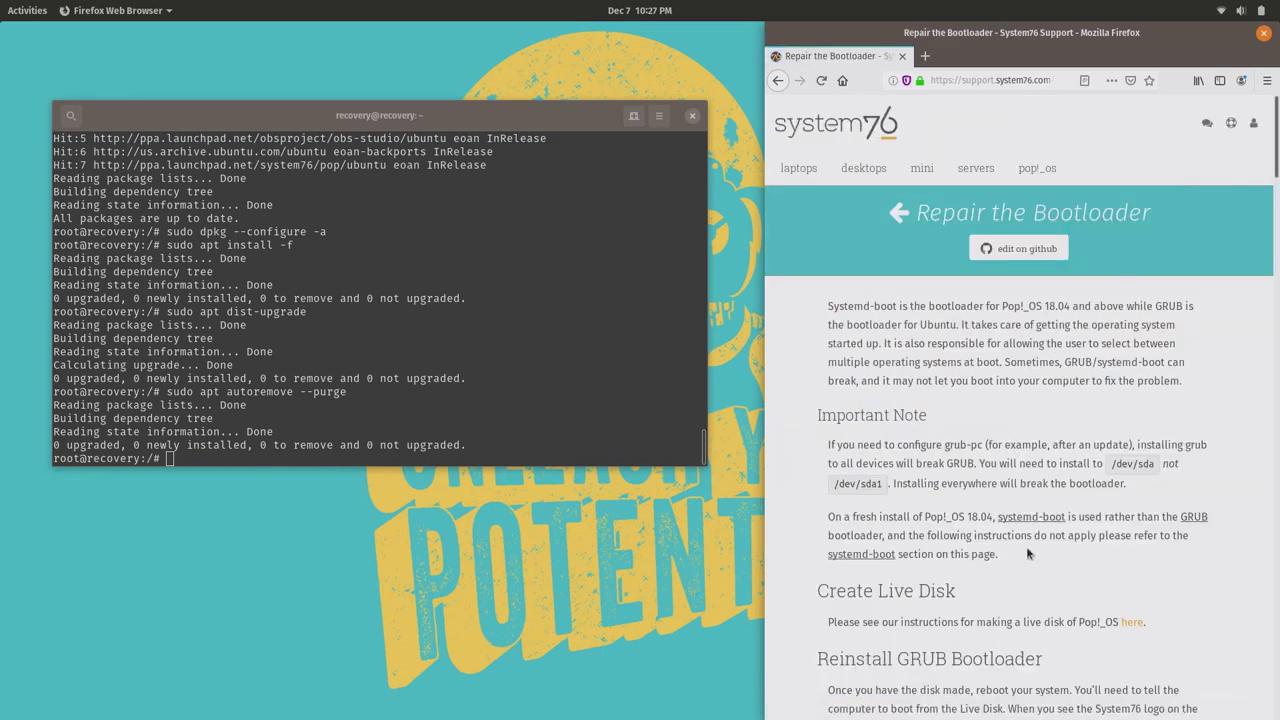
{"action": "scroll", "coordinate": [1027, 550], "scroll_direction": "down", "scroll_amount": 5}
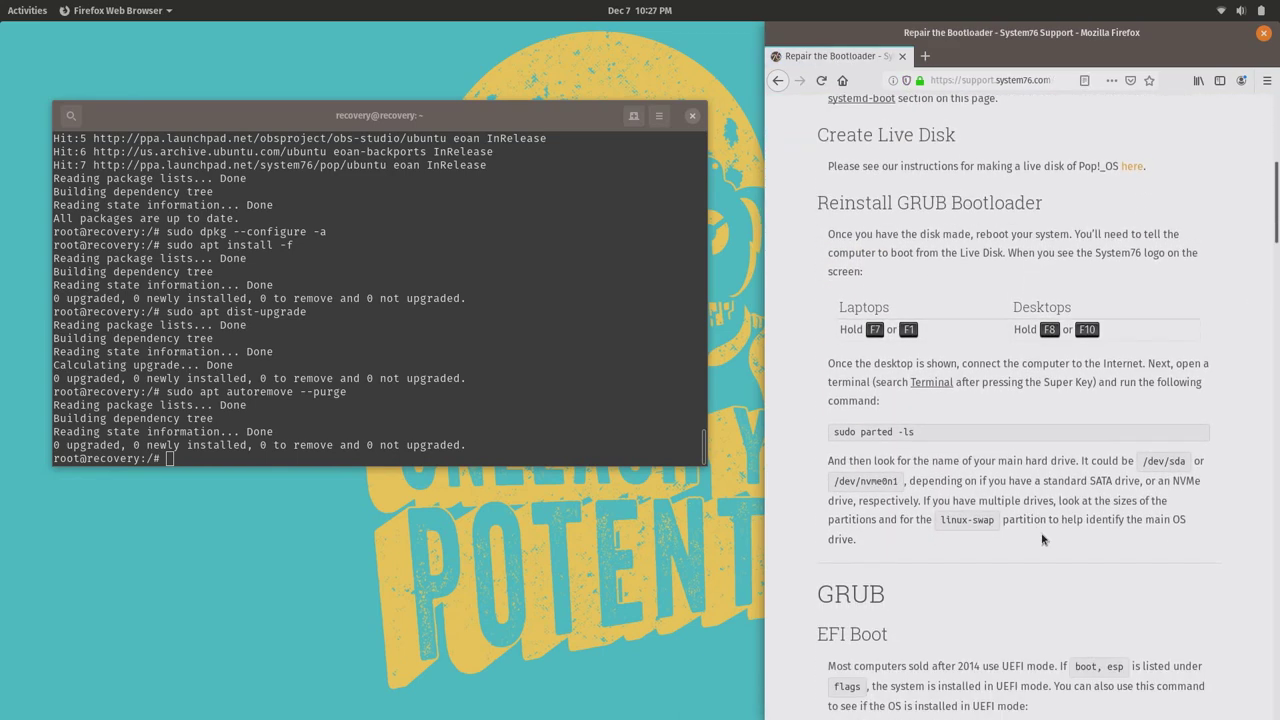
{"action": "scroll", "coordinate": [1042, 540], "scroll_direction": "up", "scroll_amount": 4}
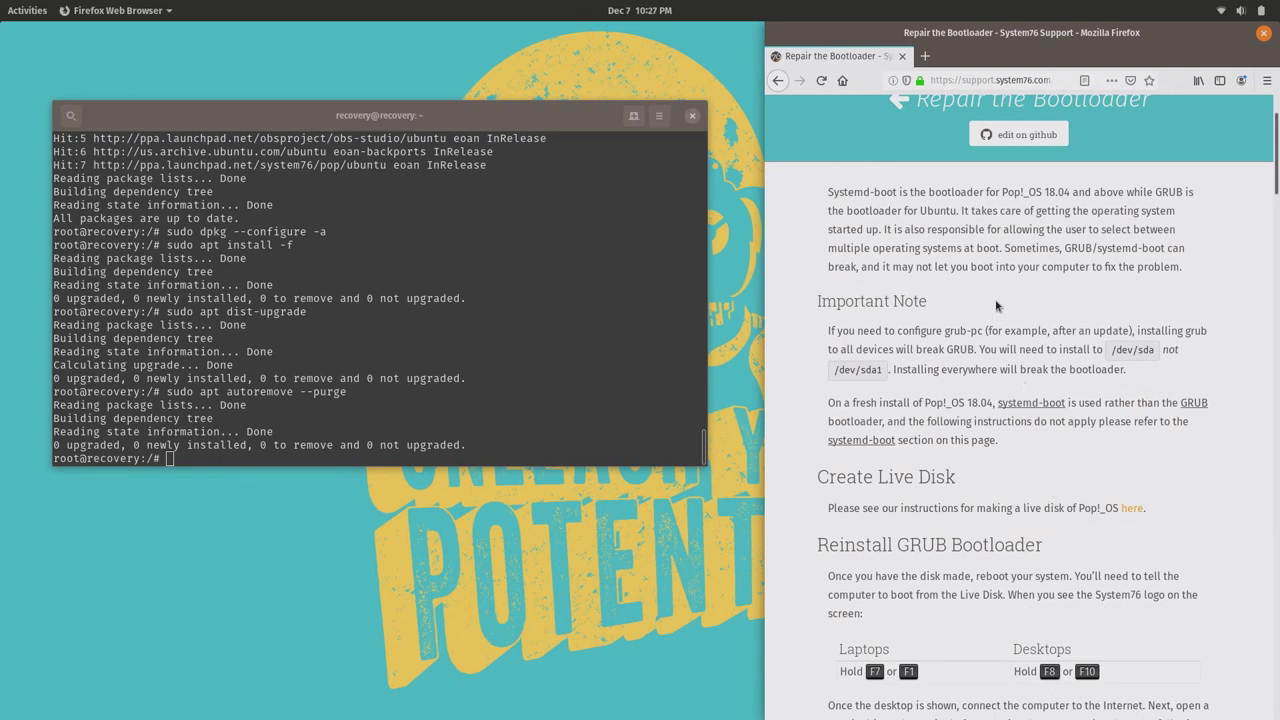
{"action": "scroll", "coordinate": [970, 443], "scroll_direction": "down", "scroll_amount": 6}
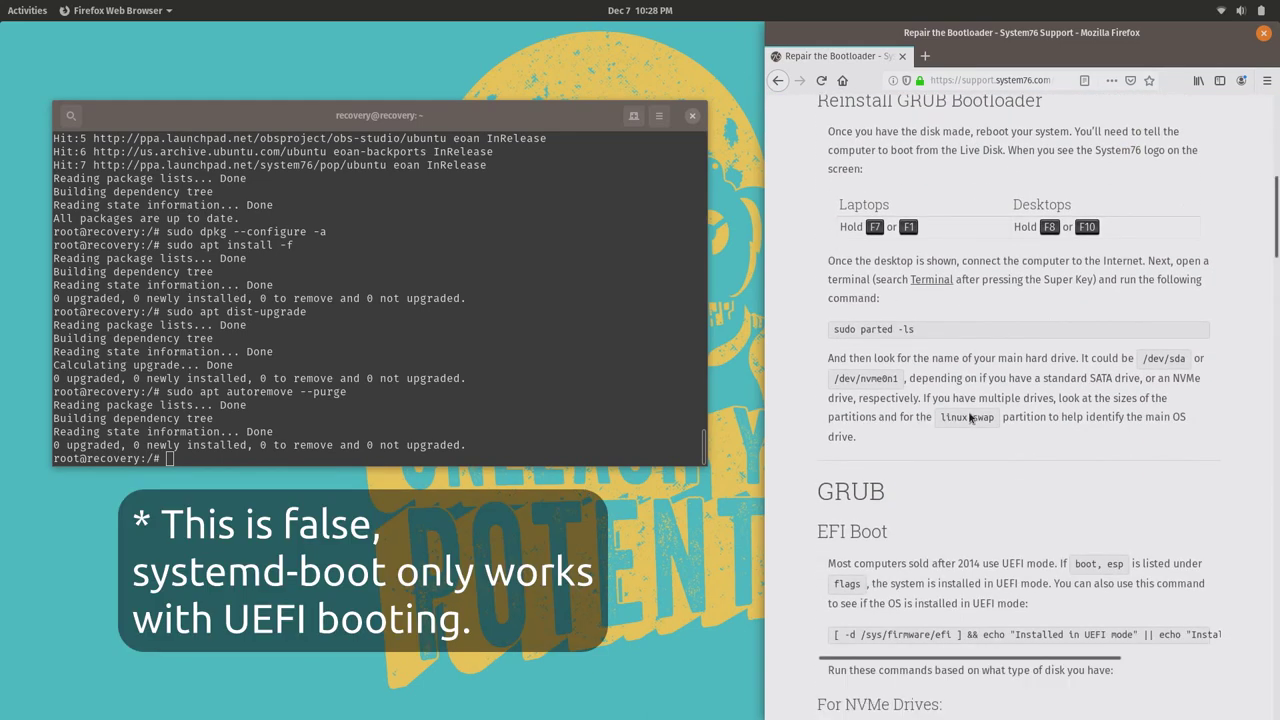
{"action": "scroll", "coordinate": [975, 412], "scroll_direction": "down", "scroll_amount": 8}
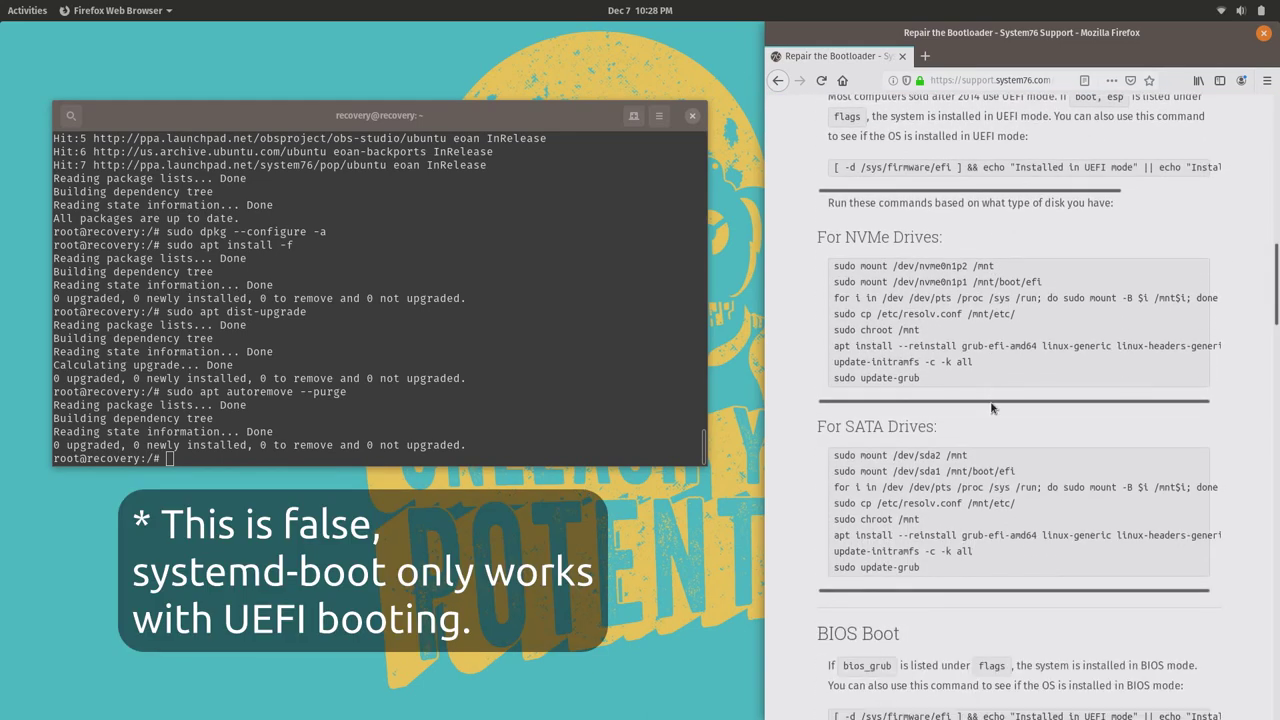
{"action": "scroll", "coordinate": [990, 397], "scroll_direction": "up", "scroll_amount": 10}
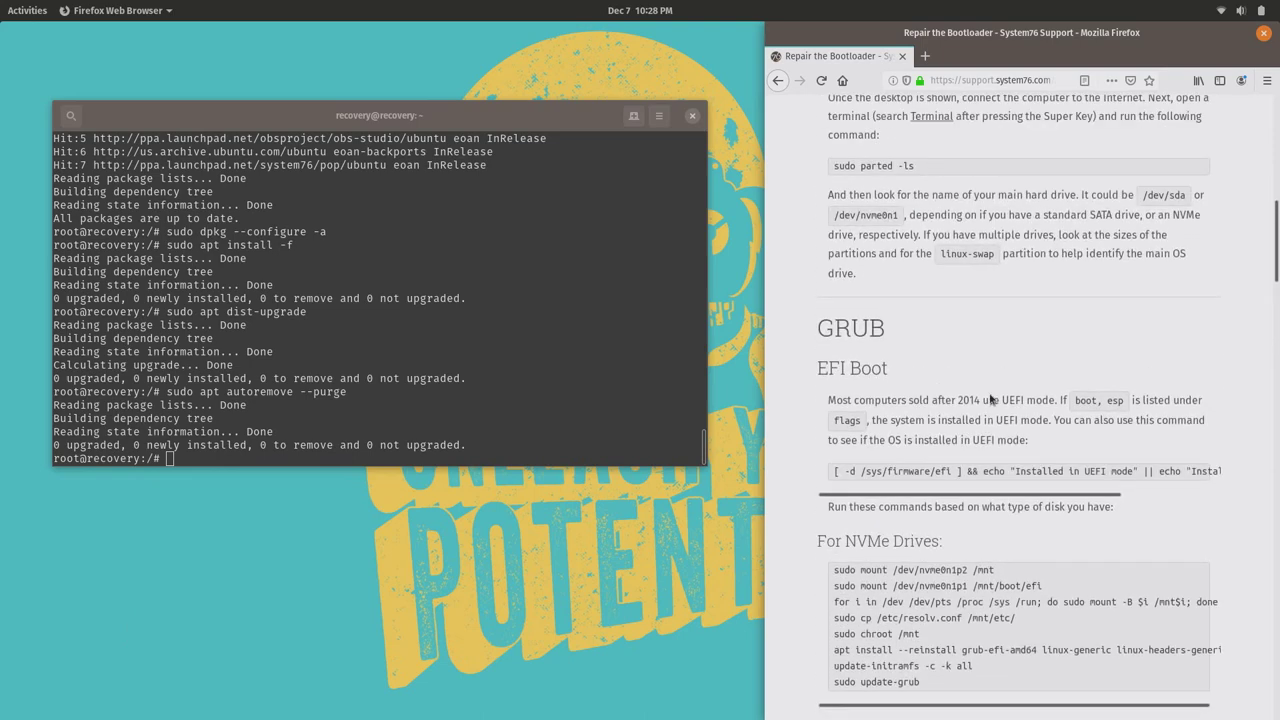
{"action": "scroll", "coordinate": [980, 405], "scroll_direction": "down", "scroll_amount": 5}
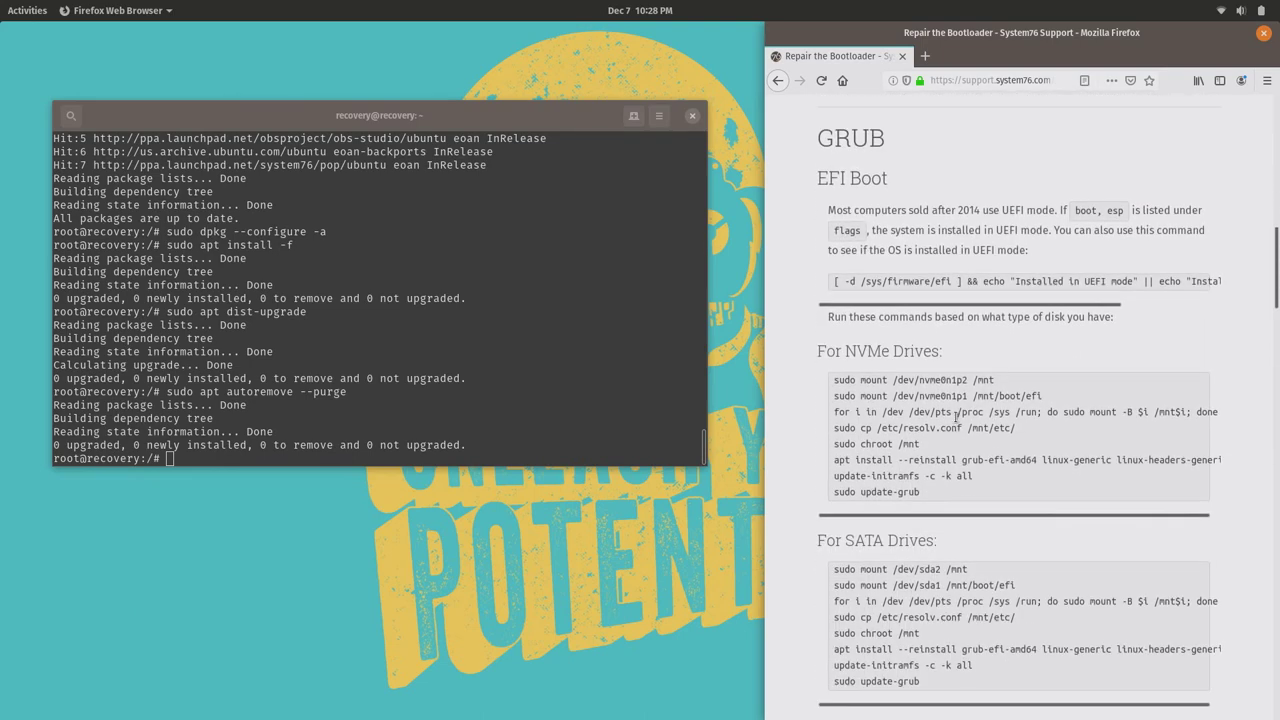
{"action": "scroll", "coordinate": [957, 413], "scroll_direction": "up", "scroll_amount": 10}
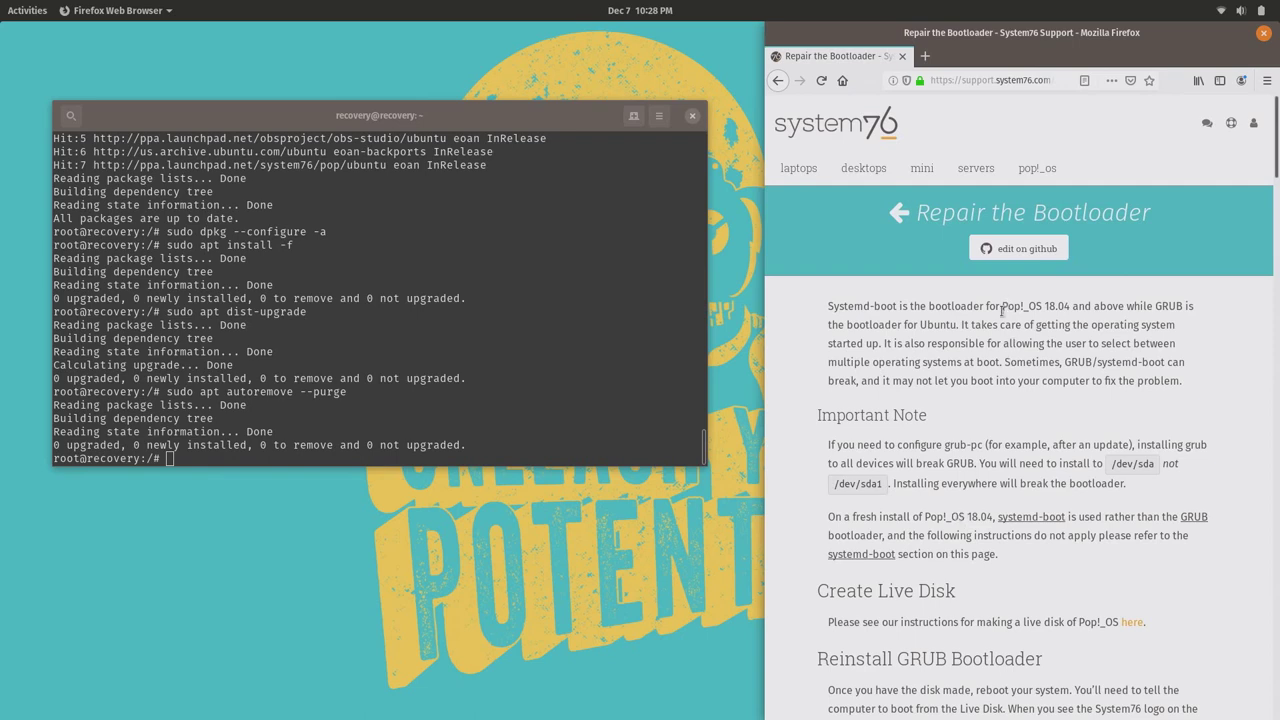
Step: Highlight Pop!_OS 18.04, Systemd-boot, Ubuntu and GRUB in the Repair the Bootloader intro
{"action": "left_click_drag", "start_coordinate": [1002, 306], "coordinate": [1074, 308]}
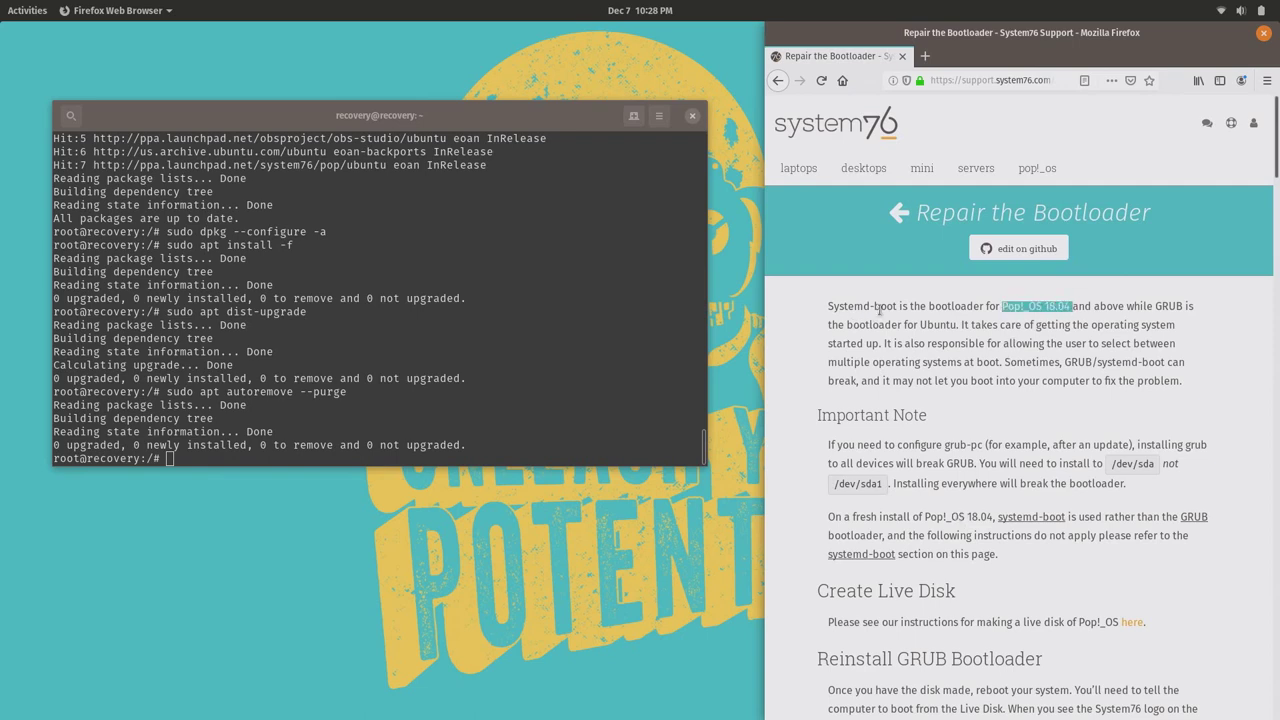
{"action": "left_click_drag", "start_coordinate": [894, 306], "coordinate": [812, 296]}
{"action": "left_click", "coordinate": [812, 296]}
{"action": "left_click_drag", "start_coordinate": [920, 324], "coordinate": [956, 324]}
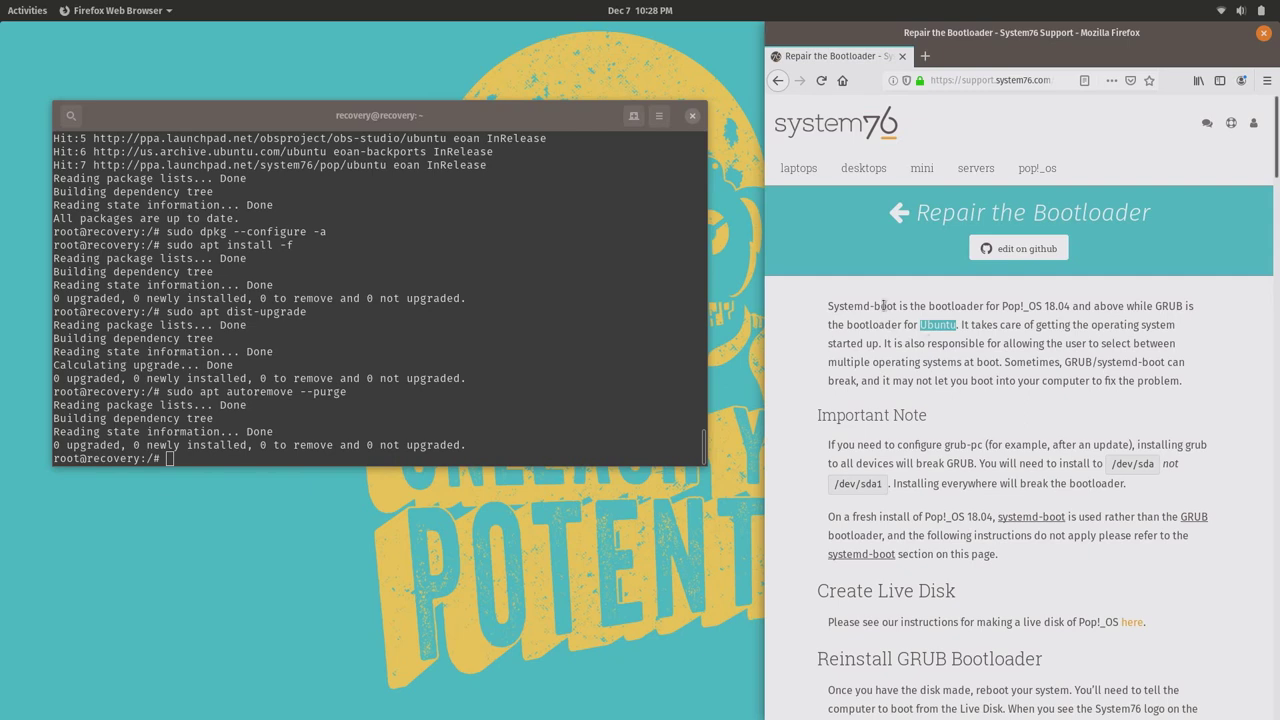
{"action": "left_click_drag", "start_coordinate": [897, 304], "coordinate": [826, 307]}
{"action": "left_click", "coordinate": [855, 410]}
{"action": "double_click", "coordinate": [1163, 308]}
{"action": "left_click_drag", "start_coordinate": [895, 307], "coordinate": [826, 308]}
{"action": "left_click", "coordinate": [823, 327]}
Step: Scroll down past the GRUB and BIOS Boot sections to systemd-boot EFI Boot
{"action": "scroll", "coordinate": [856, 495], "scroll_direction": "down", "scroll_amount": 10}
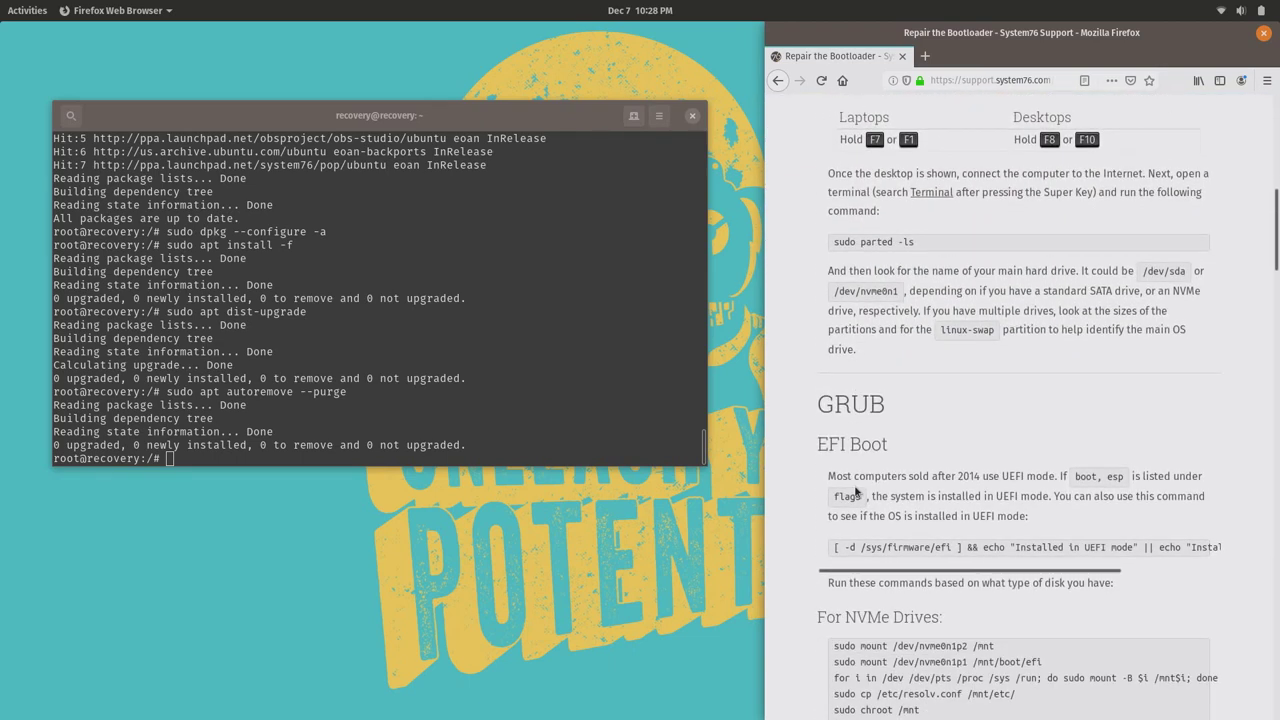
{"action": "scroll", "coordinate": [853, 495], "scroll_direction": "down", "scroll_amount": 13}
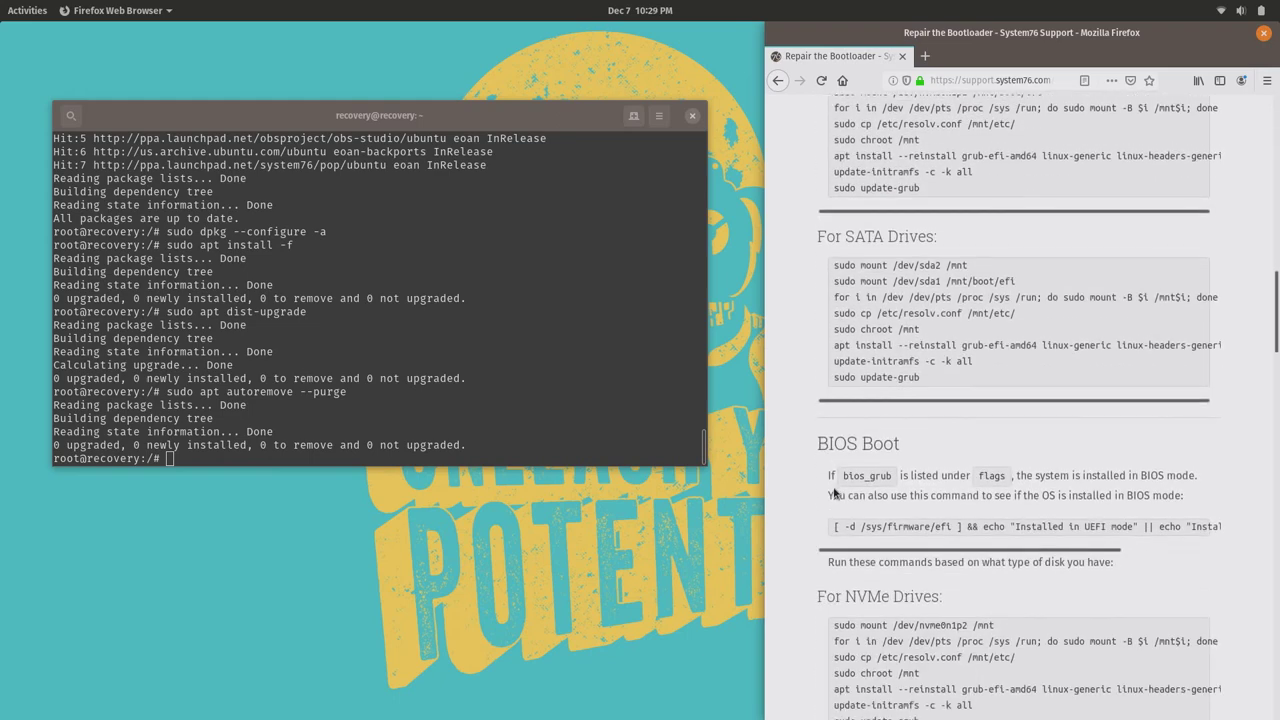
{"action": "scroll", "coordinate": [833, 491], "scroll_direction": "down", "scroll_amount": 7}
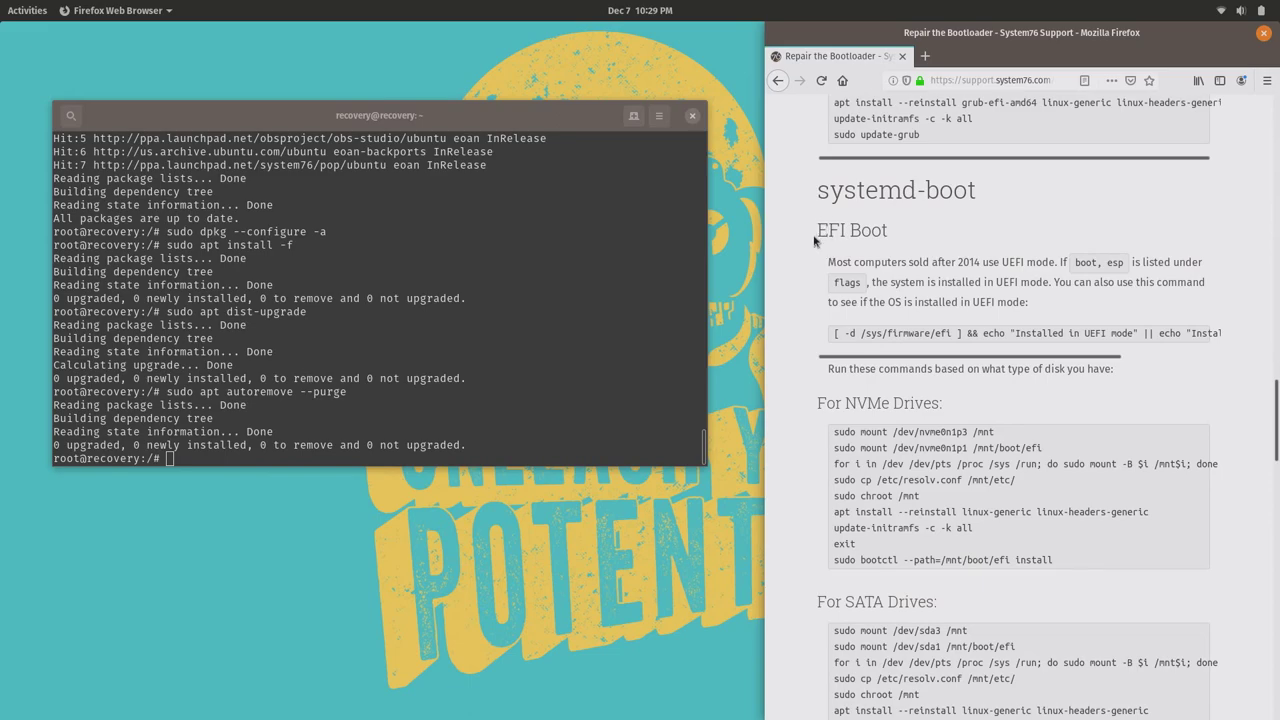
Step: Open a second terminal, run sudo fdisk -l, and highlight /dev/sda1's 512M EFI System type
{"action": "mouse_move", "coordinate": [3, 4]}
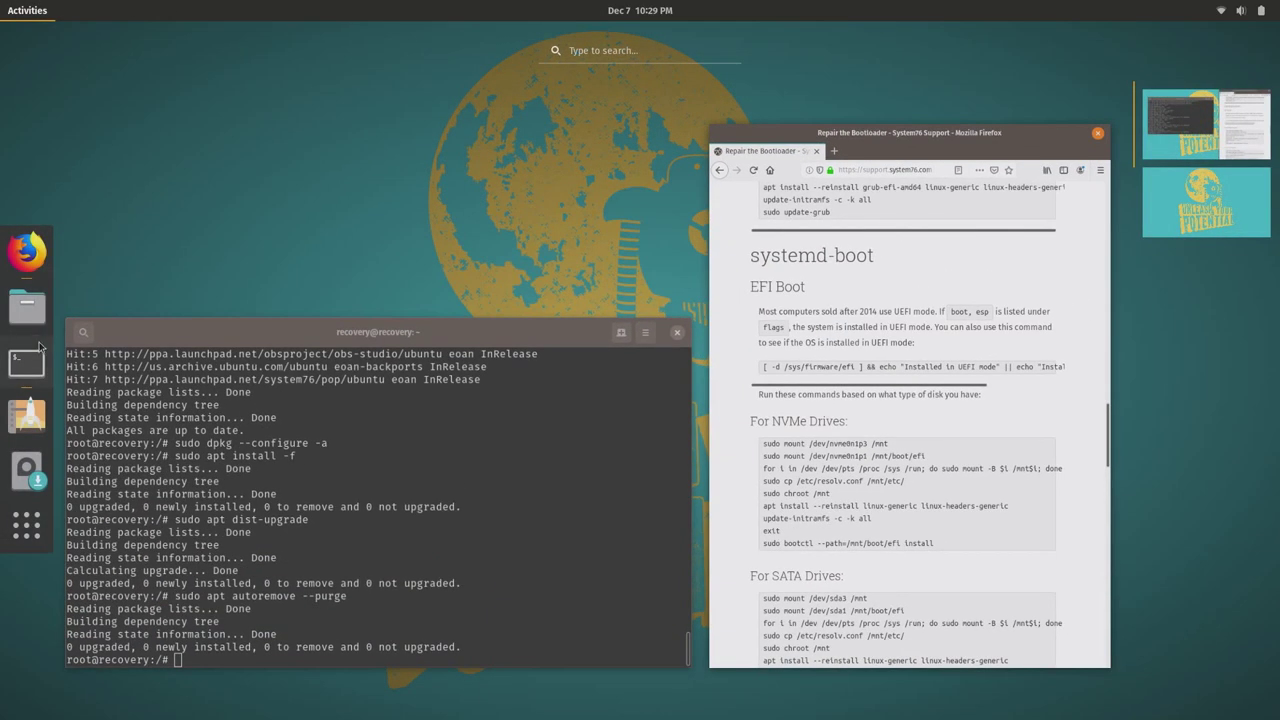
{"action": "left_click", "coordinate": [27, 362]}
{"action": "type", "text": "sudo fdisk -l"}
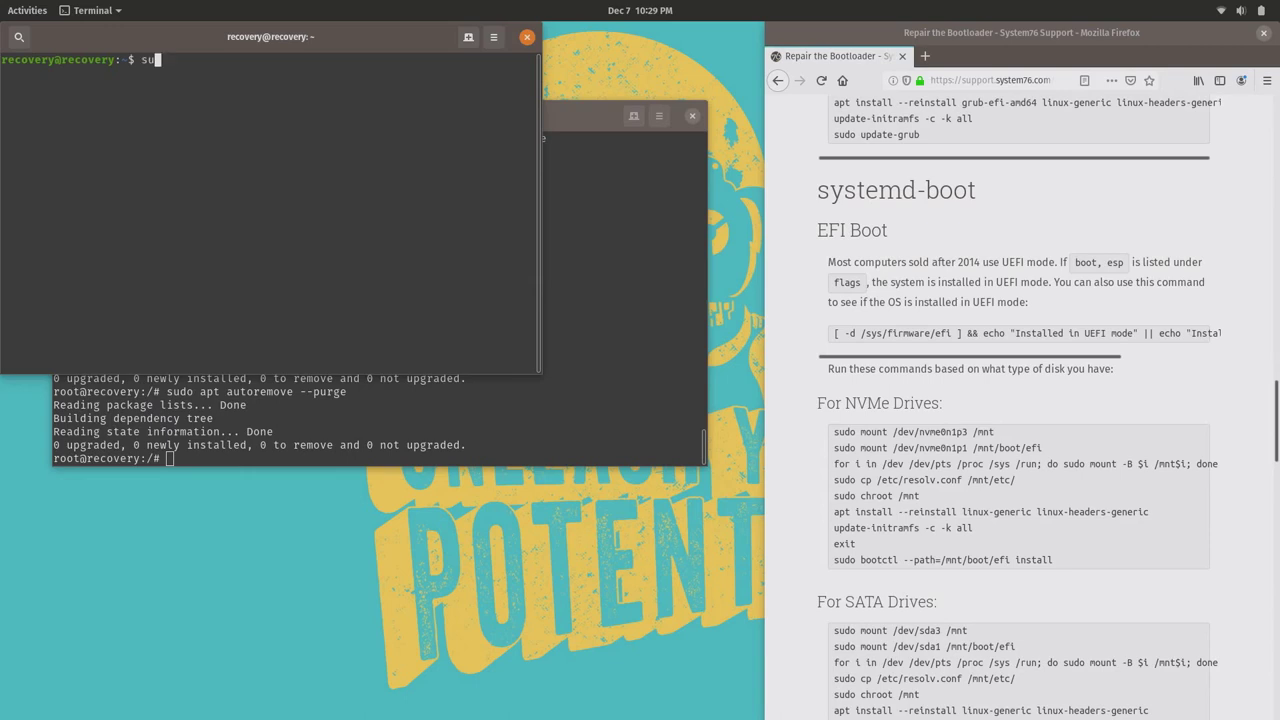
{"action": "key", "text": "Return"}
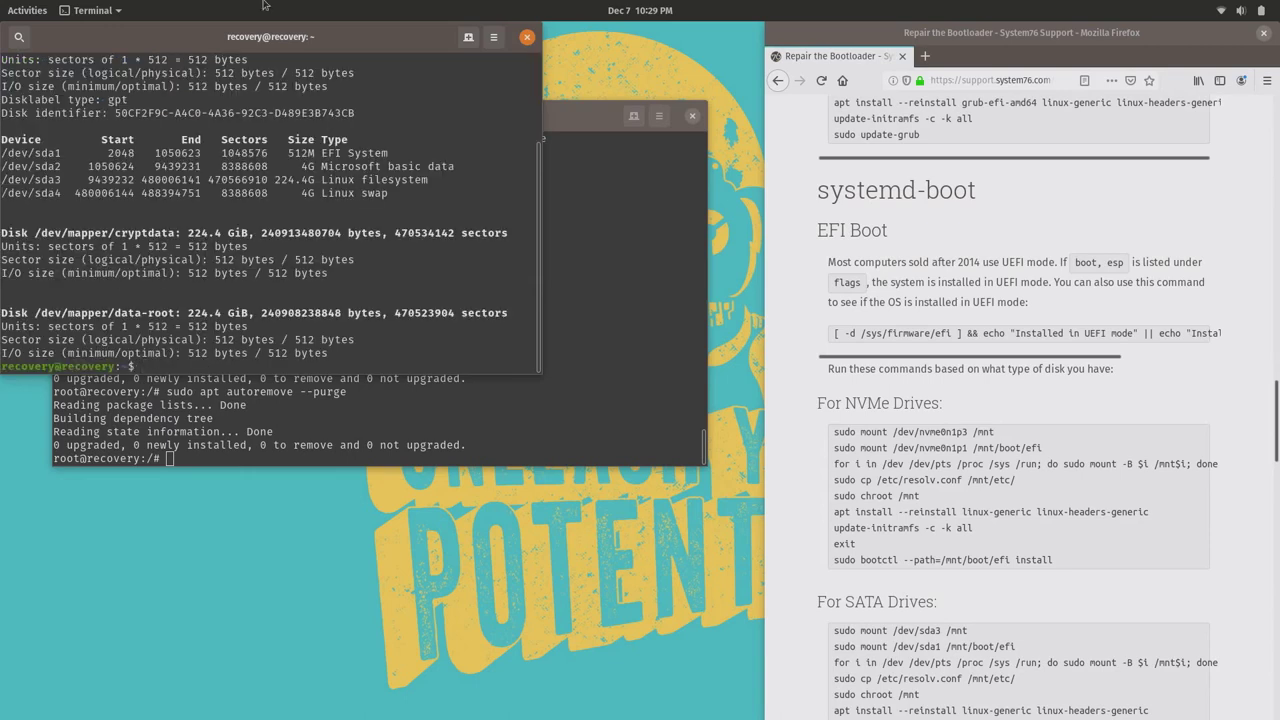
{"action": "left_click_drag", "start_coordinate": [530, 153], "coordinate": [321, 153]}
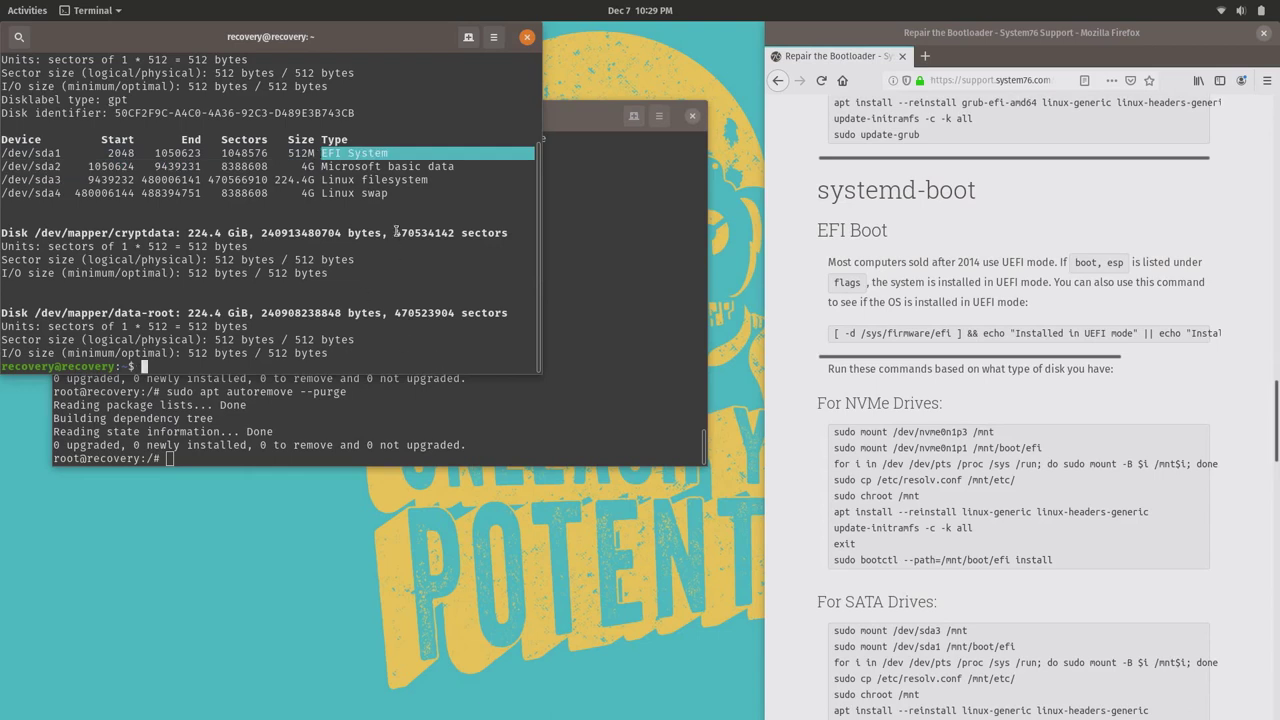
{"action": "left_click", "coordinate": [338, 172]}
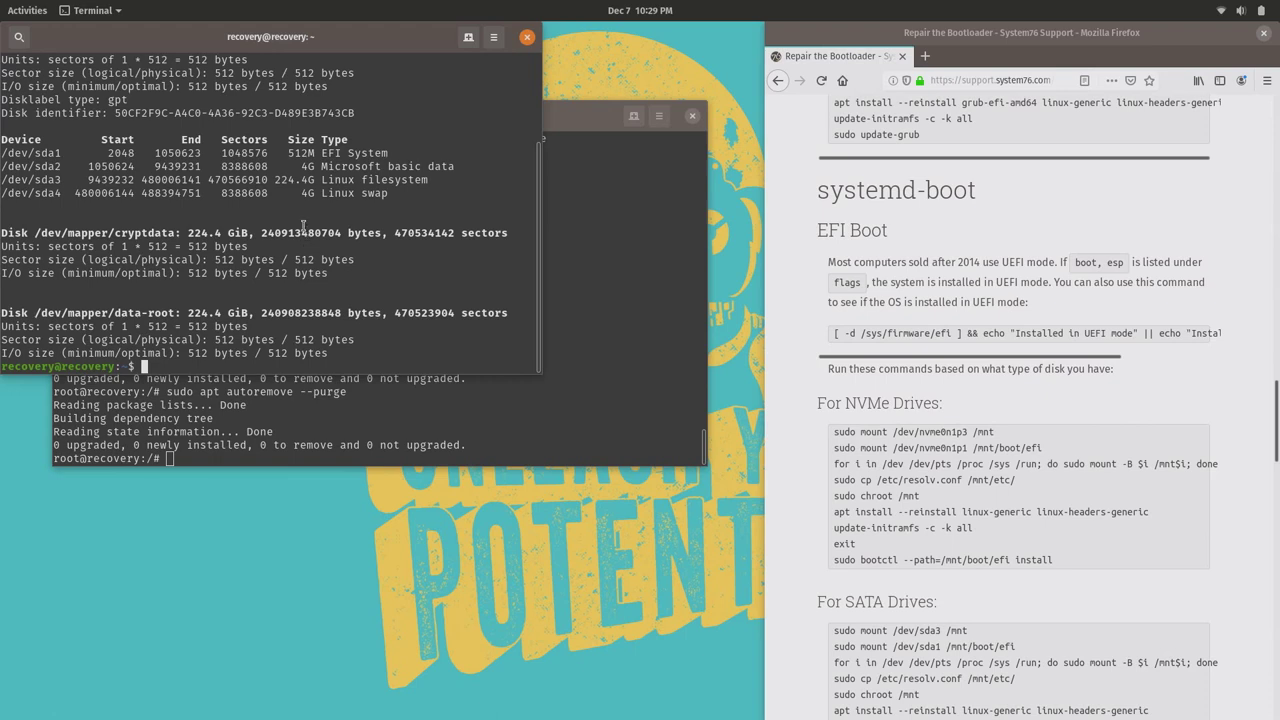
{"action": "left_click_drag", "start_coordinate": [321, 152], "coordinate": [455, 165]}
{"action": "left_click", "coordinate": [455, 165]}
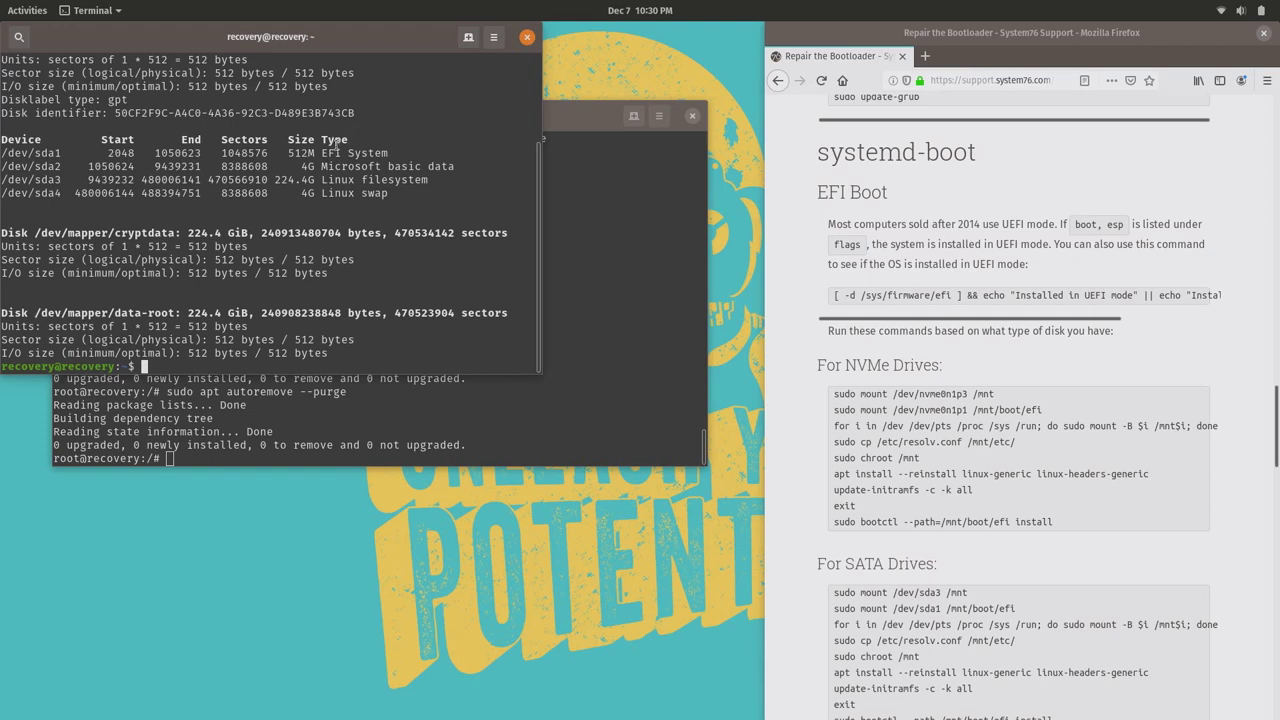
Step: Copy the guide's UEFI check command and run it, confirming 'Installed in UEFI mode'
{"action": "left_click_drag", "start_coordinate": [321, 152], "coordinate": [536, 153]}
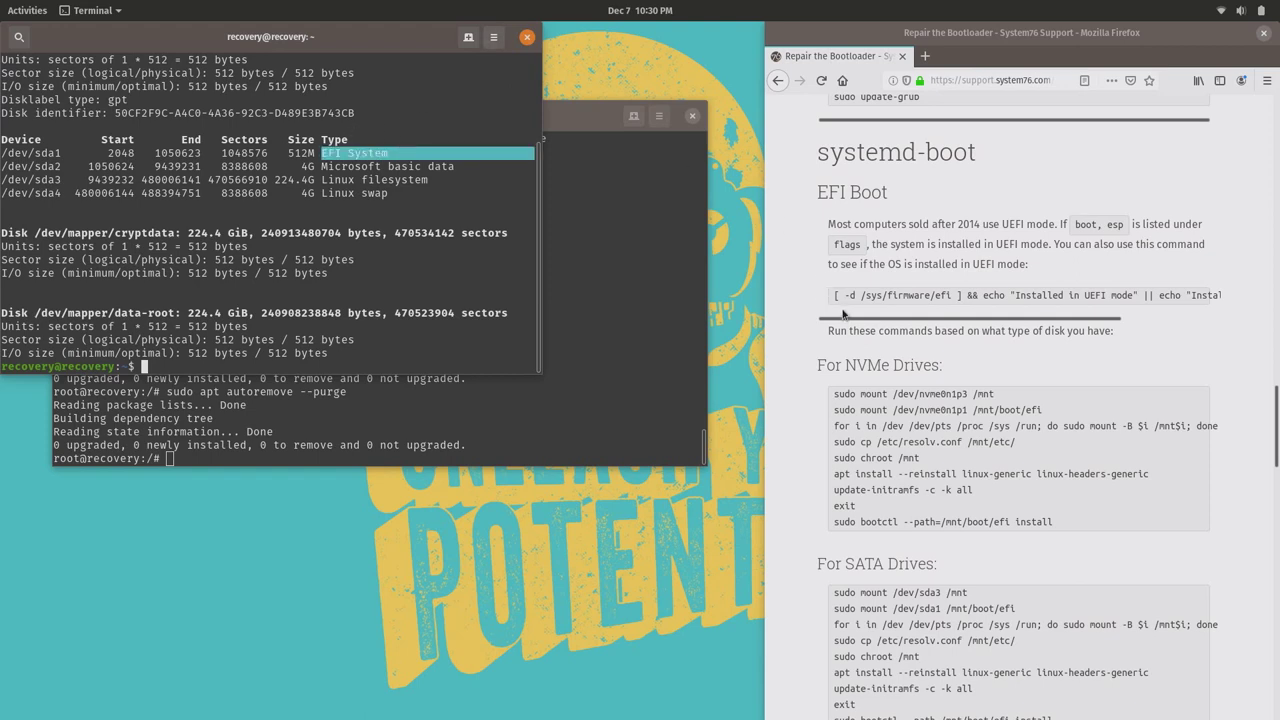
{"action": "triple_click", "coordinate": [877, 297]}
{"action": "right_click", "coordinate": [877, 297]}
{"action": "left_click", "coordinate": [900, 305]}
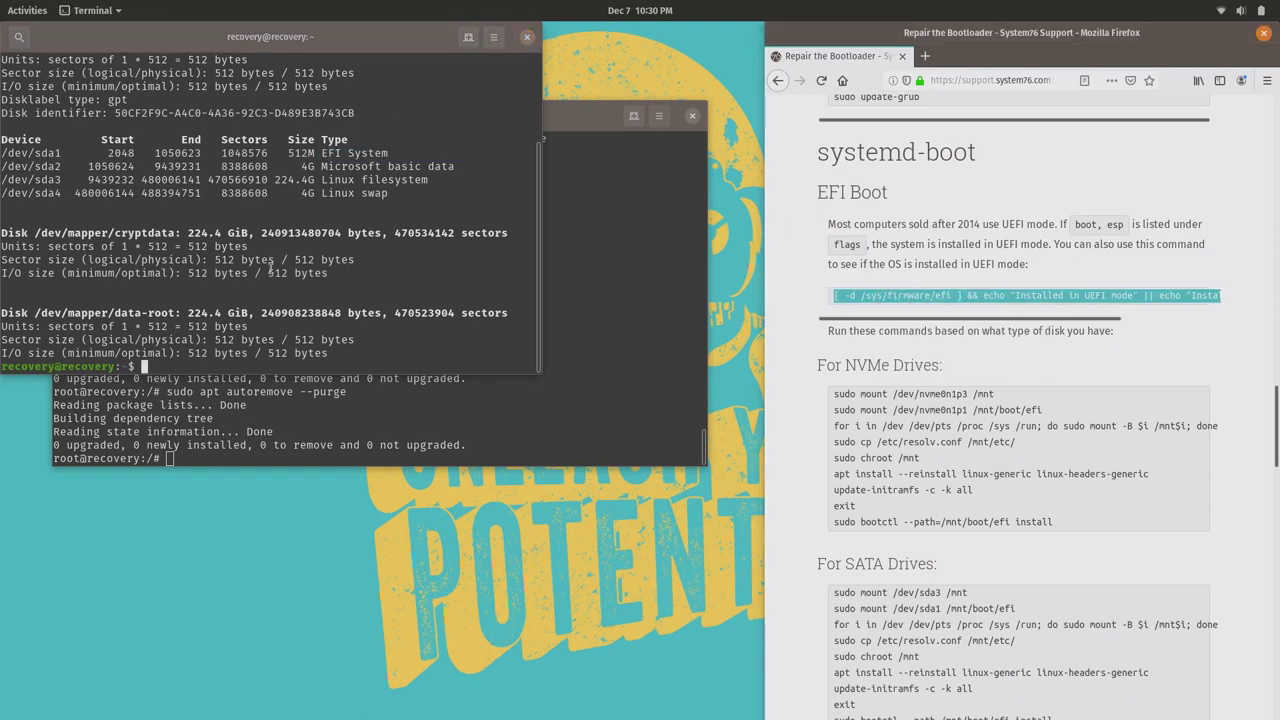
{"action": "left_click", "coordinate": [278, 278]}
{"action": "key", "text": "ctrl+shift+v"}
{"action": "key", "text": "Return"}
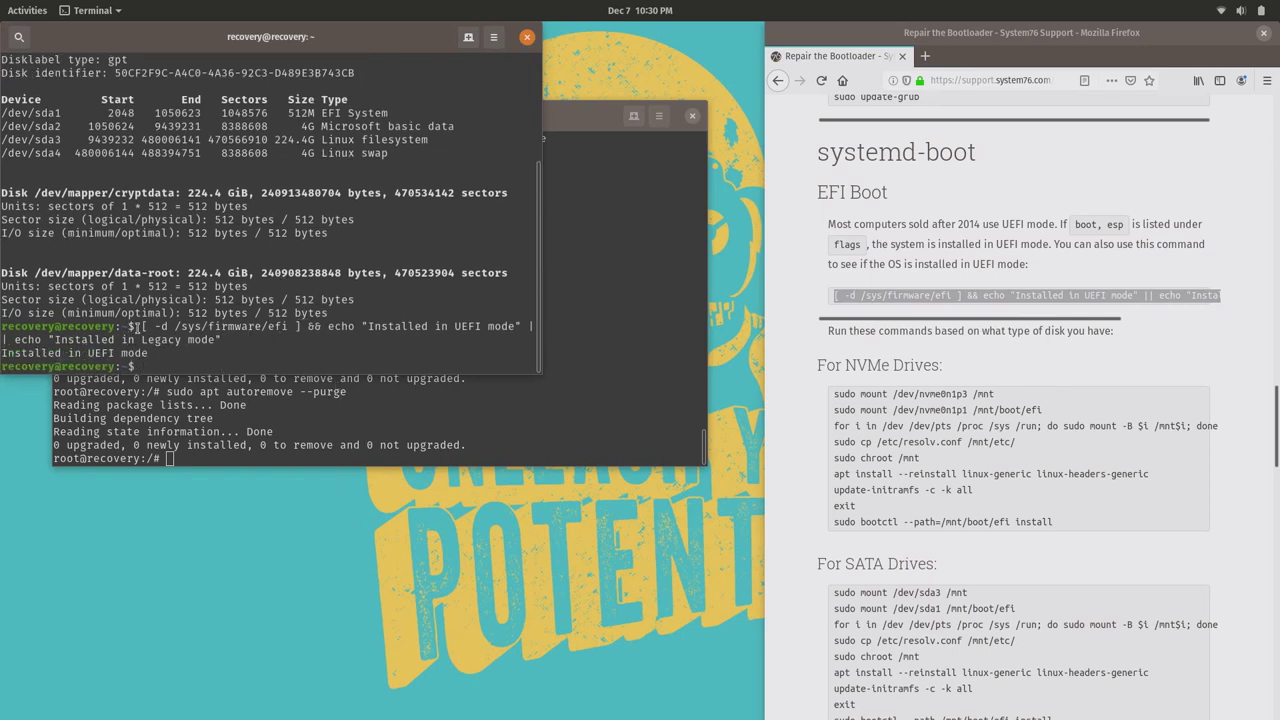
{"action": "left_click_drag", "start_coordinate": [136, 327], "coordinate": [291, 328]}
{"action": "left_click", "coordinate": [228, 338]}
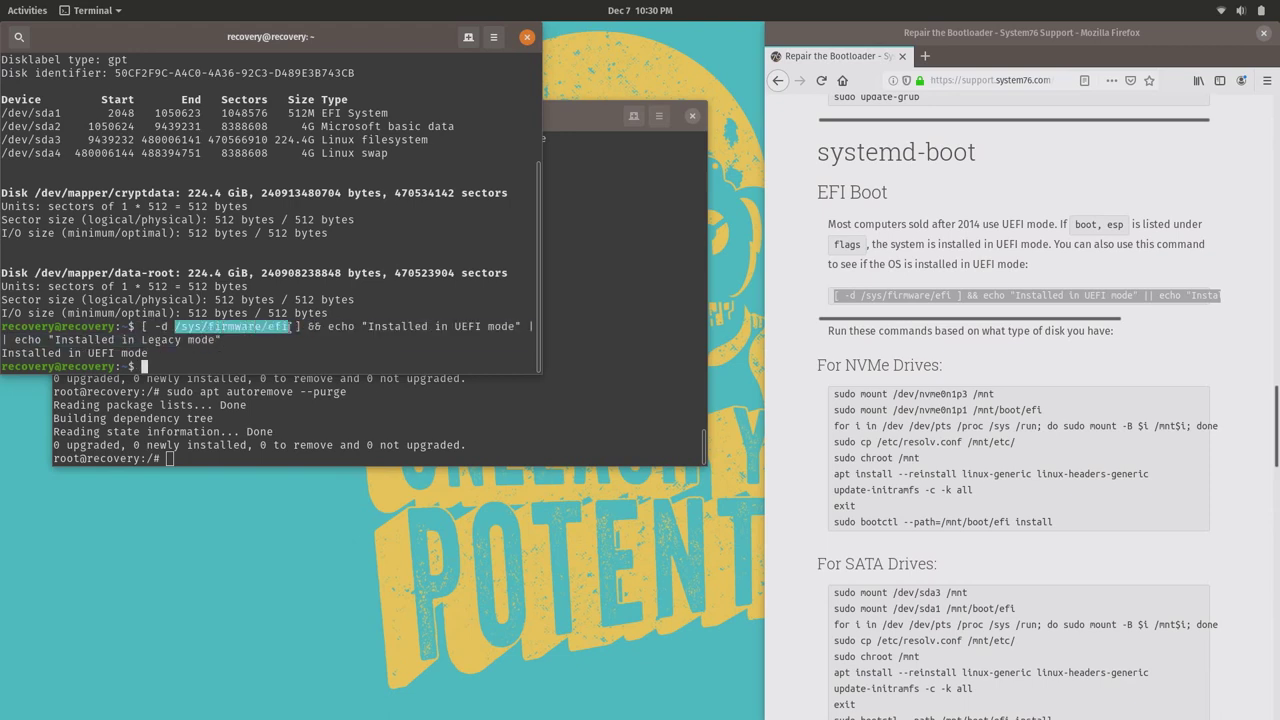
{"action": "left_click", "coordinate": [293, 327]}
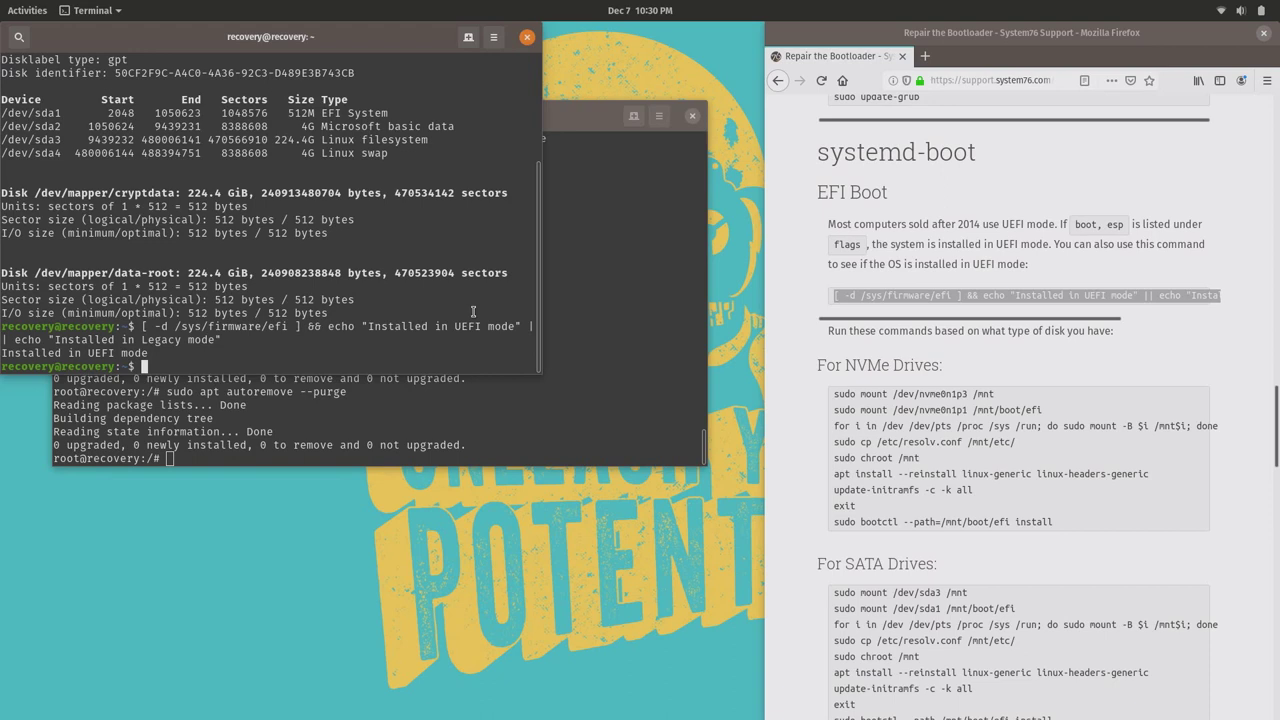
Step: List /sys/firmware/efi with ls -al and review the directory contents
{"action": "type", "text": "ls -al /sys/firmware/efi"}
{"action": "key", "text": "Return"}
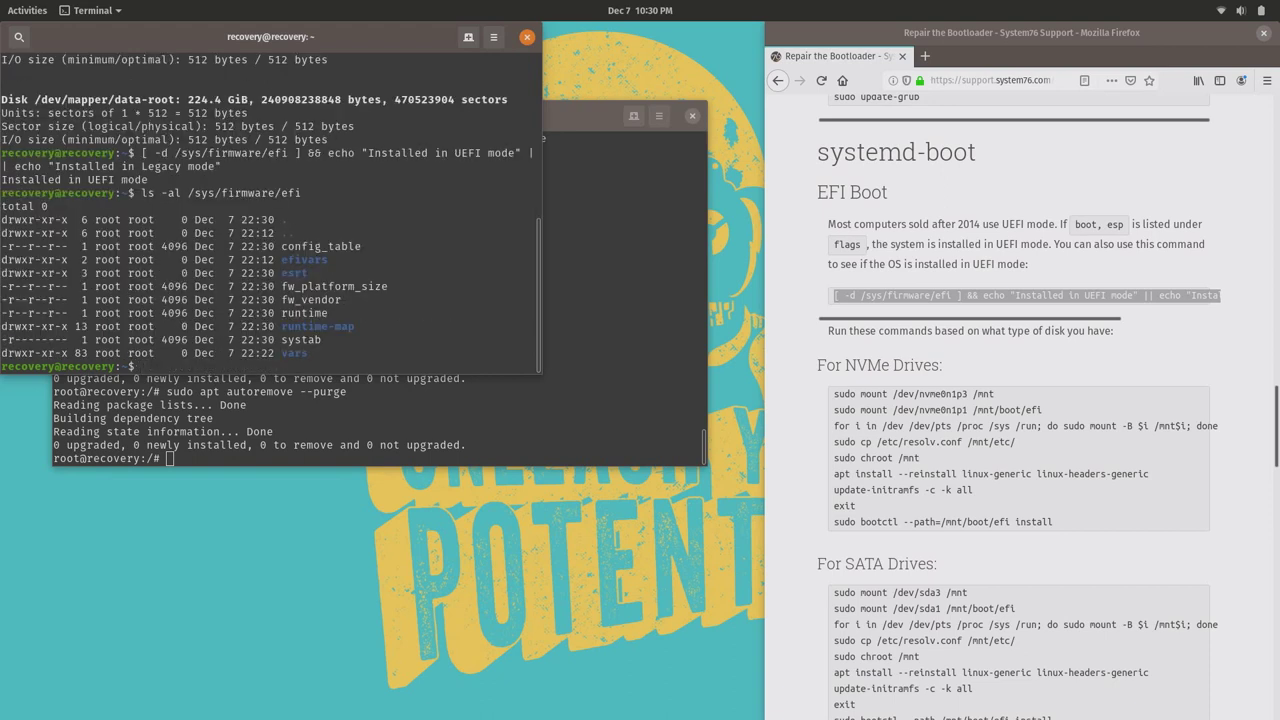
{"action": "left_click_drag", "start_coordinate": [344, 356], "coordinate": [3, 206]}
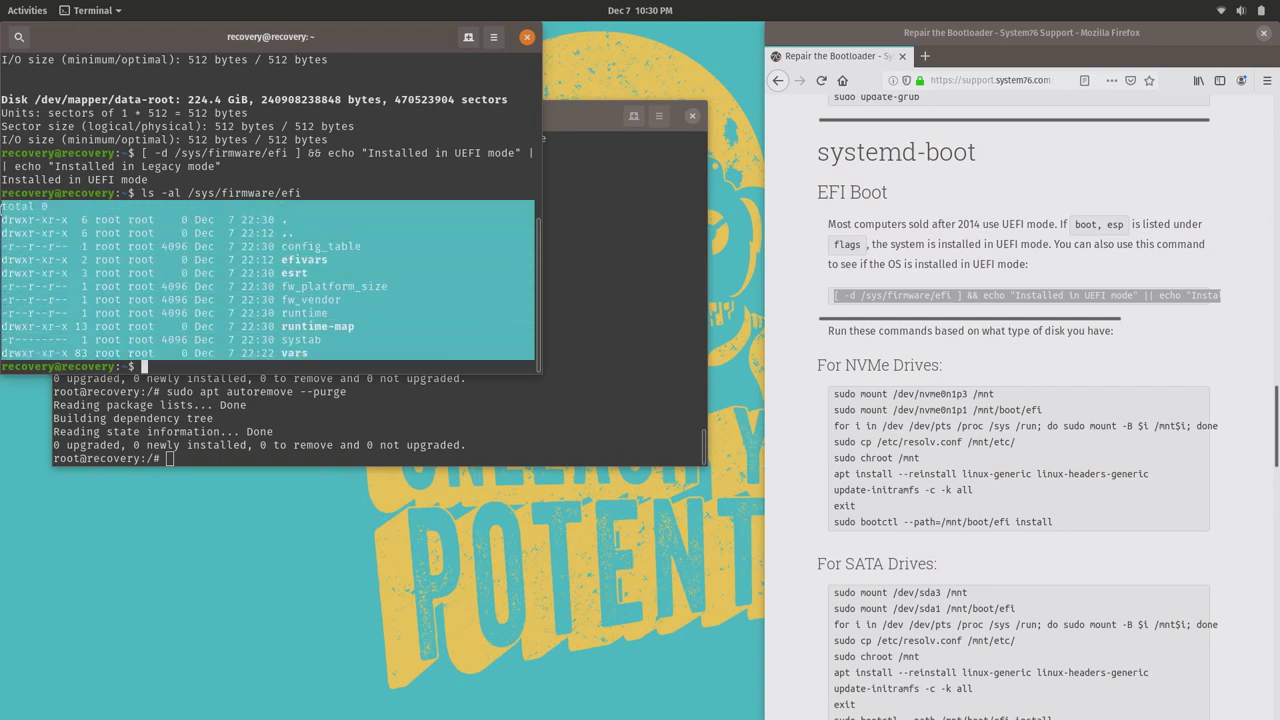
{"action": "left_click", "coordinate": [326, 259]}
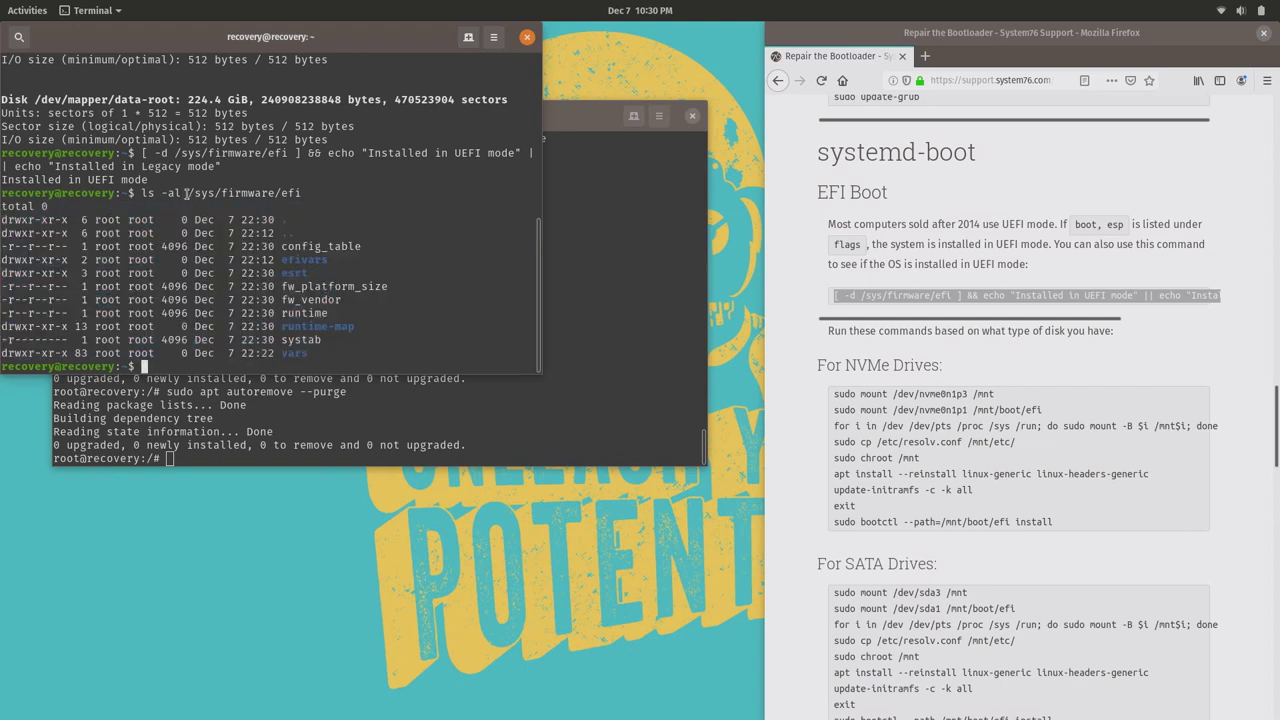
{"action": "left_click_drag", "start_coordinate": [185, 194], "coordinate": [213, 195]}
{"action": "left_click_drag", "start_coordinate": [221, 193], "coordinate": [303, 193]}
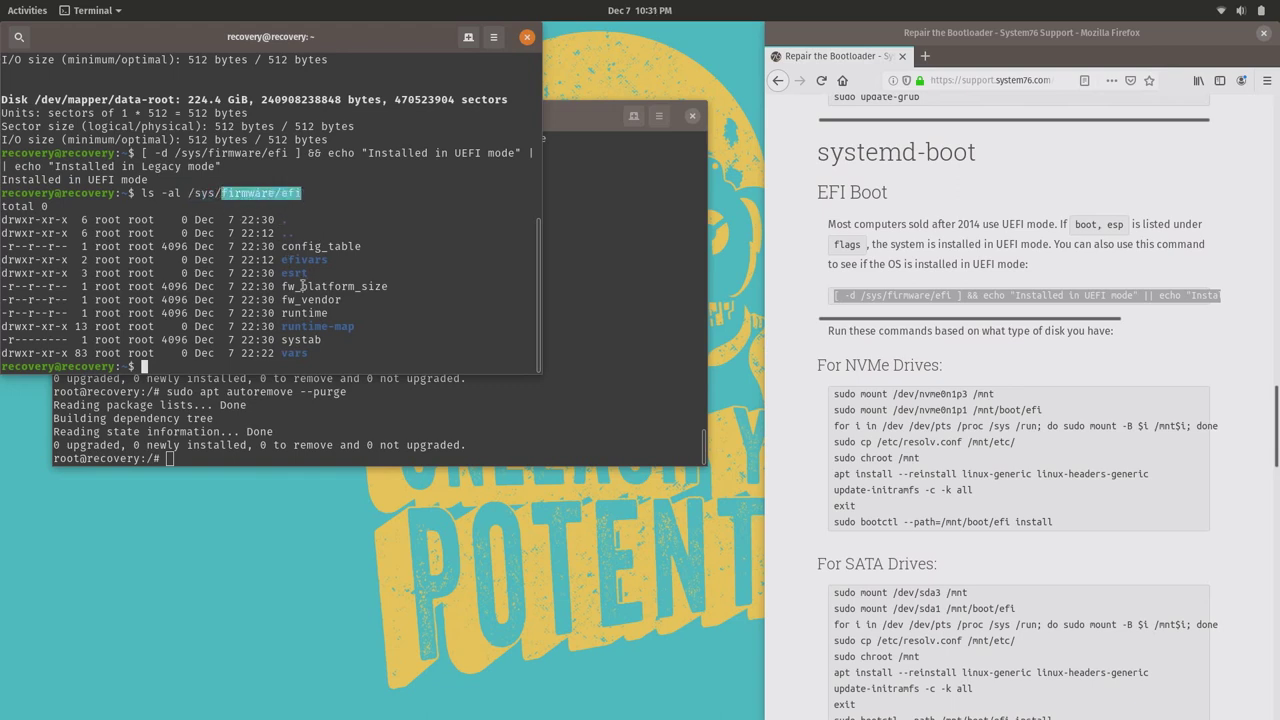
{"action": "left_click_drag", "start_coordinate": [262, 246], "coordinate": [327, 350]}
{"action": "left_click", "coordinate": [325, 350]}
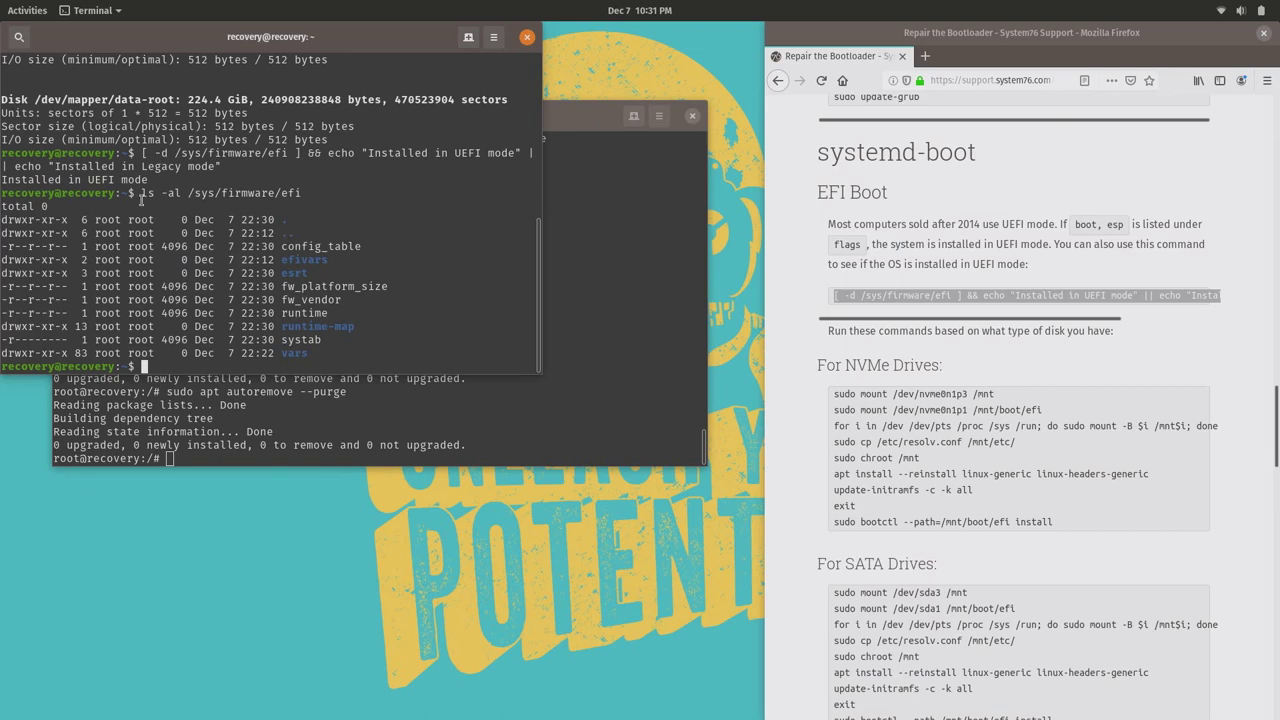
{"action": "left_click_drag", "start_coordinate": [117, 219], "coordinate": [395, 345]}
{"action": "left_click", "coordinate": [395, 345]}
Step: Rerun ls on a nonexistent path to show the error, then close the extra terminal with Ctrl+D
{"action": "key", "text": "Up"}
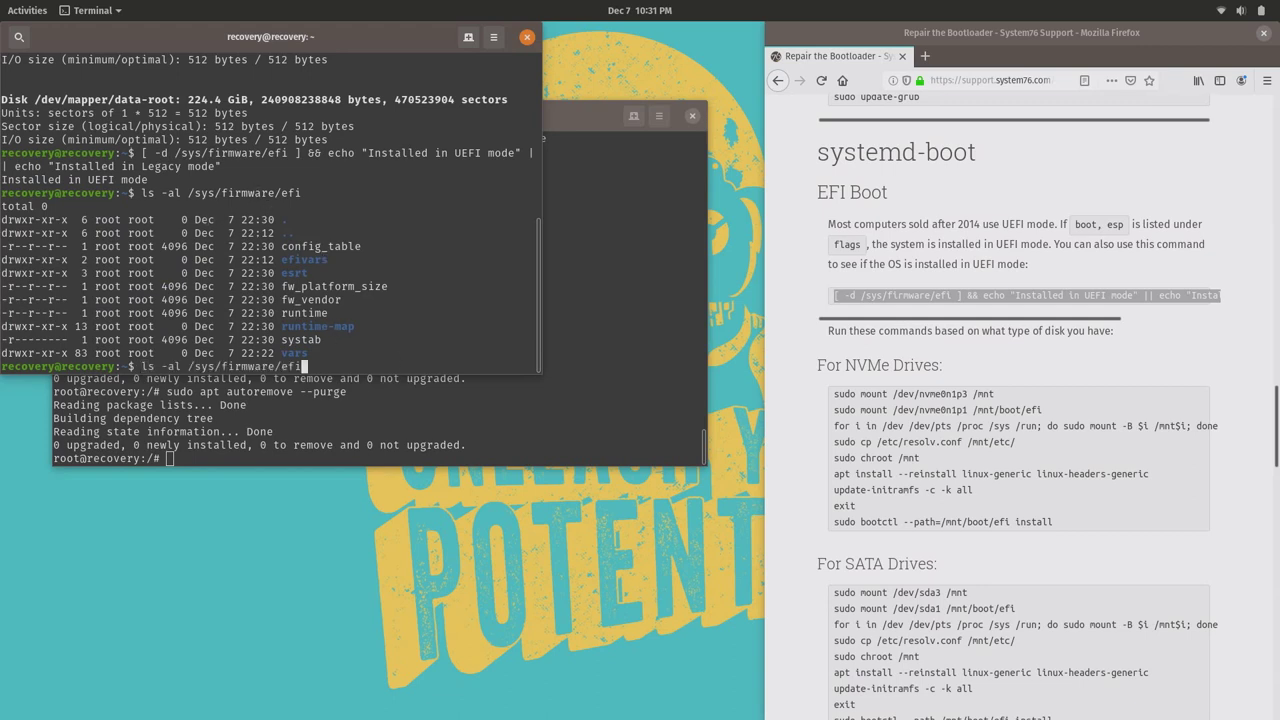
{"action": "type", "text": "asdf"}
{"action": "key", "text": "Return"}
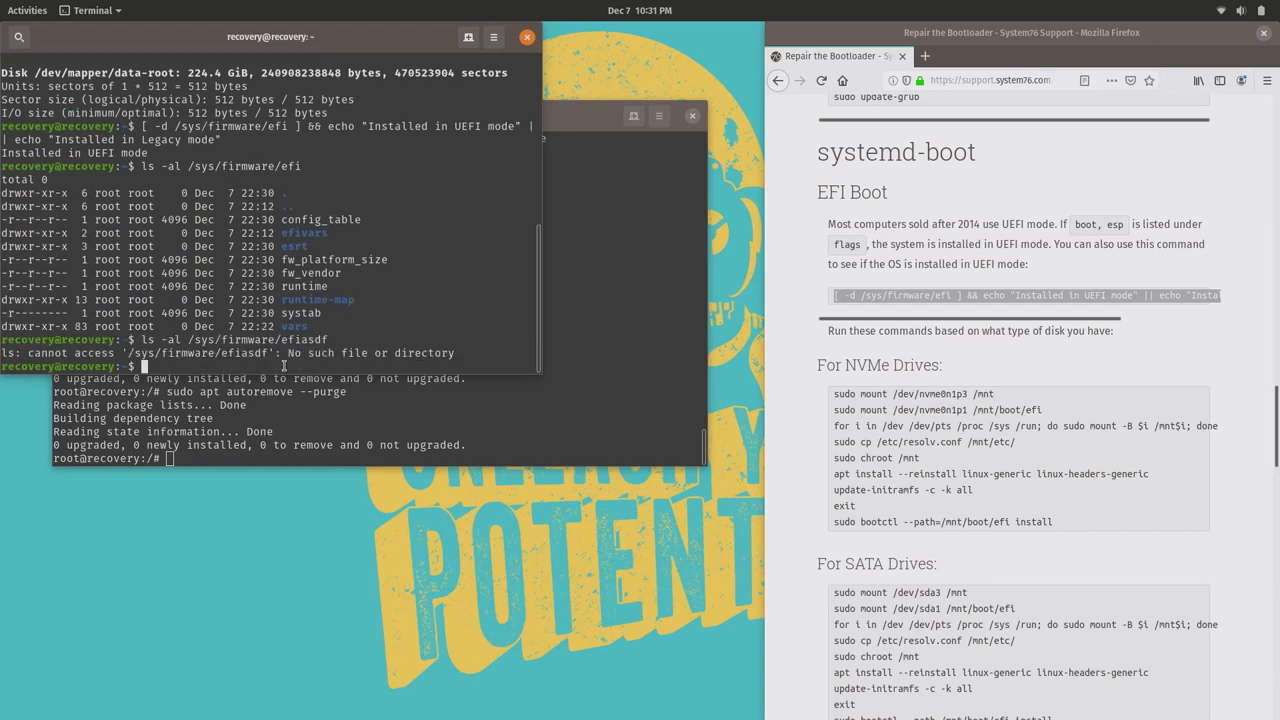
{"action": "left_click_drag", "start_coordinate": [285, 366], "coordinate": [299, 358]}
{"action": "left_click", "coordinate": [297, 352]}
{"action": "key", "text": "ctrl+d"}
{"action": "scroll", "coordinate": [889, 325], "scroll_direction": "down", "scroll_amount": 4}
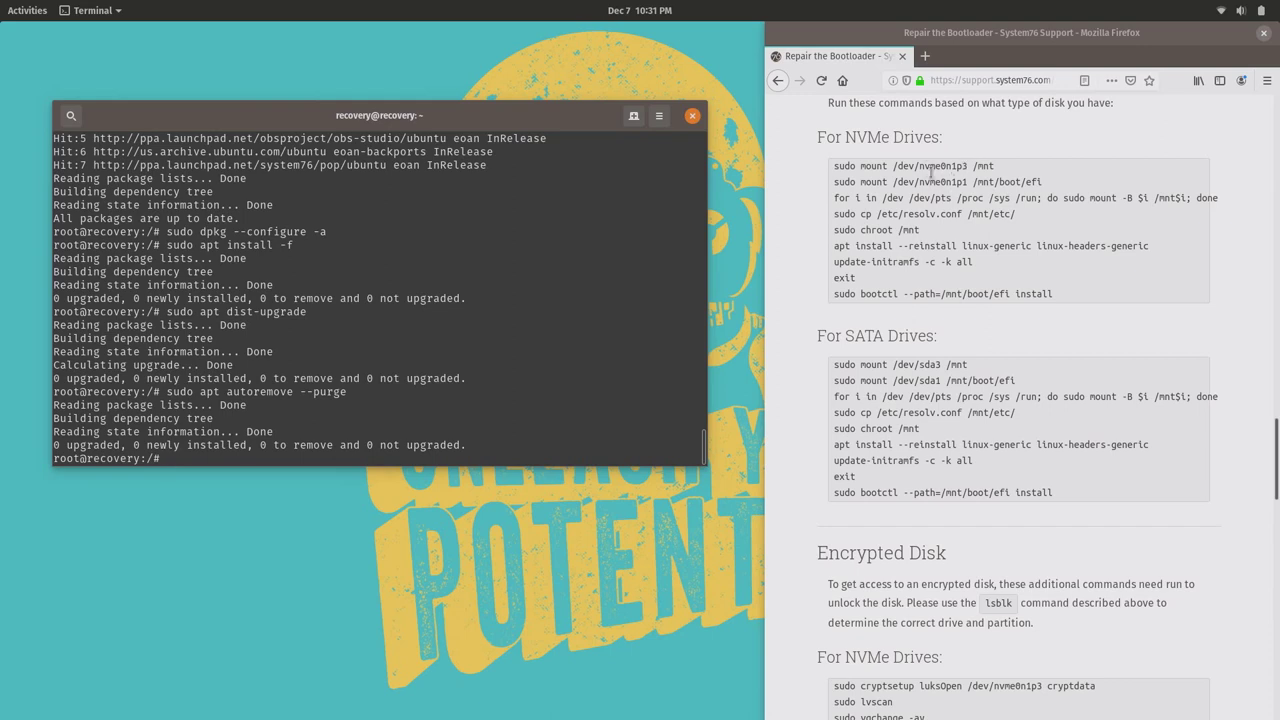
{"action": "left_click_drag", "start_coordinate": [919, 165], "coordinate": [937, 162]}
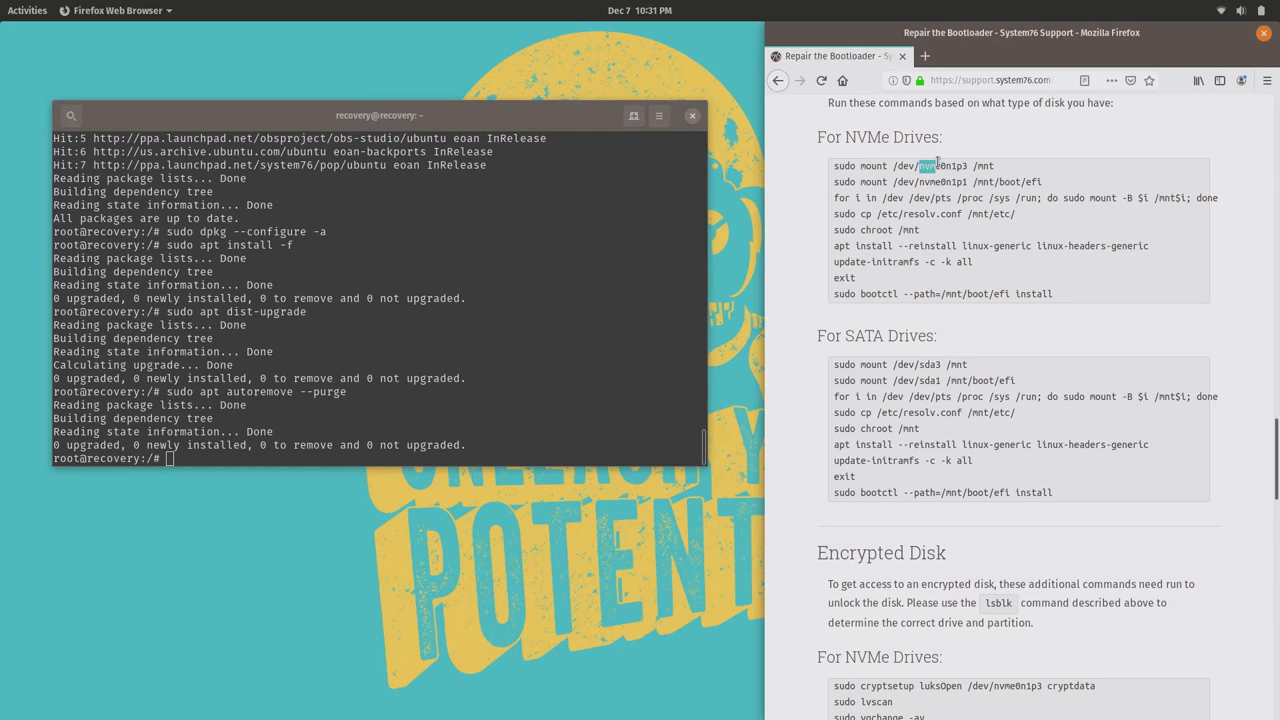
{"action": "left_click_drag", "start_coordinate": [925, 366], "coordinate": [935, 366]}
{"action": "left_click_drag", "start_coordinate": [919, 167], "coordinate": [961, 166]}
{"action": "left_click", "coordinate": [889, 273]}
{"action": "left_click_drag", "start_coordinate": [836, 166], "coordinate": [1040, 192]}
{"action": "left_click", "coordinate": [1010, 198]}
{"action": "left_click_drag", "start_coordinate": [840, 364], "coordinate": [920, 430]}
{"action": "left_click", "coordinate": [948, 433]}
{"action": "left_click_drag", "start_coordinate": [834, 447], "coordinate": [1096, 447]}
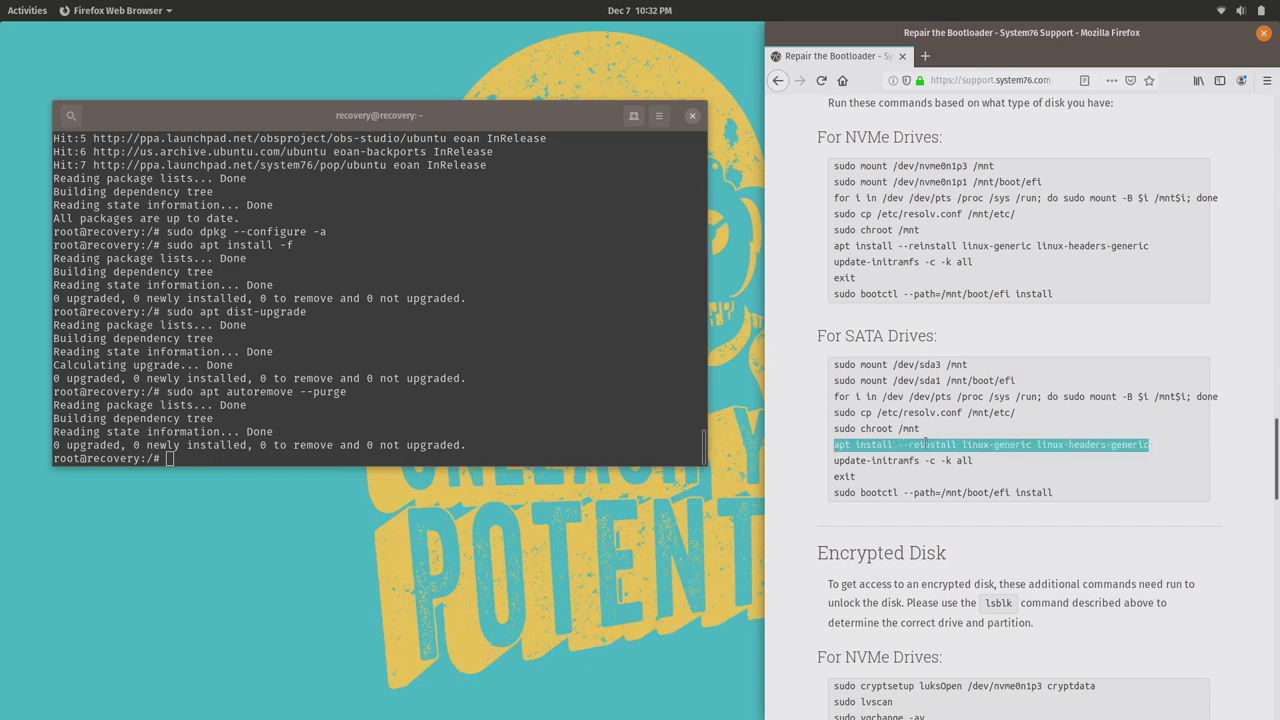
{"action": "left_click", "coordinate": [834, 450]}
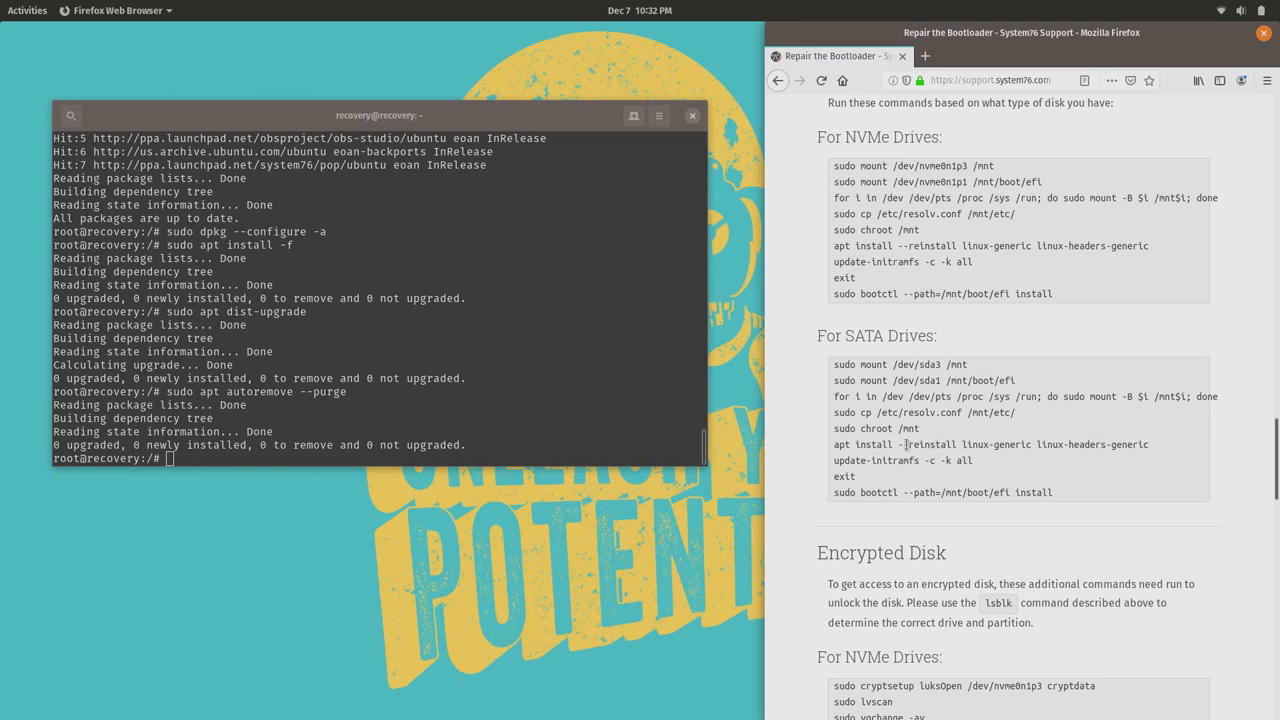
Step: Run a bare 'apt reinstall', then recall it and retype 'apt reinstall' at the root prompt
{"action": "left_click", "coordinate": [540, 363]}
{"action": "type", "text": "apt reinstall"}
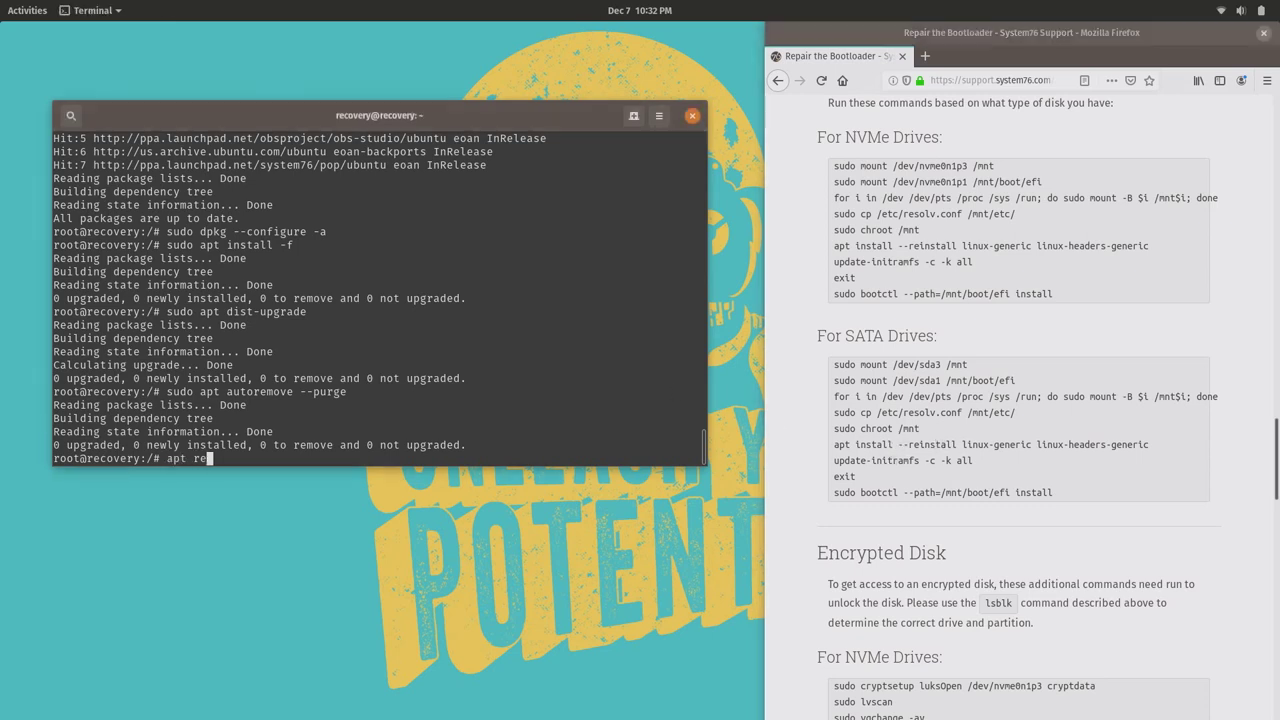
{"action": "key", "text": "Return"}
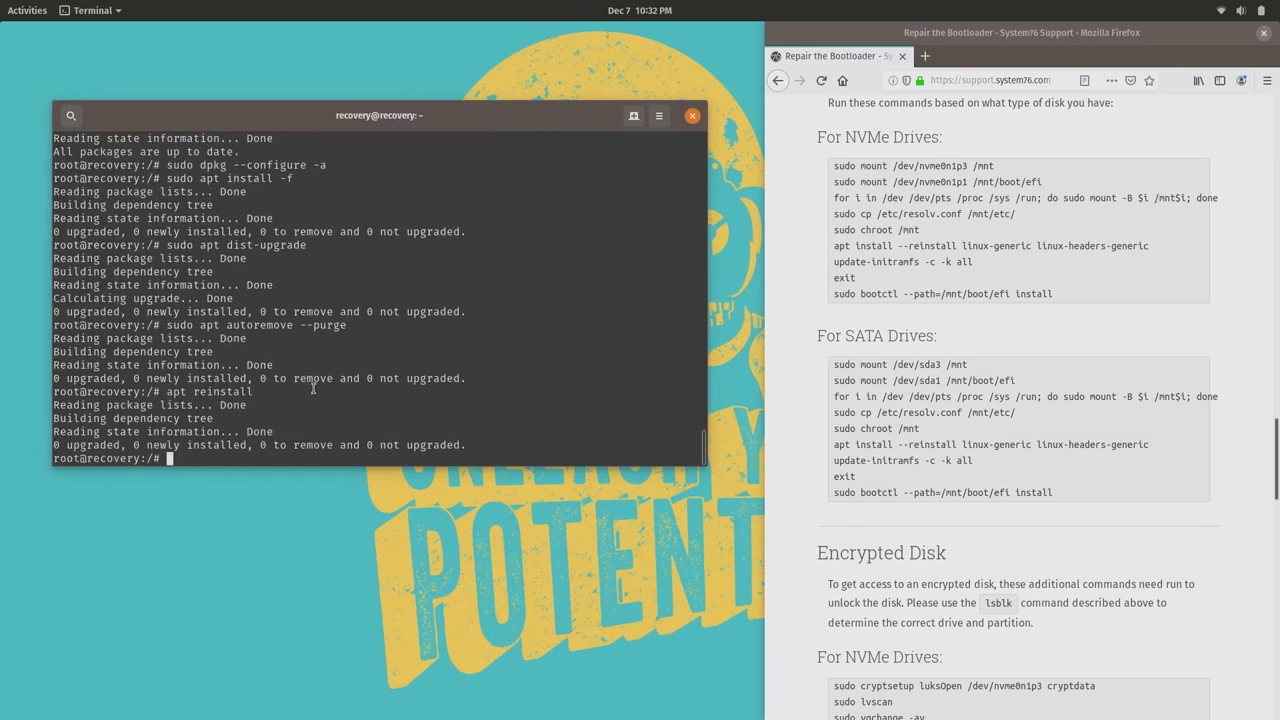
{"action": "key", "text": "Up"}
{"action": "key", "text": "BackSpace"}
{"action": "key", "text": "BackSpace"}
{"action": "key", "text": "BackSpace"}
{"action": "key", "text": "BackSpace"}
{"action": "key", "text": "BackSpace"}
{"action": "key", "text": "BackSpace"}
{"action": "key", "text": "BackSpace"}
{"action": "key", "text": "BackSpace"}
{"action": "key", "text": "BackSpace"}
{"action": "type", "text": "apt reinstall"}
Step: Add linux-generic and linux-headers-generic copied from the guide, plus linux-system76, to the command
{"action": "left_click_drag", "start_coordinate": [962, 444], "coordinate": [1148, 446]}
{"action": "right_click", "coordinate": [1146, 450]}
{"action": "left_click", "coordinate": [1134, 459]}
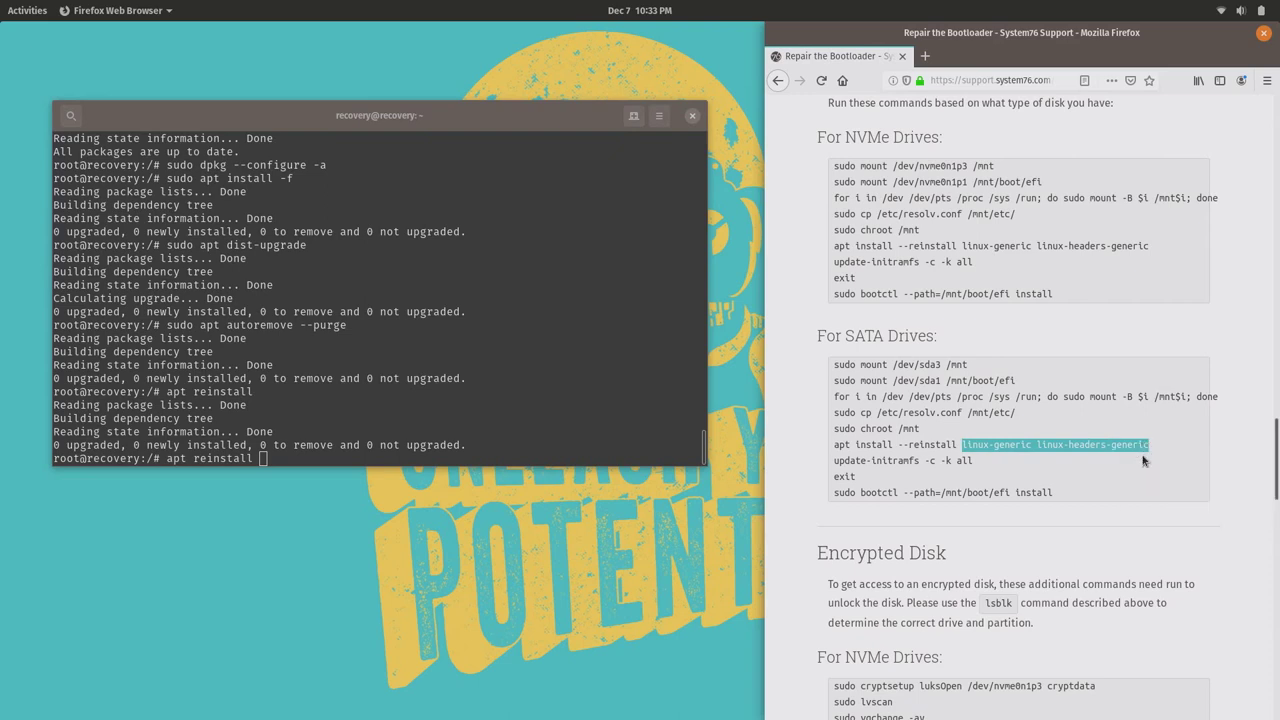
{"action": "left_click", "coordinate": [490, 363]}
{"action": "key", "text": "ctrl+shift+v"}
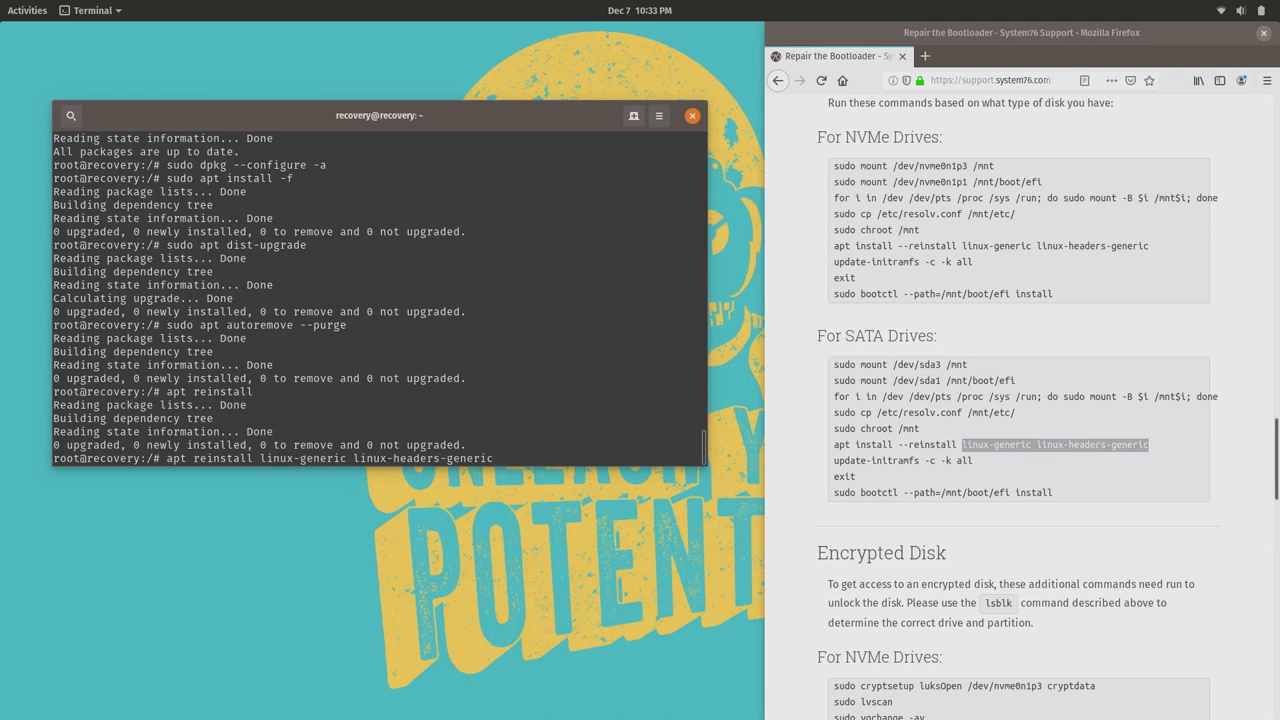
{"action": "type", "text": "linux-system76"}
{"action": "left_click", "coordinate": [1056, 413]}
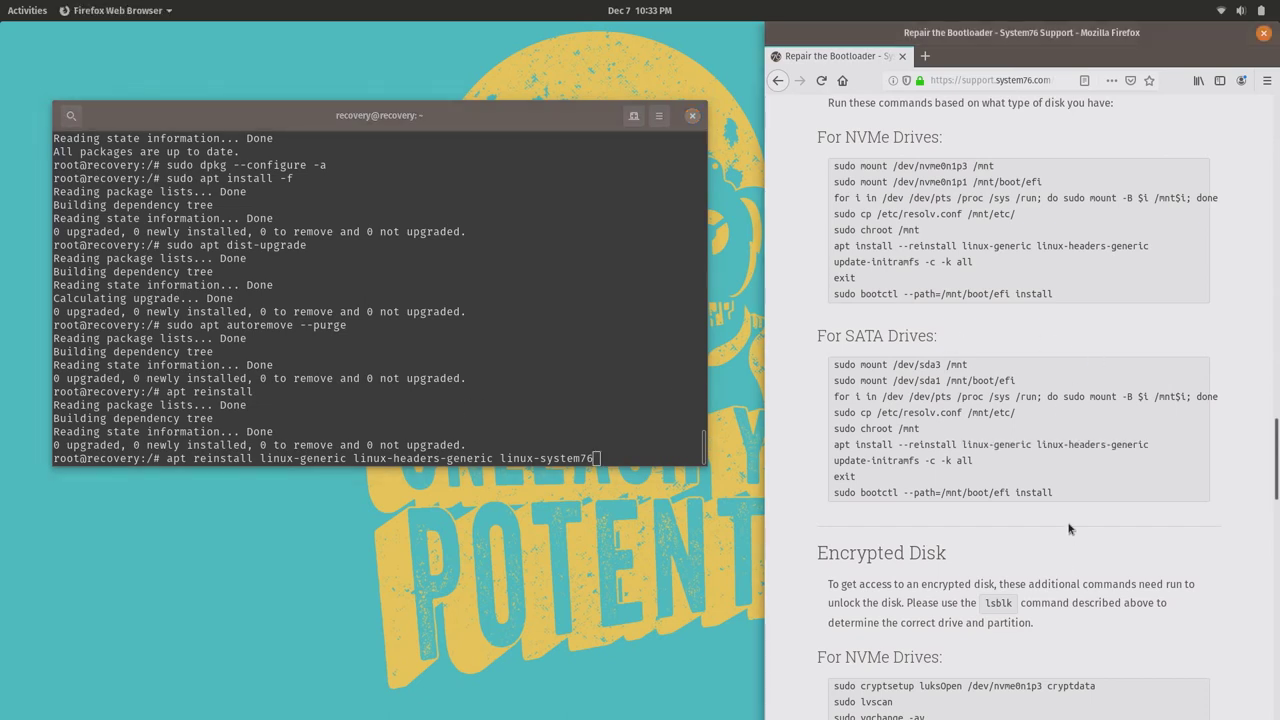
{"action": "double_click", "coordinate": [1034, 444]}
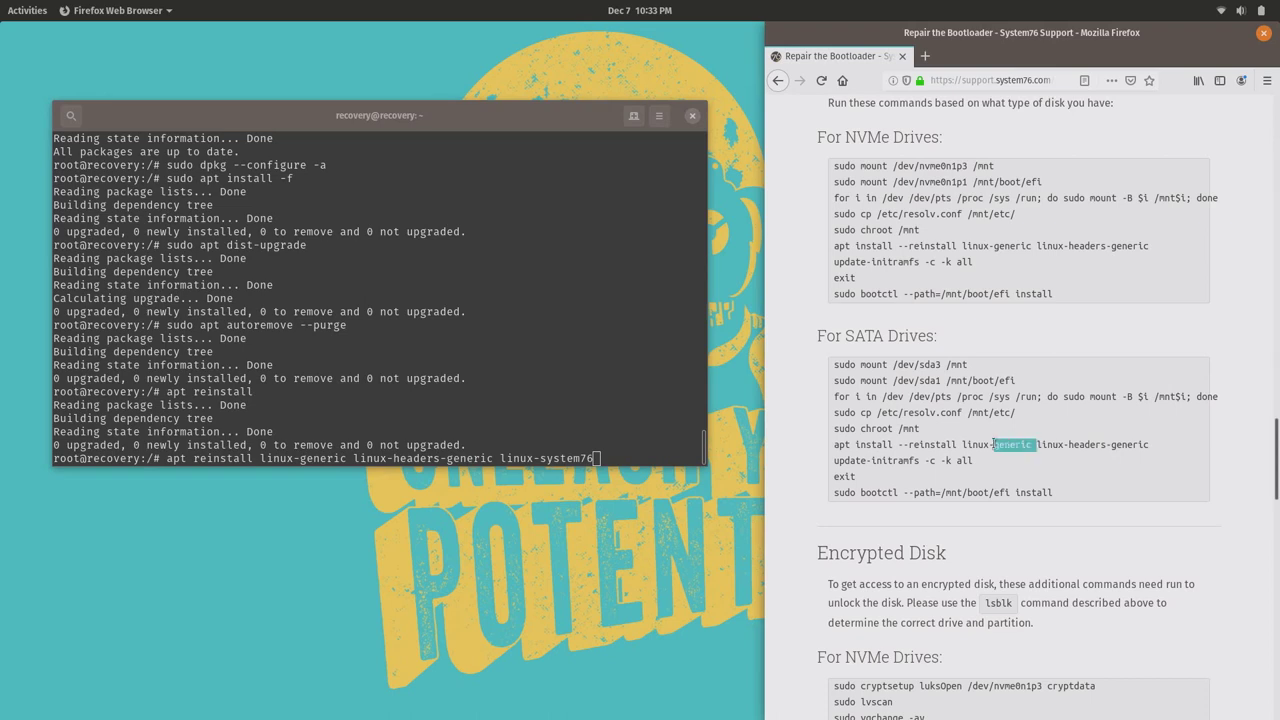
{"action": "left_click", "coordinate": [650, 429]}
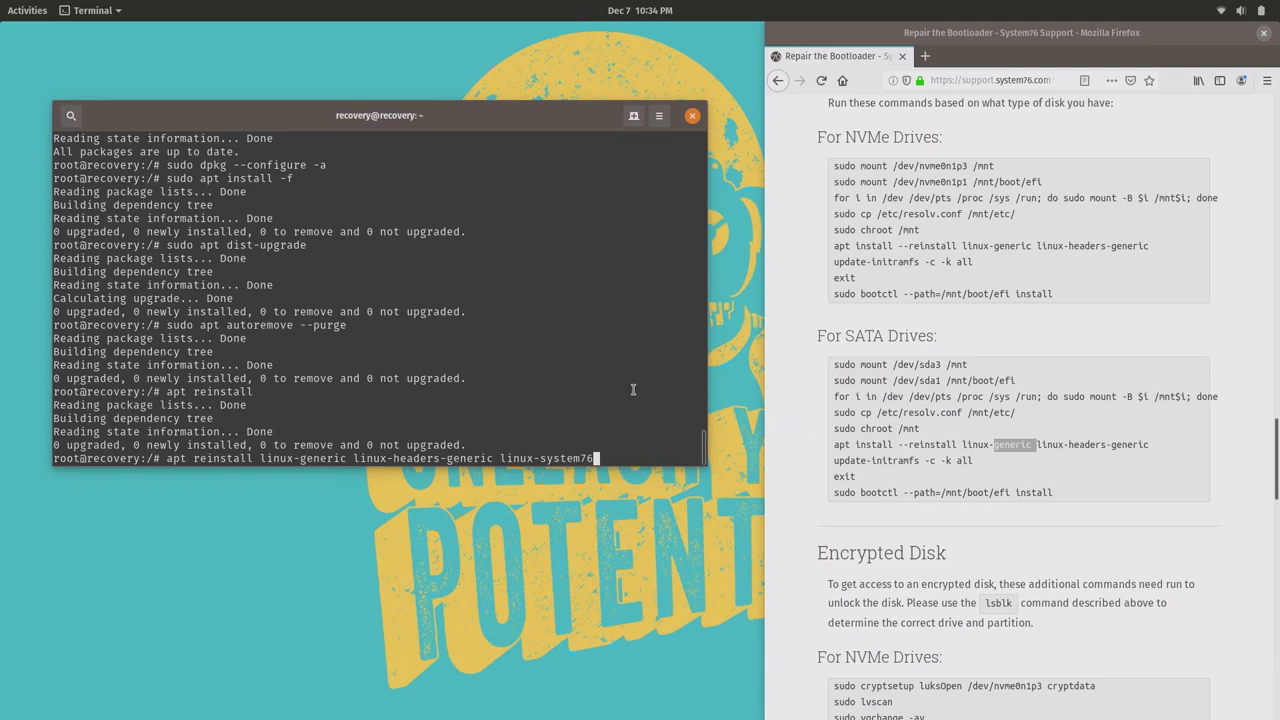
Step: Run the package reinstall and confirm the kernel version 5.3.0 in the output
{"action": "key", "text": "Return"}
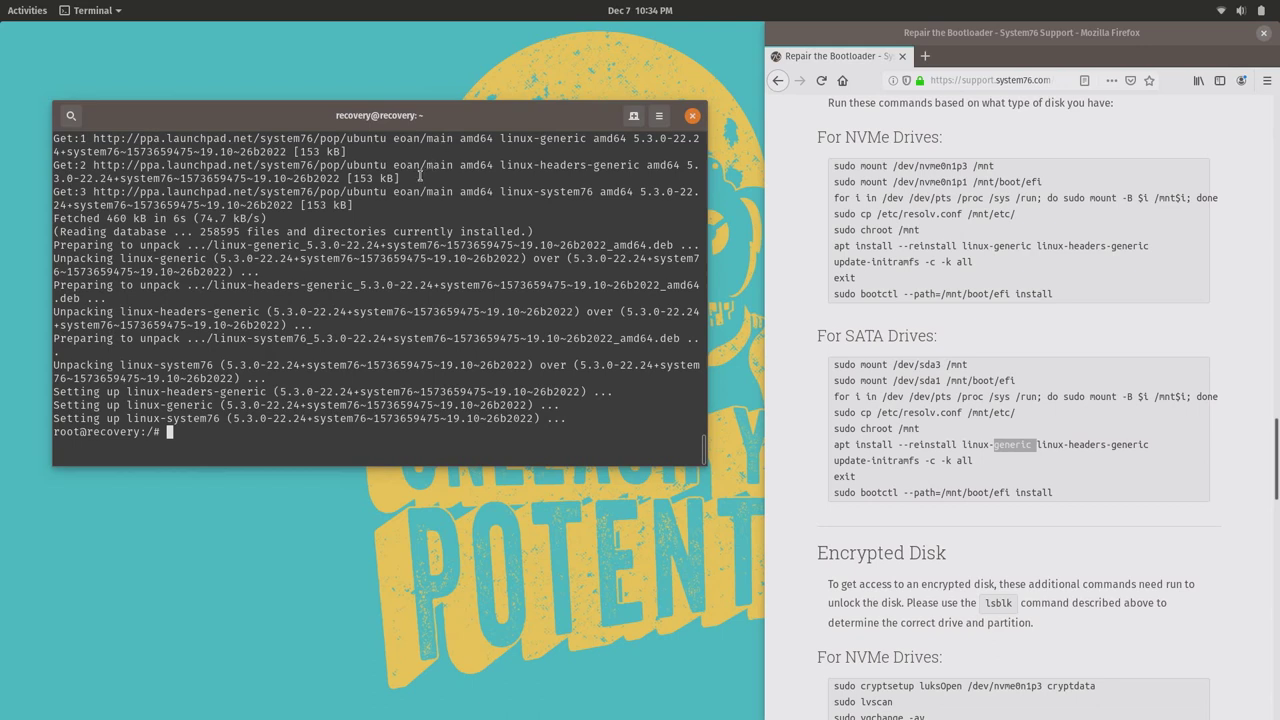
{"action": "scroll", "coordinate": [494, 192], "scroll_direction": "up", "scroll_amount": 4}
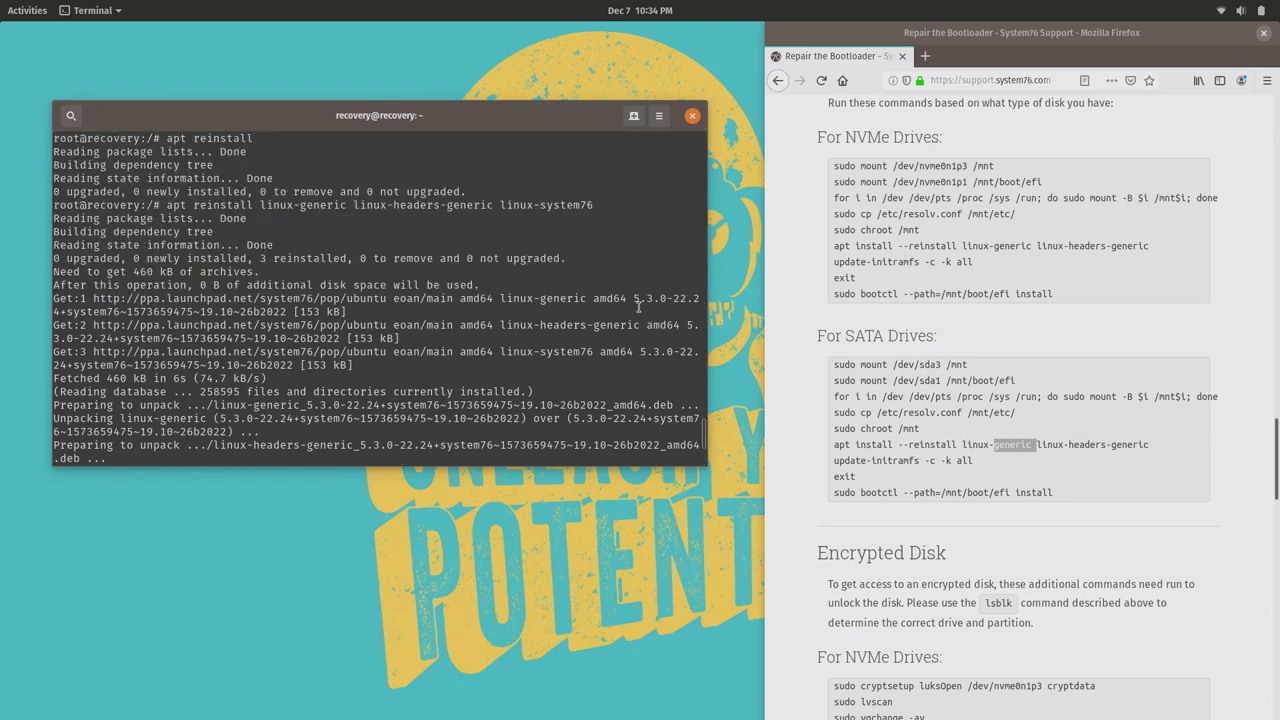
{"action": "left_click_drag", "start_coordinate": [632, 298], "coordinate": [667, 298]}
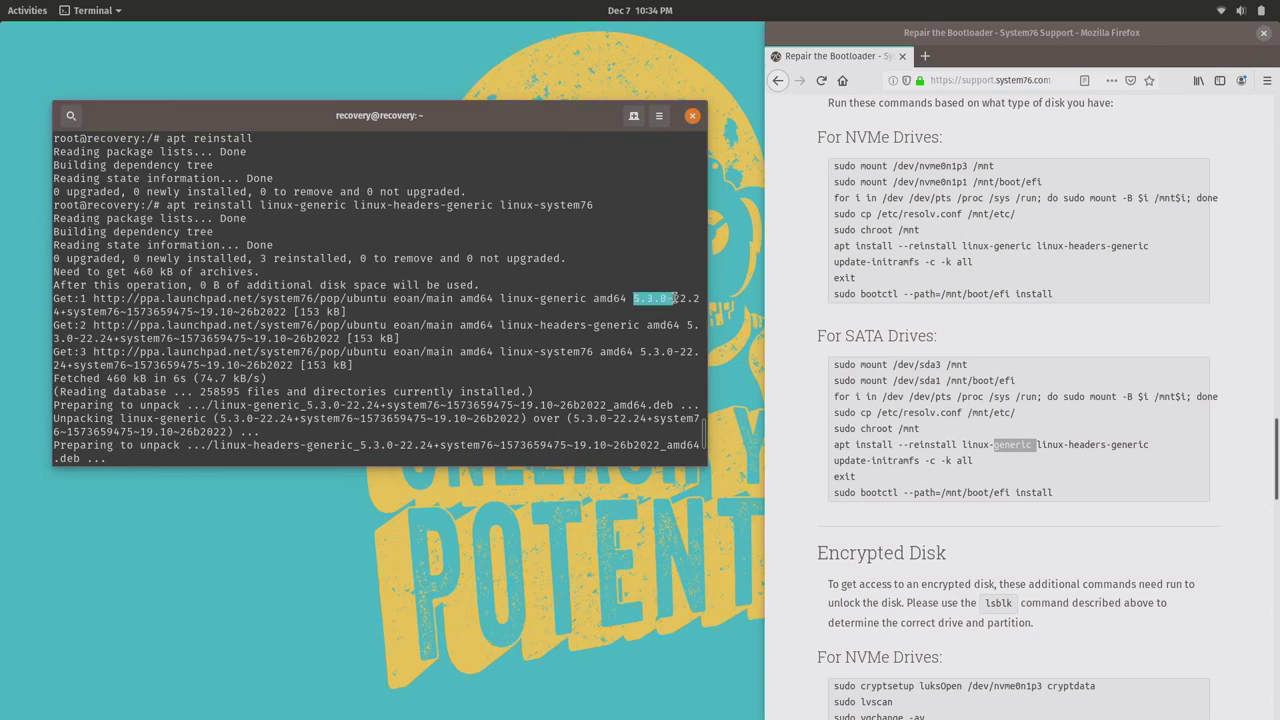
{"action": "left_click", "coordinate": [628, 432]}
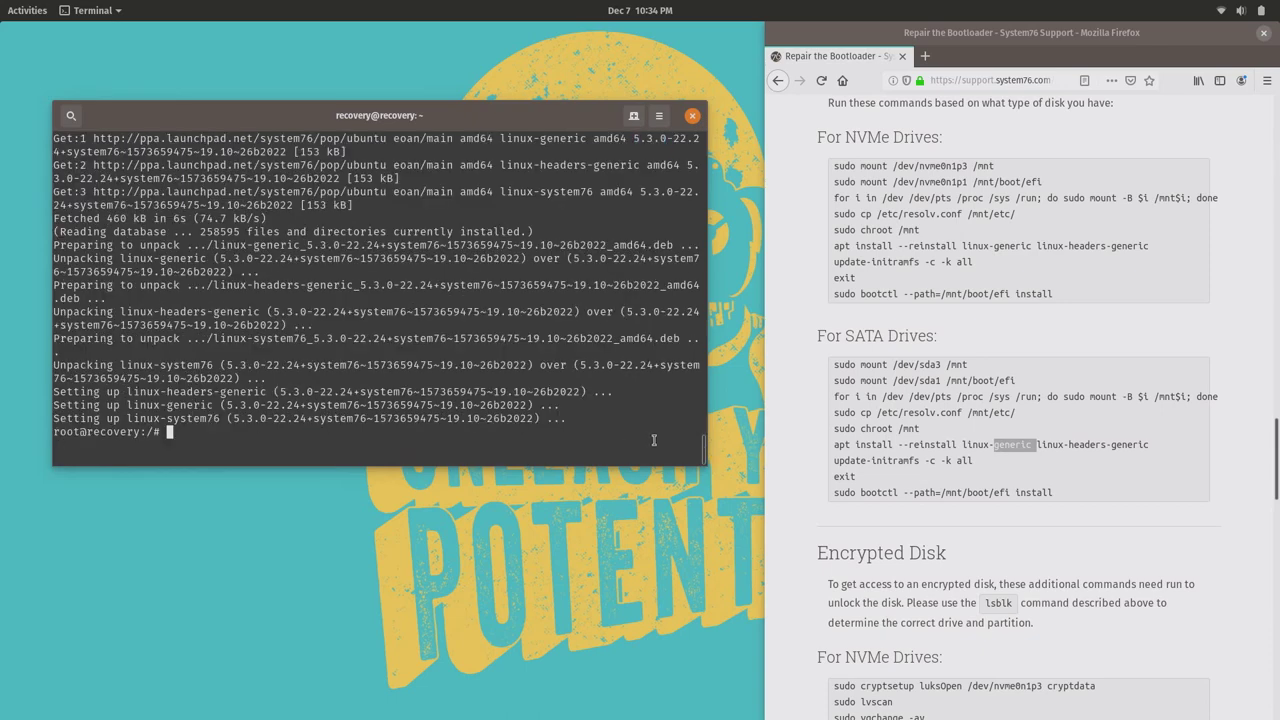
Step: Copy the 'update-initramfs -c -k all' command from the repair guide
{"action": "left_click_drag", "start_coordinate": [834, 462], "coordinate": [978, 466]}
{"action": "right_click", "coordinate": [963, 462]}
{"action": "left_click", "coordinate": [990, 471]}
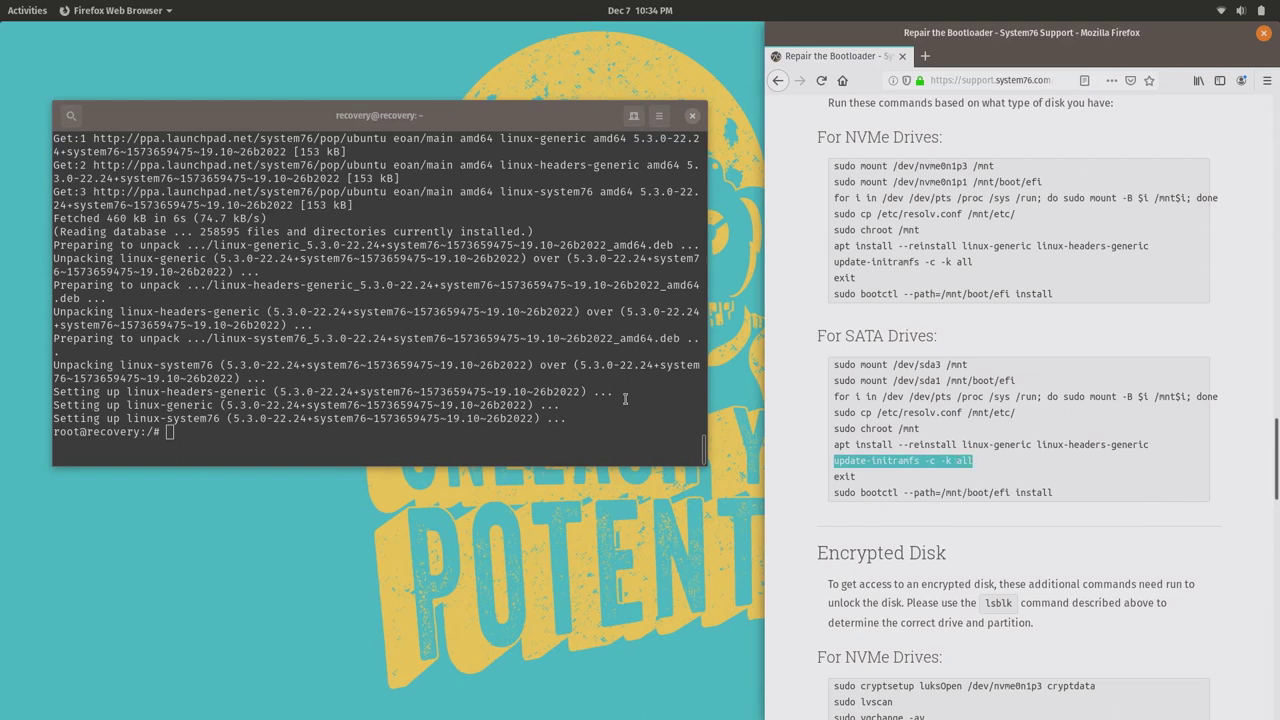
Step: Paste update-initramfs -c -k all, change the version argument to 'a', and run it
{"action": "left_click", "coordinate": [531, 366]}
{"action": "key", "text": "ctrl+shift+v"}
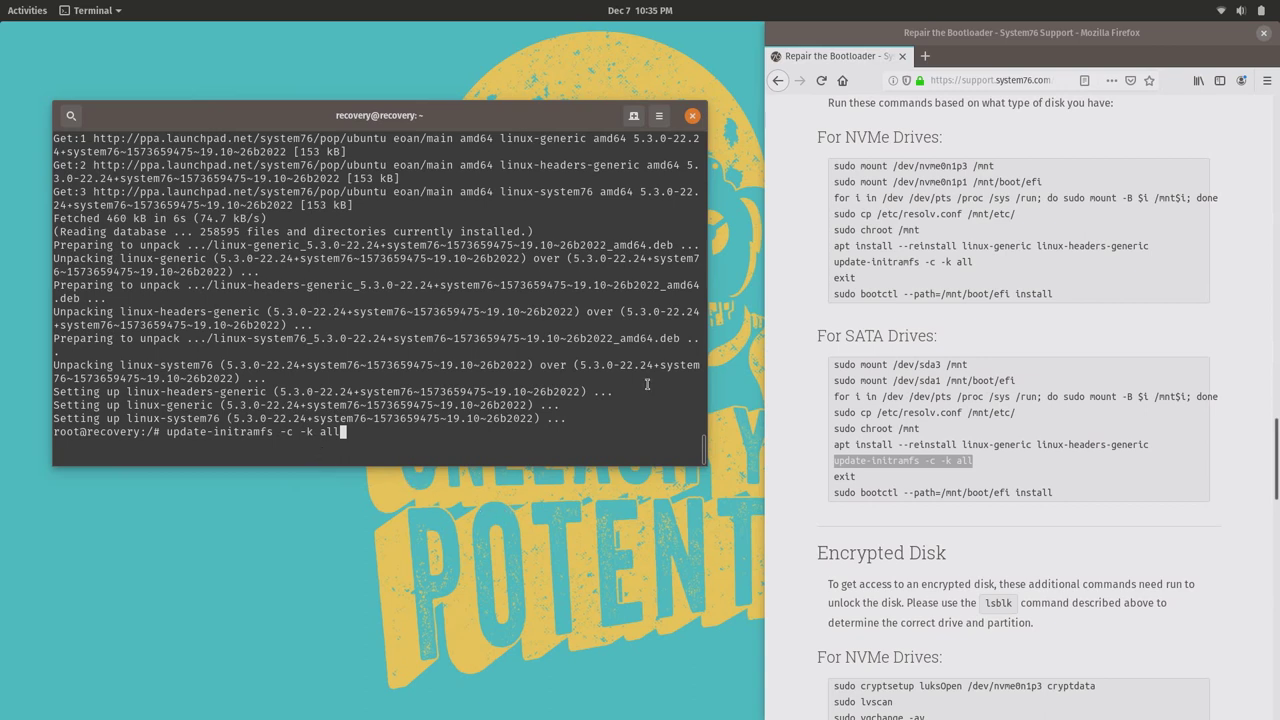
{"action": "key", "text": "BackSpace"}
{"action": "key", "text": "BackSpace"}
{"action": "key", "text": "BackSpace"}
{"action": "type", "text": "5.3.0"}
{"action": "key", "text": "BackSpace"}
{"action": "key", "text": "BackSpace"}
{"action": "key", "text": "BackSpace"}
{"action": "key", "text": "BackSpace"}
{"action": "key", "text": "BackSpace"}
{"action": "type", "text": "a"}
{"action": "key", "text": "Return"}
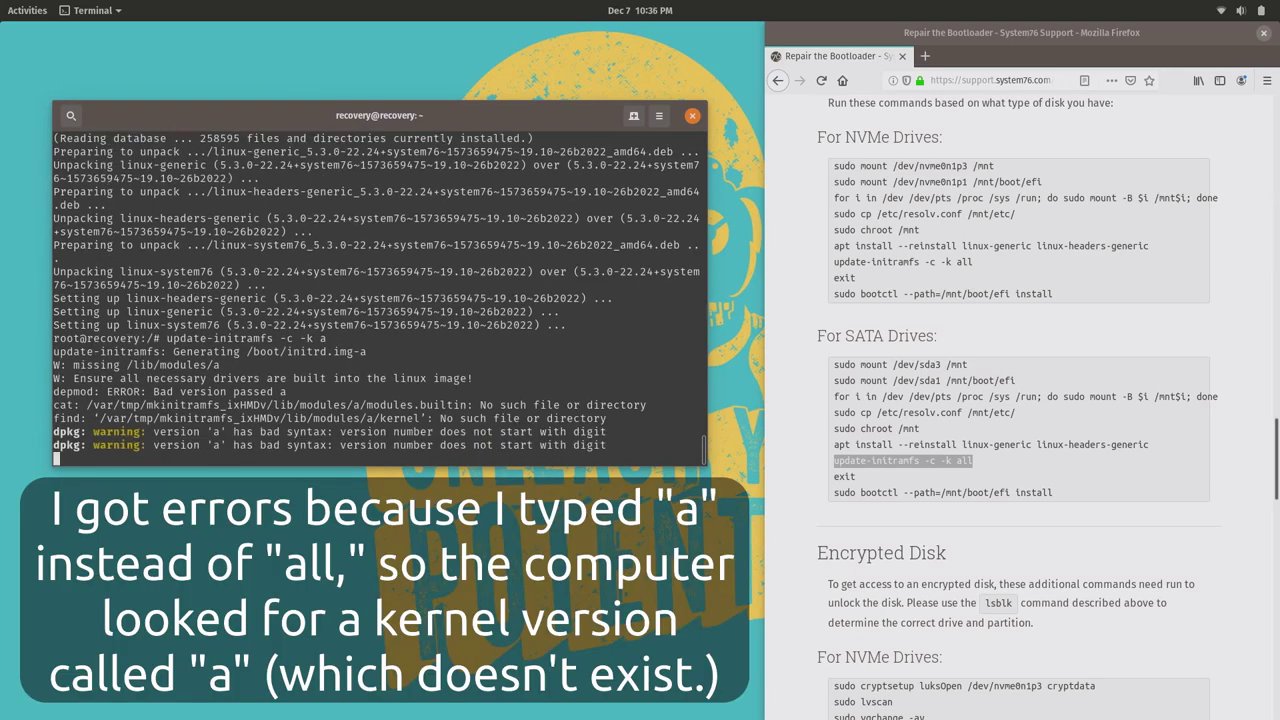
{"action": "scroll", "coordinate": [383, 358], "scroll_direction": "up", "scroll_amount": 6}
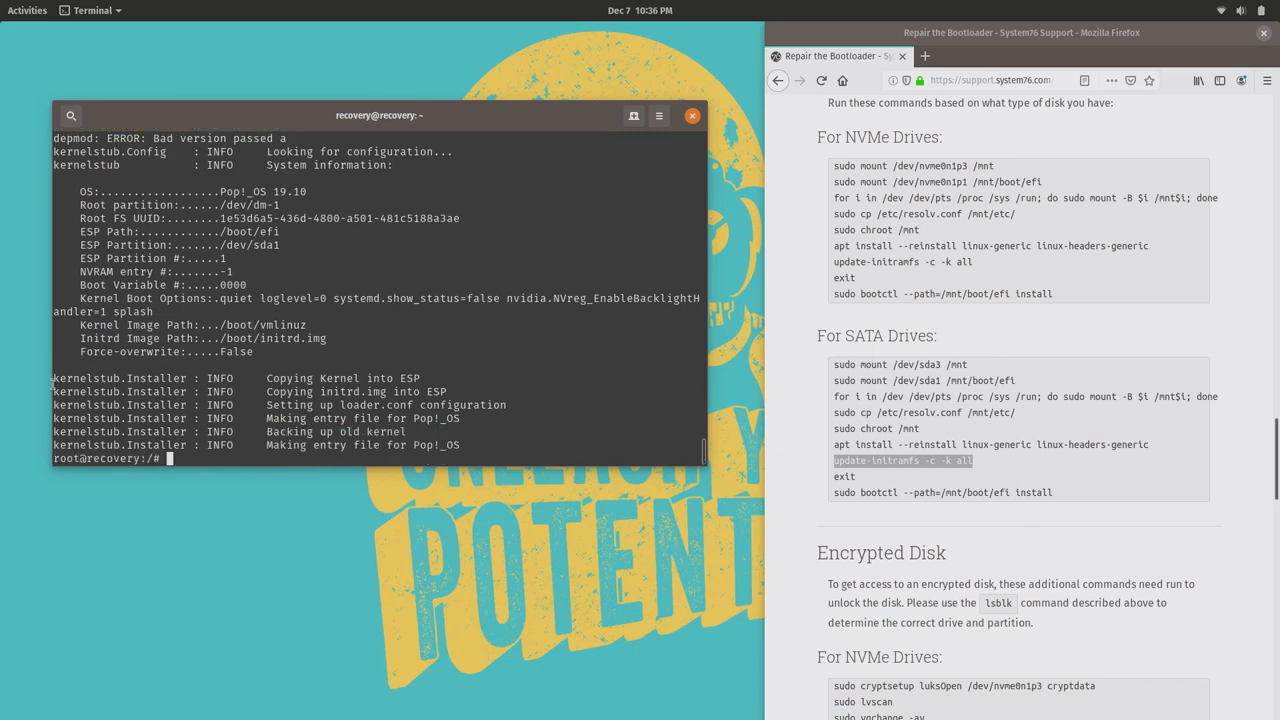
{"action": "left_click_drag", "start_coordinate": [55, 378], "coordinate": [121, 378]}
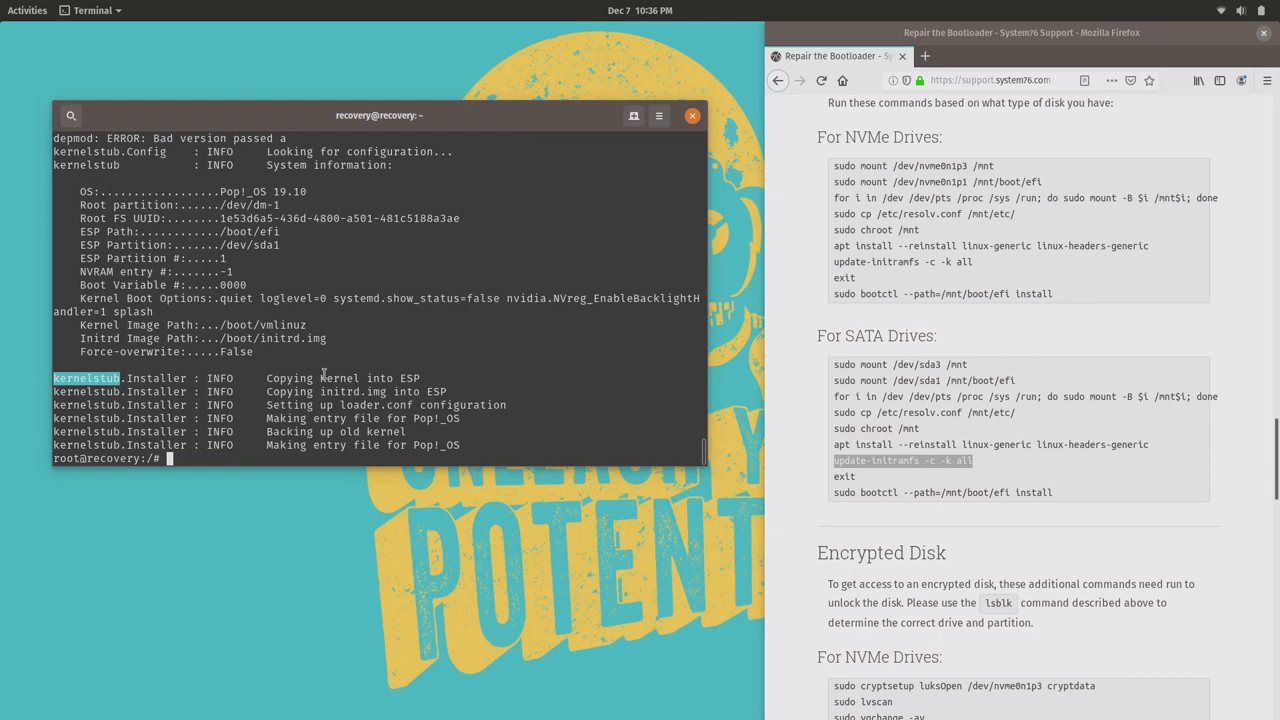
{"action": "left_click_drag", "start_coordinate": [399, 378], "coordinate": [419, 378]}
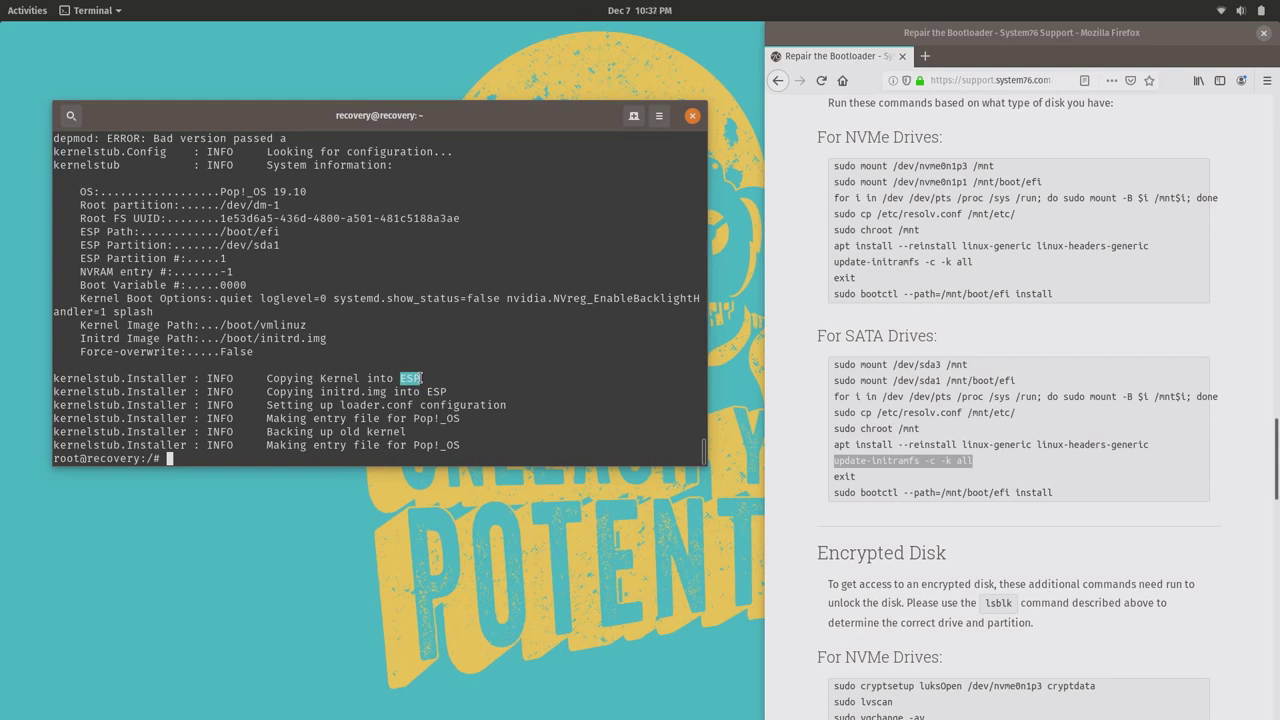
{"action": "left_click", "coordinate": [421, 378]}
{"action": "left_click_drag", "start_coordinate": [219, 324], "coordinate": [306, 324]}
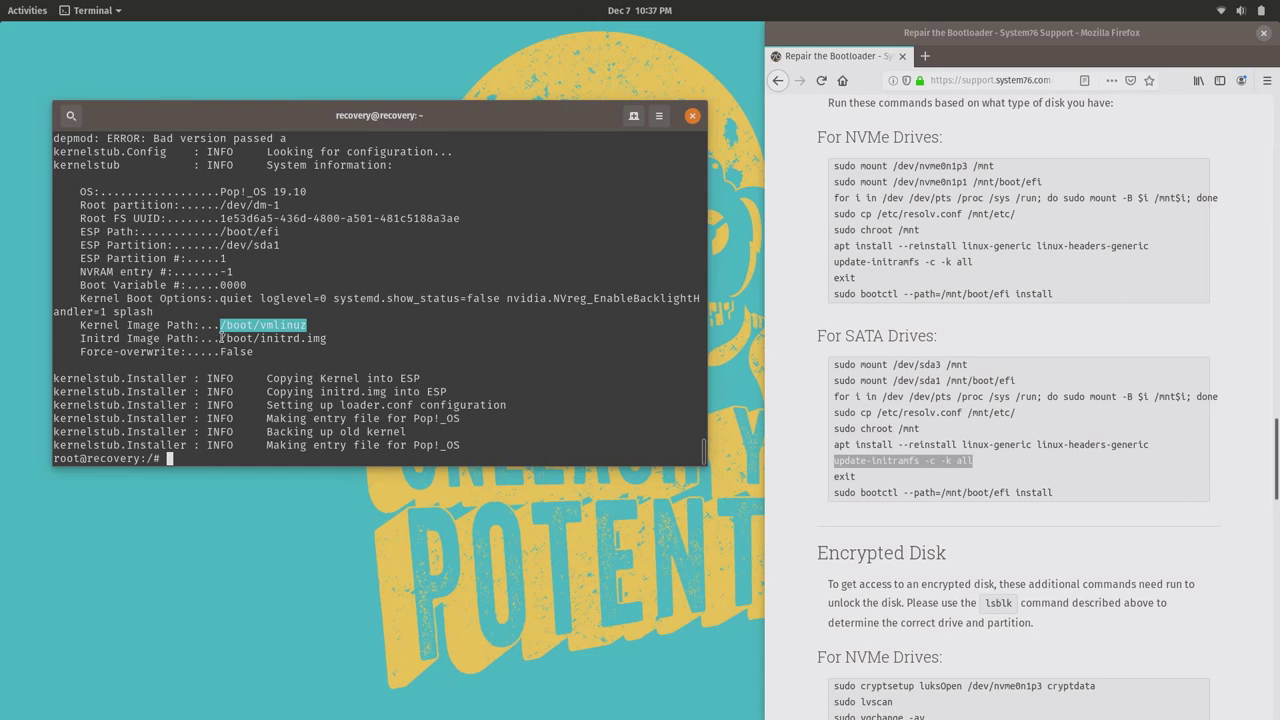
{"action": "mouse_move", "coordinate": [220, 338]}
{"action": "left_mouse_down"}
{"action": "mouse_move", "coordinate": [326, 338]}
{"action": "mouse_move", "coordinate": [230, 324]}
{"action": "left_mouse_up"}
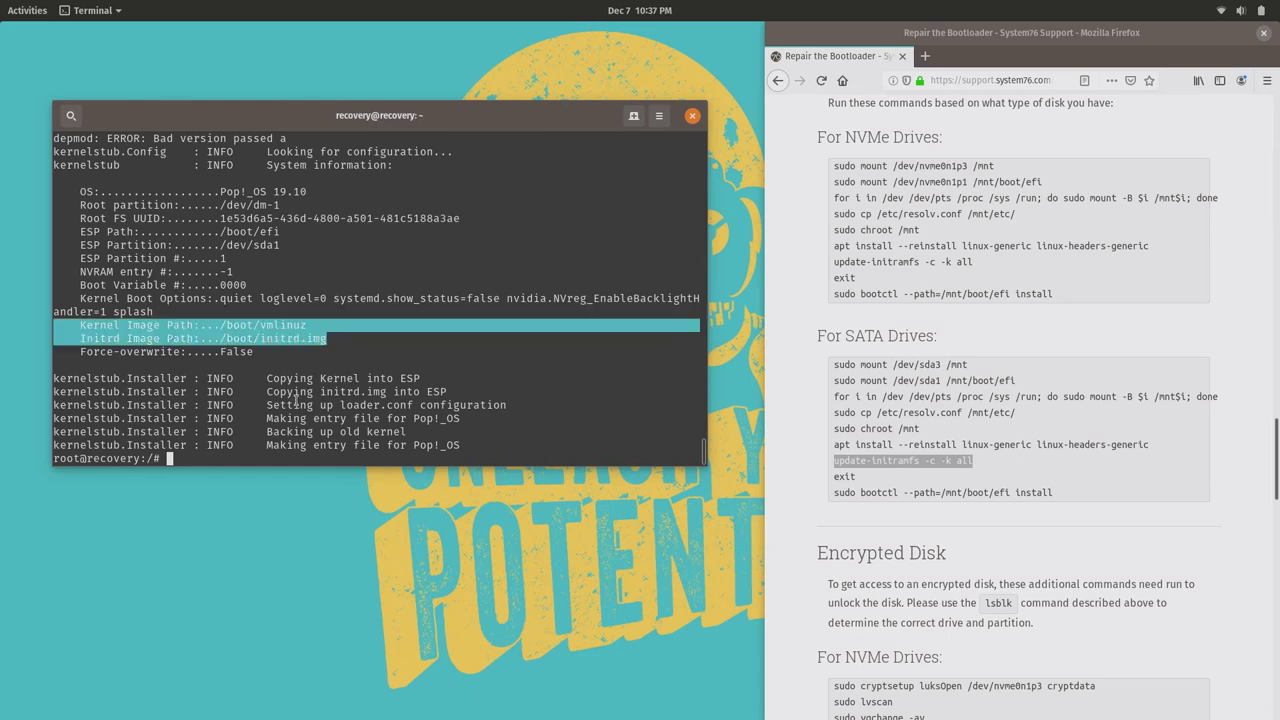
{"action": "left_click_drag", "start_coordinate": [266, 378], "coordinate": [447, 392]}
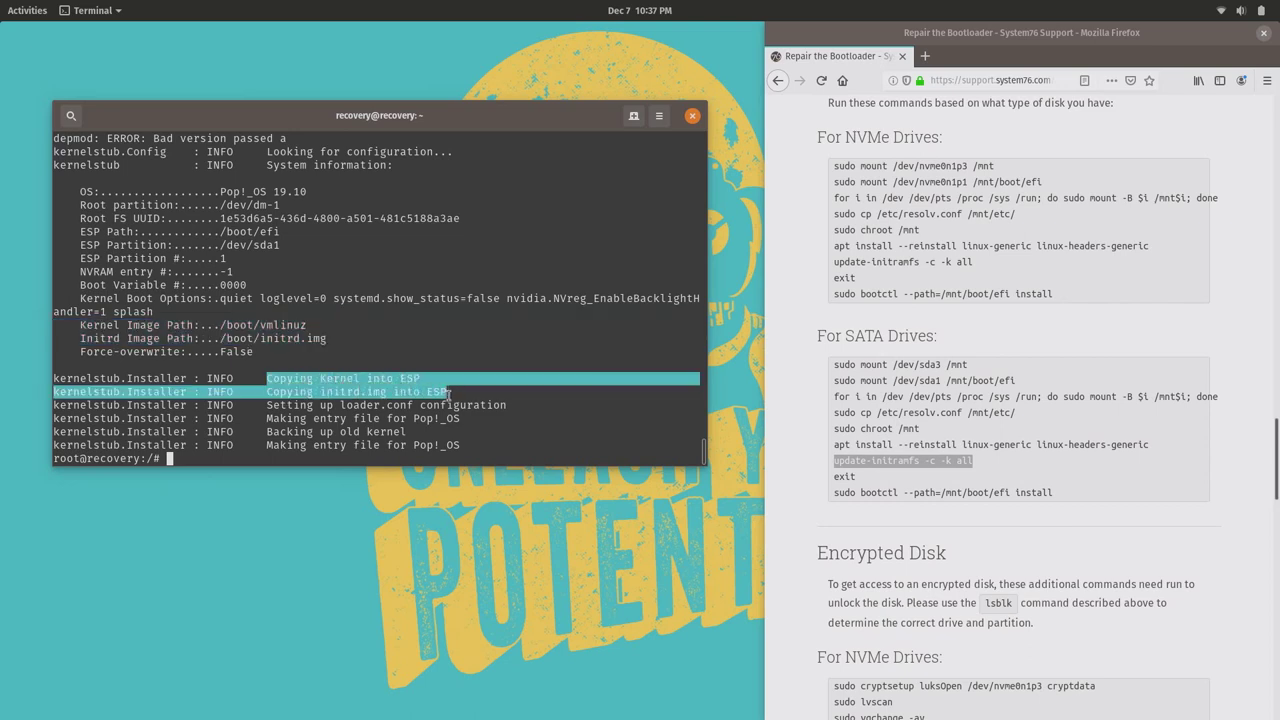
{"action": "left_click", "coordinate": [447, 392]}
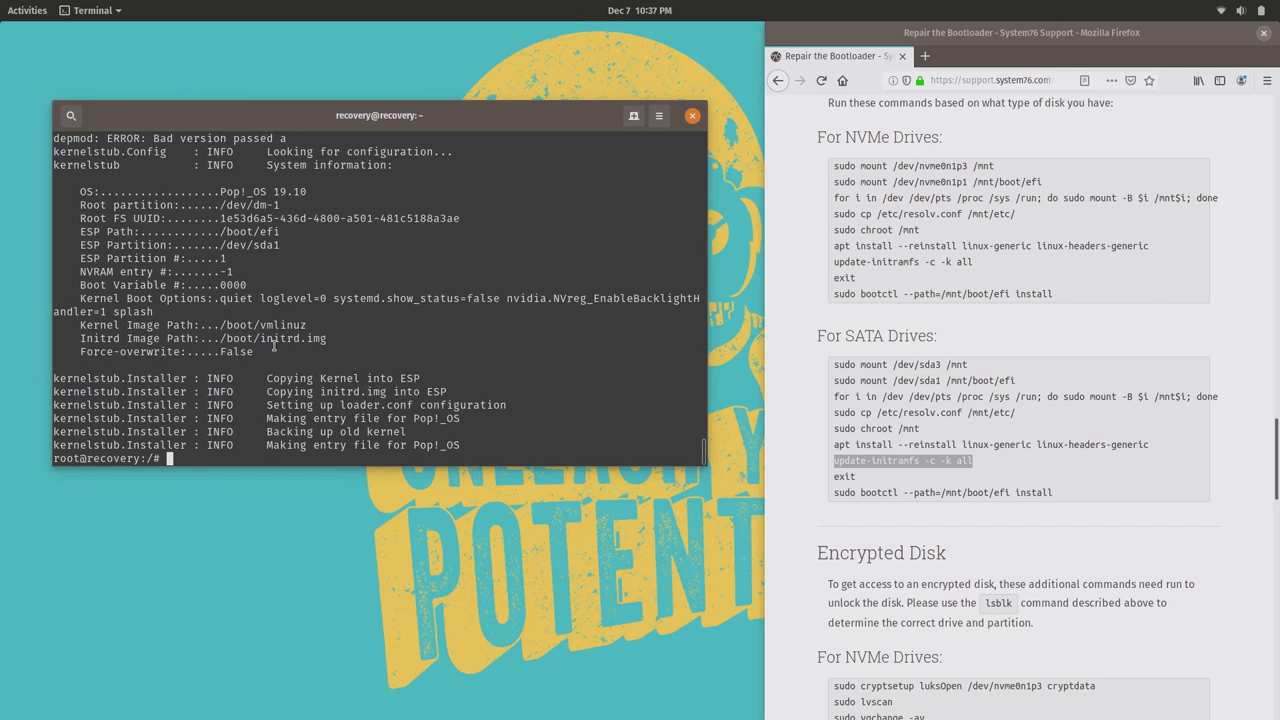
{"action": "left_click_drag", "start_coordinate": [328, 337], "coordinate": [183, 336]}
{"action": "left_click_drag", "start_coordinate": [308, 325], "coordinate": [143, 325]}
Step: Leave the chroot root shell with exit
{"action": "left_click", "coordinate": [143, 325]}
{"action": "type", "text": "exit"}
{"action": "key", "text": "Return"}
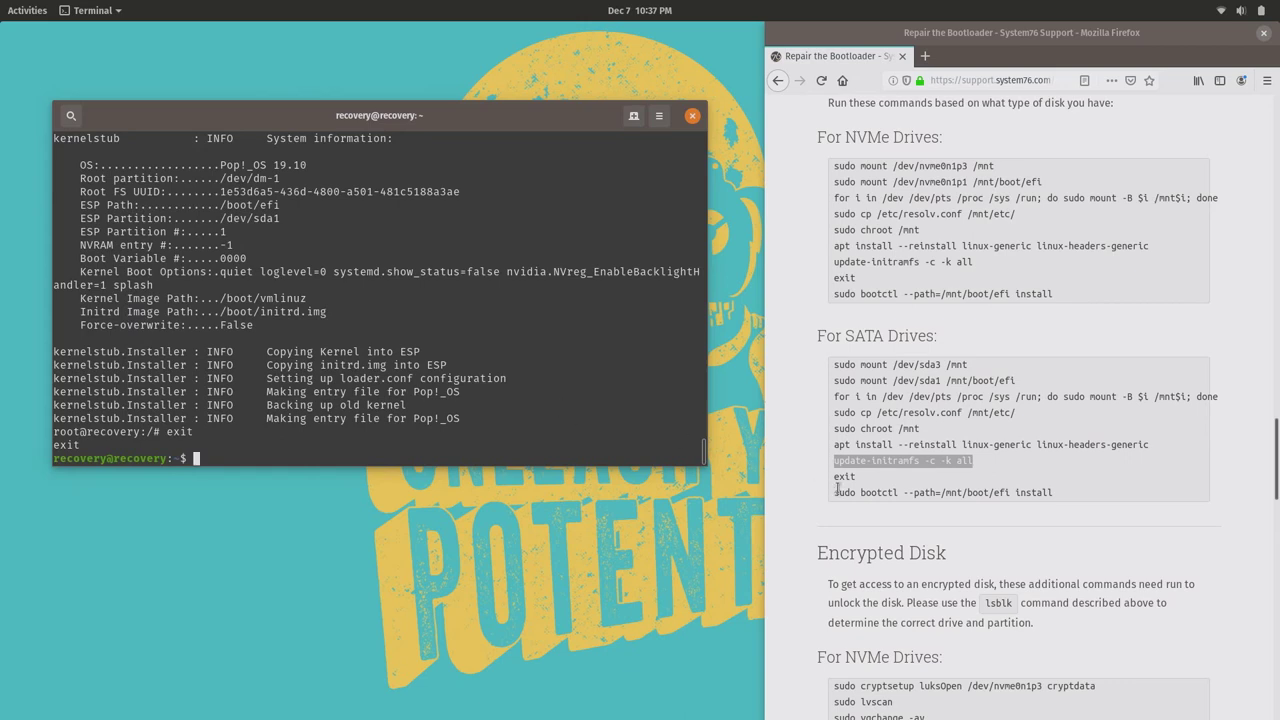
Step: Paste 'sudo bootctl --path=/mnt/boot/efi install' from the guide at the prompt without running it
{"action": "left_click_drag", "start_coordinate": [835, 492], "coordinate": [1060, 492]}
{"action": "right_click", "coordinate": [1060, 492]}
{"action": "left_click", "coordinate": [1066, 504]}
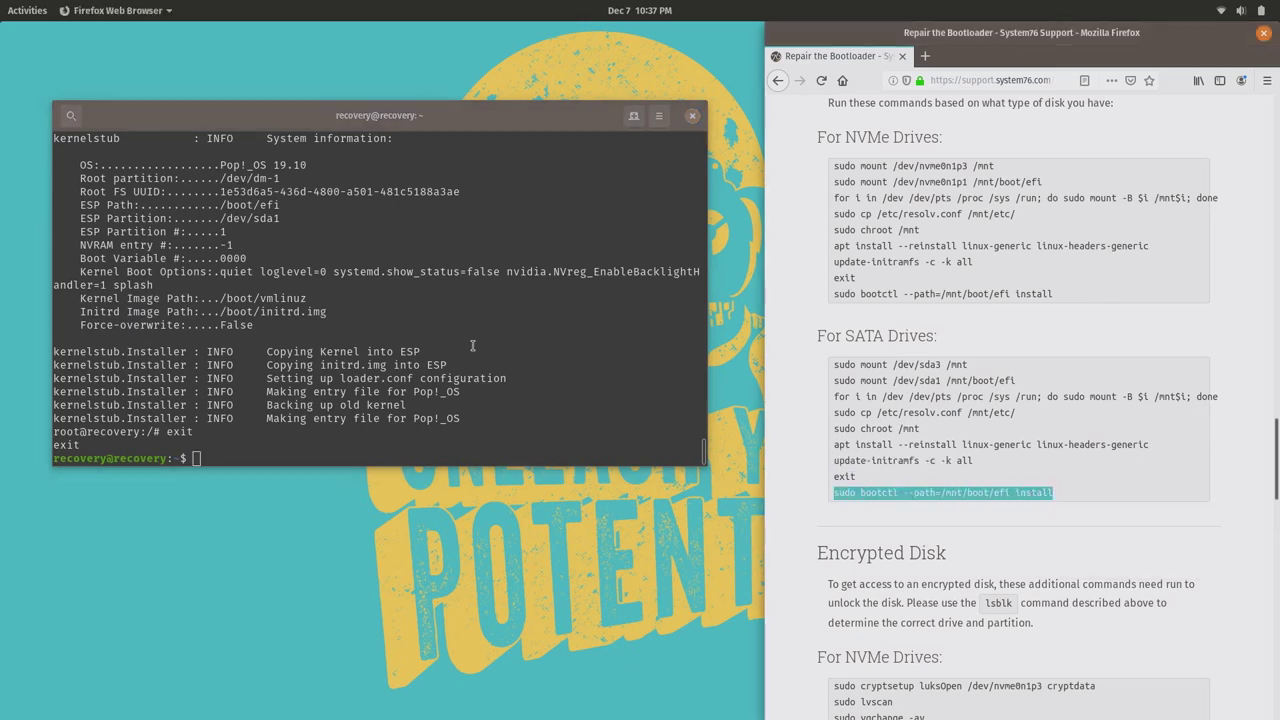
{"action": "left_click", "coordinate": [428, 328]}
{"action": "key", "text": "ctrl+shift+v"}
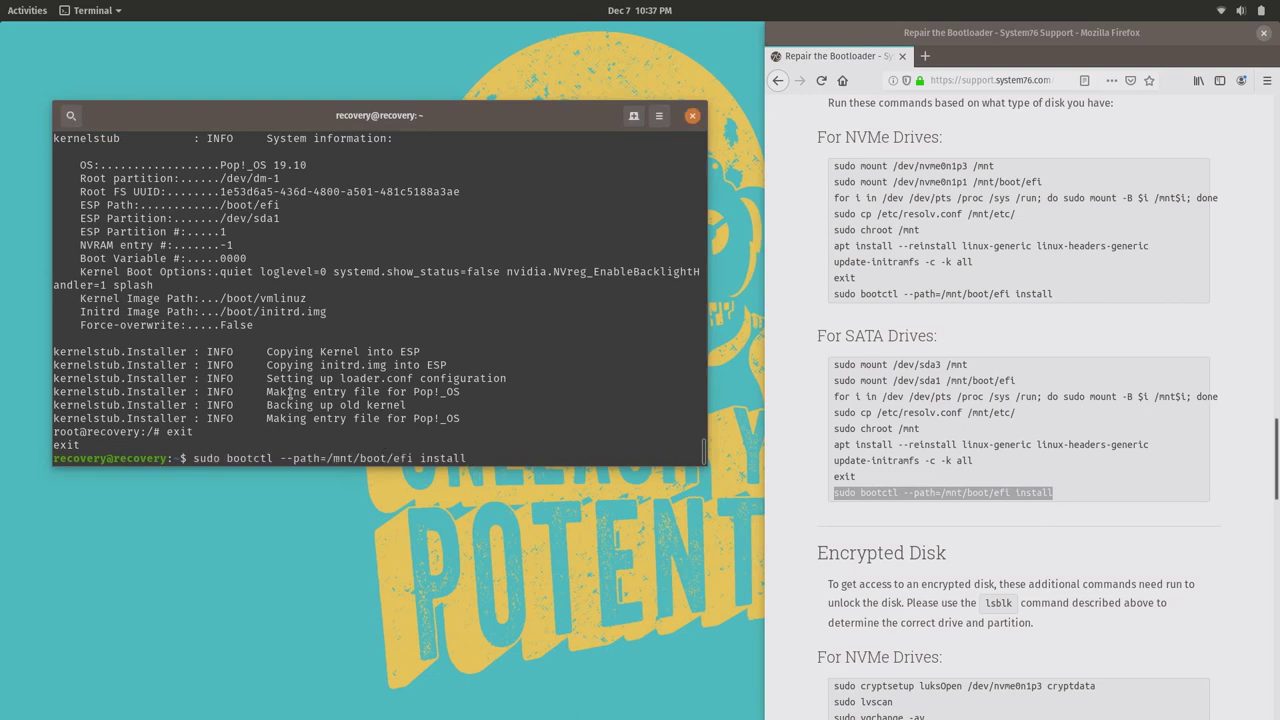
{"action": "left_click_drag", "start_coordinate": [254, 457], "coordinate": [271, 458]}
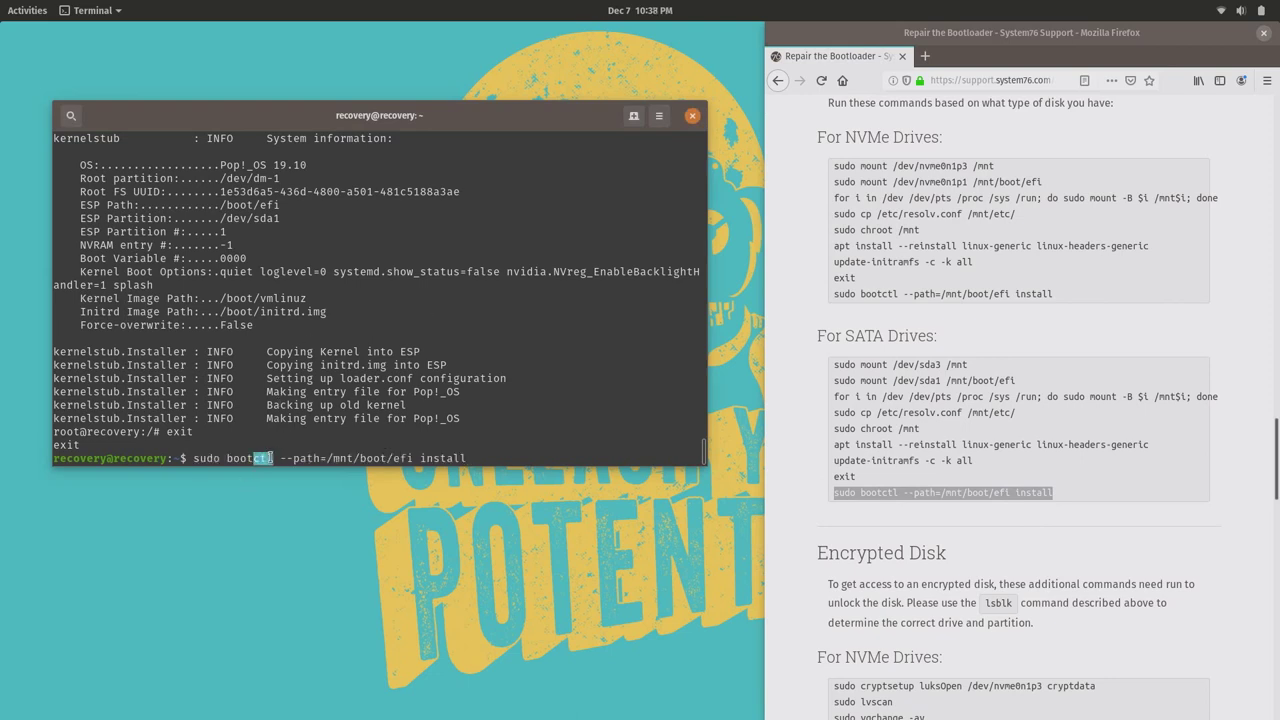
{"action": "left_click", "coordinate": [269, 458]}
{"action": "left_click_drag", "start_coordinate": [328, 458], "coordinate": [420, 458]}
Step: Open a second terminal and run lsblk to check the sda1 mount point
{"action": "left_click", "coordinate": [420, 458]}
{"action": "left_click", "coordinate": [27, 10]}
{"action": "left_click", "coordinate": [26, 363]}
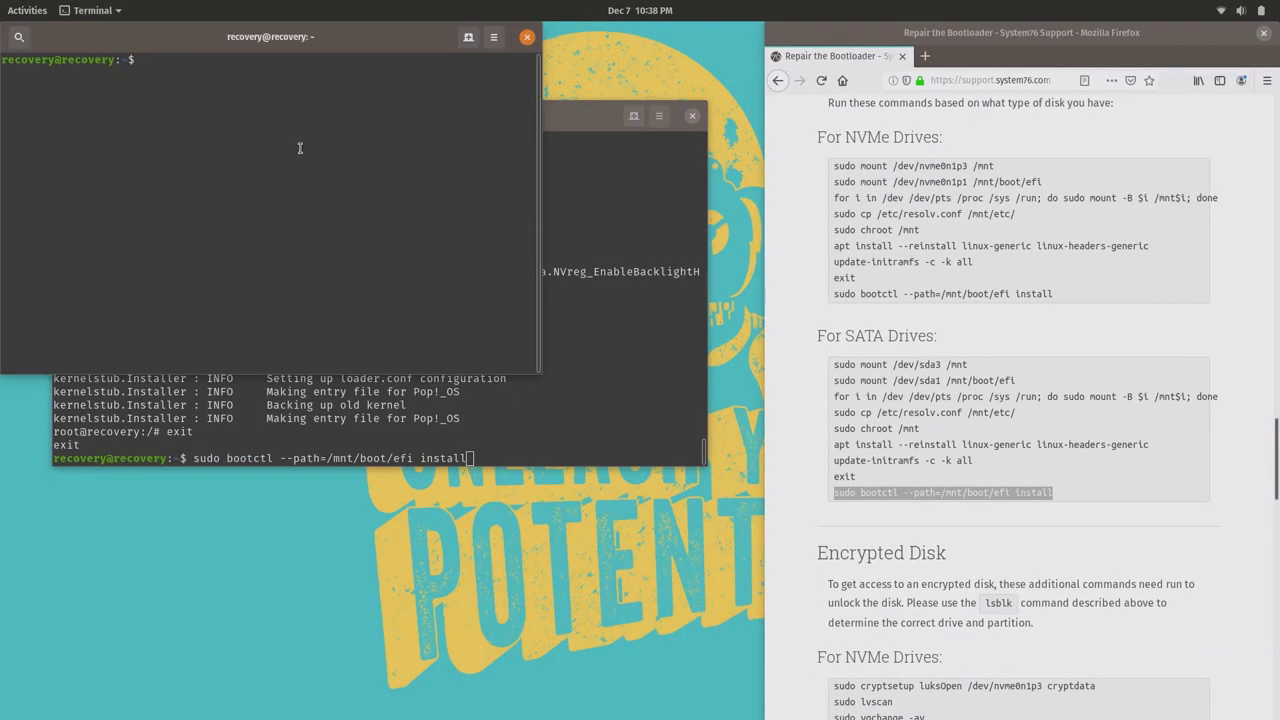
{"action": "type", "text": "lsblk"}
{"action": "key", "text": "Return"}
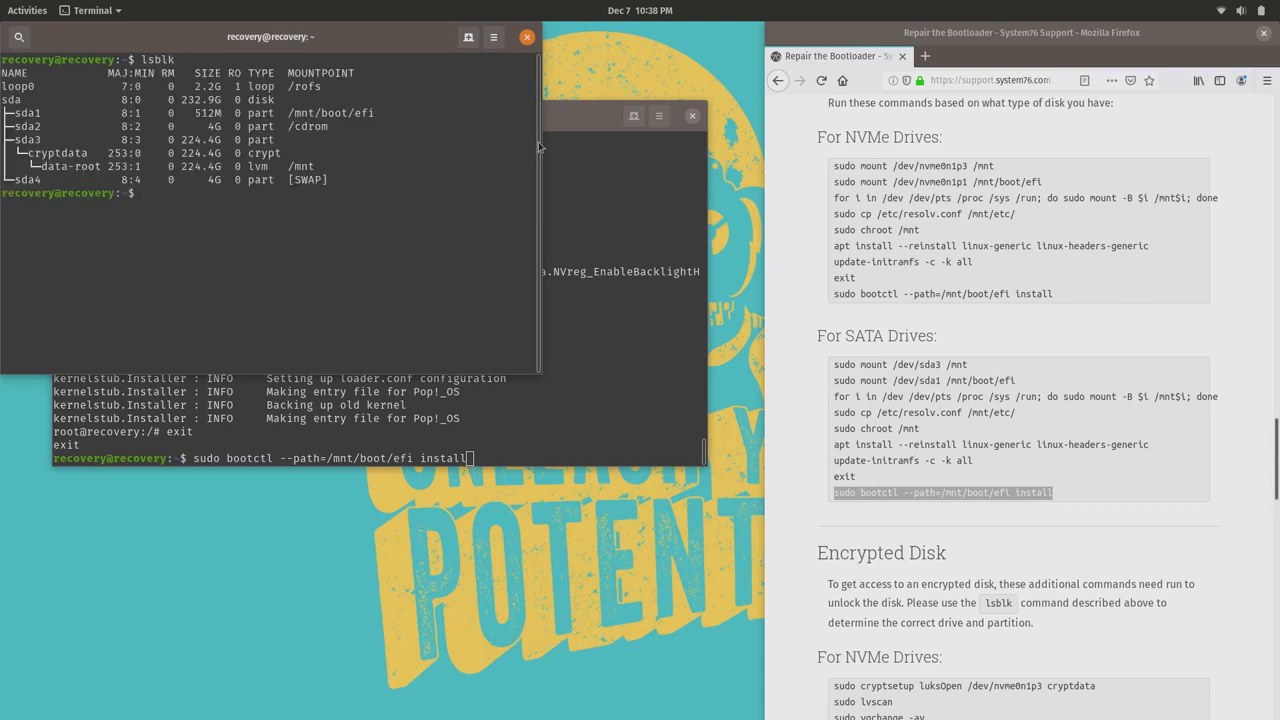
{"action": "left_click_drag", "start_coordinate": [14, 113], "coordinate": [219, 115]}
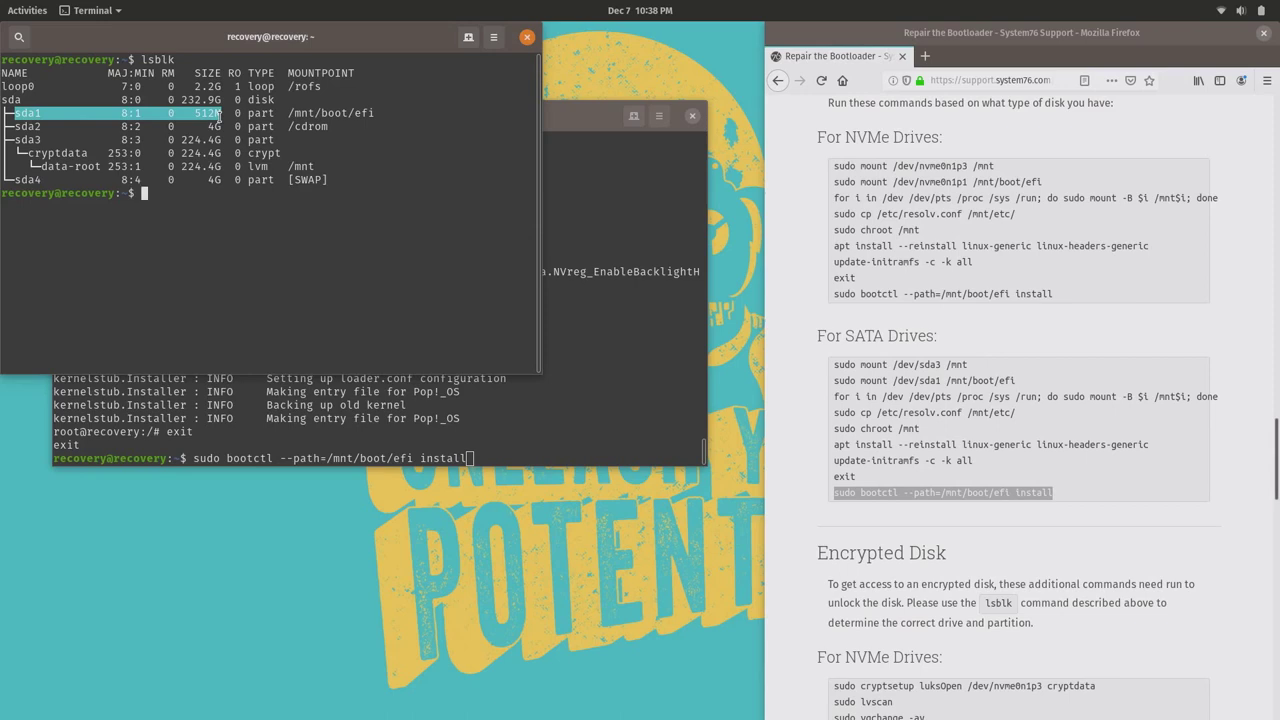
{"action": "left_click", "coordinate": [300, 187]}
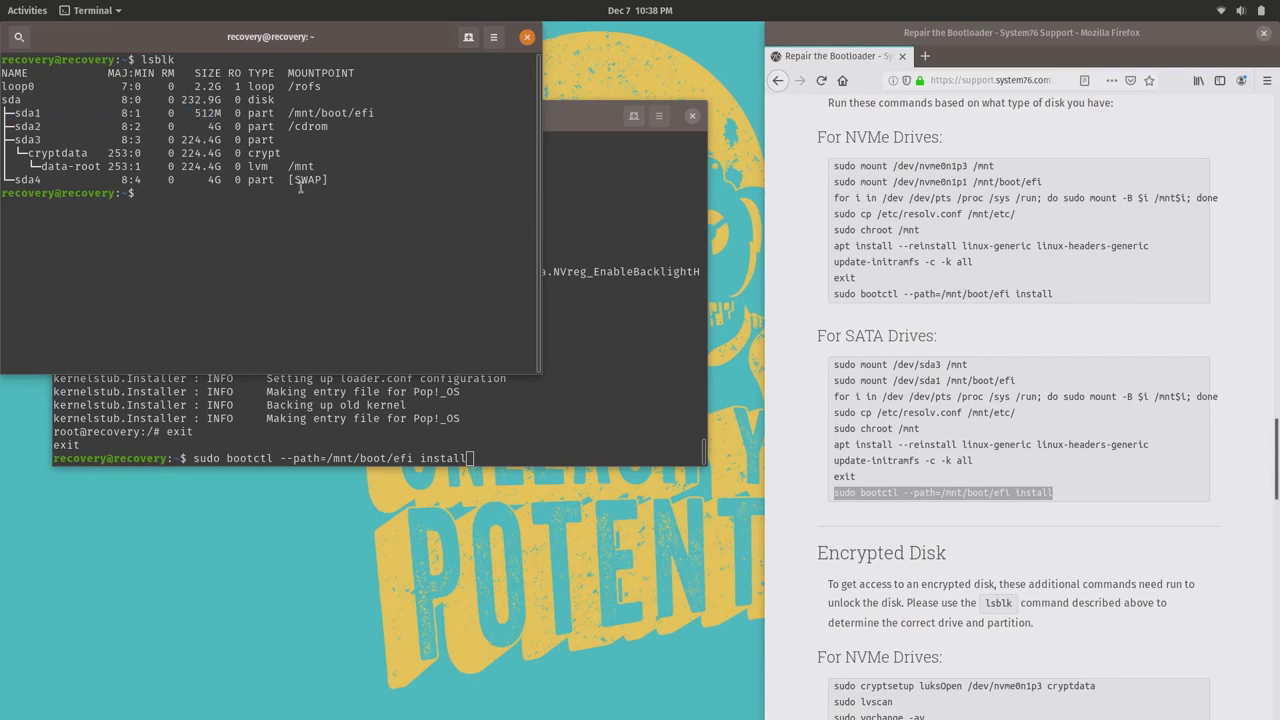
Step: Run sudo fdisk -l to confirm sda1 is the EFI System partition at /mnt/boot/efi
{"action": "type", "text": "sudo fdisk -l"}
{"action": "key", "text": "Return"}
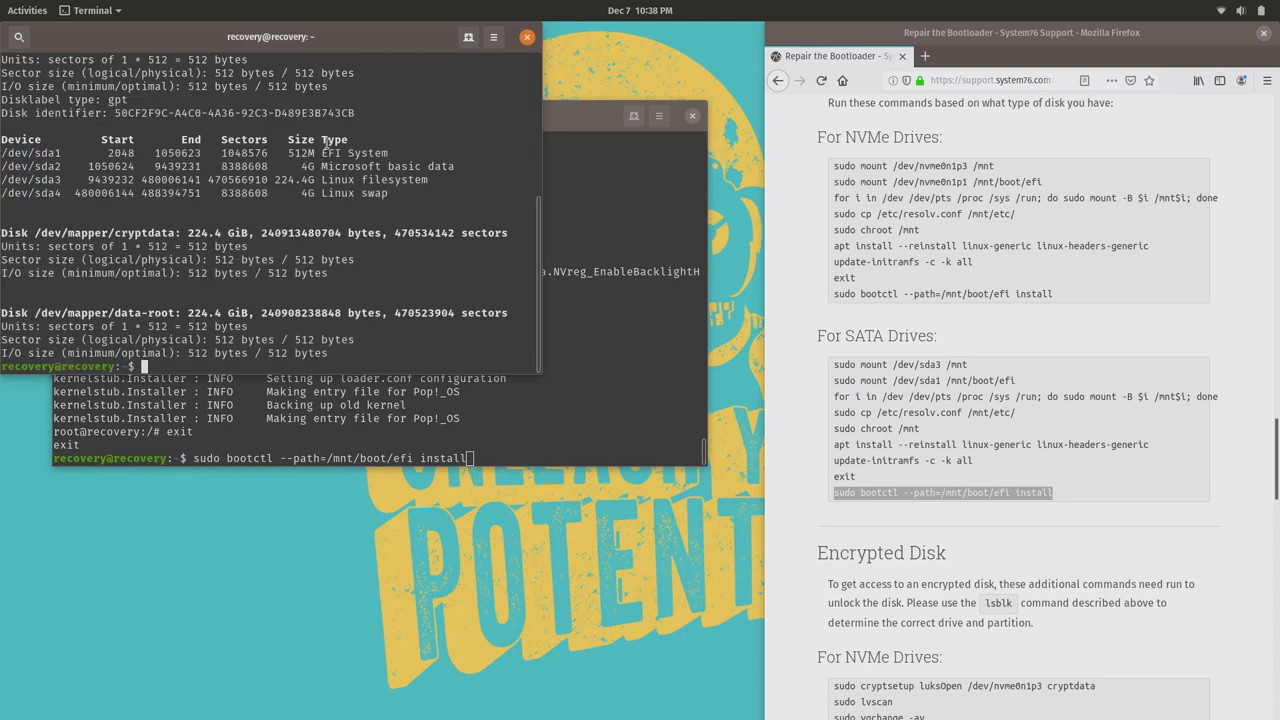
{"action": "left_click_drag", "start_coordinate": [325, 147], "coordinate": [520, 155]}
{"action": "left_click", "coordinate": [520, 155]}
{"action": "scroll", "coordinate": [376, 120], "scroll_direction": "up", "scroll_amount": 5}
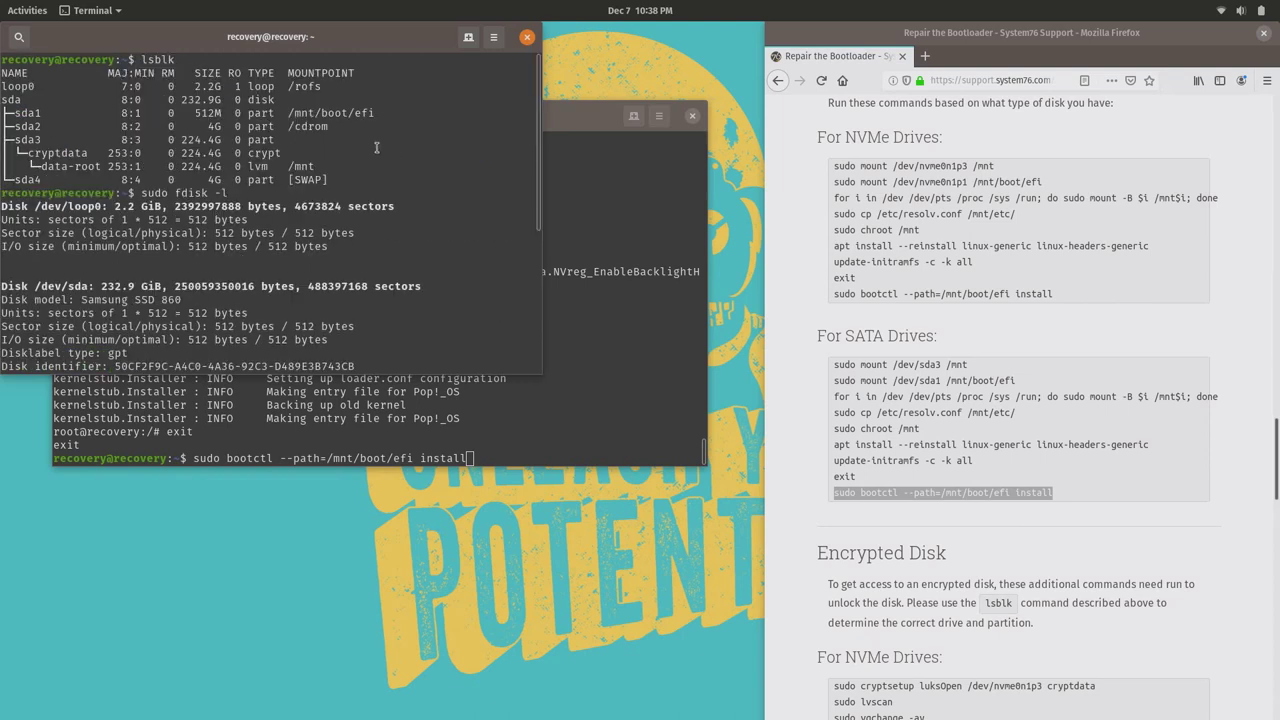
{"action": "left_click_drag", "start_coordinate": [378, 113], "coordinate": [288, 113]}
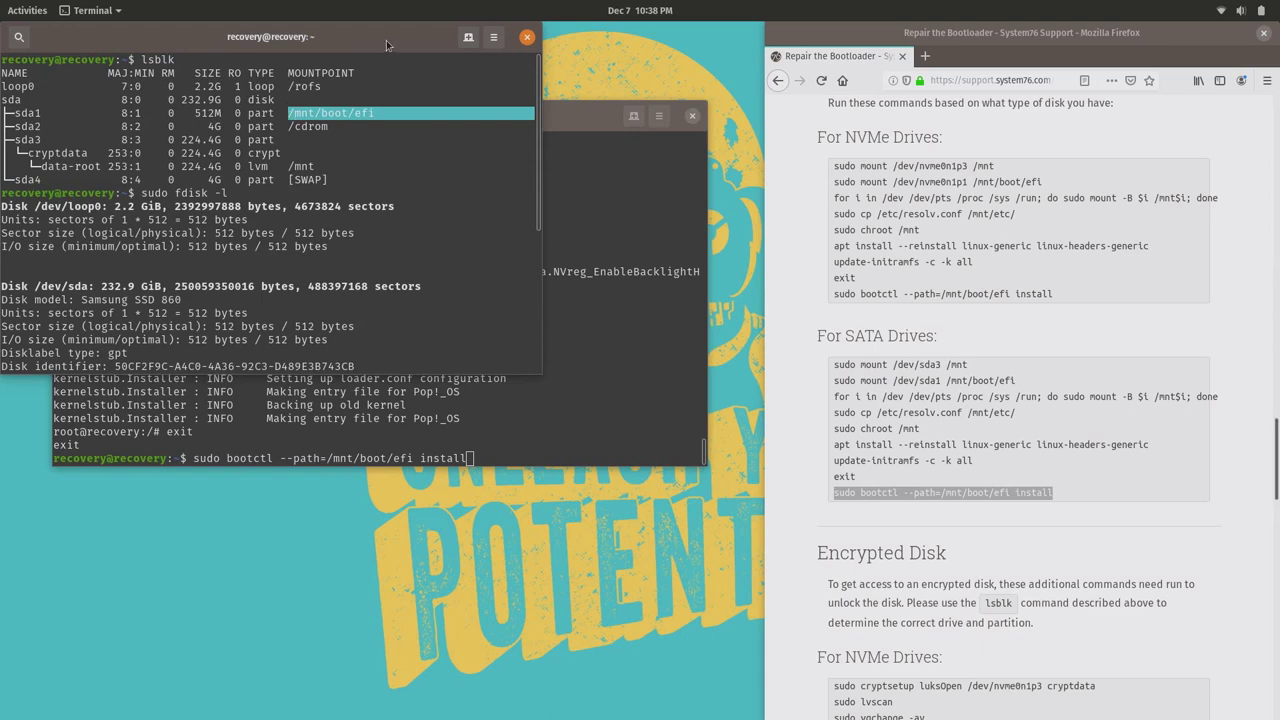
{"action": "left_click", "coordinate": [470, 458]}
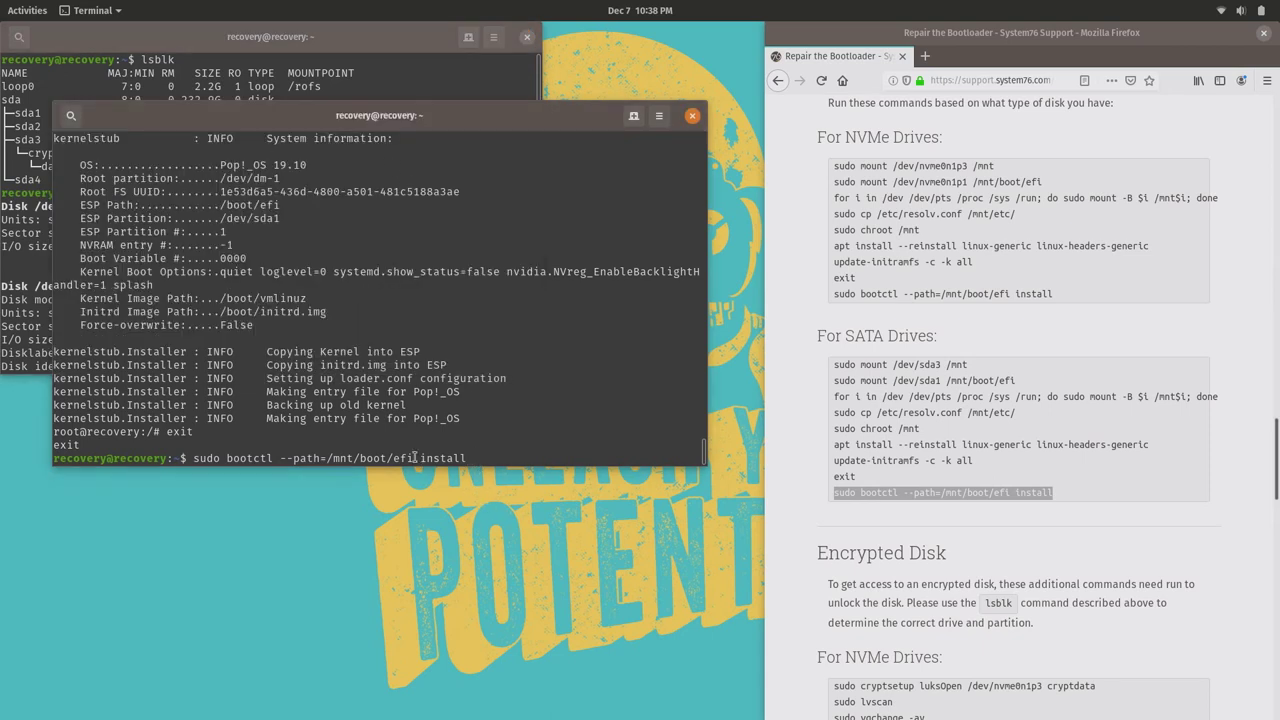
Step: Review the /mnt/boot/efi path in the pending bootctl command
{"action": "left_click_drag", "start_coordinate": [414, 458], "coordinate": [318, 458]}
{"action": "left_click", "coordinate": [316, 458]}
{"action": "left_click_drag", "start_coordinate": [193, 458], "coordinate": [360, 458]}
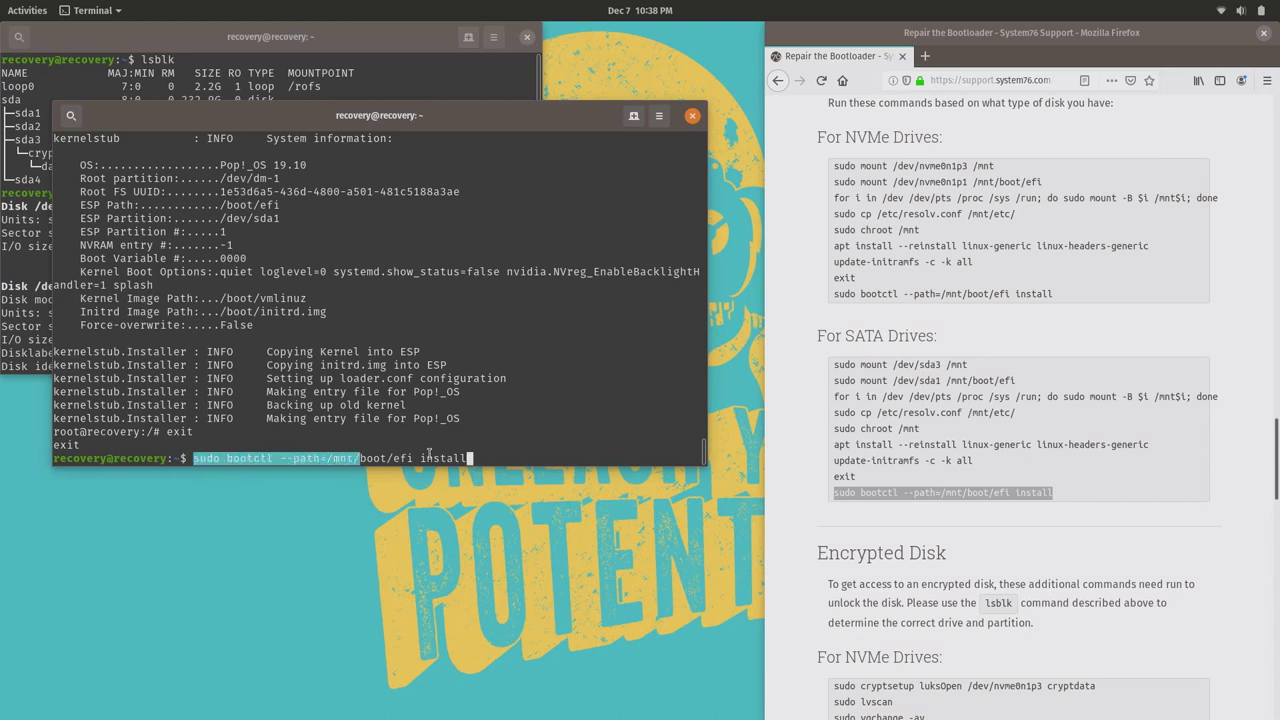
{"action": "left_click", "coordinate": [342, 457]}
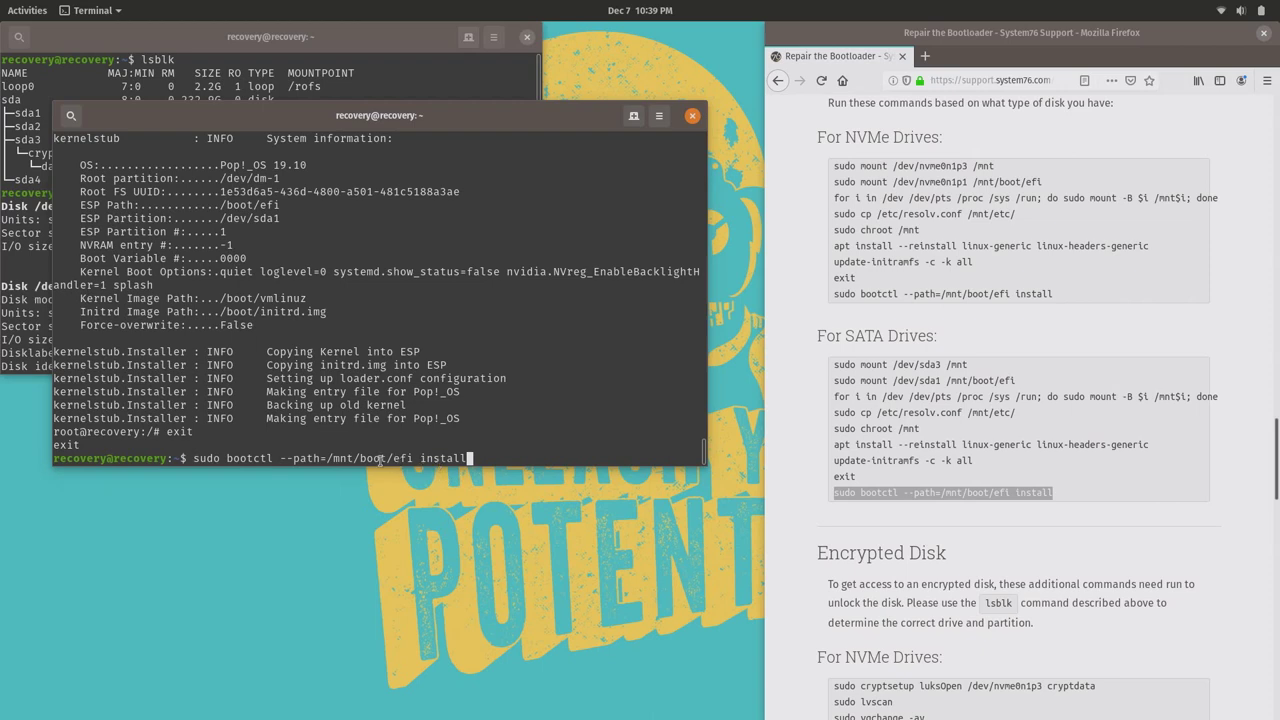
Step: Close the lsblk and fdisk terminal window with exit
{"action": "left_click", "coordinate": [301, 64]}
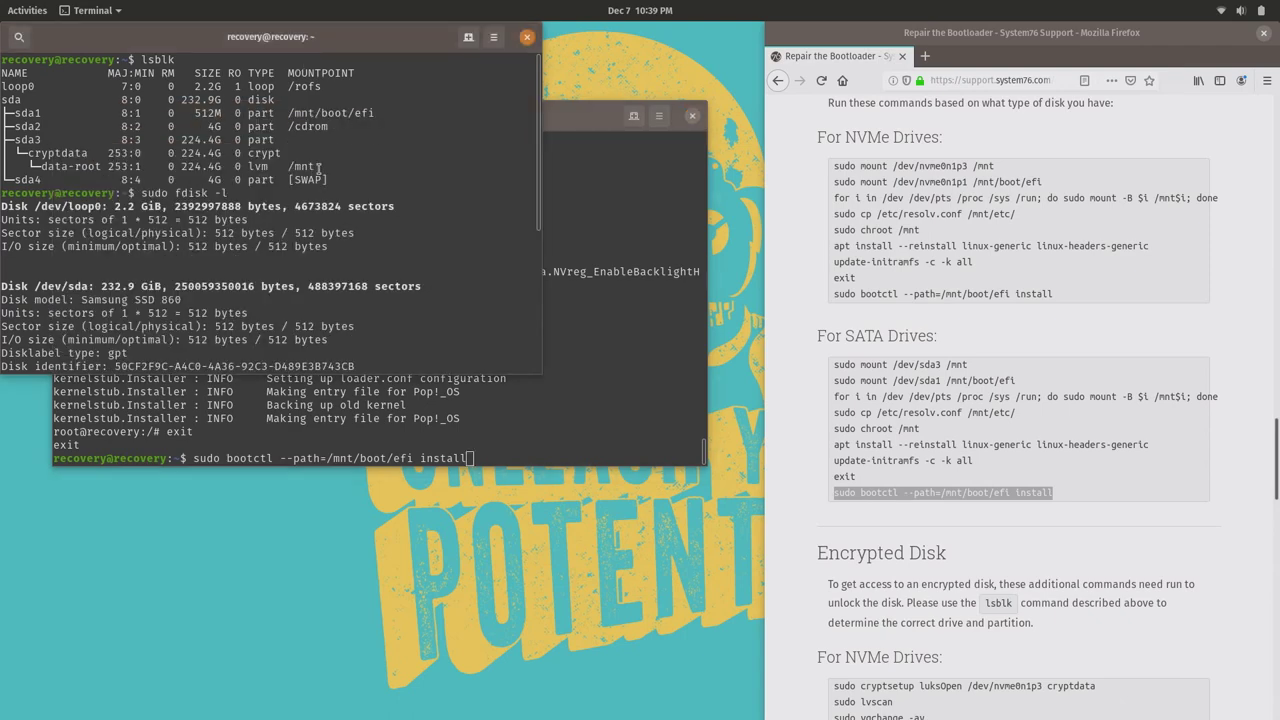
{"action": "type", "text": "exit"}
{"action": "key", "text": "Return"}
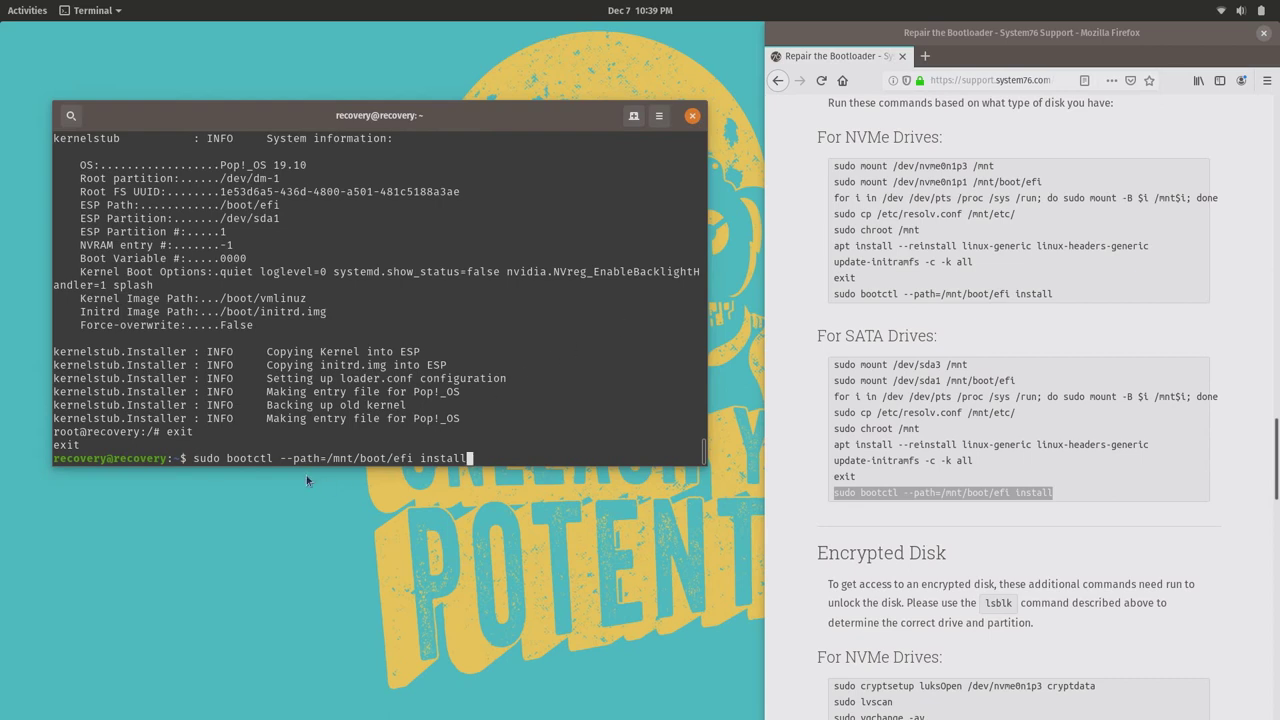
{"action": "left_click_drag", "start_coordinate": [330, 455], "coordinate": [353, 458]}
Step: Run the bootctl install and check the Copied lines for systemd-bootx64.efi
{"action": "key", "text": "Return"}
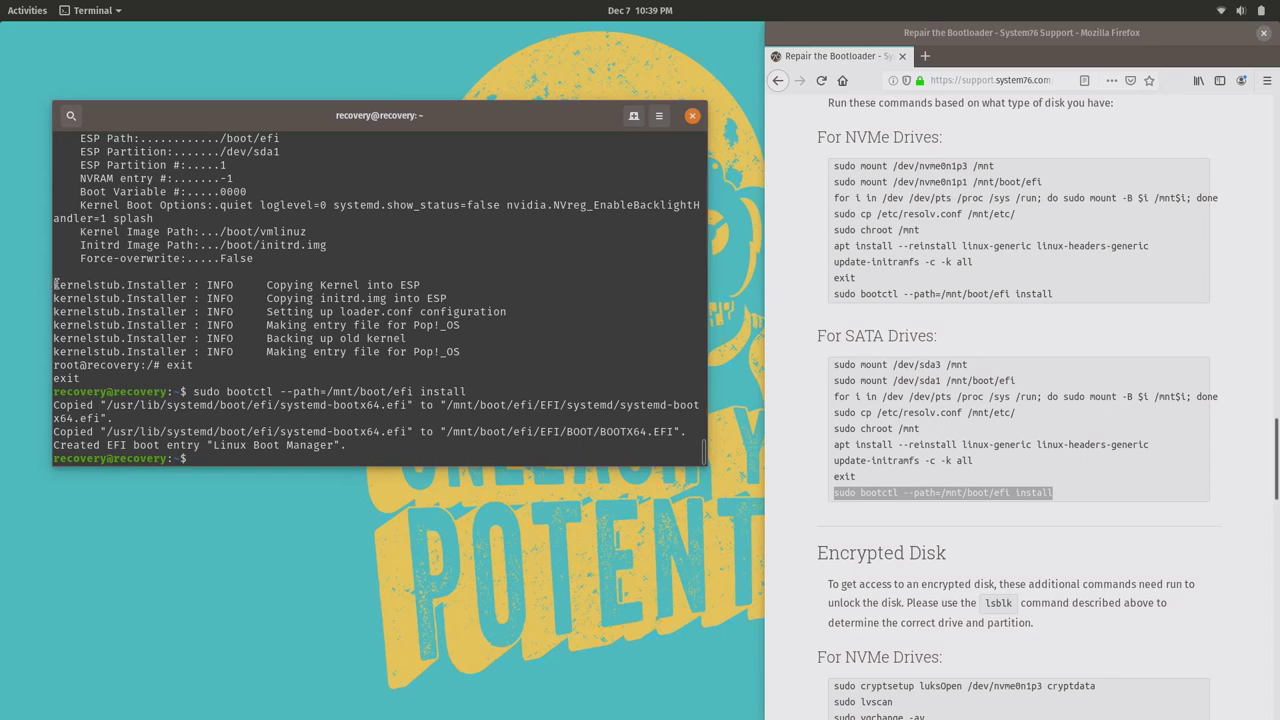
{"action": "left_click_drag", "start_coordinate": [55, 285], "coordinate": [124, 286]}
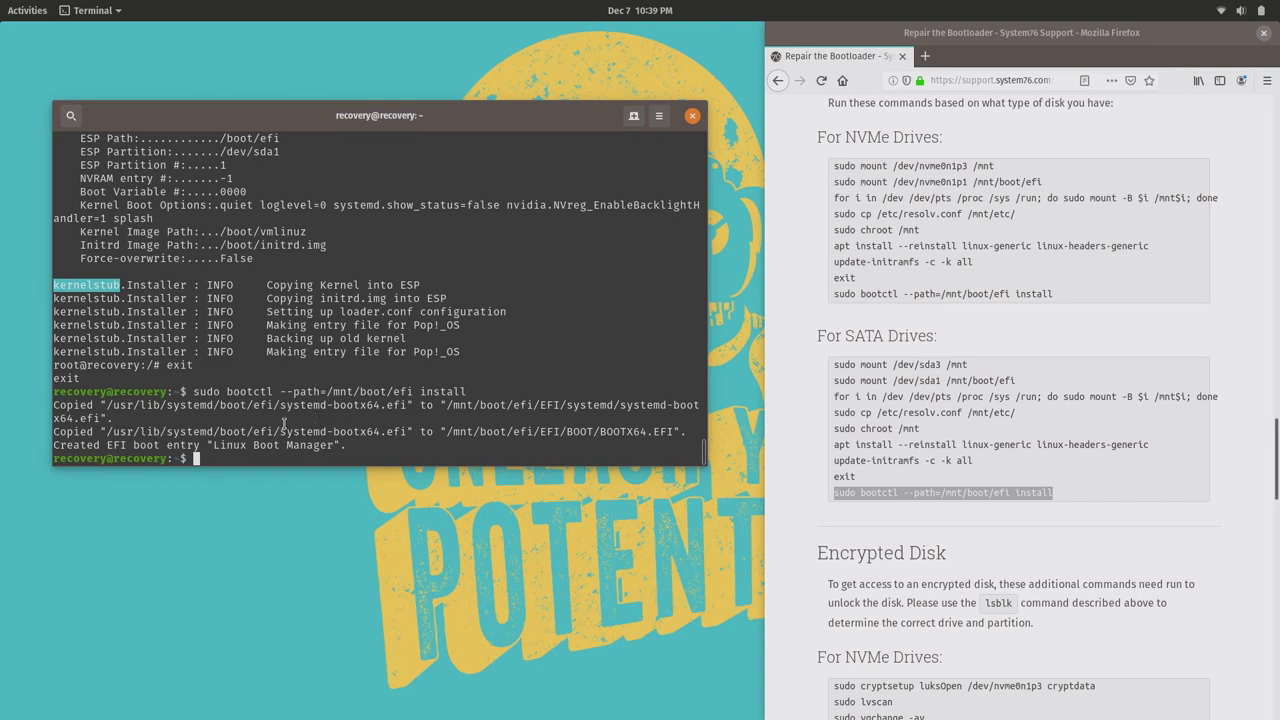
{"action": "left_click", "coordinate": [97, 414]}
{"action": "triple_click", "coordinate": [97, 414]}
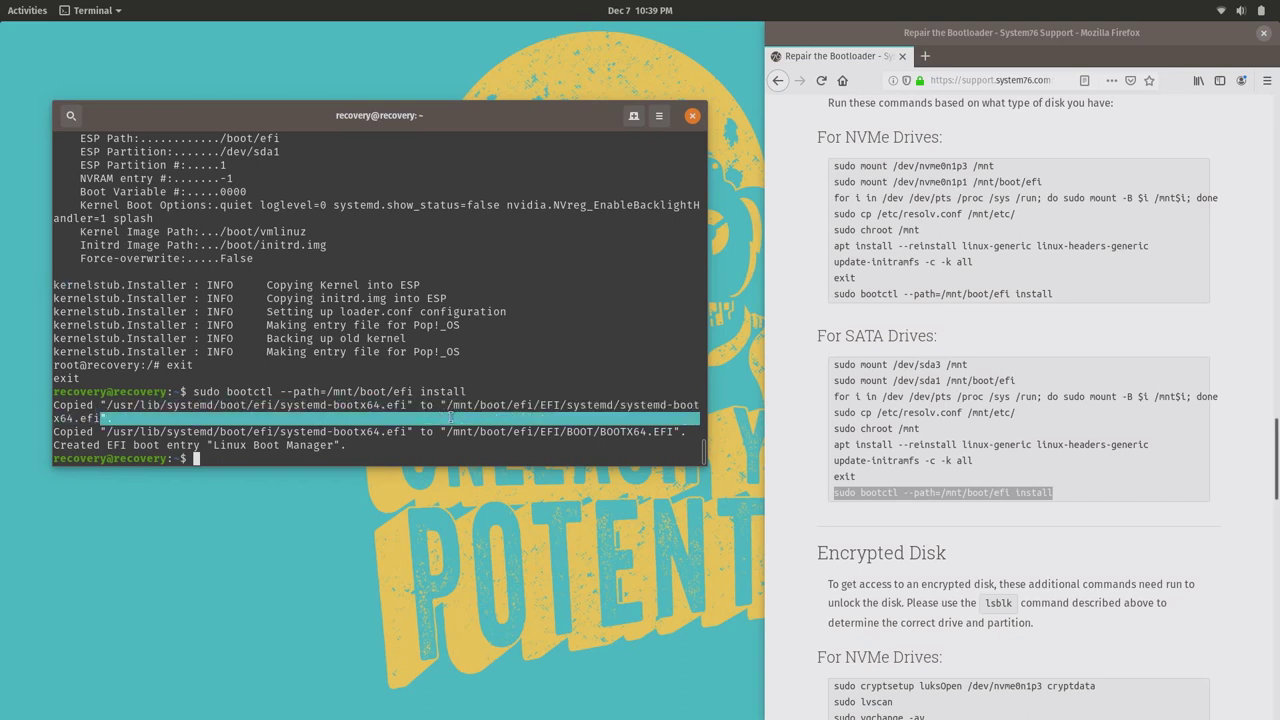
{"action": "double_click", "coordinate": [450, 405]}
{"action": "left_click", "coordinate": [450, 405]}
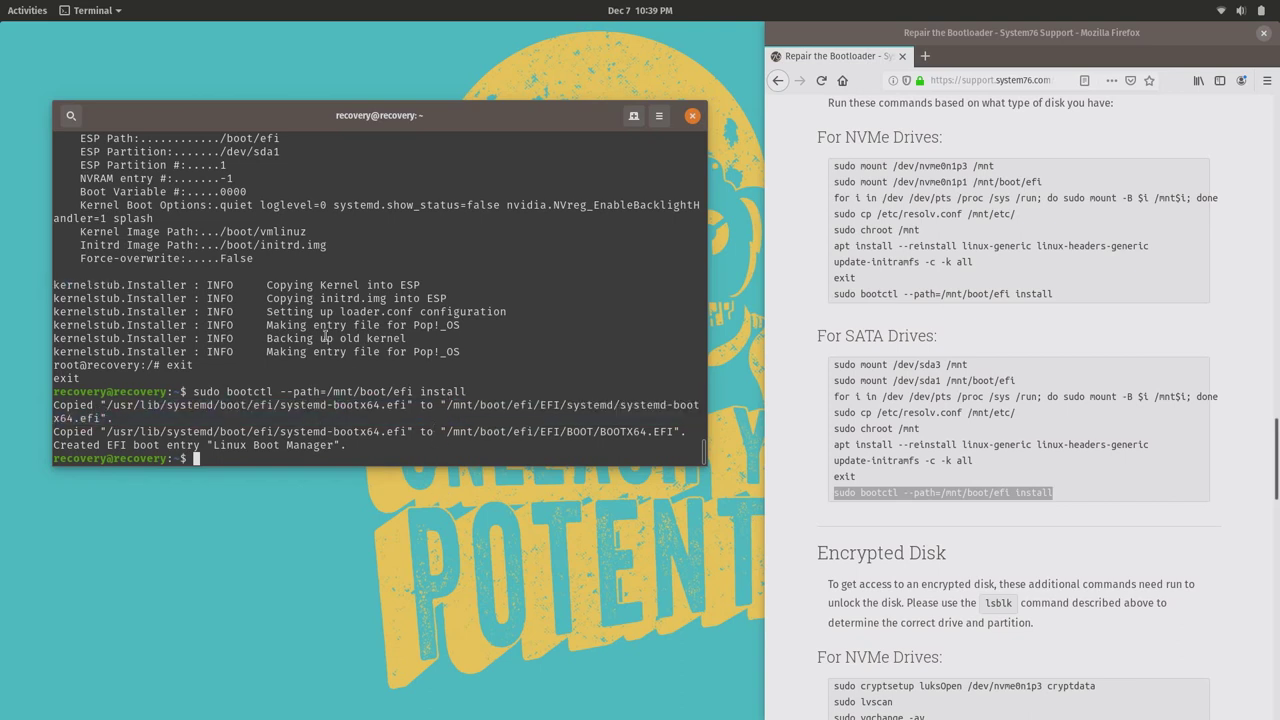
{"action": "left_click_drag", "start_coordinate": [355, 371], "coordinate": [285, 290]}
{"action": "left_click", "coordinate": [285, 290]}
Step: Point out the created EFI boot entry named 'Linux Boot Manager' in the output
{"action": "left_click_drag", "start_coordinate": [107, 445], "coordinate": [336, 441]}
{"action": "left_click", "coordinate": [336, 445]}
{"action": "left_click_drag", "start_coordinate": [106, 445], "coordinate": [196, 445]}
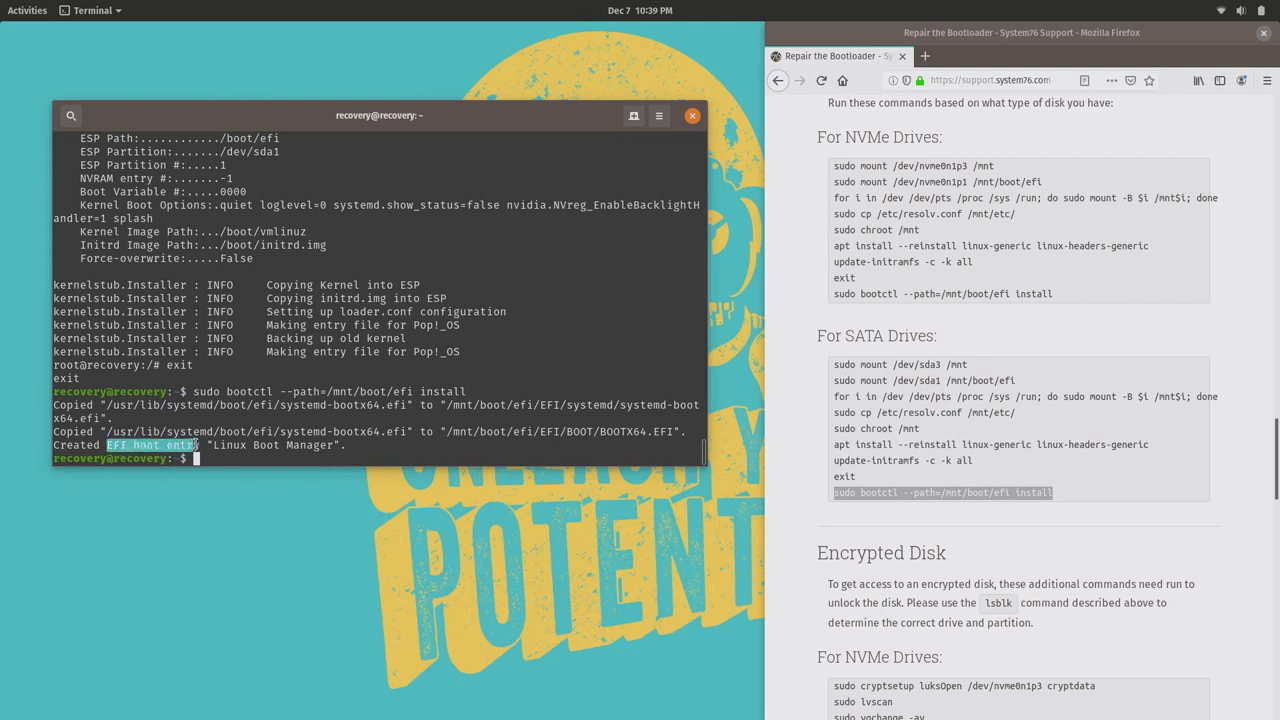
{"action": "left_click", "coordinate": [196, 450]}
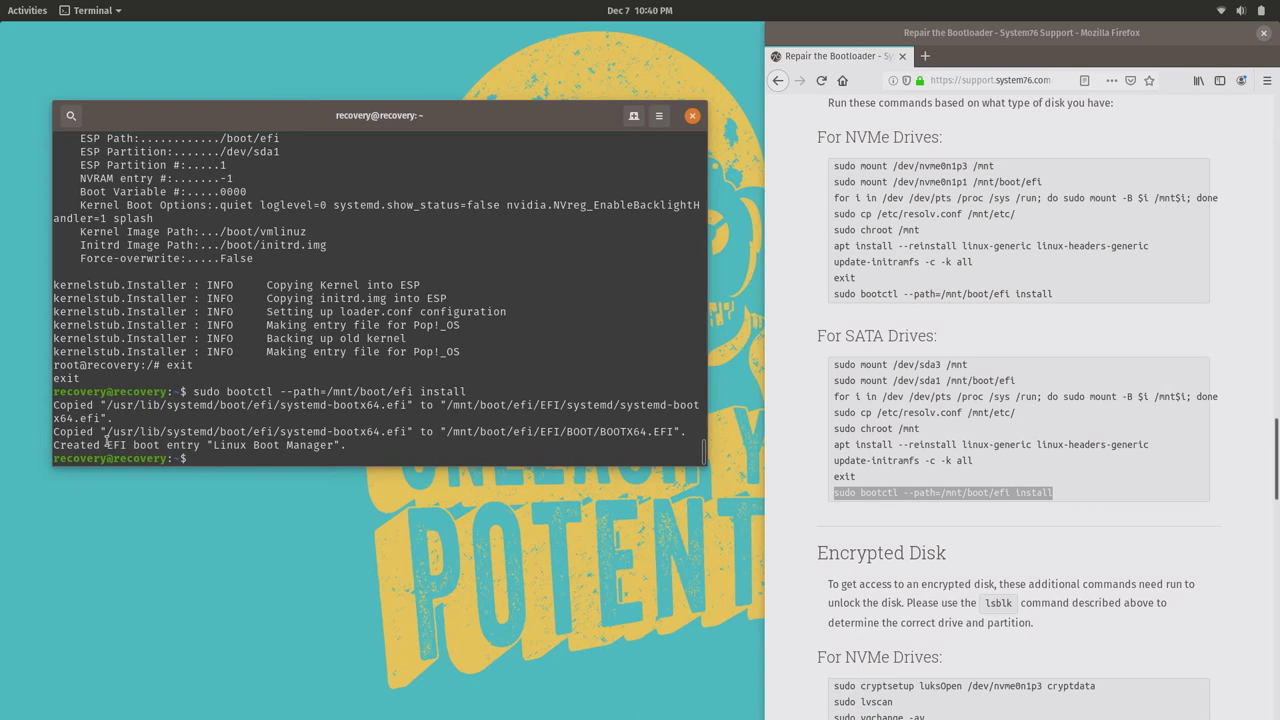
{"action": "left_click_drag", "start_coordinate": [107, 445], "coordinate": [204, 446]}
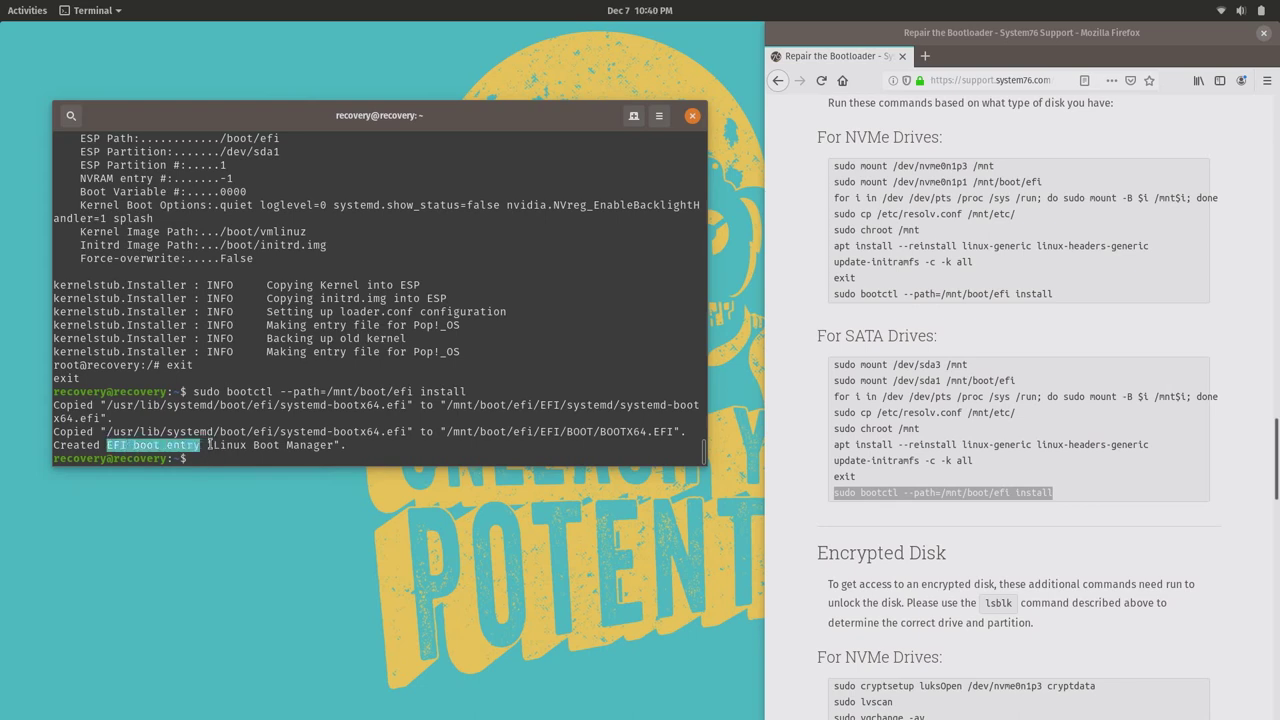
{"action": "left_click_drag", "start_coordinate": [212, 445], "coordinate": [335, 447]}
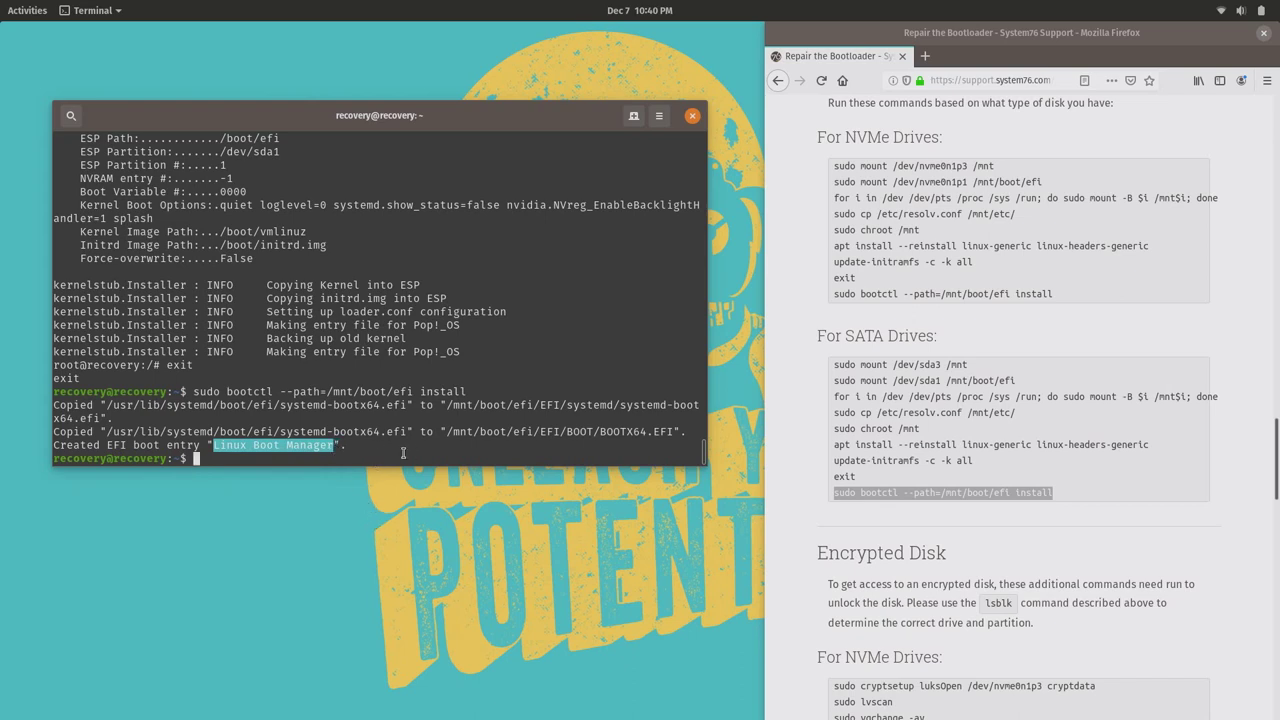
{"action": "left_click", "coordinate": [495, 371]}
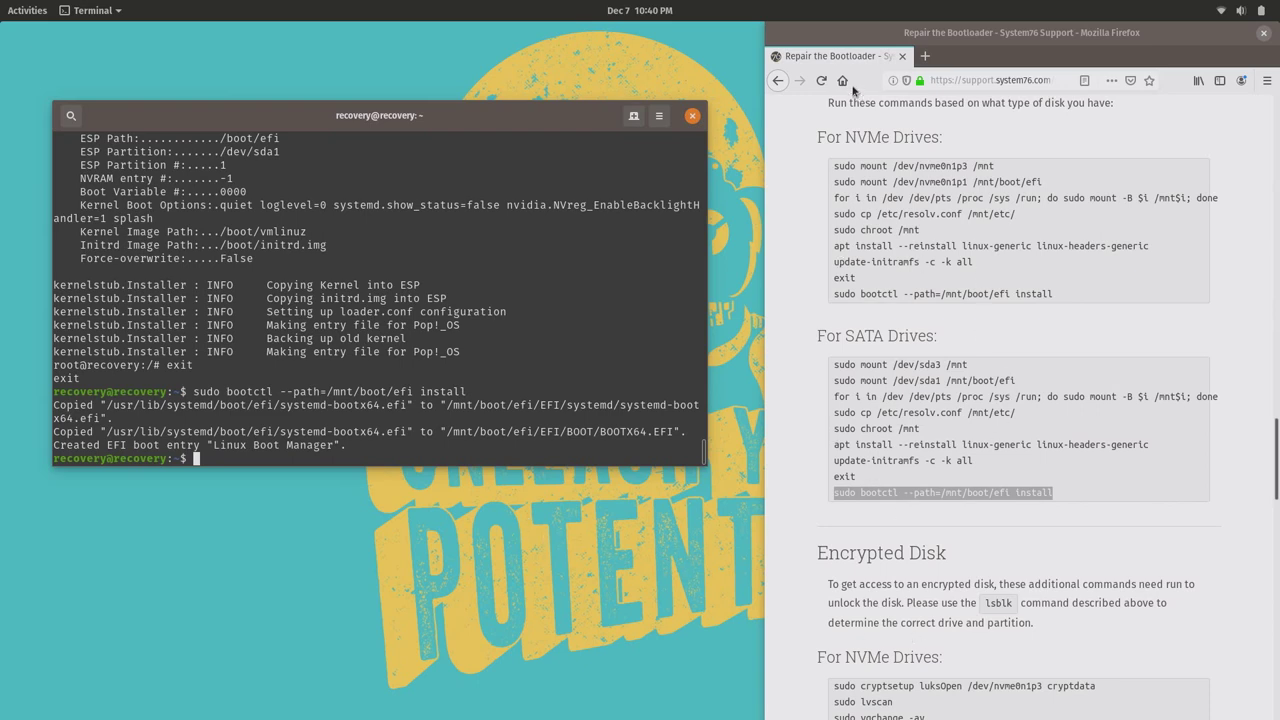
{"action": "left_click", "coordinate": [838, 58]}
Step: Quit Firefox with Ctrl+Q, then close the terminal window with exit
{"action": "key", "text": "ctrl+q"}
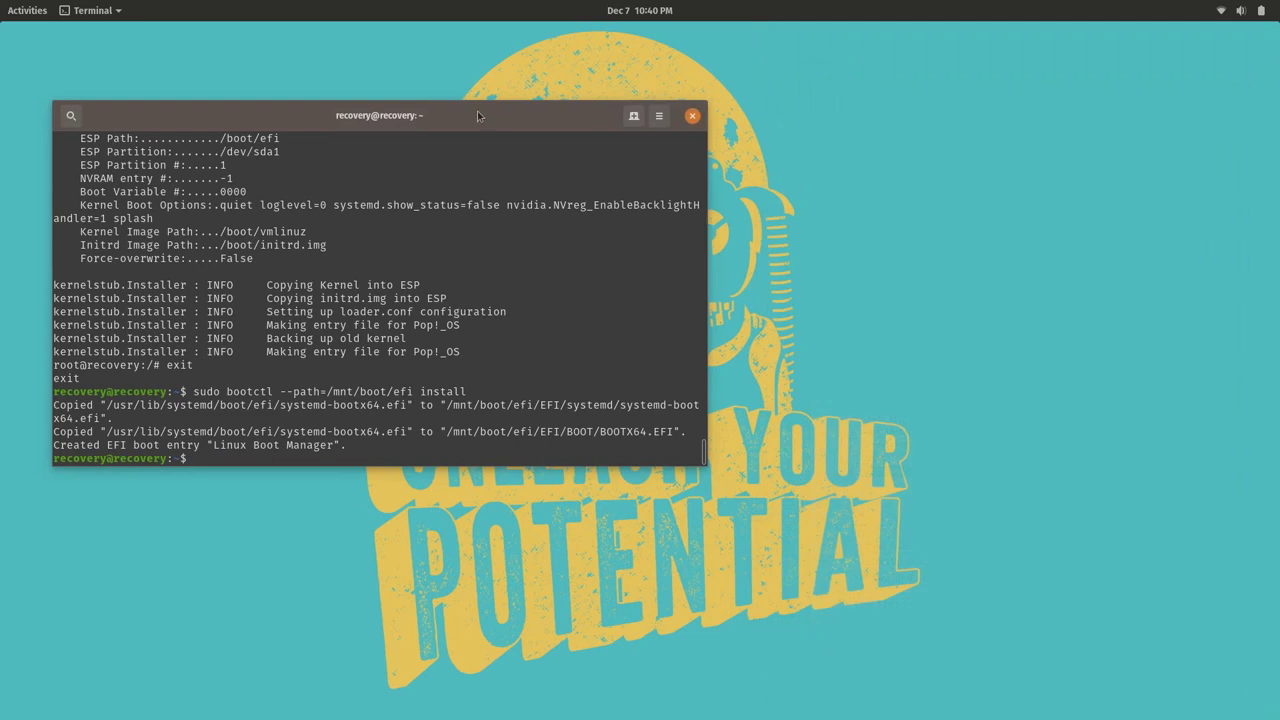
{"action": "left_click_drag", "start_coordinate": [478, 112], "coordinate": [516, 104]}
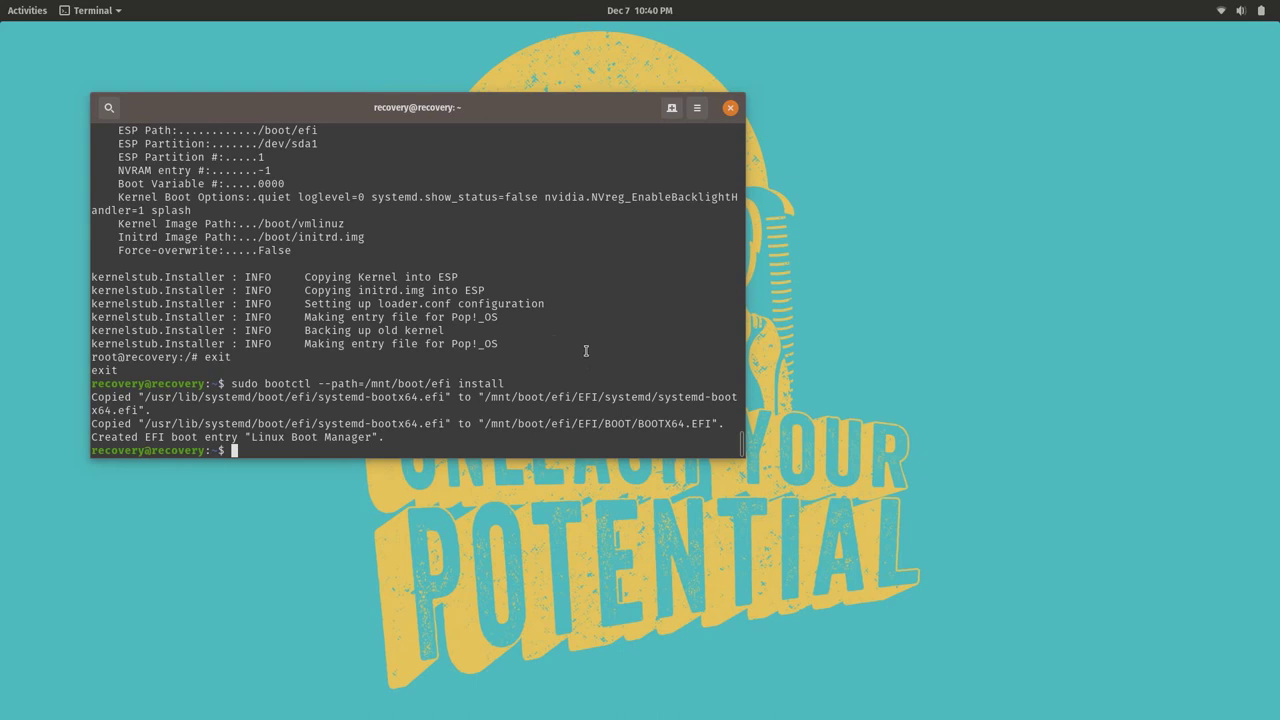
{"action": "type", "text": "exit"}
{"action": "key", "text": "Return"}
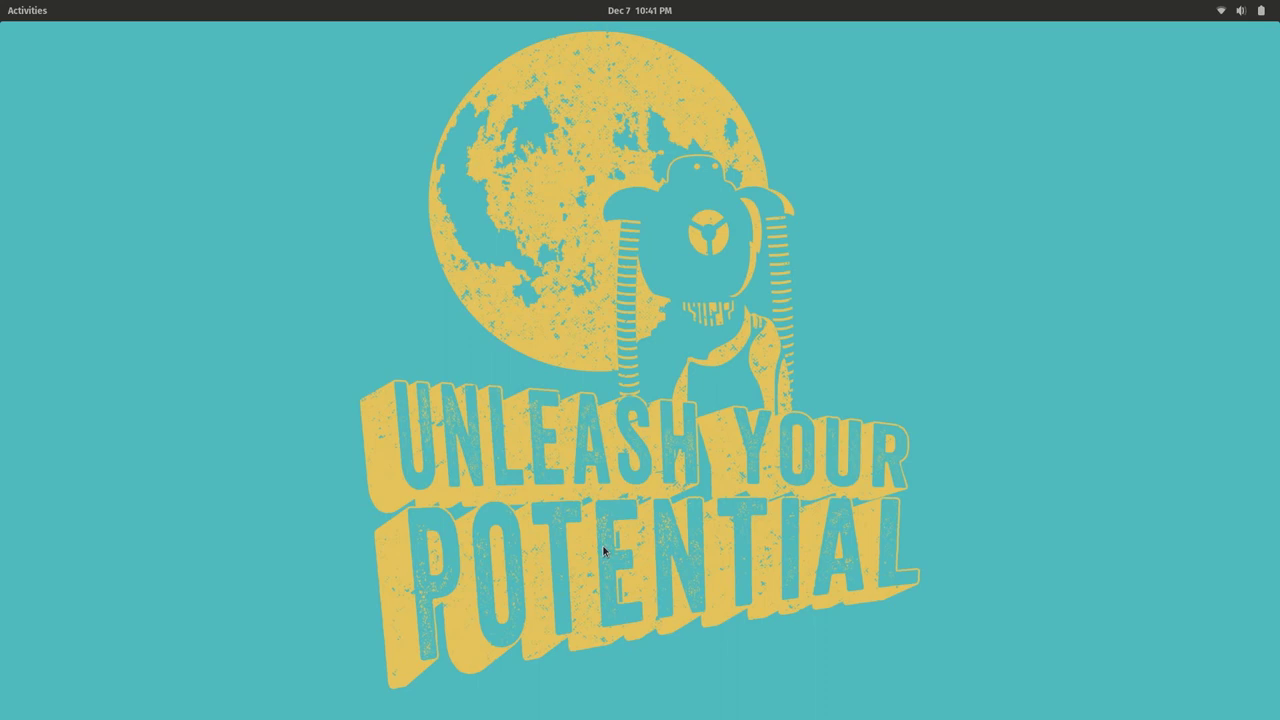
Step: Restart from the system menu's power options, then enter the passphrase to unlock cryptdata
{"action": "left_click", "coordinate": [1259, 10]}
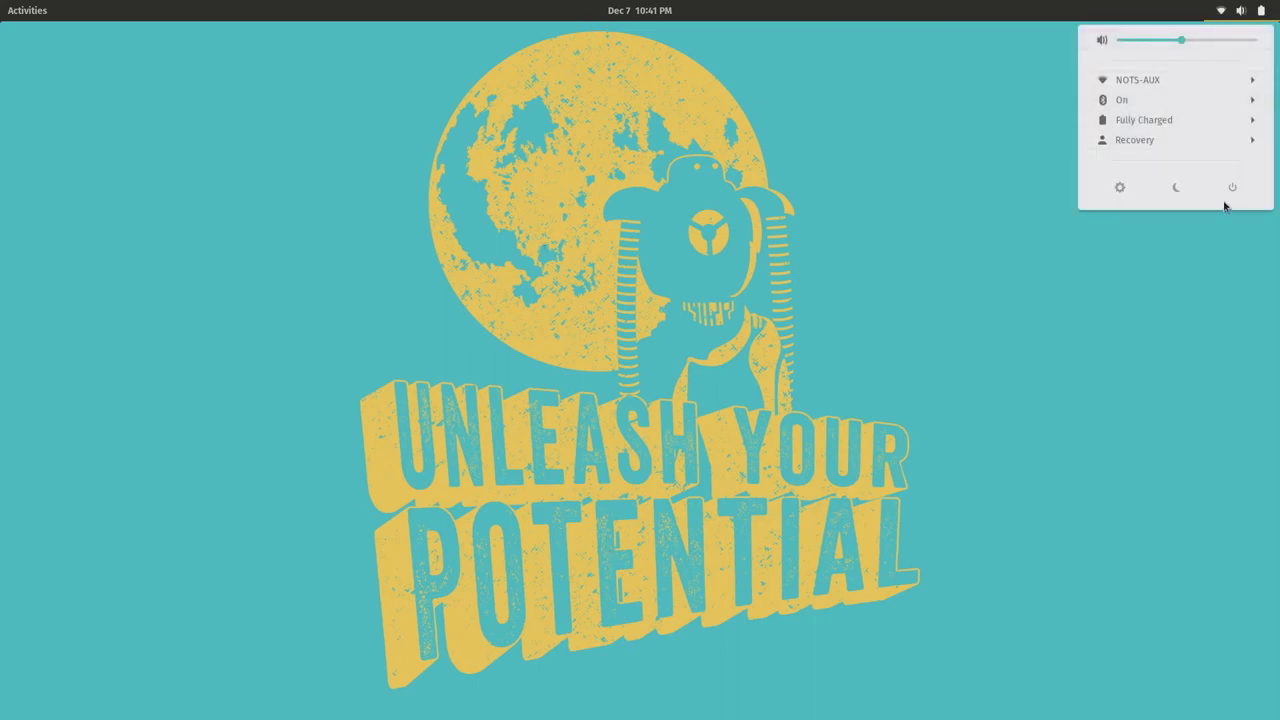
{"action": "left_click", "coordinate": [1231, 190]}
{"action": "left_click", "coordinate": [660, 410]}
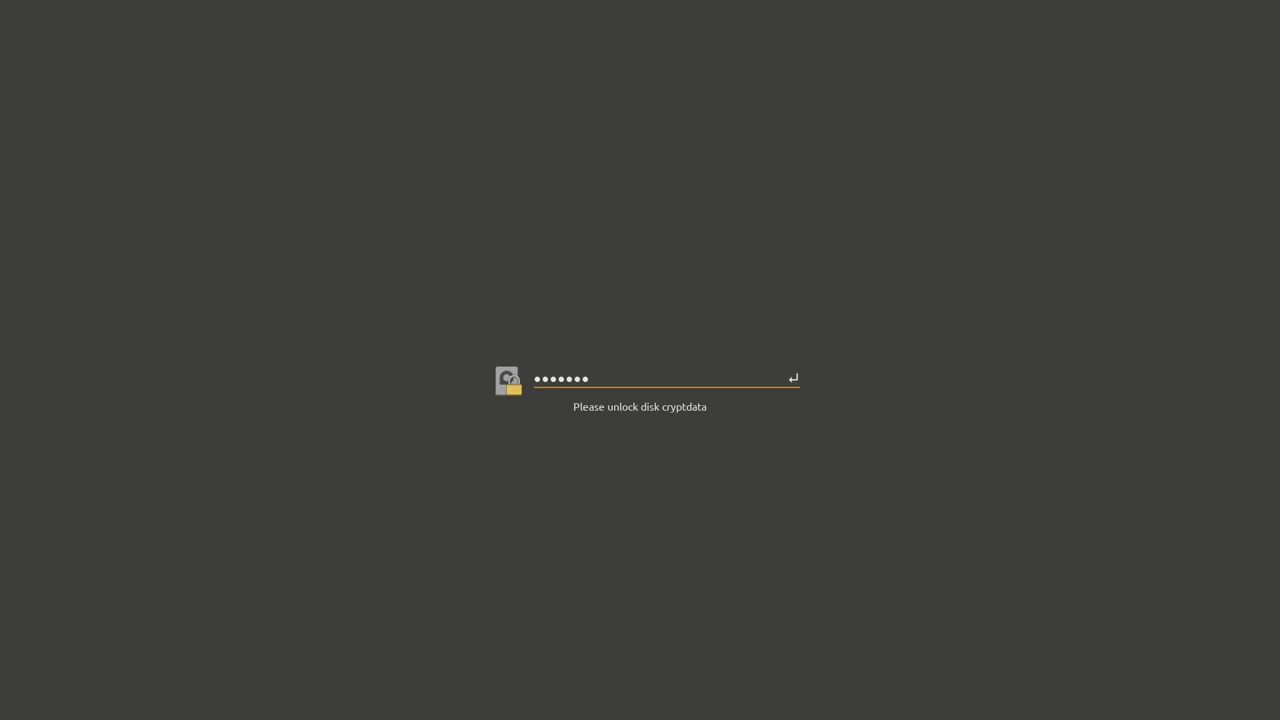
{"action": "key", "text": "Return"}
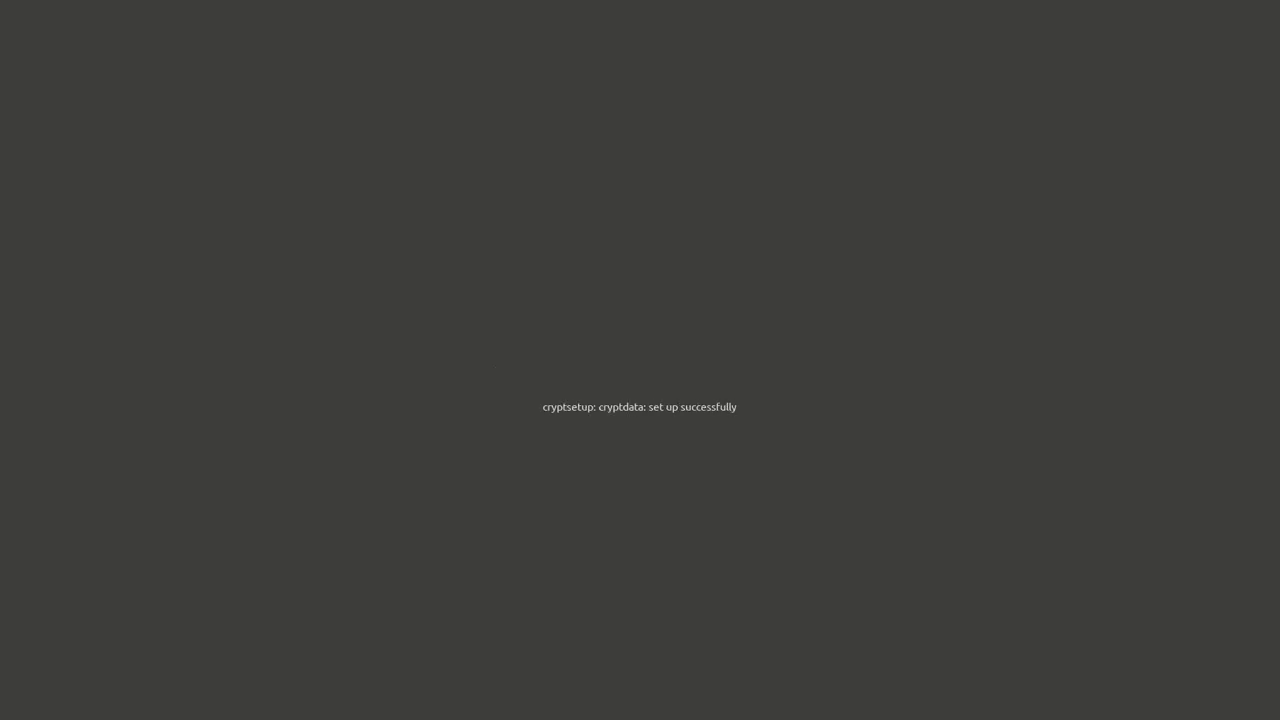